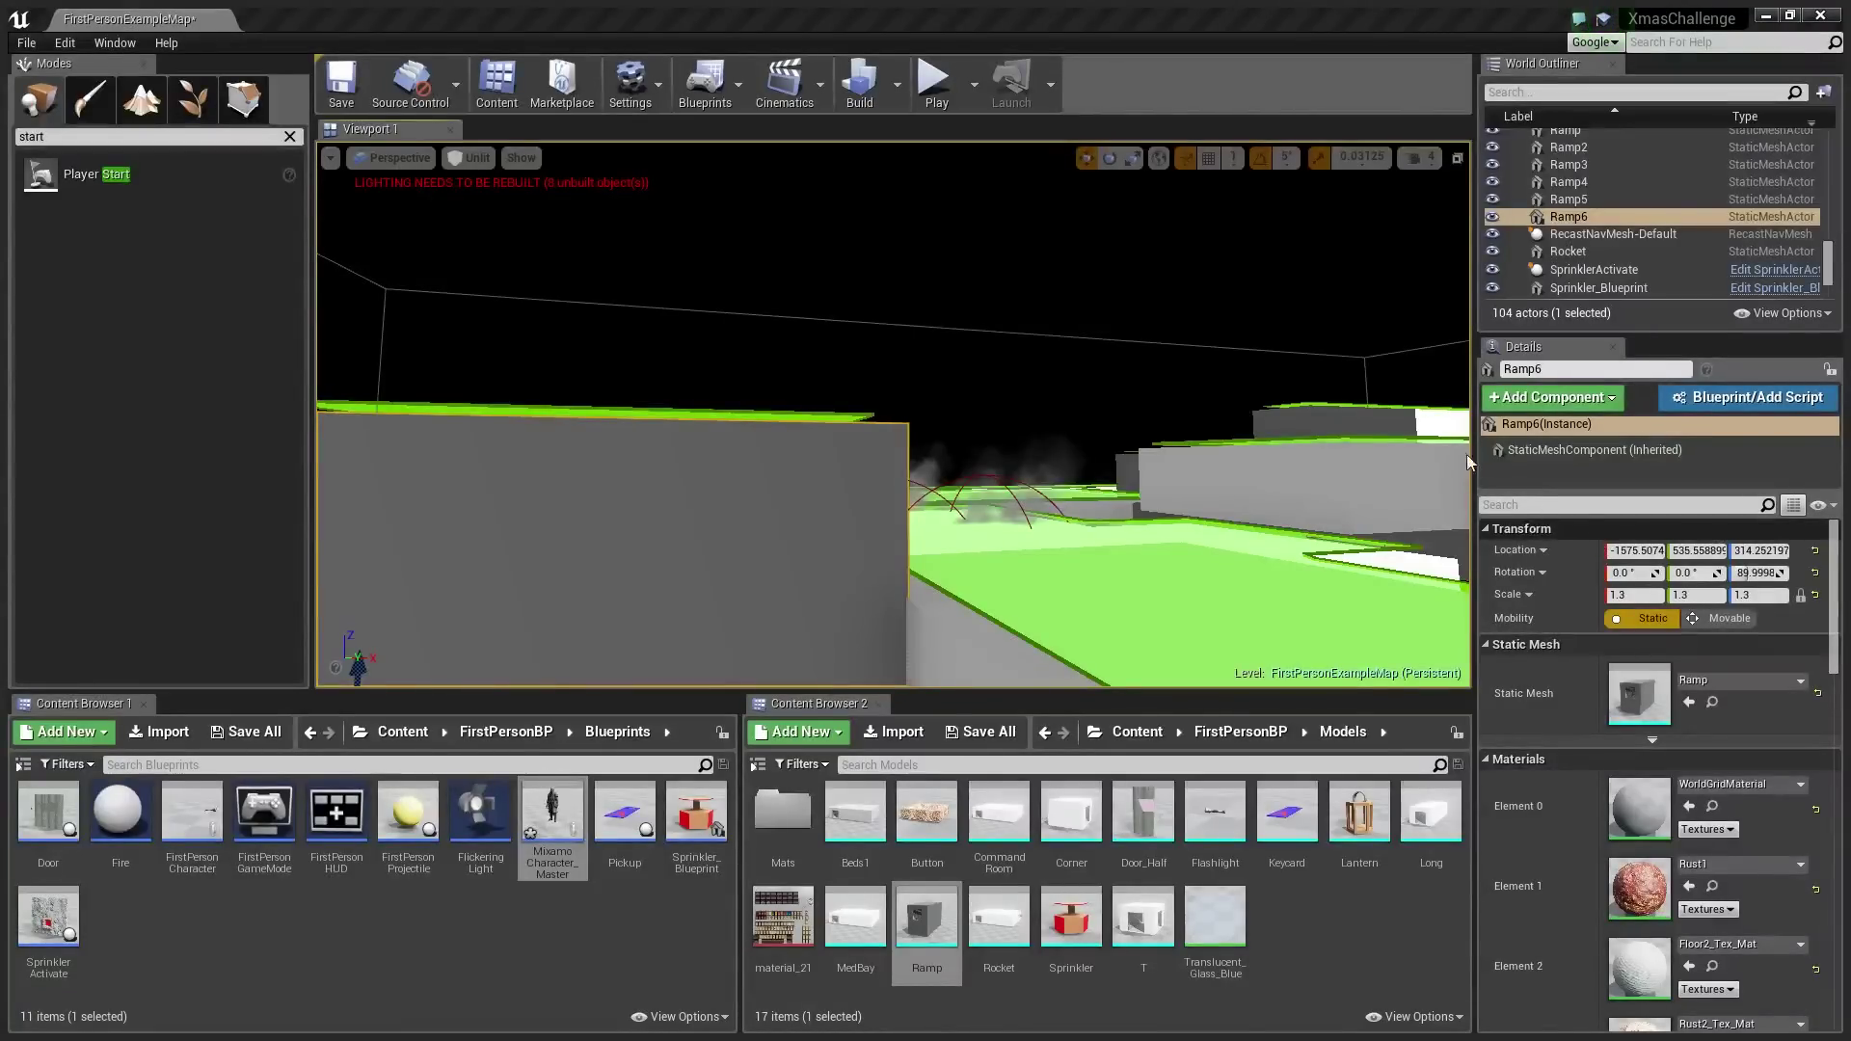
Bring up Program.c in Sublime Text, review its letter-counting code, and minimize the editor again
{"action": "mouse_move", "coordinate": [1157, 443]}
{"action": "right_mouse_down"}
{"action": "mouse_move", "coordinate": [1089, 328]}
{"action": "mouse_move", "coordinate": [1070, 434]}
{"action": "mouse_move", "coordinate": [1118, 453]}
{"action": "mouse_move", "coordinate": [1118, 550]}
{"action": "mouse_move", "coordinate": [1022, 545]}
{"action": "mouse_move", "coordinate": [1079, 574]}
{"action": "mouse_move", "coordinate": [1147, 569]}
{"action": "mouse_move", "coordinate": [1244, 521]}
{"action": "mouse_move", "coordinate": [1253, 535]}
{"action": "mouse_move", "coordinate": [1186, 588]}
{"action": "mouse_move", "coordinate": [1224, 603]}
{"action": "mouse_move", "coordinate": [1178, 457]}
{"action": "right_mouse_up"}
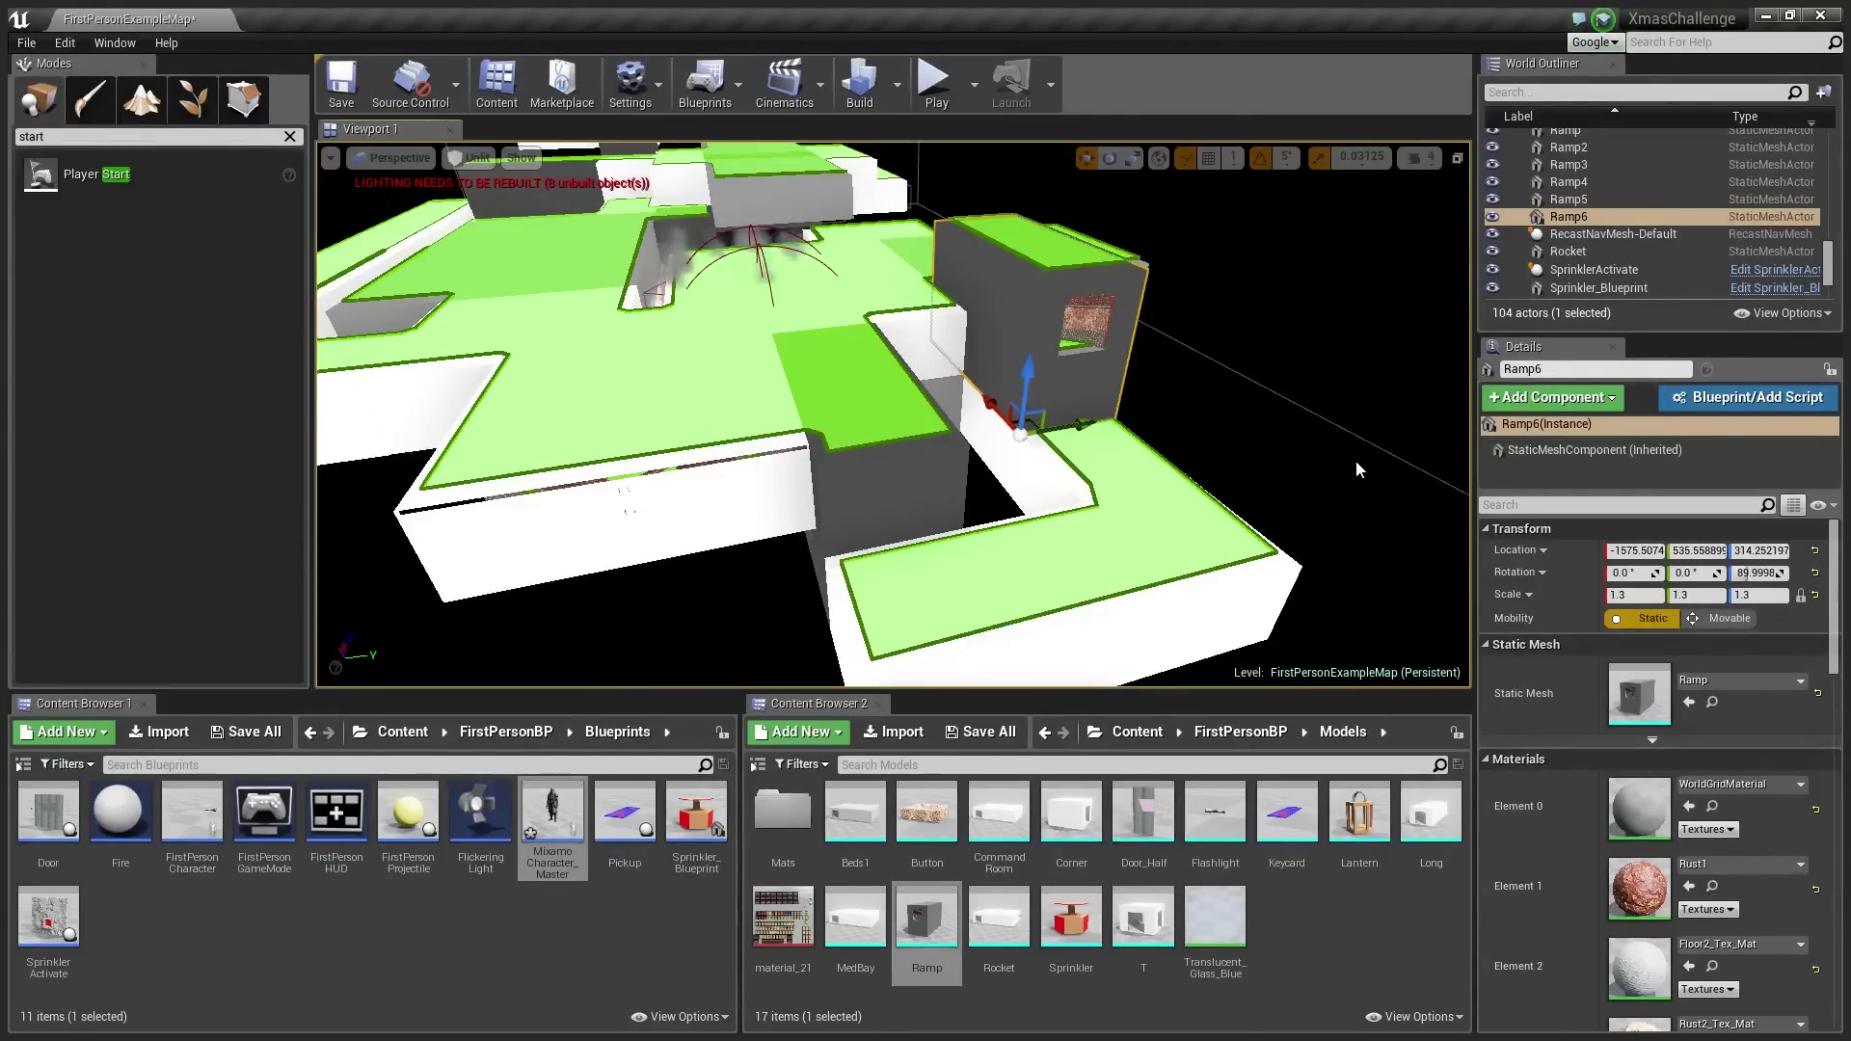
{"action": "left_click_drag", "start_coordinate": [1850, 196], "coordinate": [1152, 210]}
{"action": "scroll", "coordinate": [1147, 579], "scroll_direction": "up", "scroll_amount": 9}
{"action": "scroll", "coordinate": [1074, 612], "scroll_direction": "up", "scroll_amount": 20}
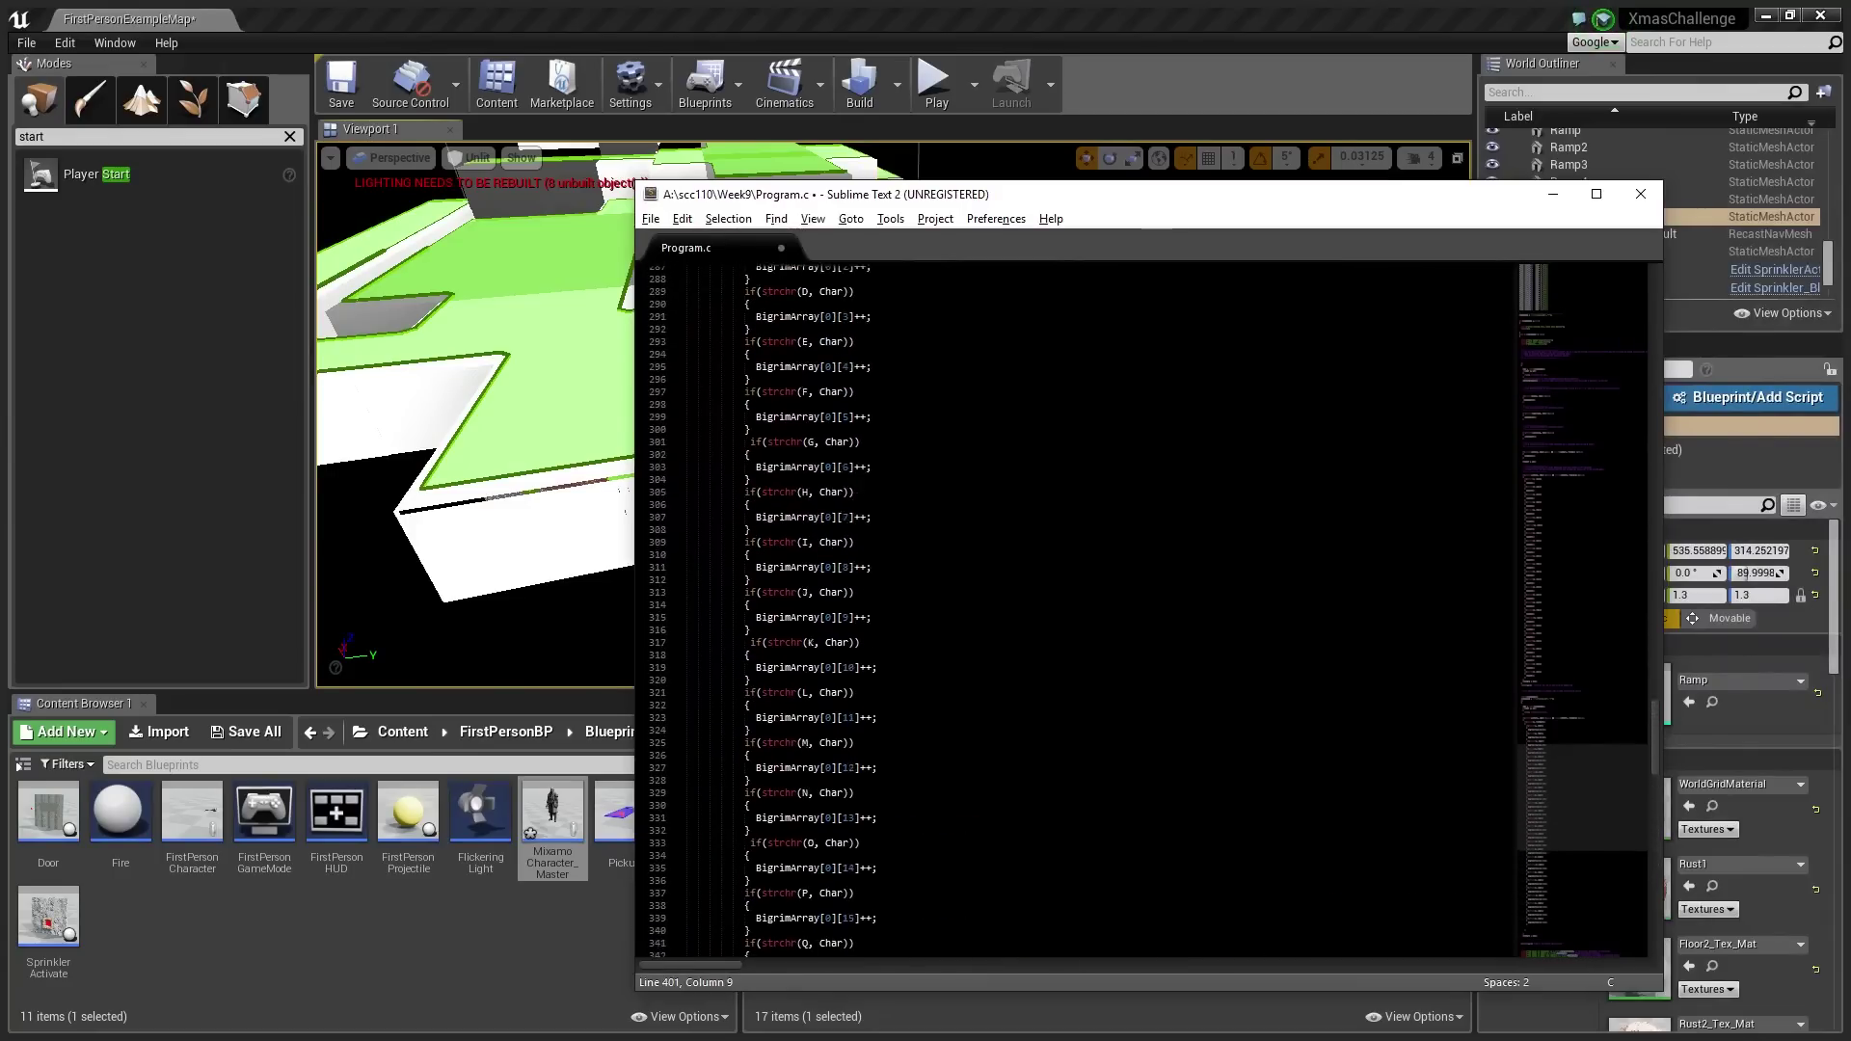
{"action": "scroll", "coordinate": [1075, 613], "scroll_direction": "up", "scroll_amount": 20}
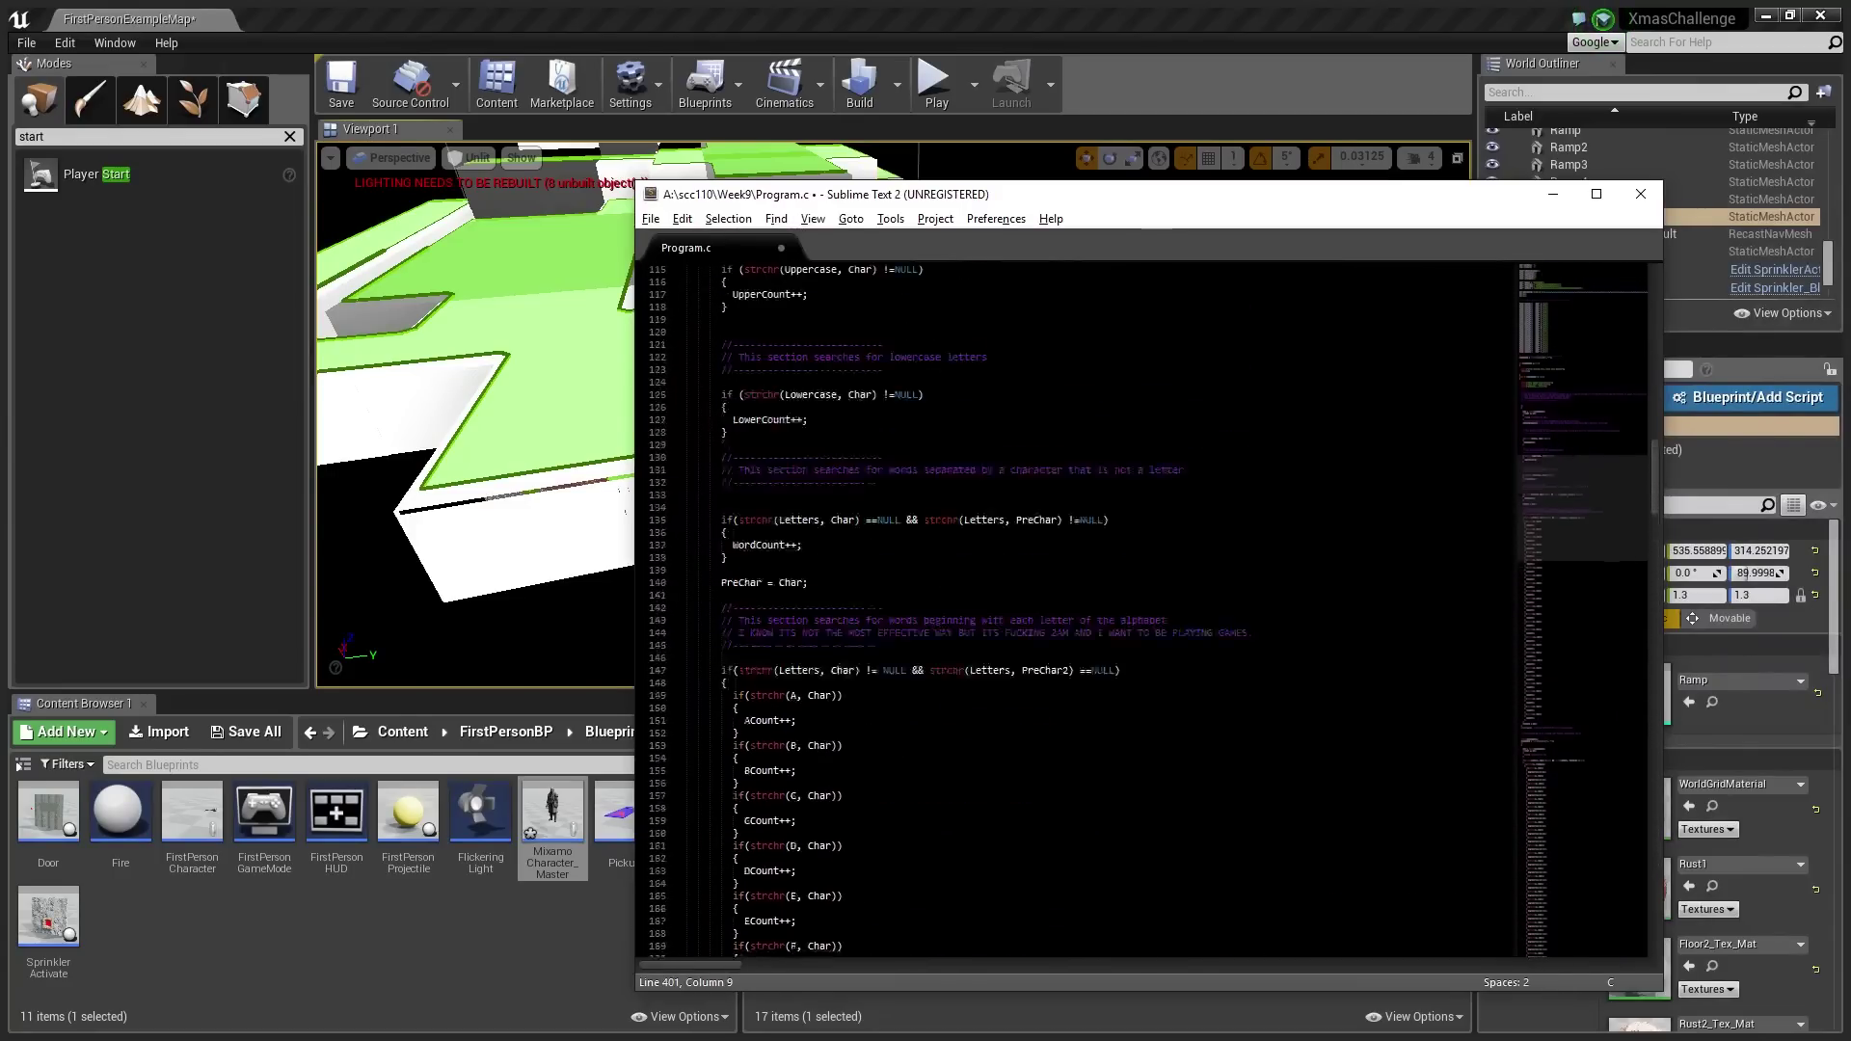
{"action": "scroll", "coordinate": [1075, 613], "scroll_direction": "down", "scroll_amount": 20}
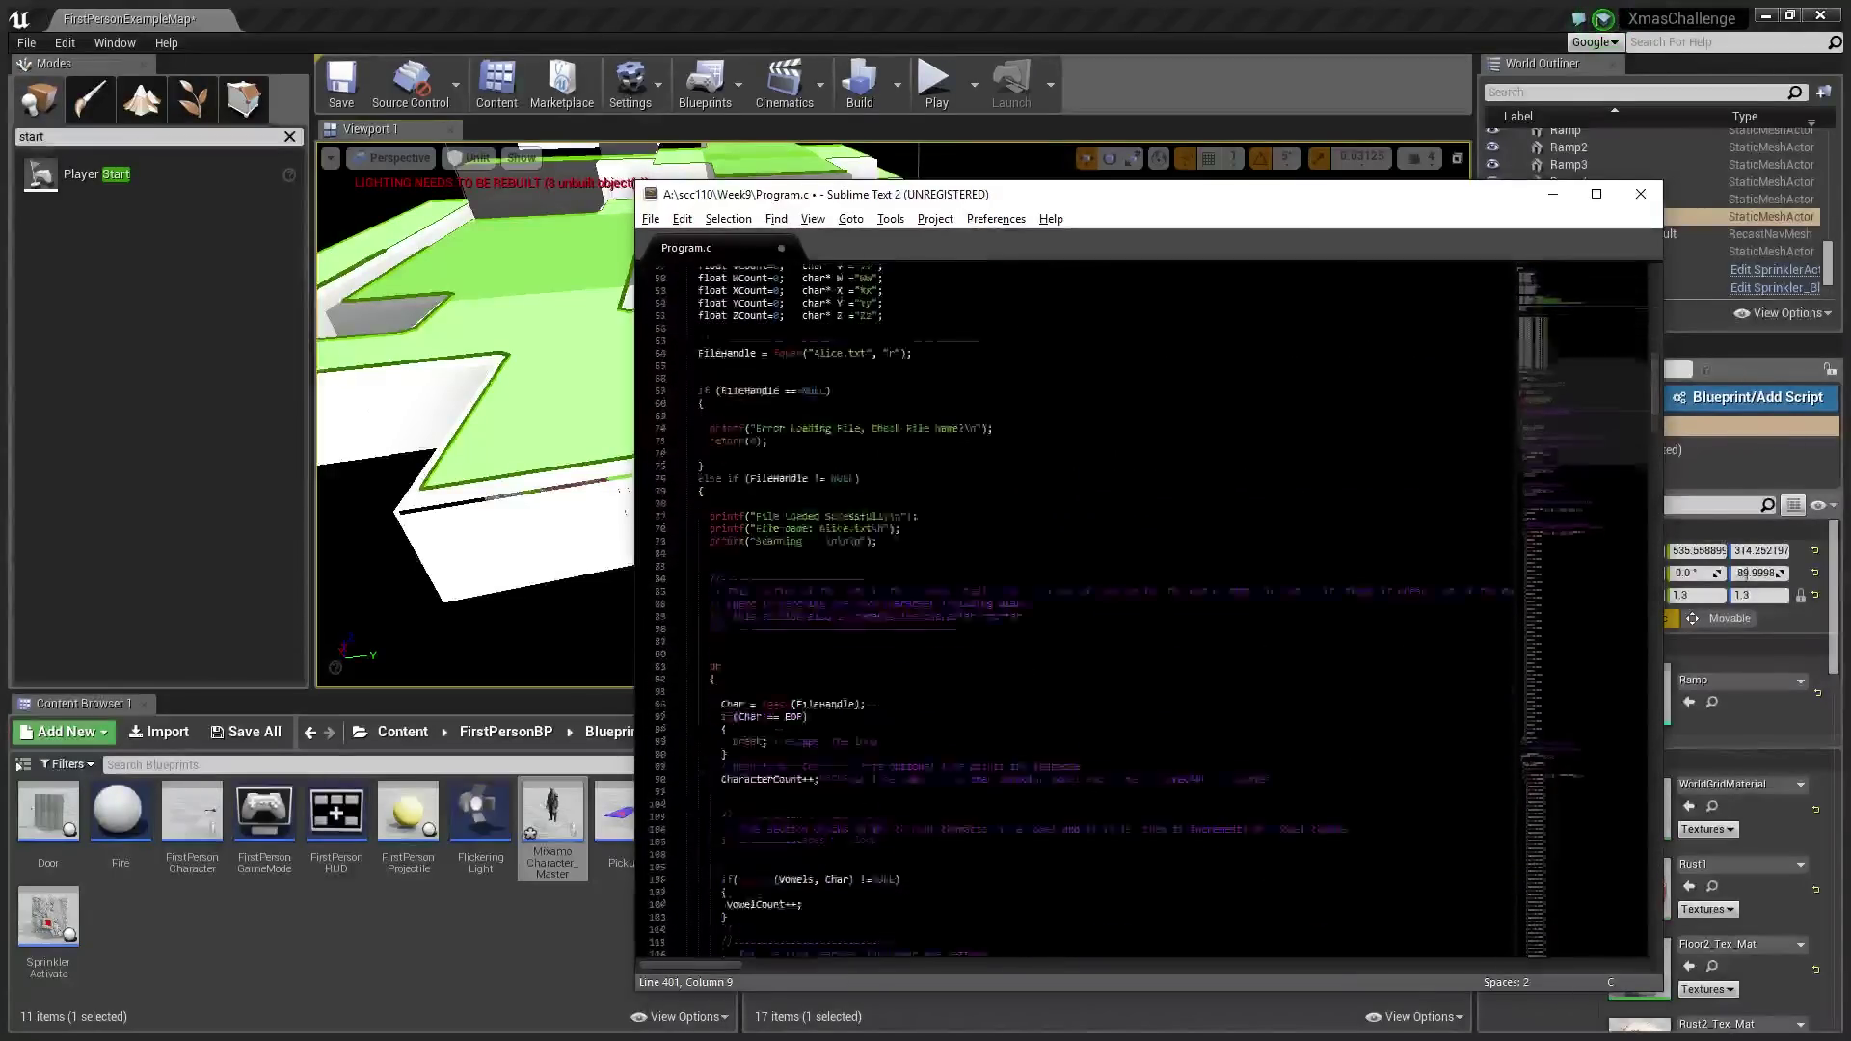
{"action": "left_click", "coordinate": [1552, 193]}
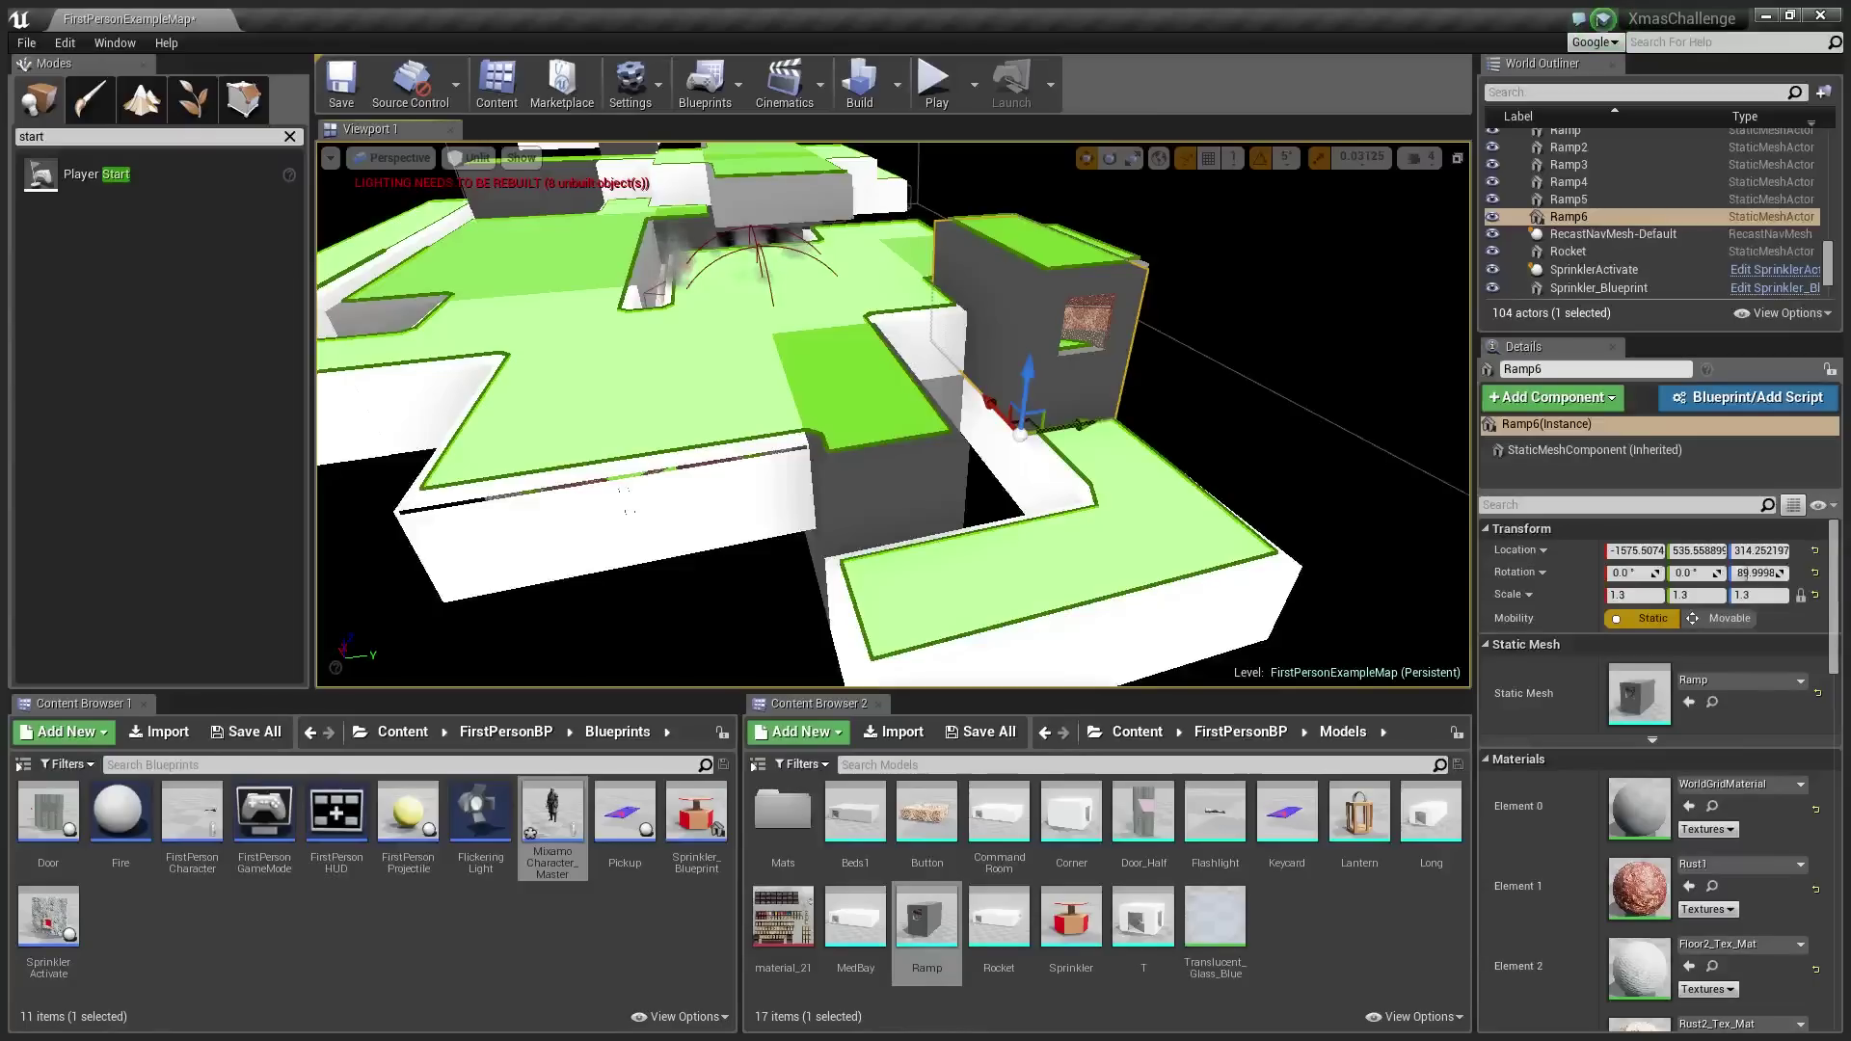
Inspect the NewBlueprint2 door and its red lock indicator from both sides, along with the adjoining room
{"action": "mouse_move", "coordinate": [1318, 463]}
{"action": "right_mouse_down"}
{"action": "mouse_move", "coordinate": [1251, 439]}
{"action": "mouse_move", "coordinate": [1256, 466]}
{"action": "mouse_move", "coordinate": [1309, 455]}
{"action": "right_mouse_up"}
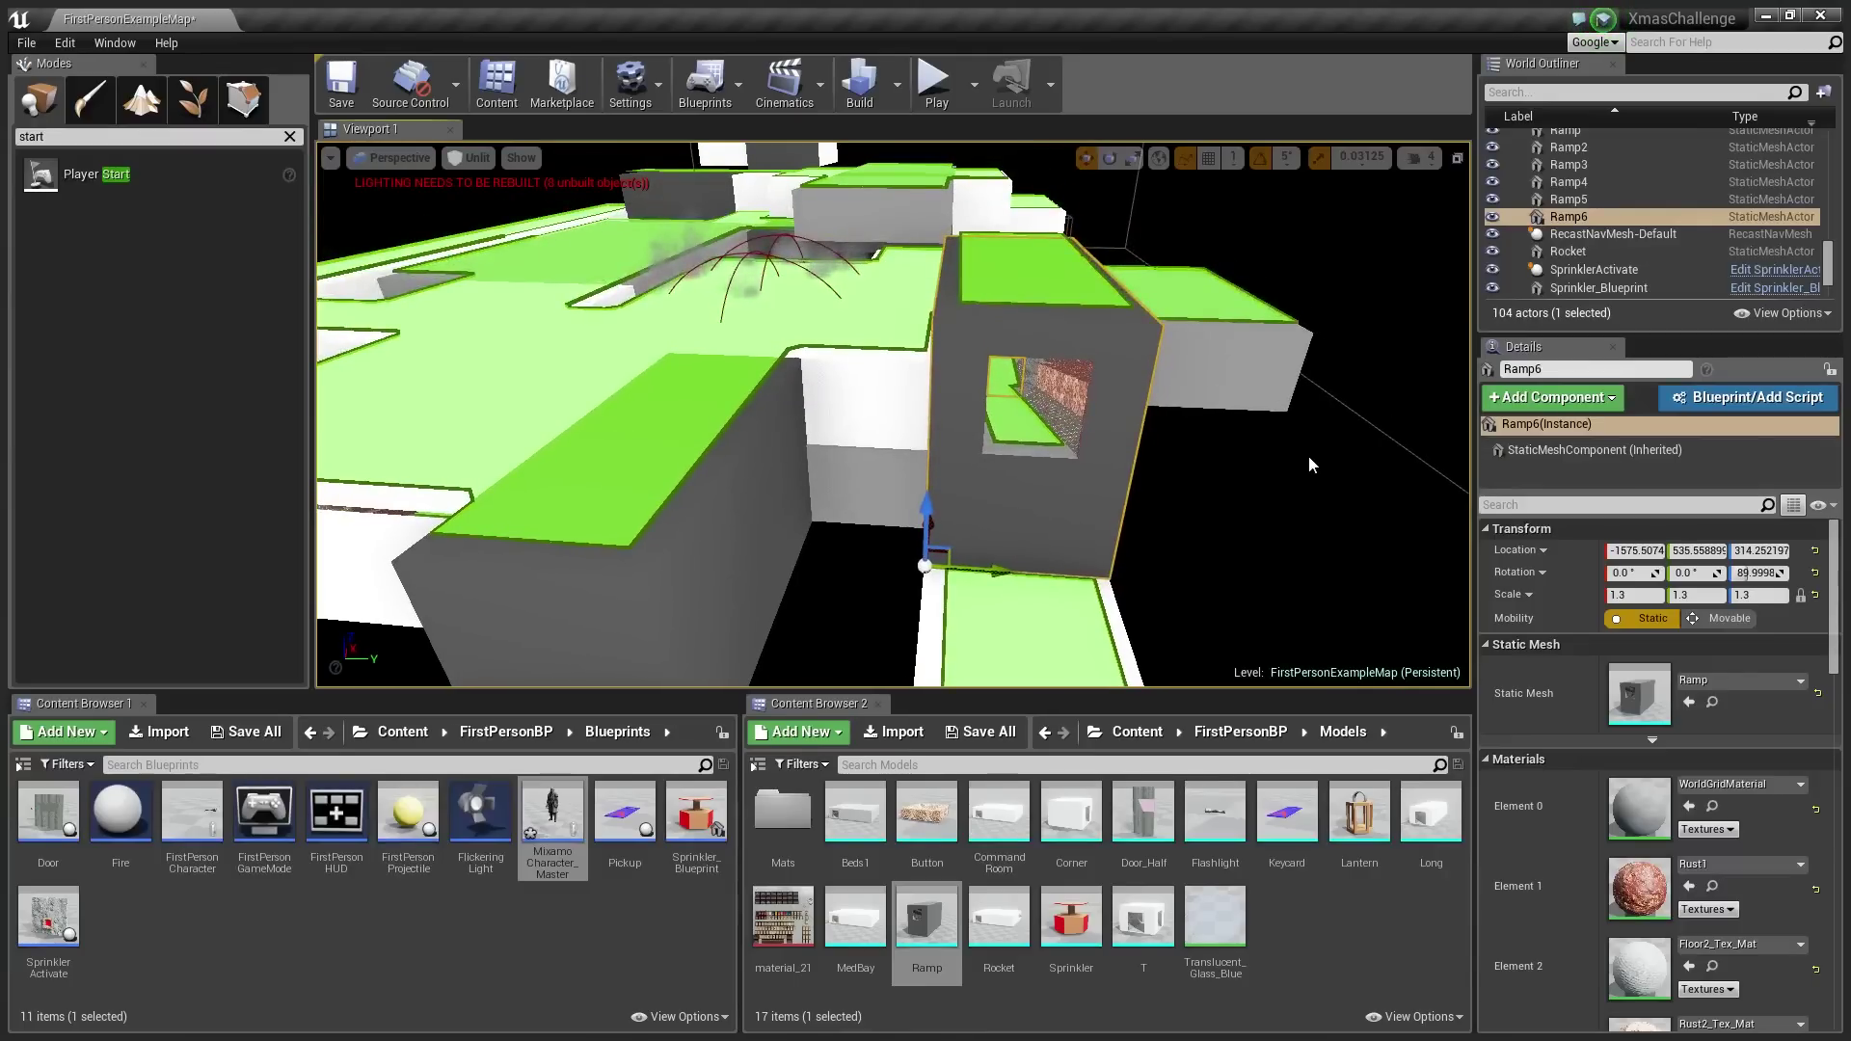
{"action": "right_click_drag", "start_coordinate": [1196, 403], "coordinate": [1124, 424]}
{"action": "right_click_drag", "start_coordinate": [881, 471], "coordinate": [877, 473]}
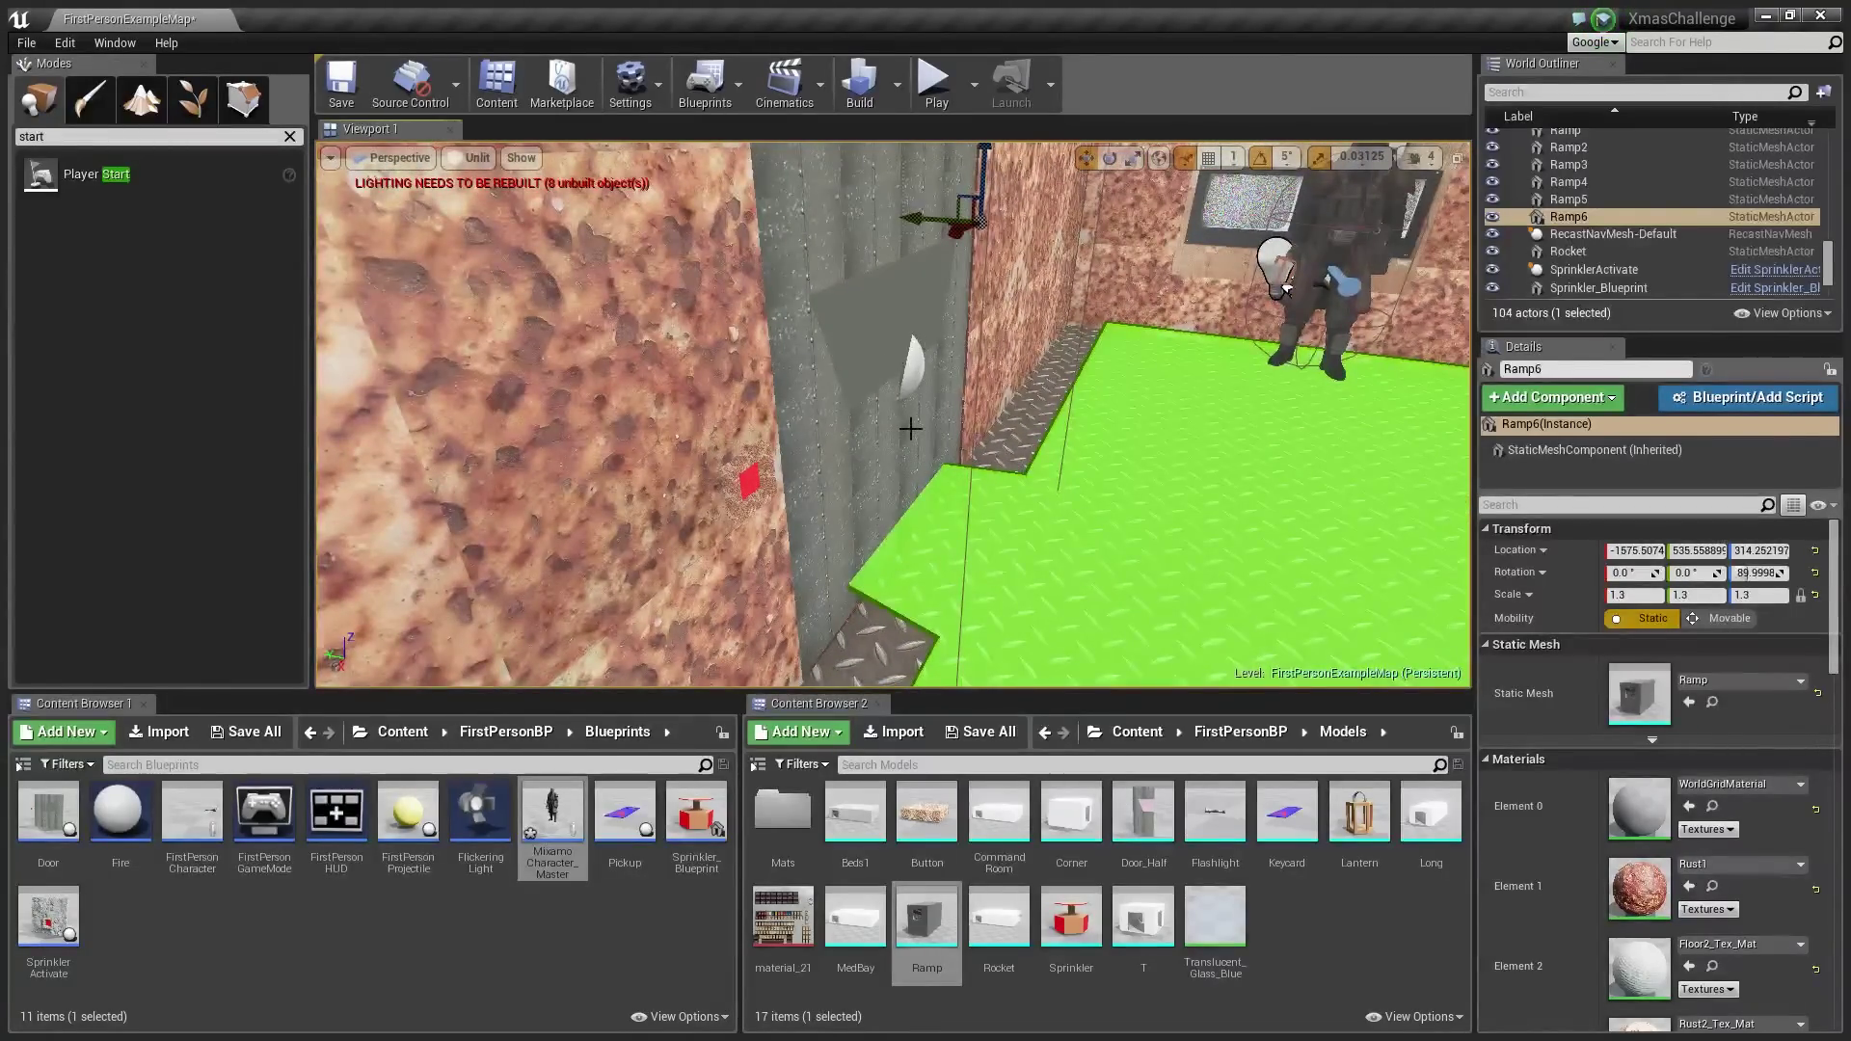
{"action": "right_click_drag", "start_coordinate": [830, 364], "coordinate": [837, 361]}
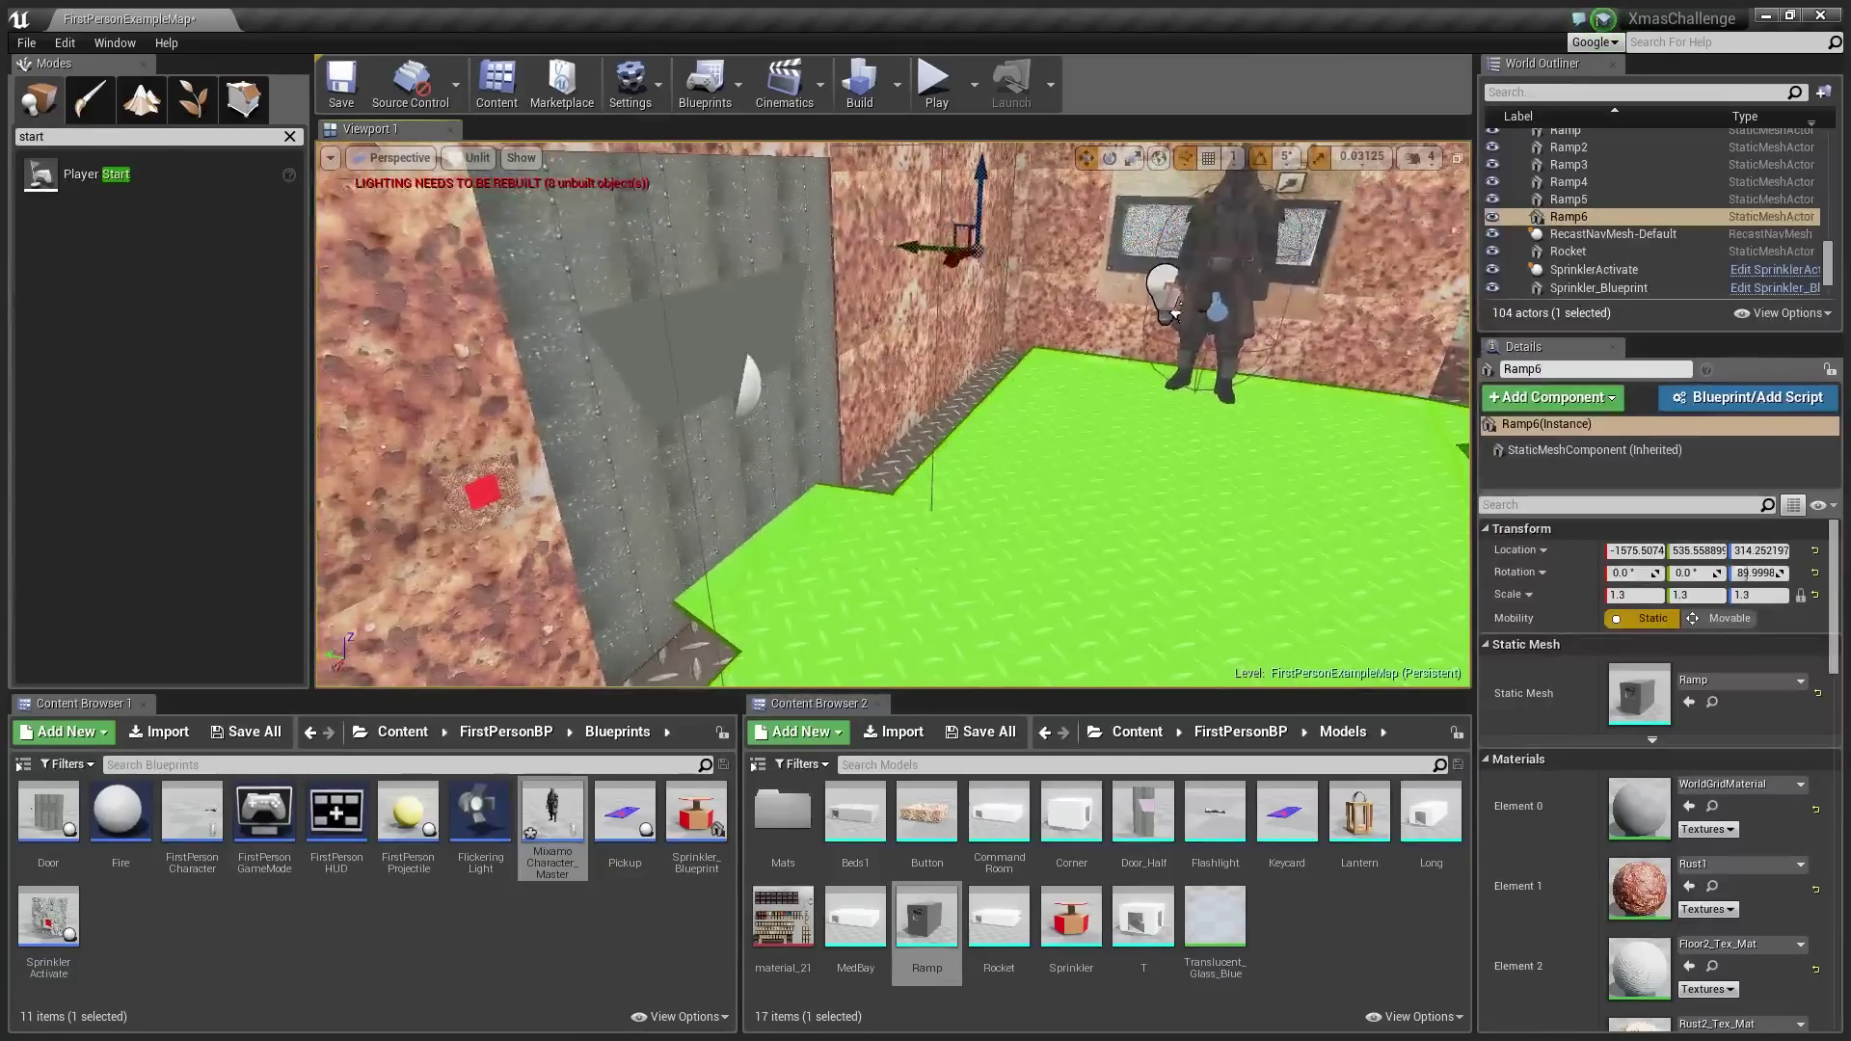
{"action": "left_click", "coordinate": [764, 392]}
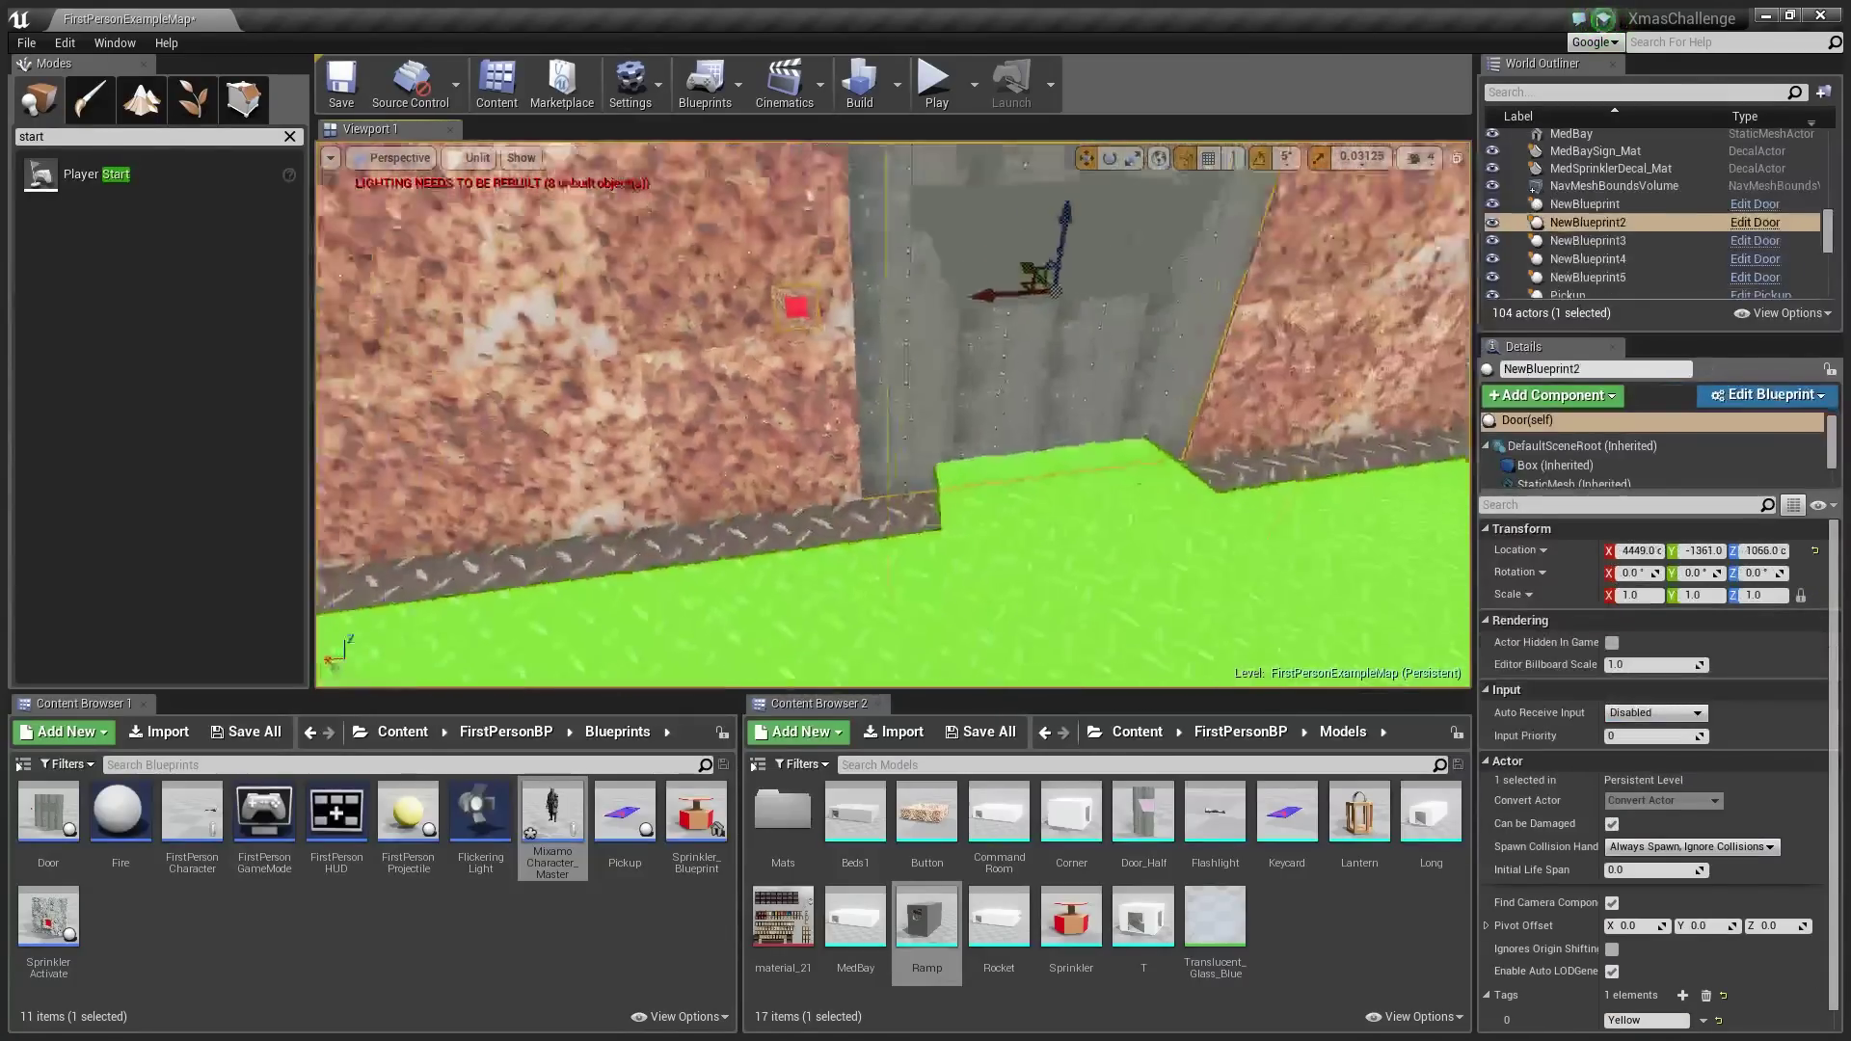
{"action": "right_click_drag", "start_coordinate": [799, 326], "coordinate": [597, 323]}
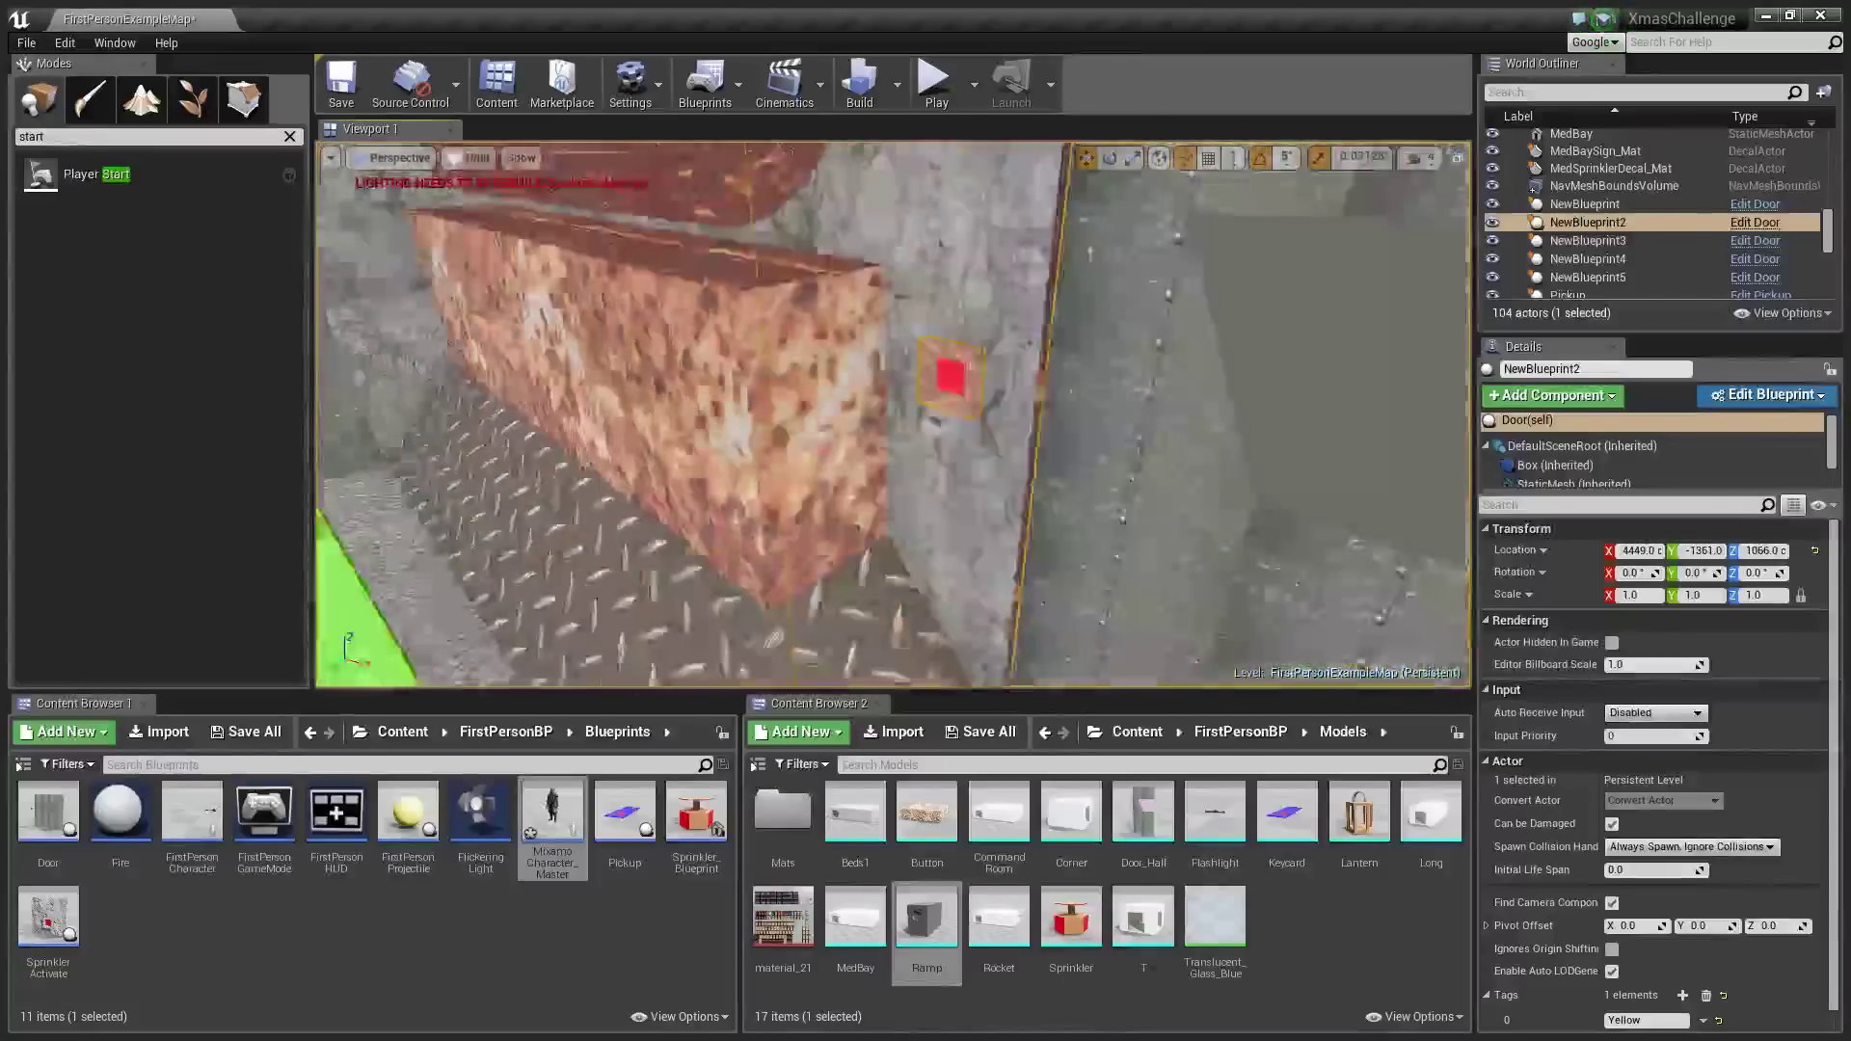
{"action": "right_click_drag", "start_coordinate": [848, 453], "coordinate": [808, 411]}
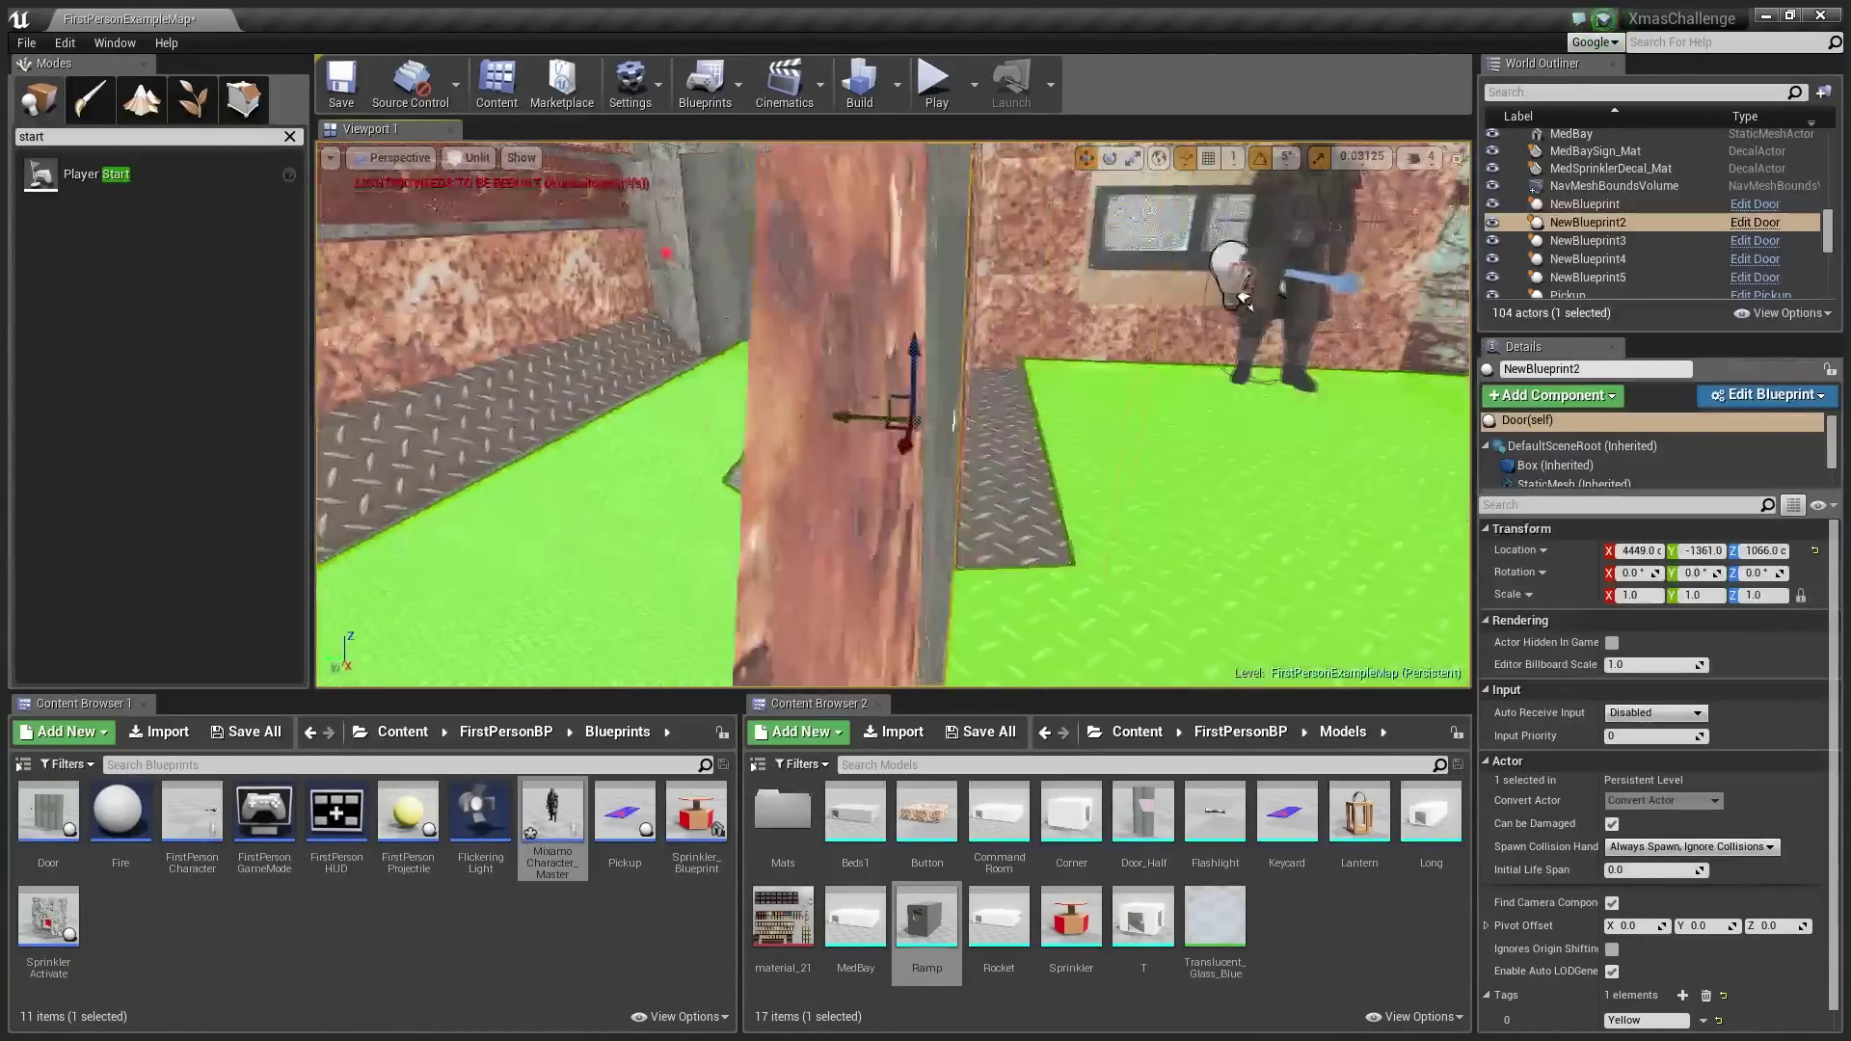
{"action": "right_click_drag", "start_coordinate": [1022, 366], "coordinate": [1292, 381]}
{"action": "left_click", "coordinate": [1025, 352]}
{"action": "right_click_drag", "start_coordinate": [893, 385], "coordinate": [973, 410]}
{"action": "right_click_drag", "start_coordinate": [945, 333], "coordinate": [1003, 333]}
Start a play test of the level in the viewport and interact with the first door
{"action": "left_click", "coordinate": [935, 85]}
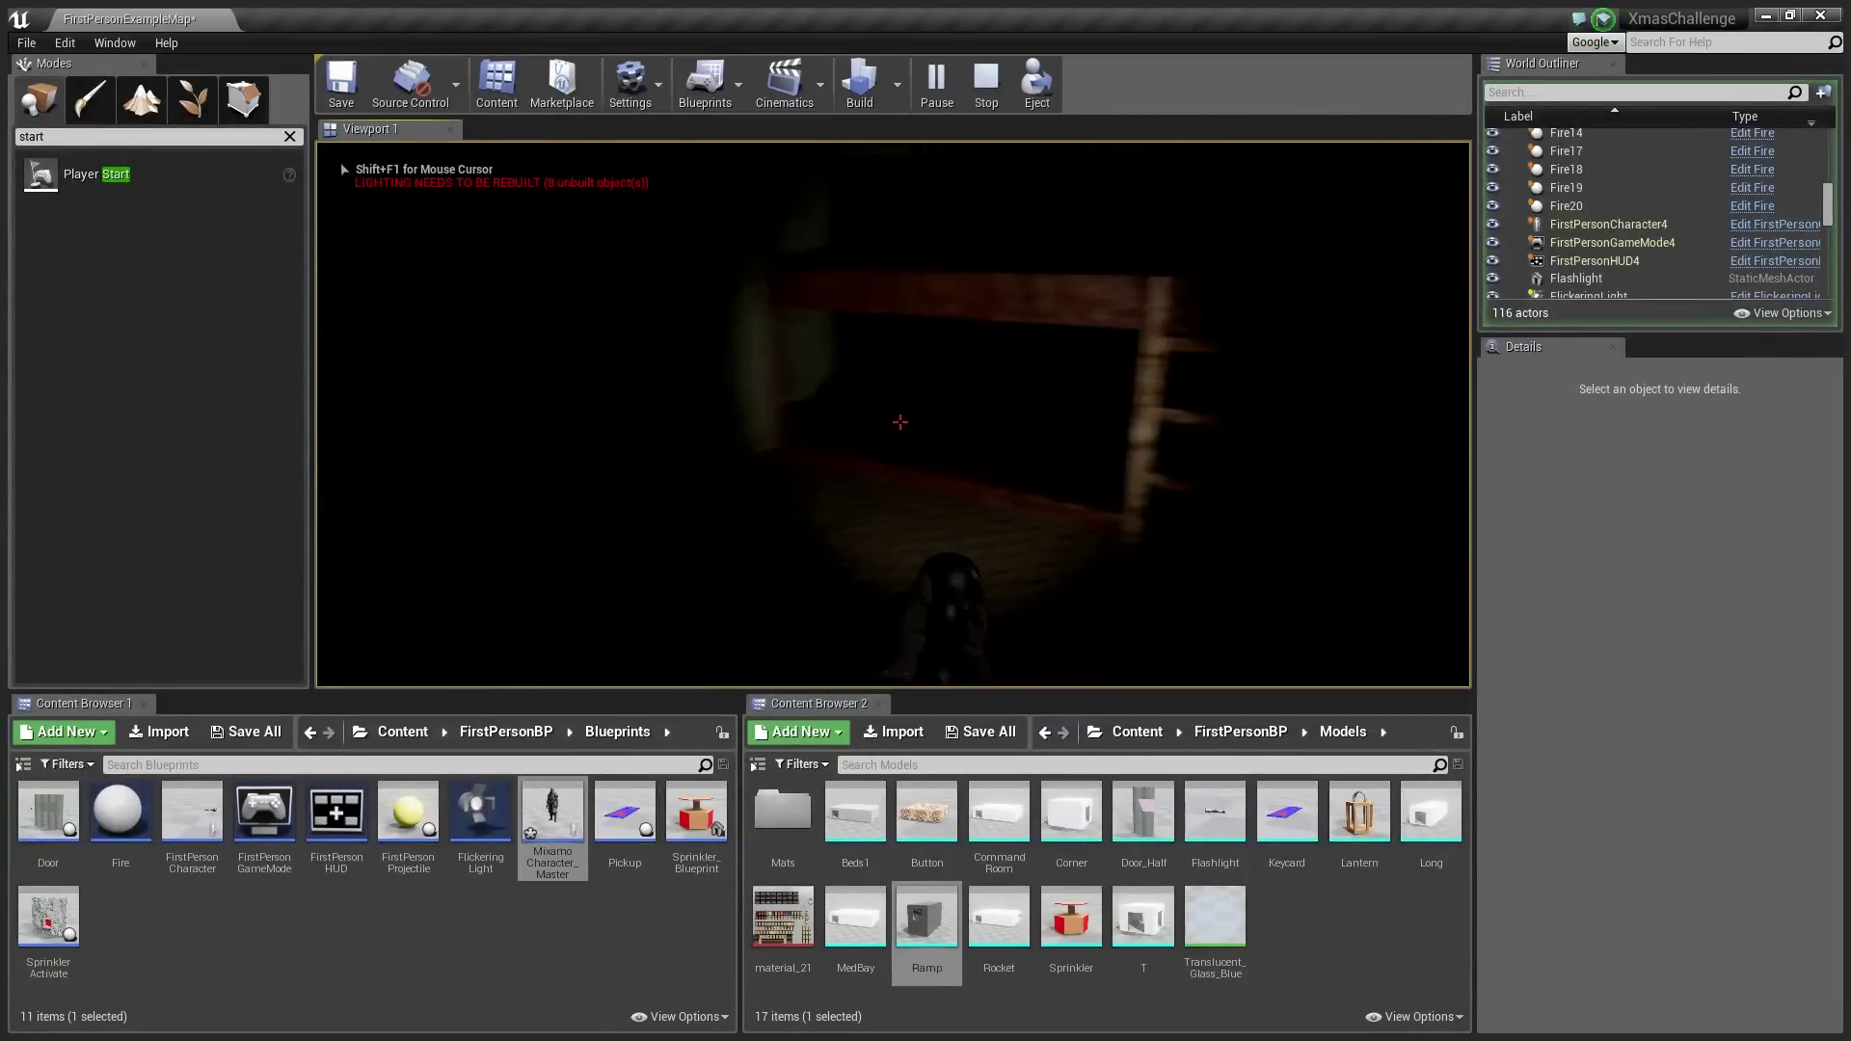
{"action": "key", "text": "w"}
{"action": "key", "text": "e"}
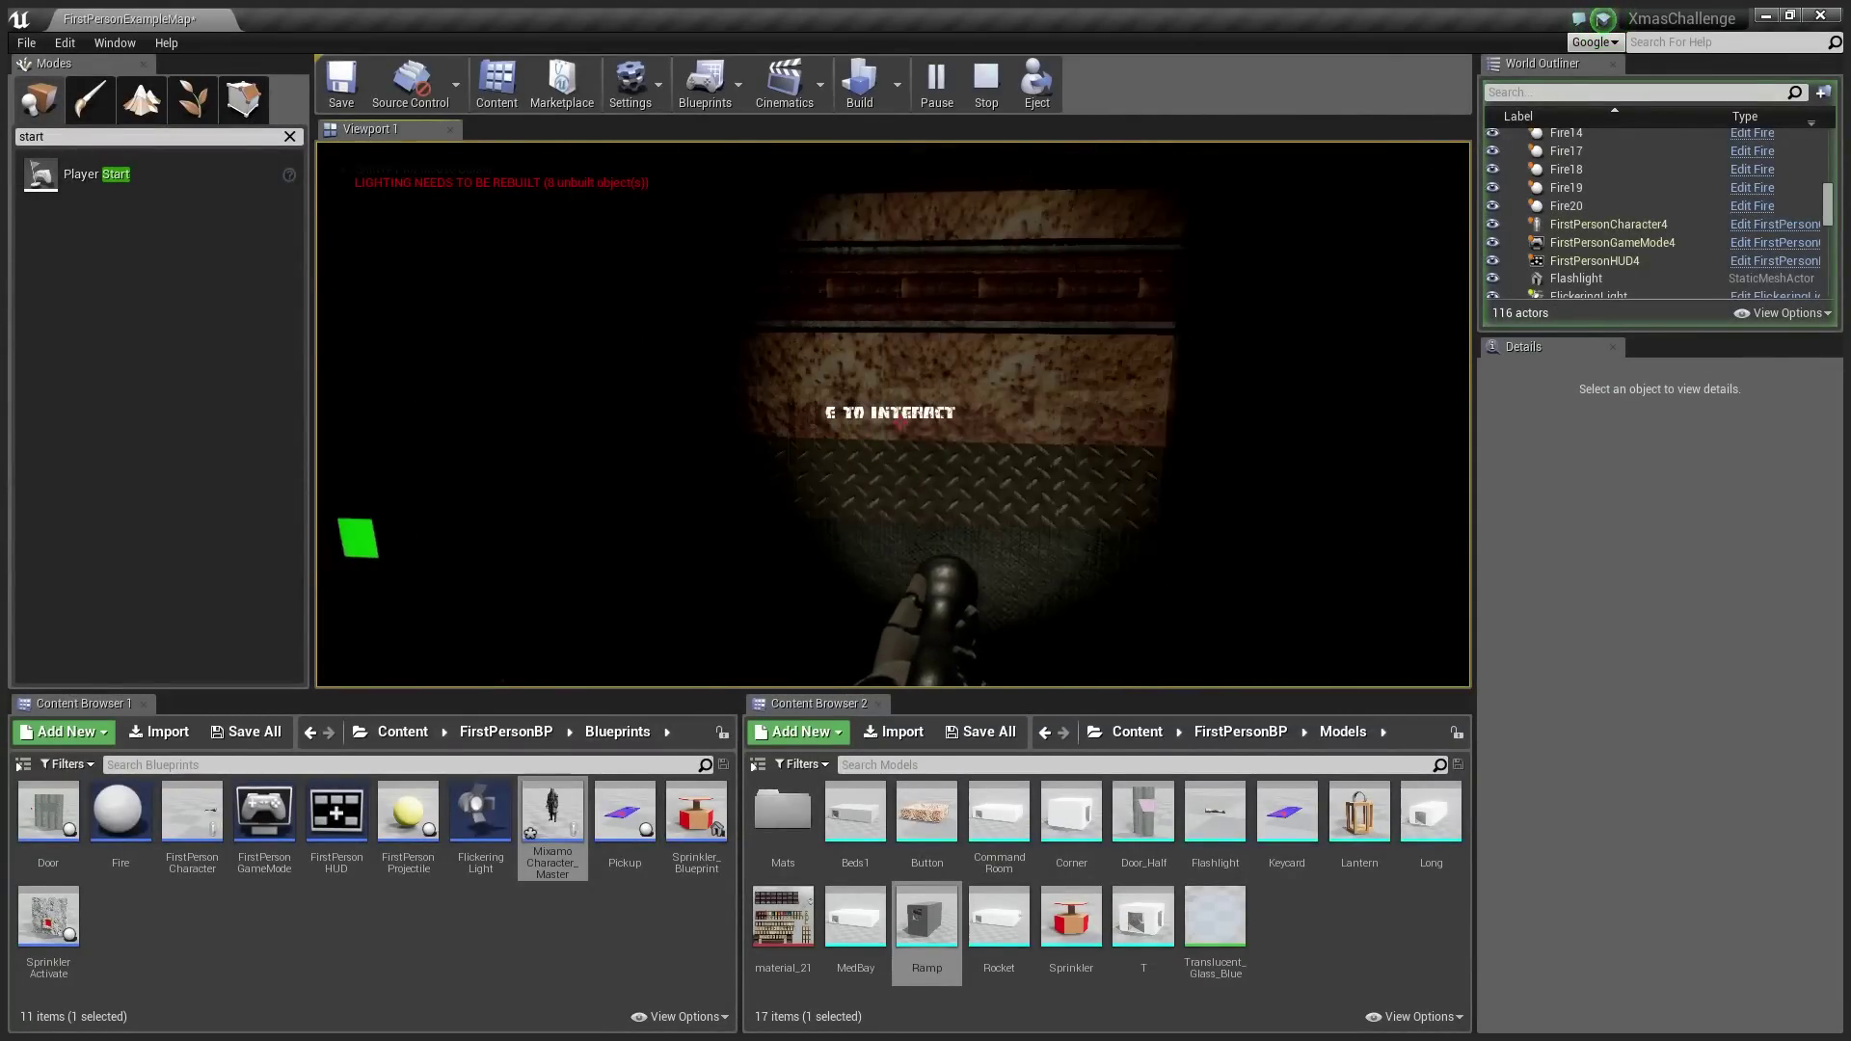
{"action": "key", "text": "e"}
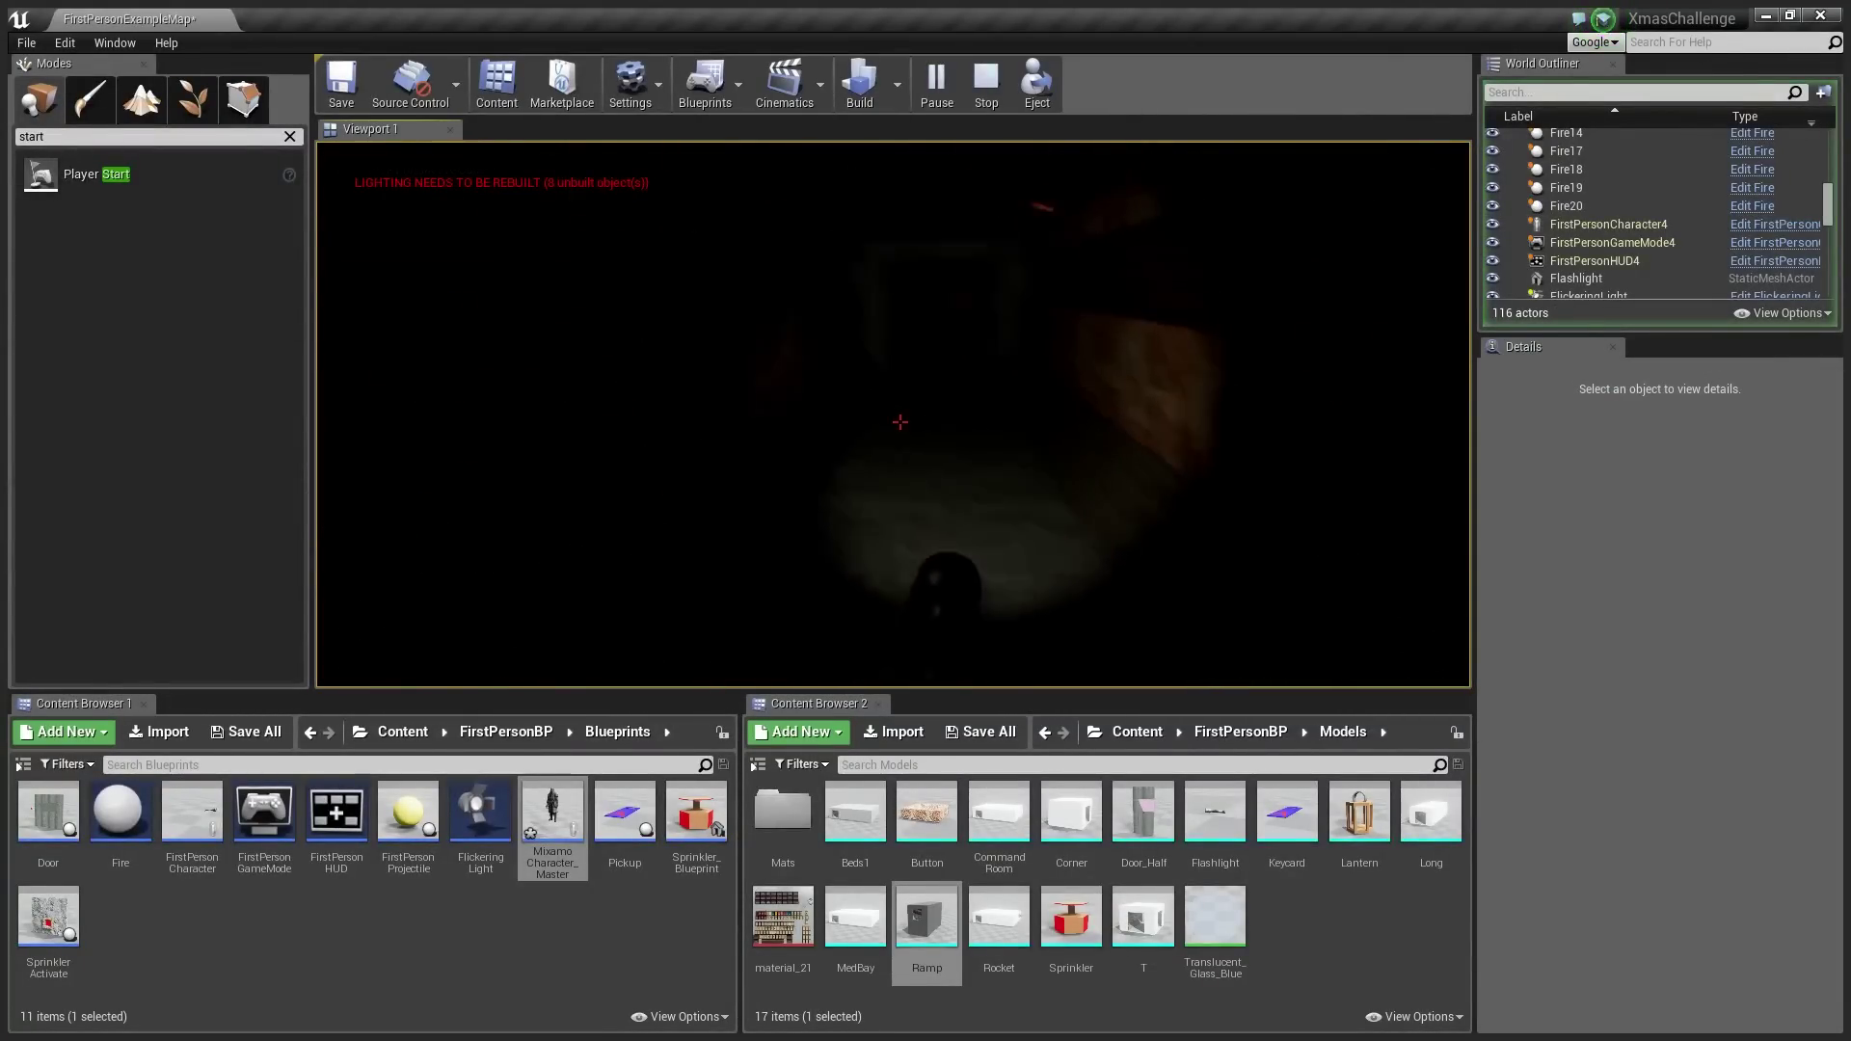
Walk through the dark corridors by flashlight to examine the level's layout and lighting
{"action": "key", "text": "w"}
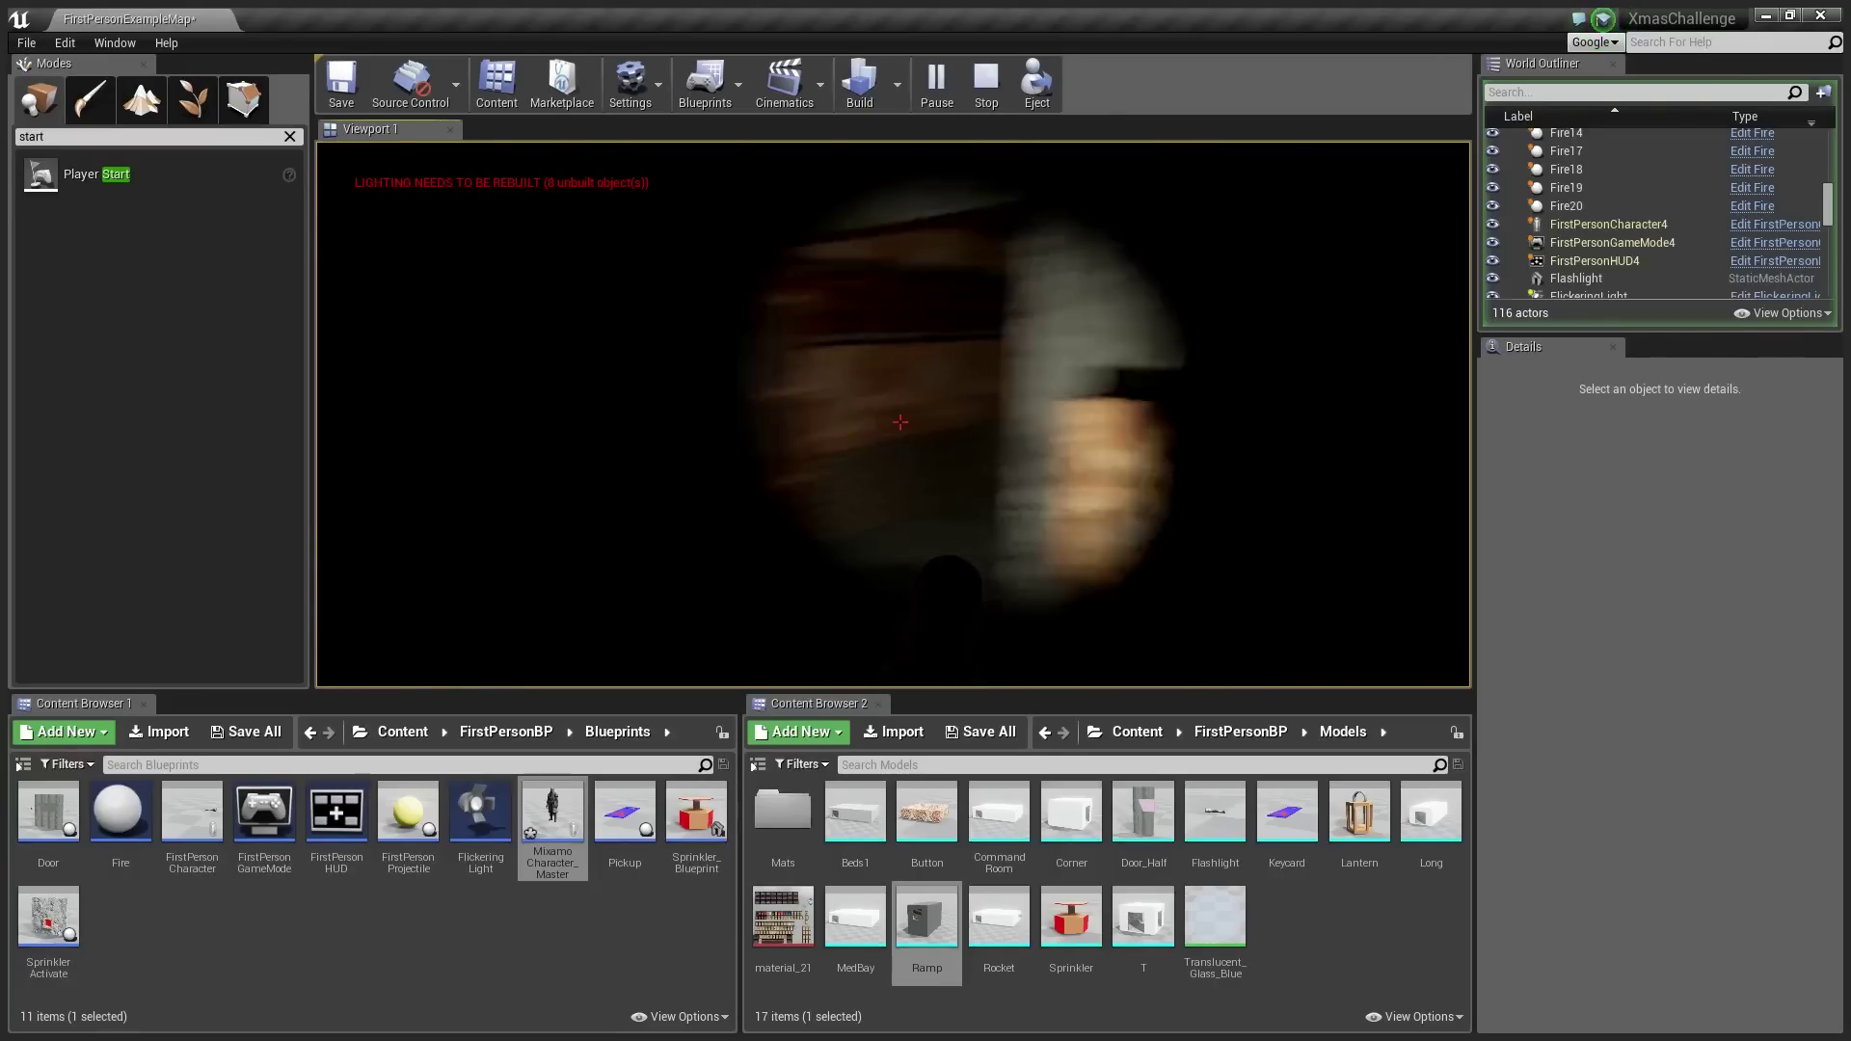
{"action": "key", "text": "w"}
{"action": "key", "text": "w"}
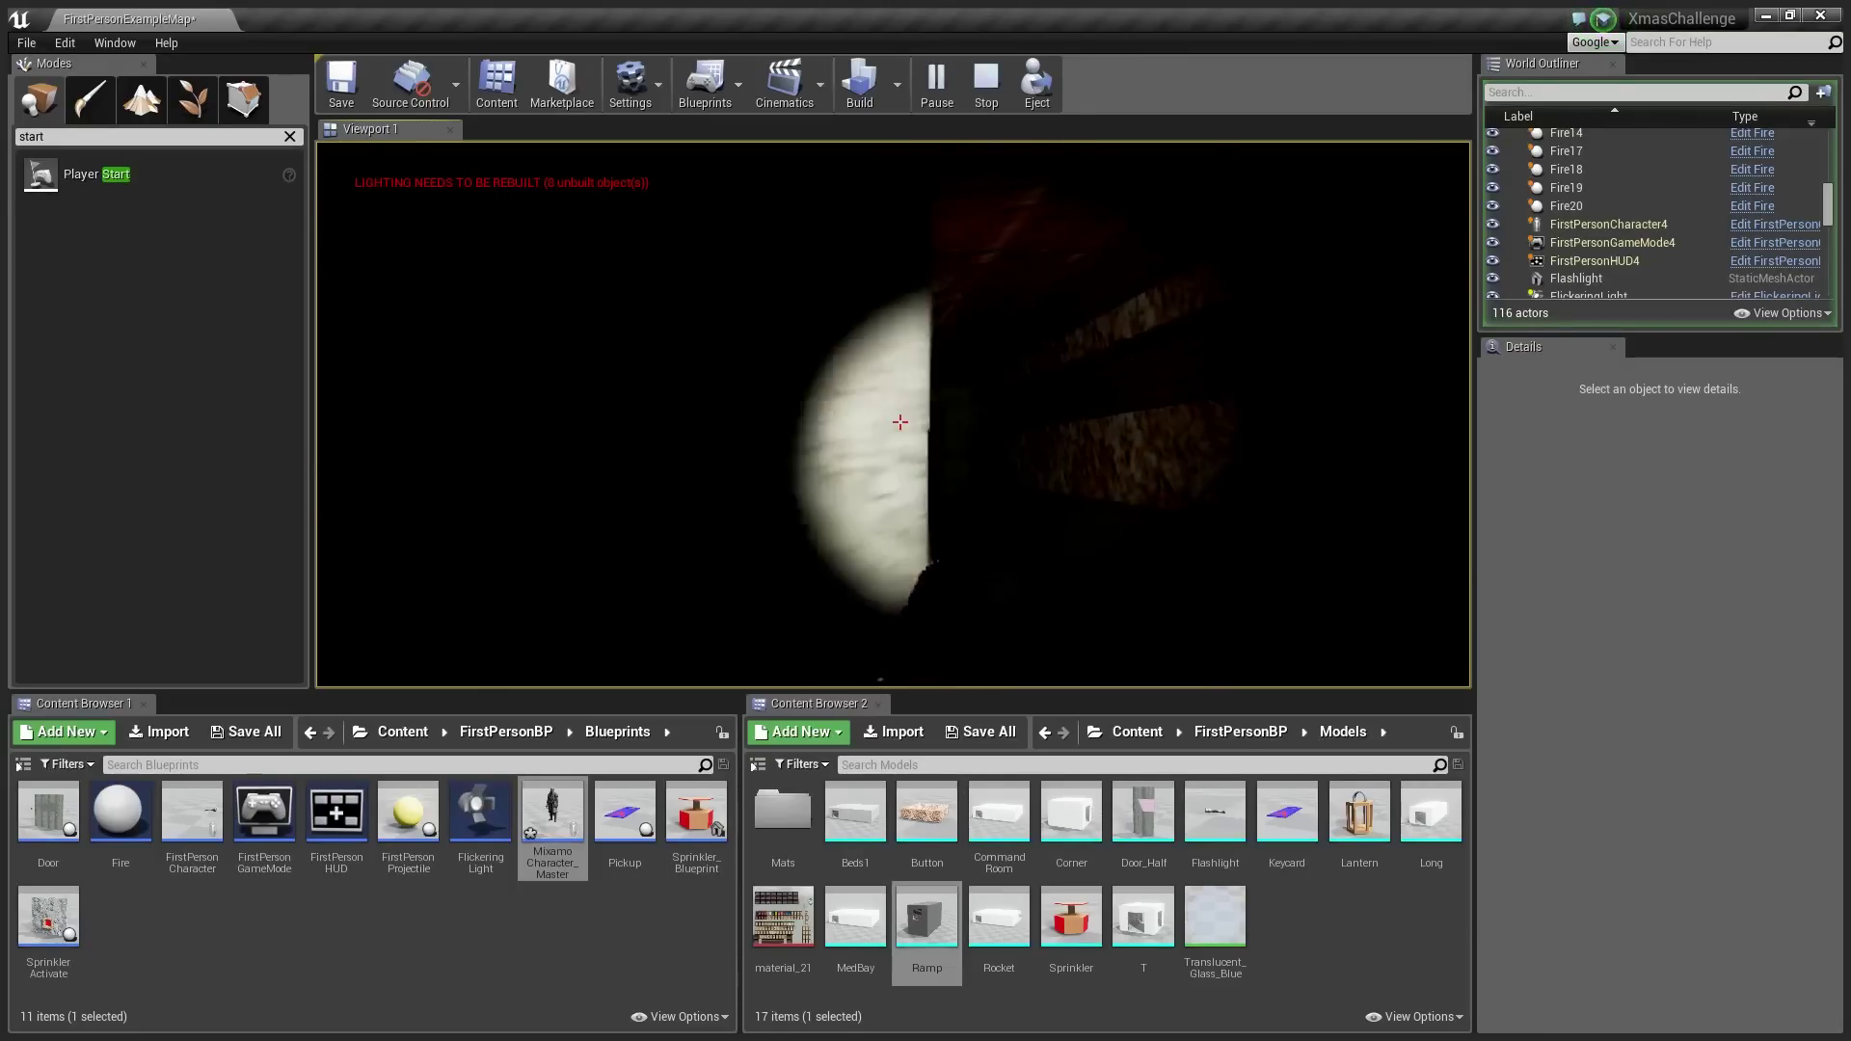
{"action": "key", "text": "w"}
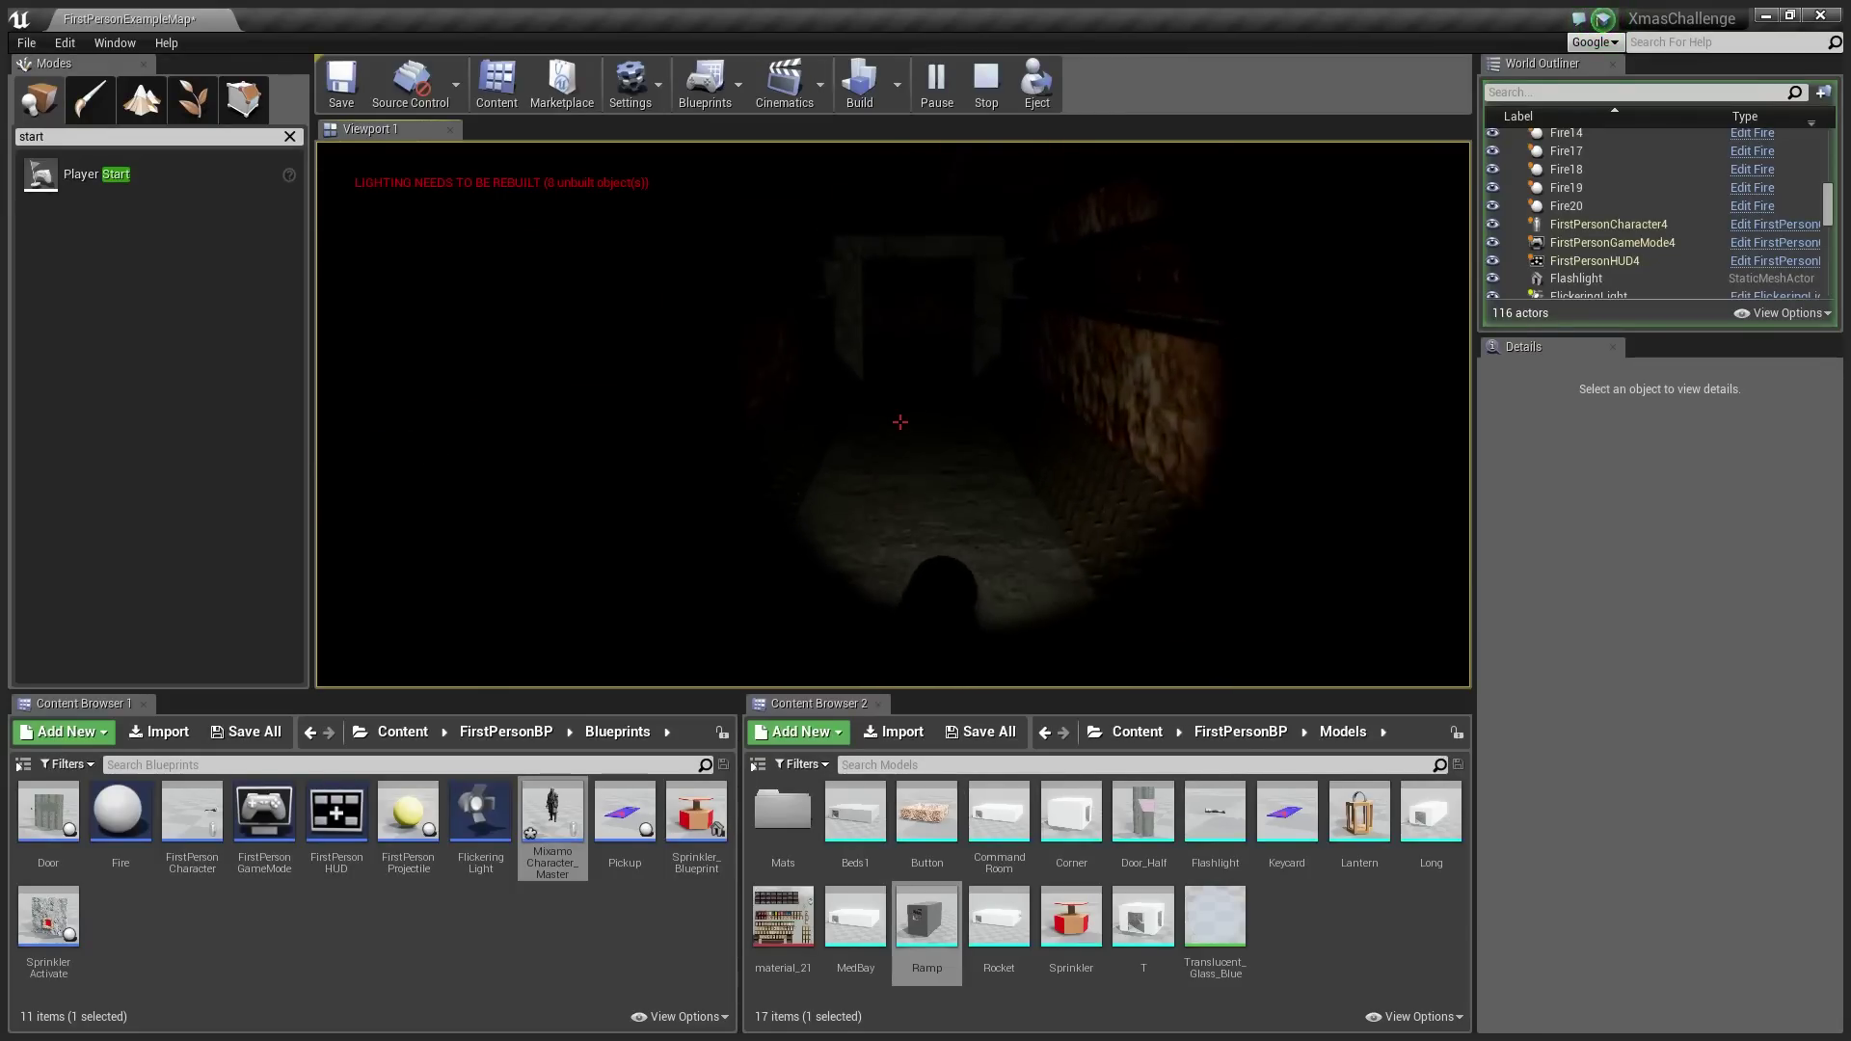
{"action": "key", "text": "w"}
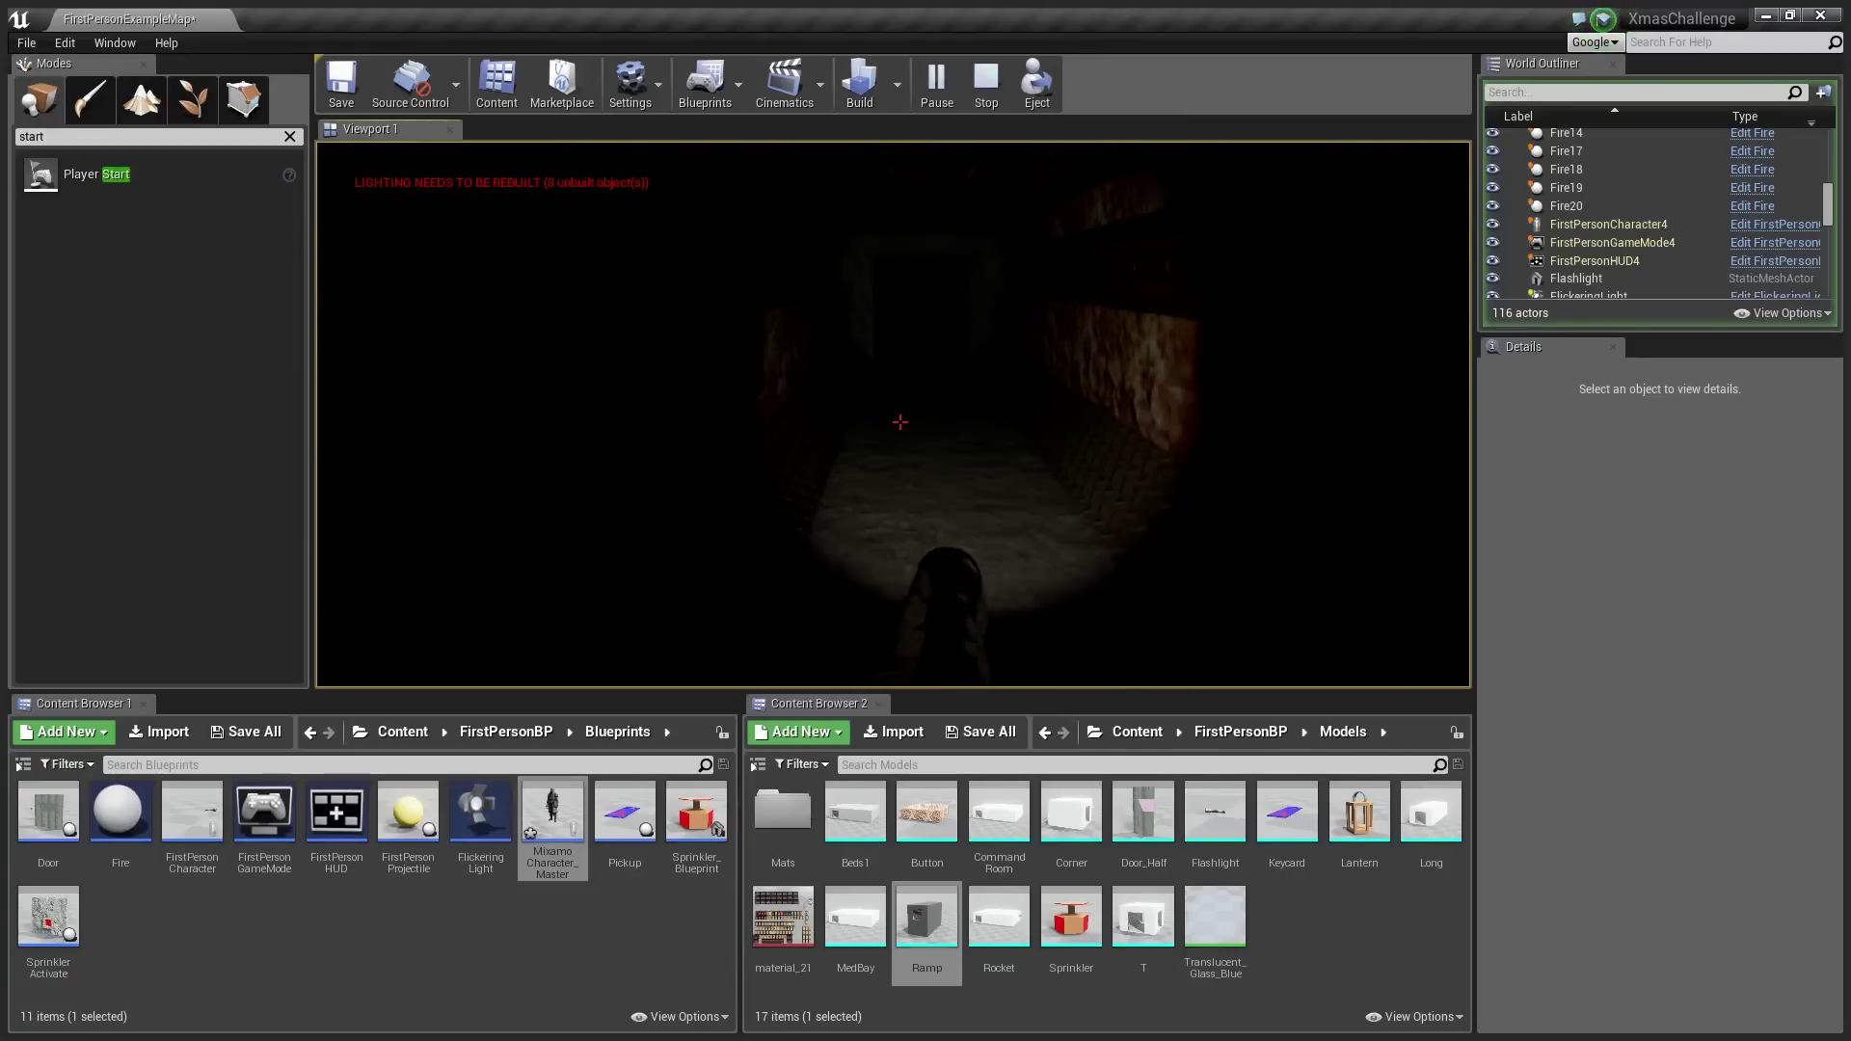
{"action": "key", "text": "w"}
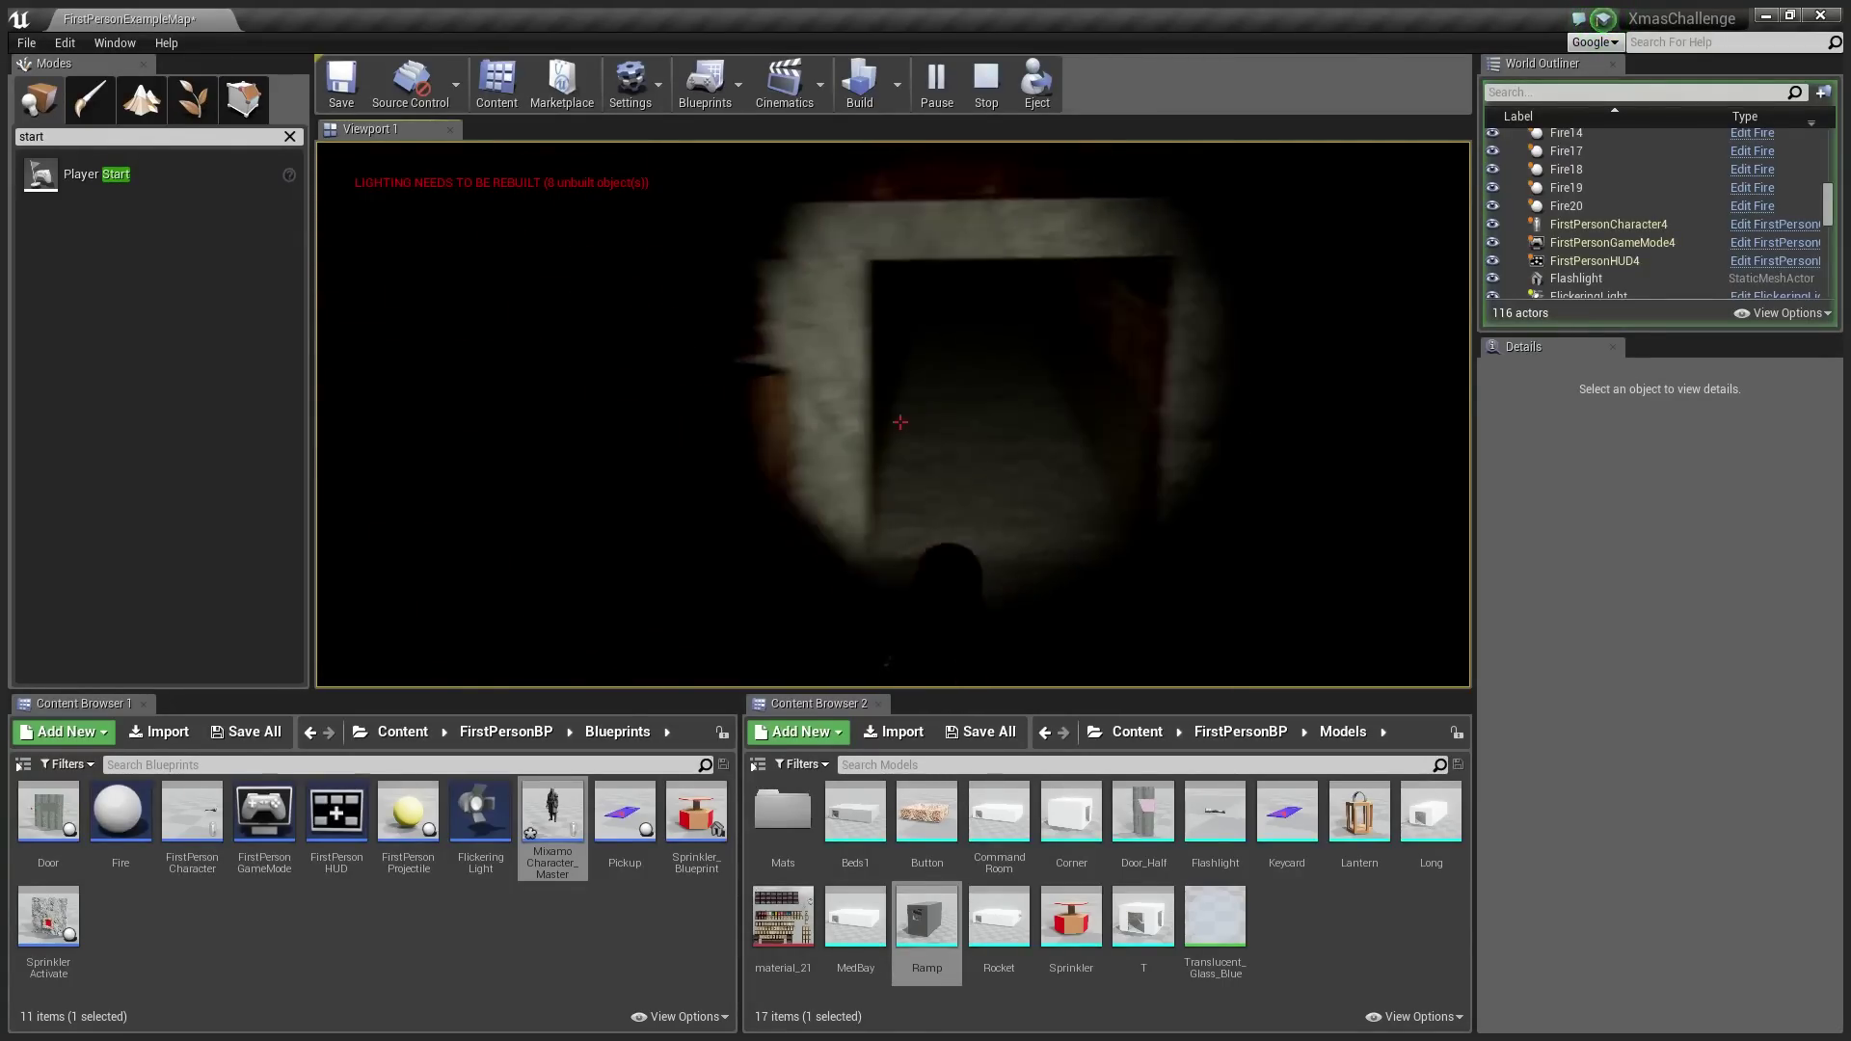
{"action": "key", "text": "w"}
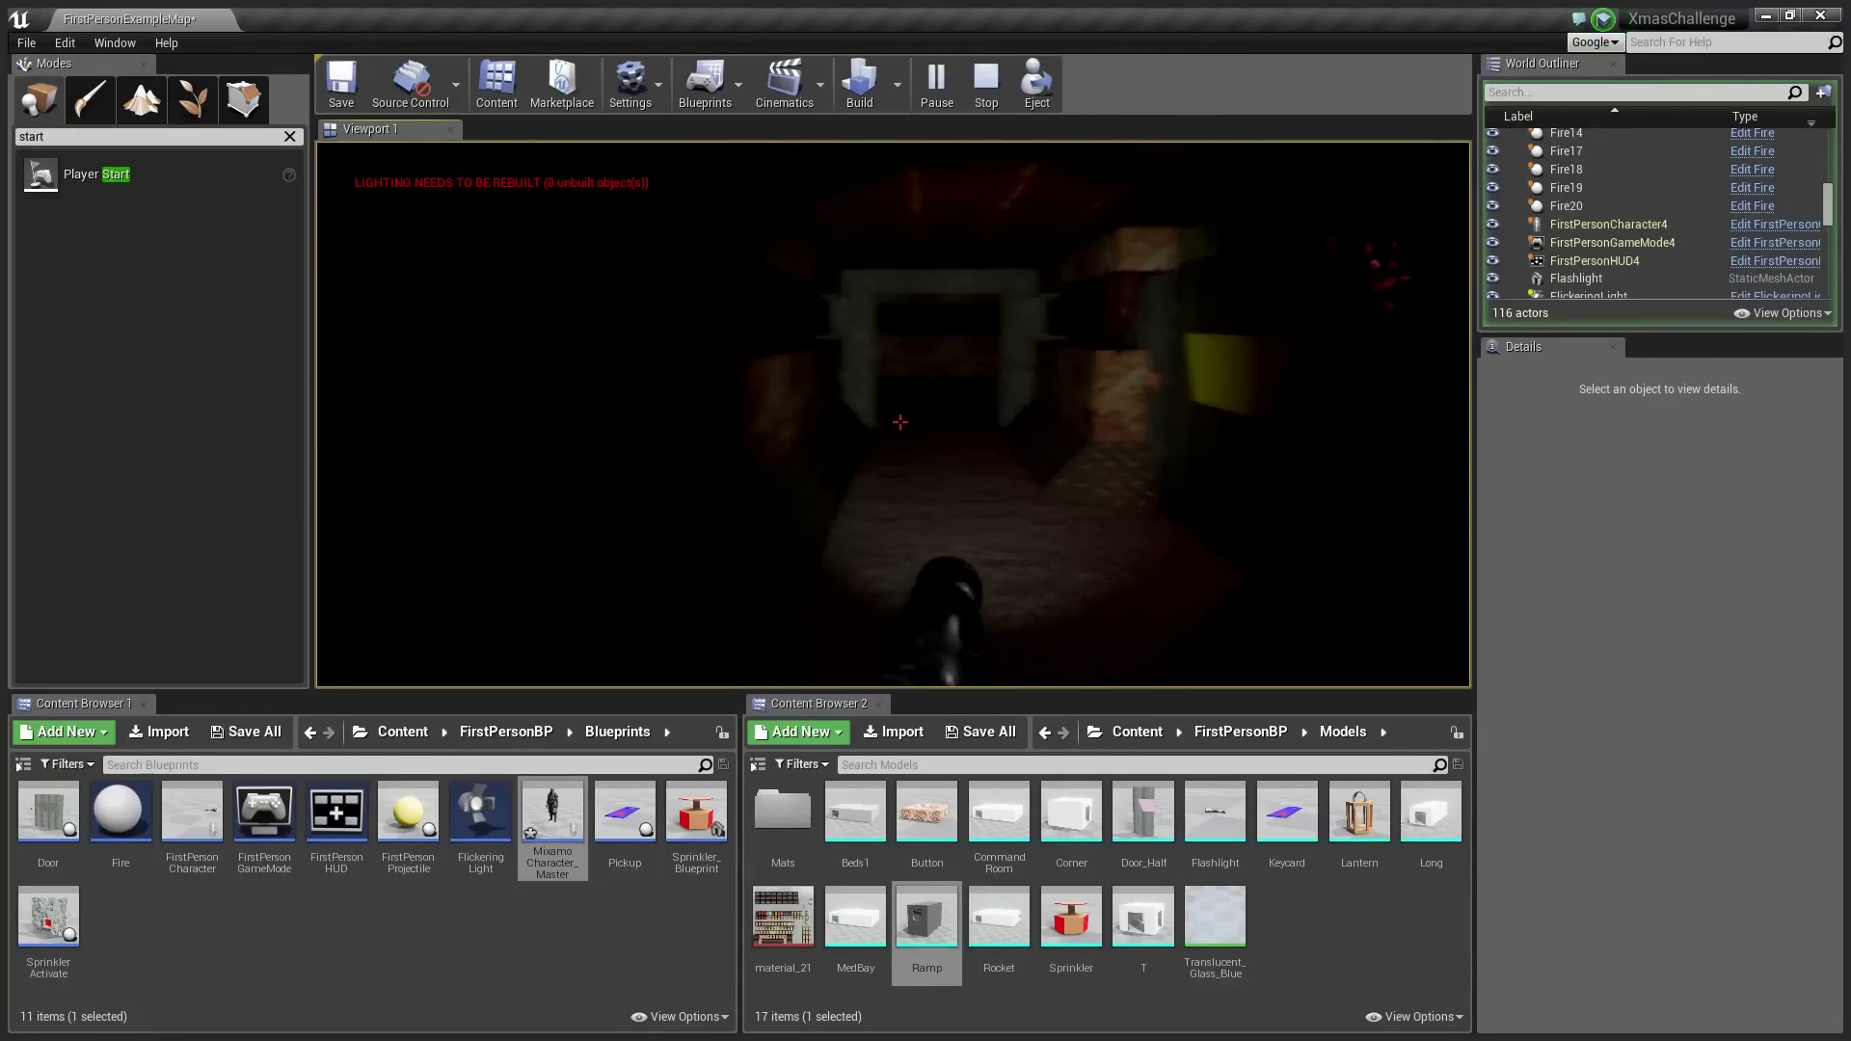
{"action": "key", "text": "w"}
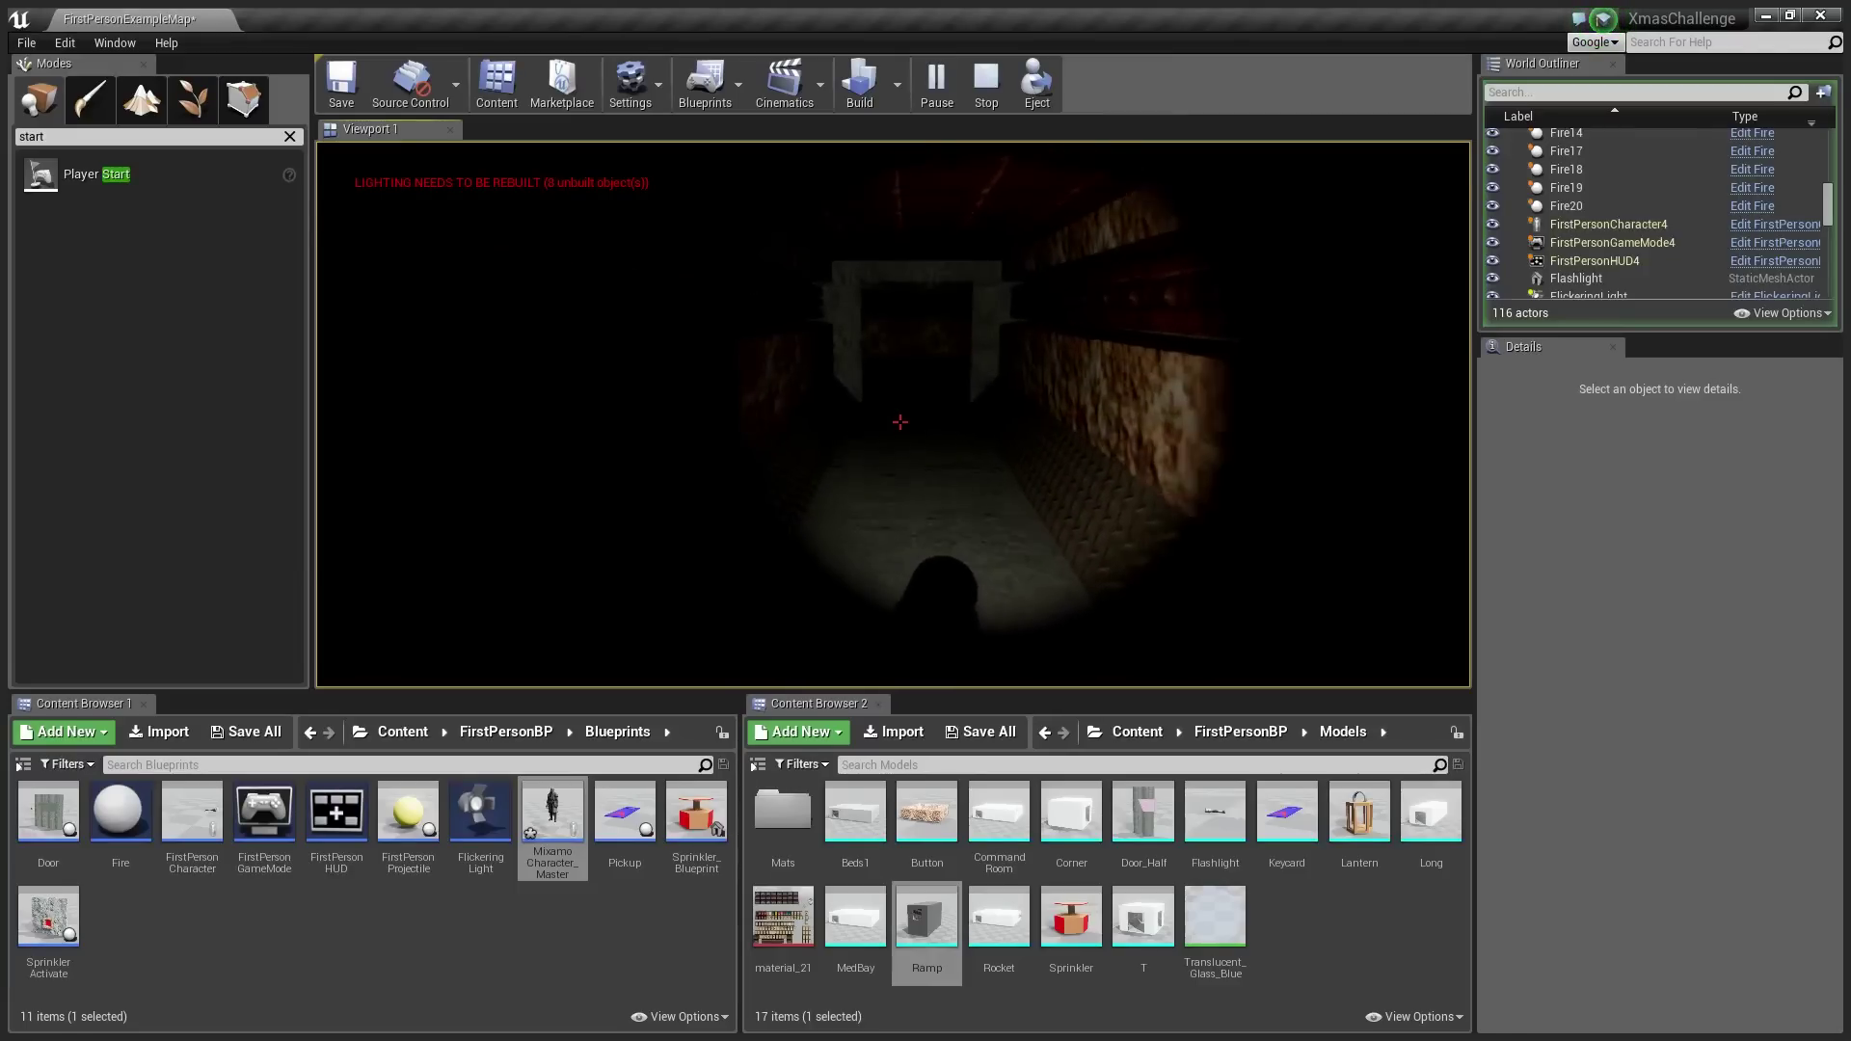
{"action": "key", "text": "w"}
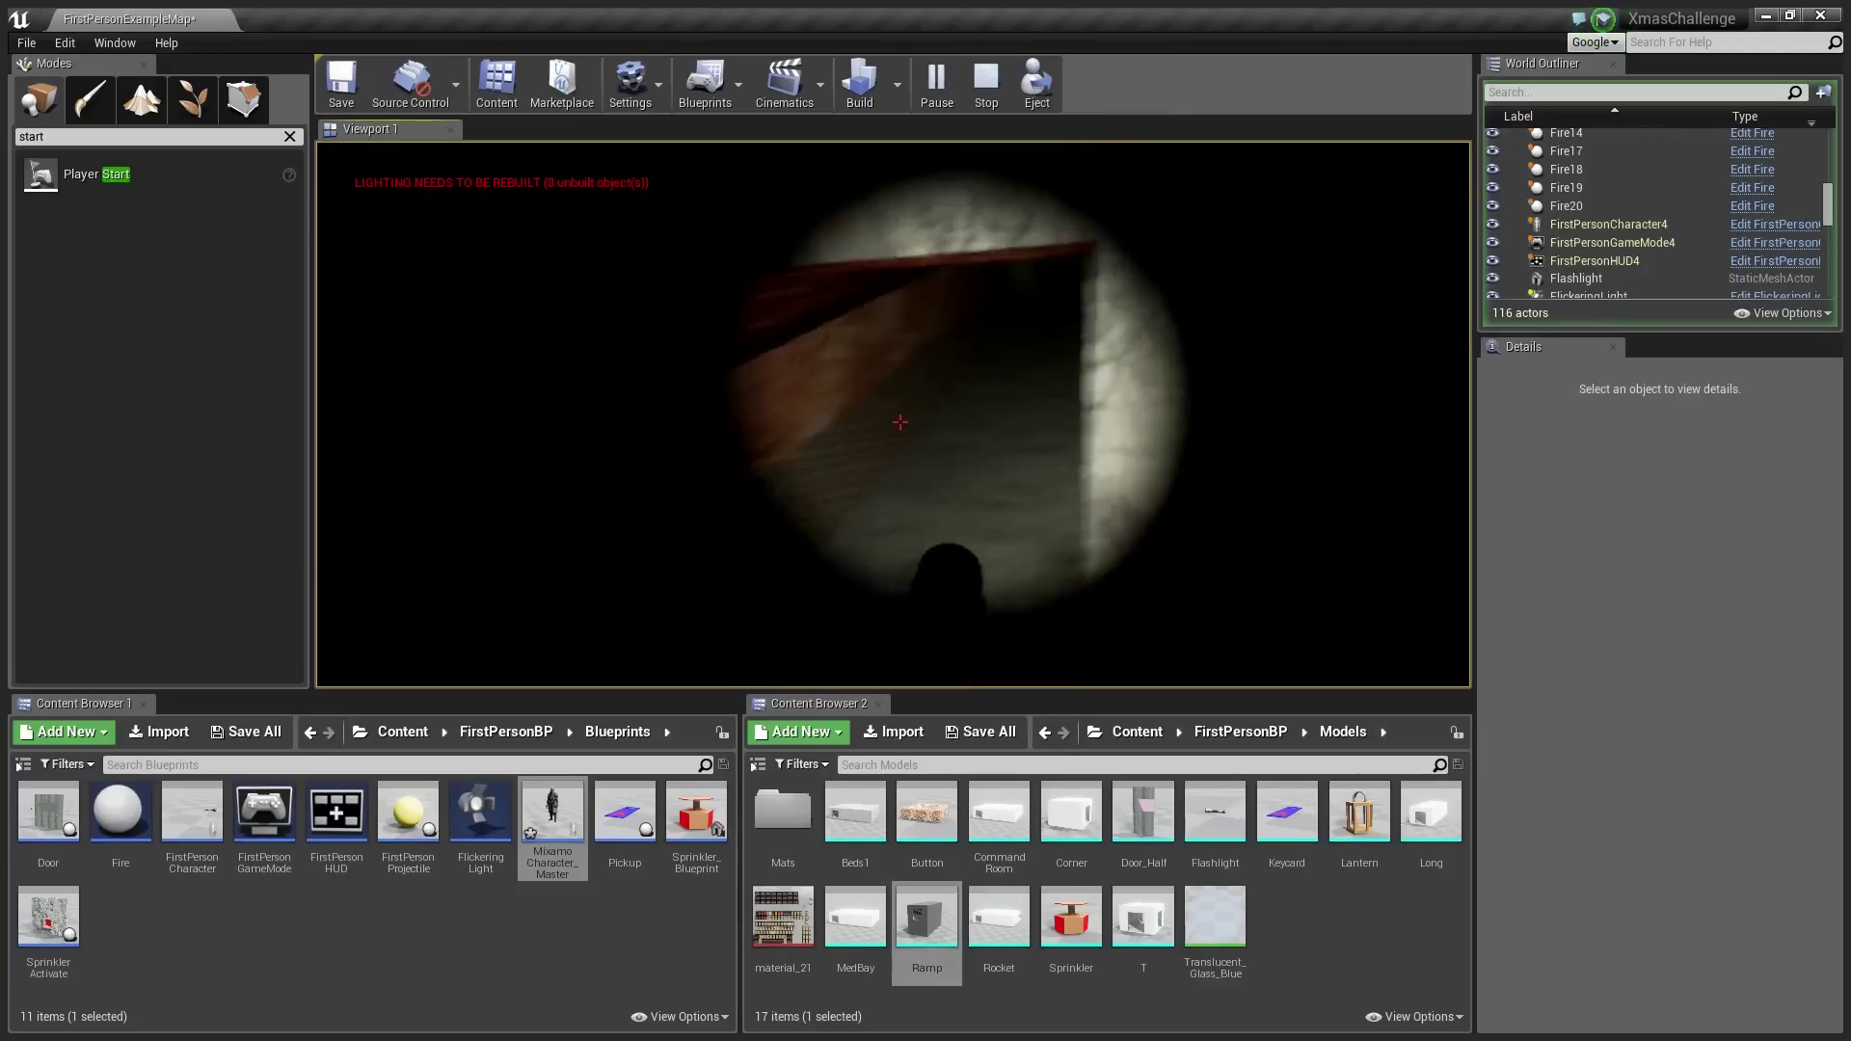
{"action": "key", "text": "w"}
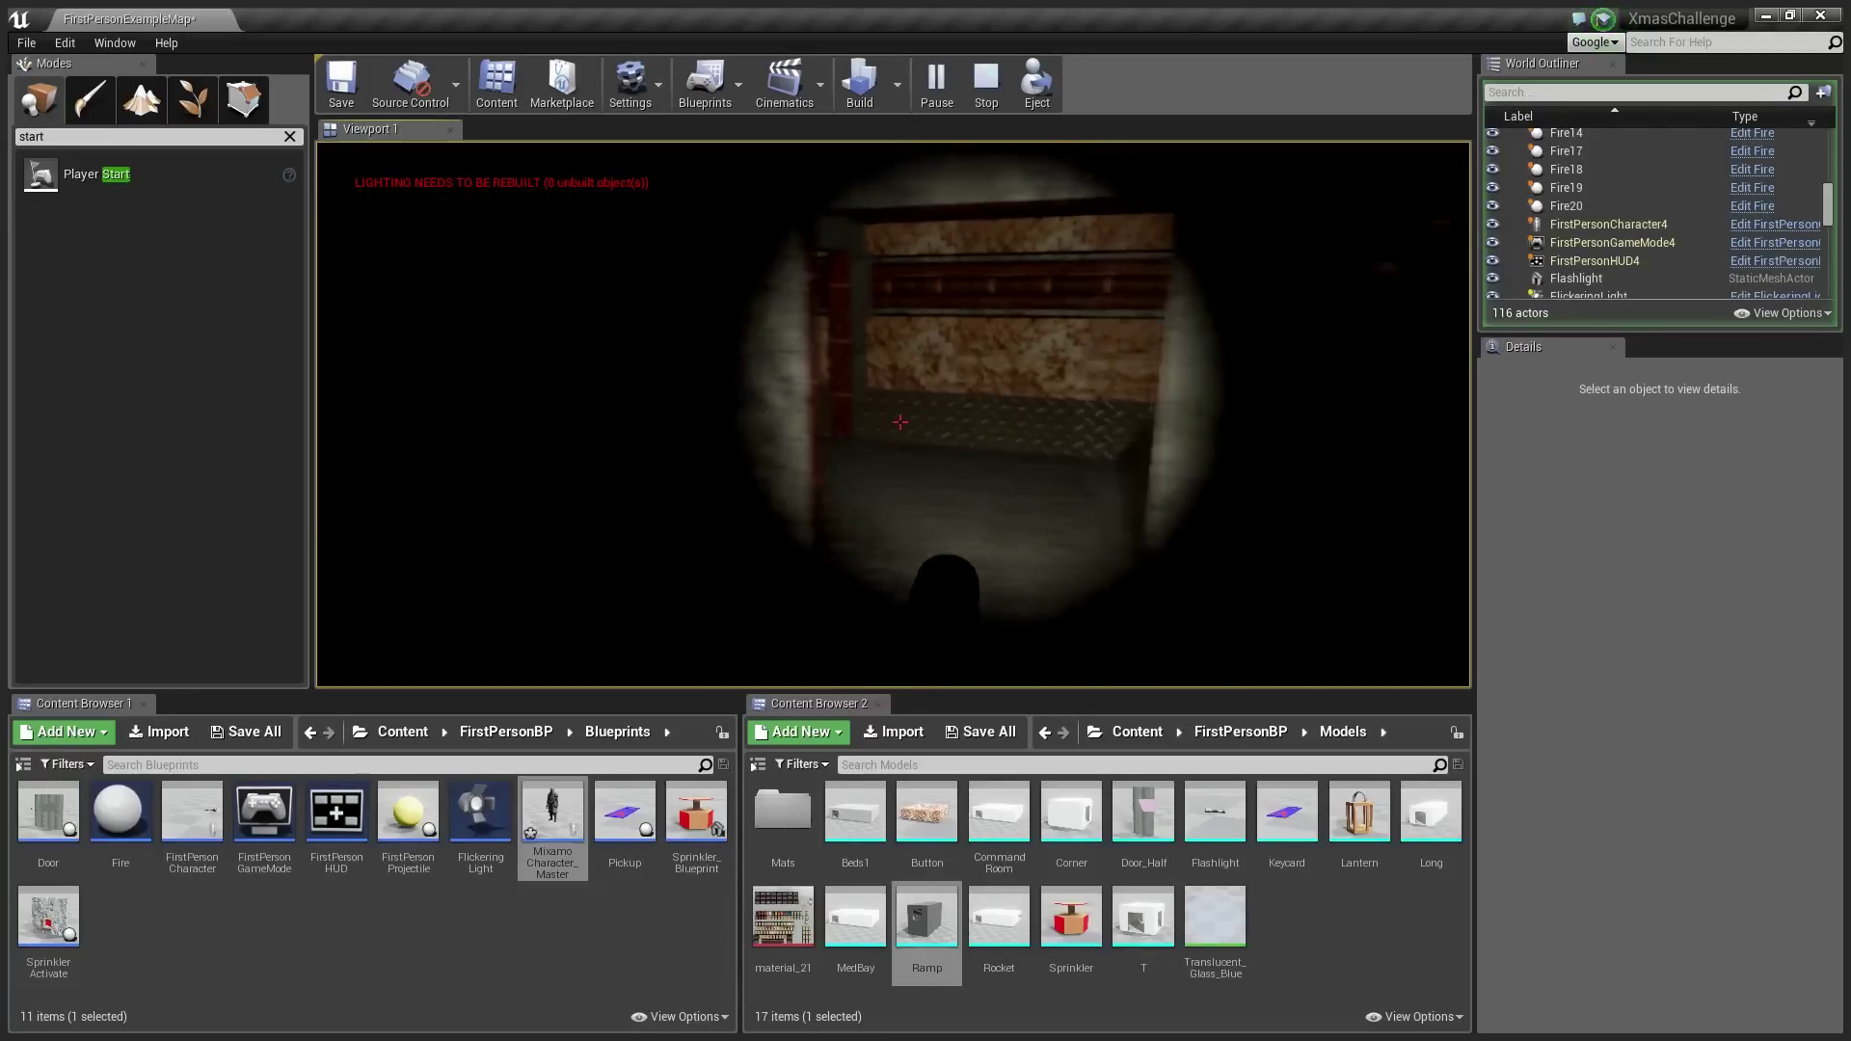
Go through the green-marked door into the locker room and collect the green keycard
{"action": "key", "text": "w"}
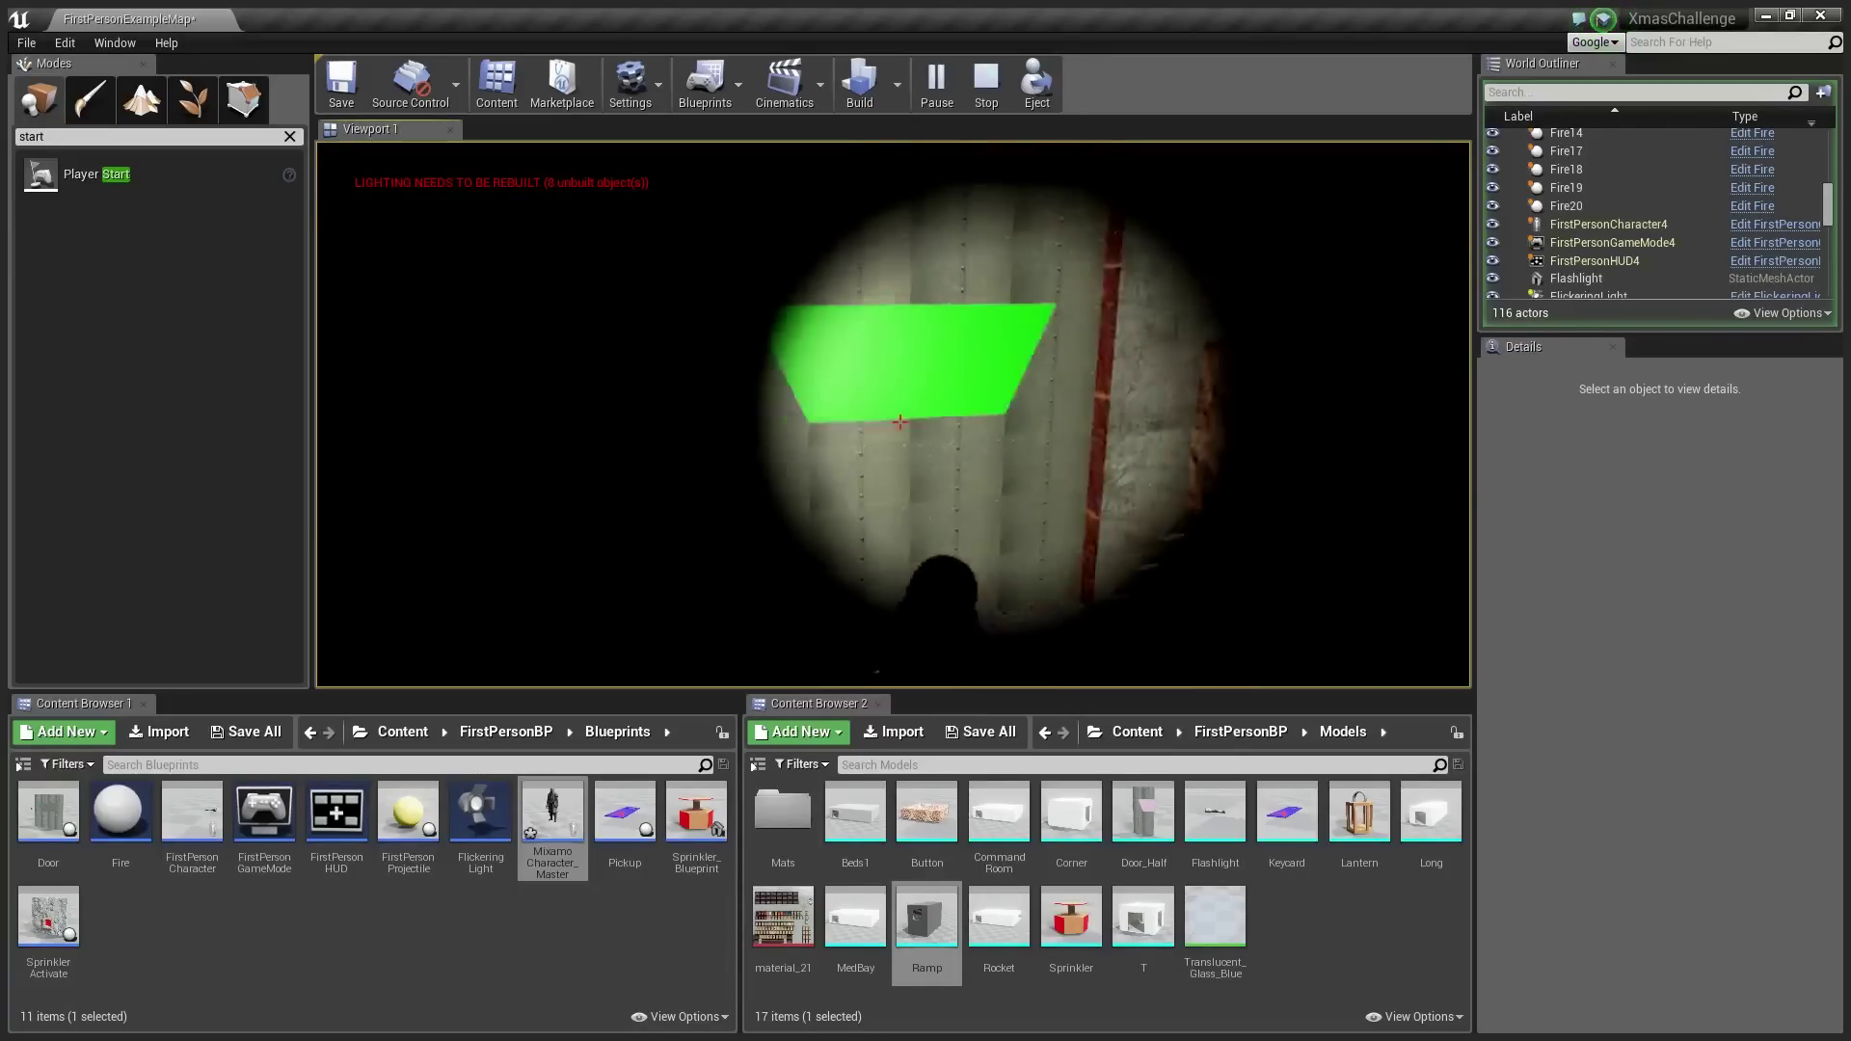
{"action": "key", "text": "w"}
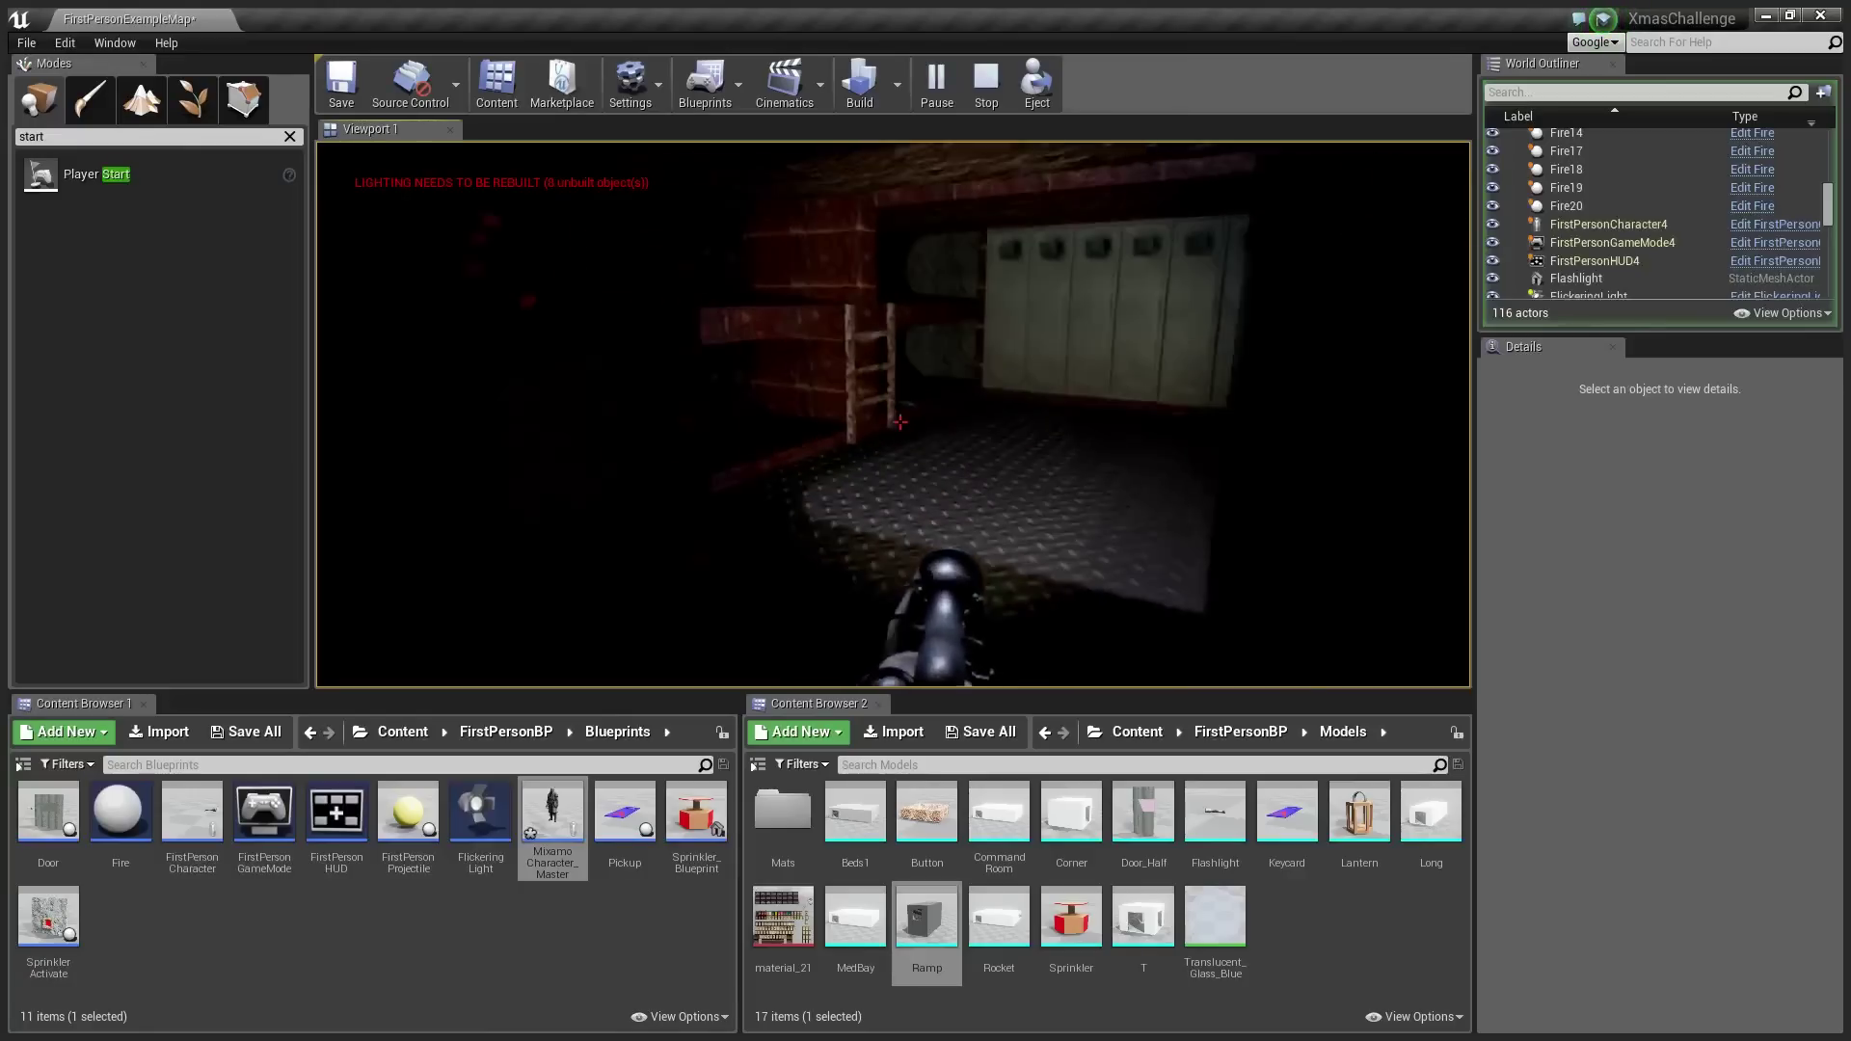
{"action": "key", "text": "w"}
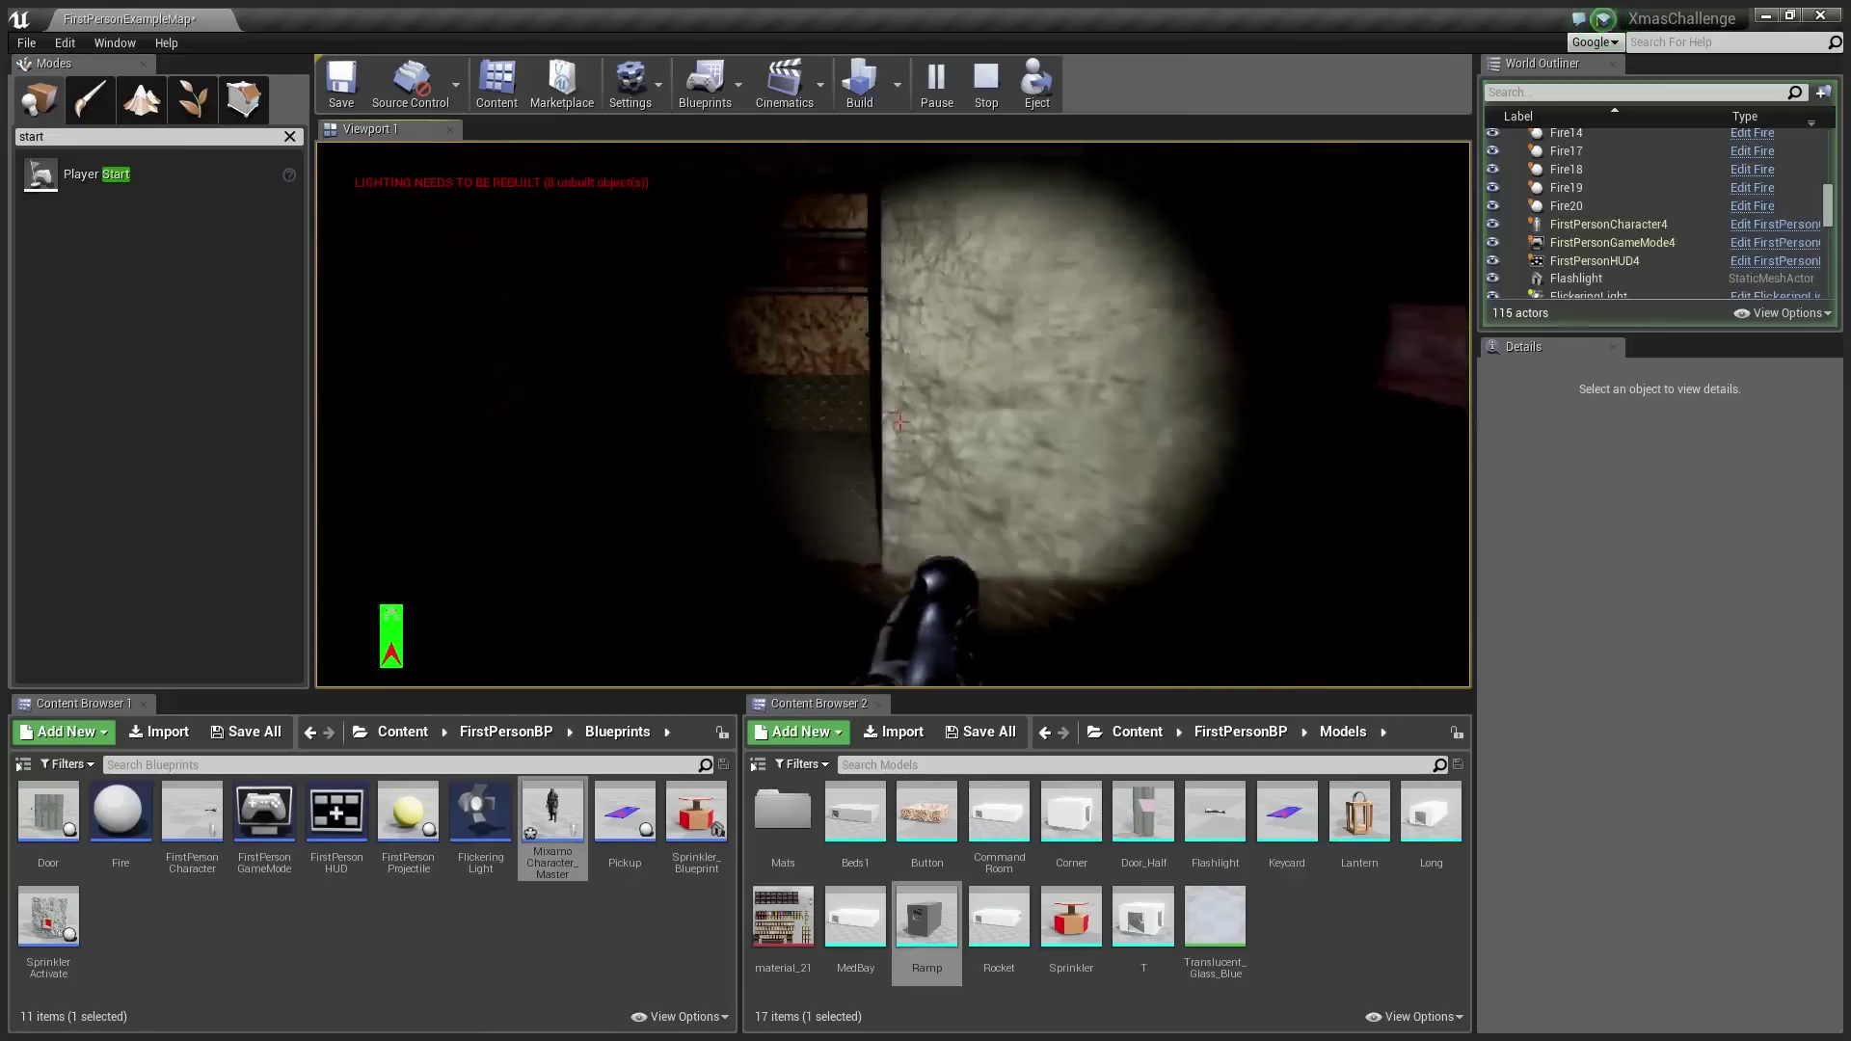
Carry the green keycard back into the corridors and test interacting with the green-marked doors
{"action": "key", "text": "w"}
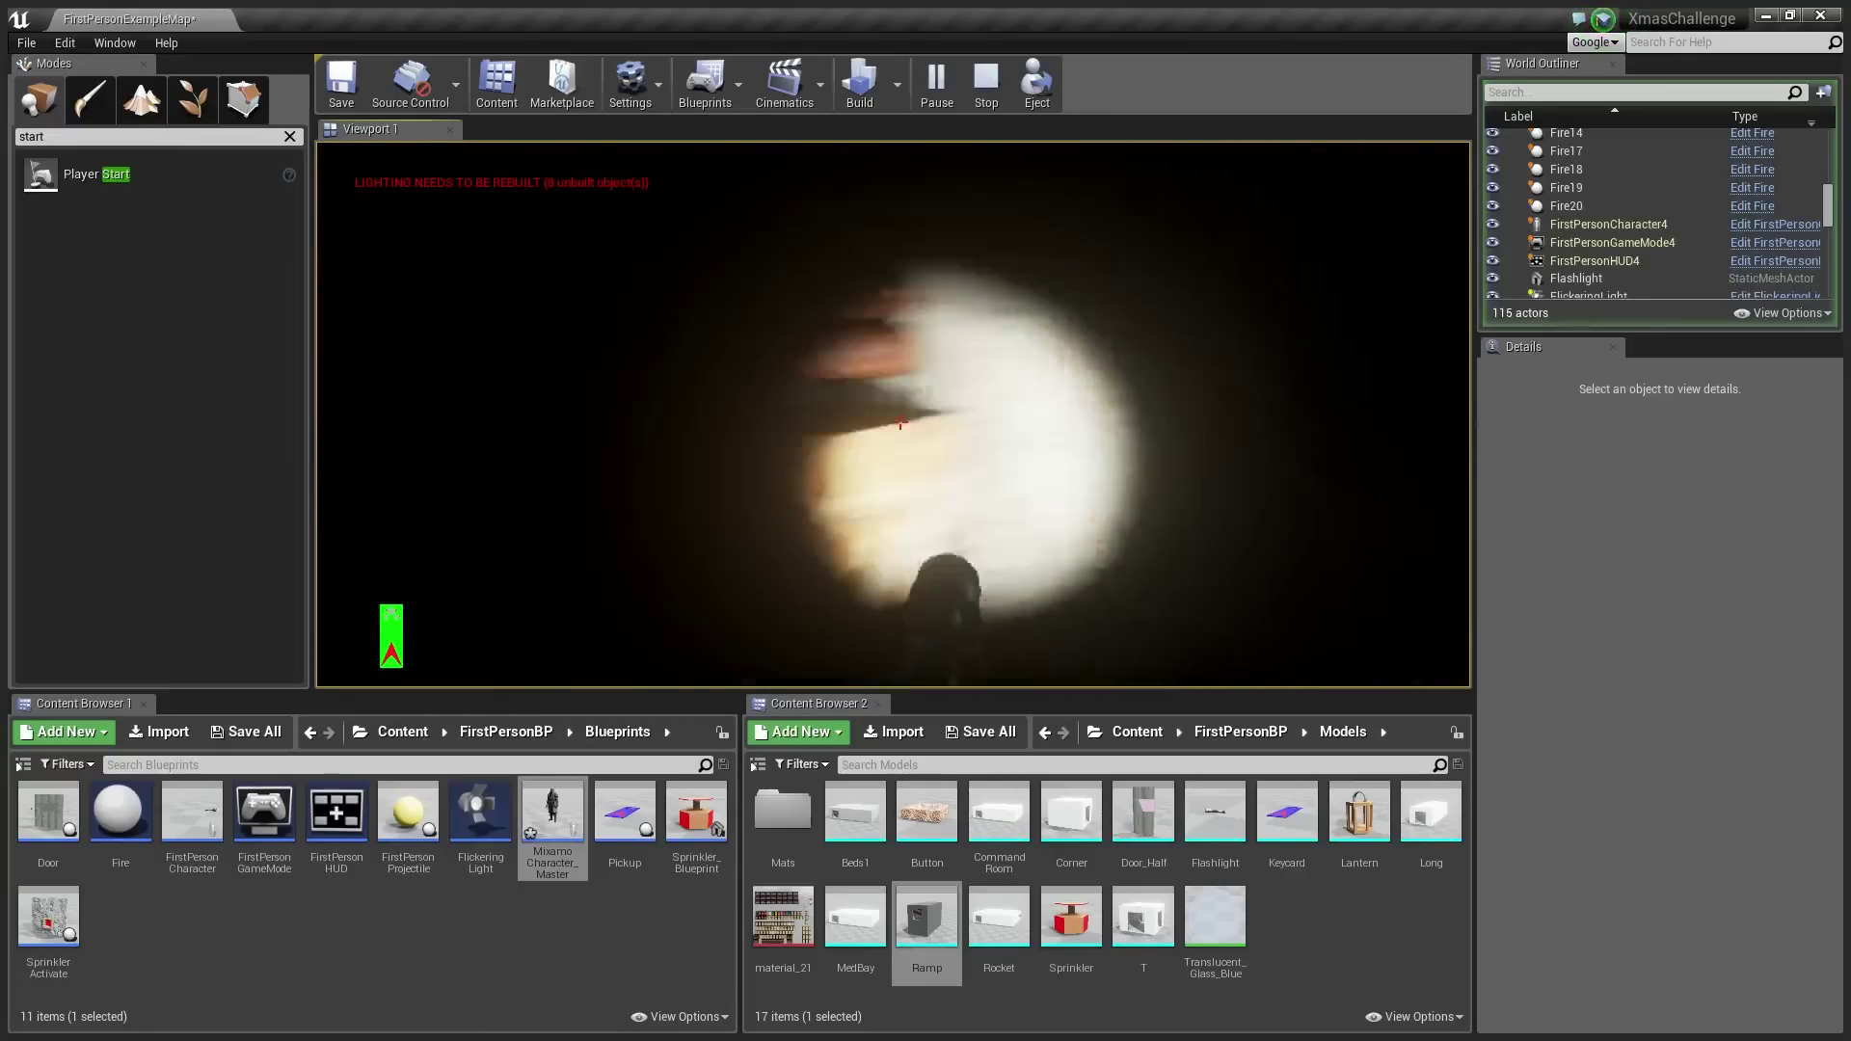
{"action": "key", "text": "w"}
{"action": "key", "text": "e"}
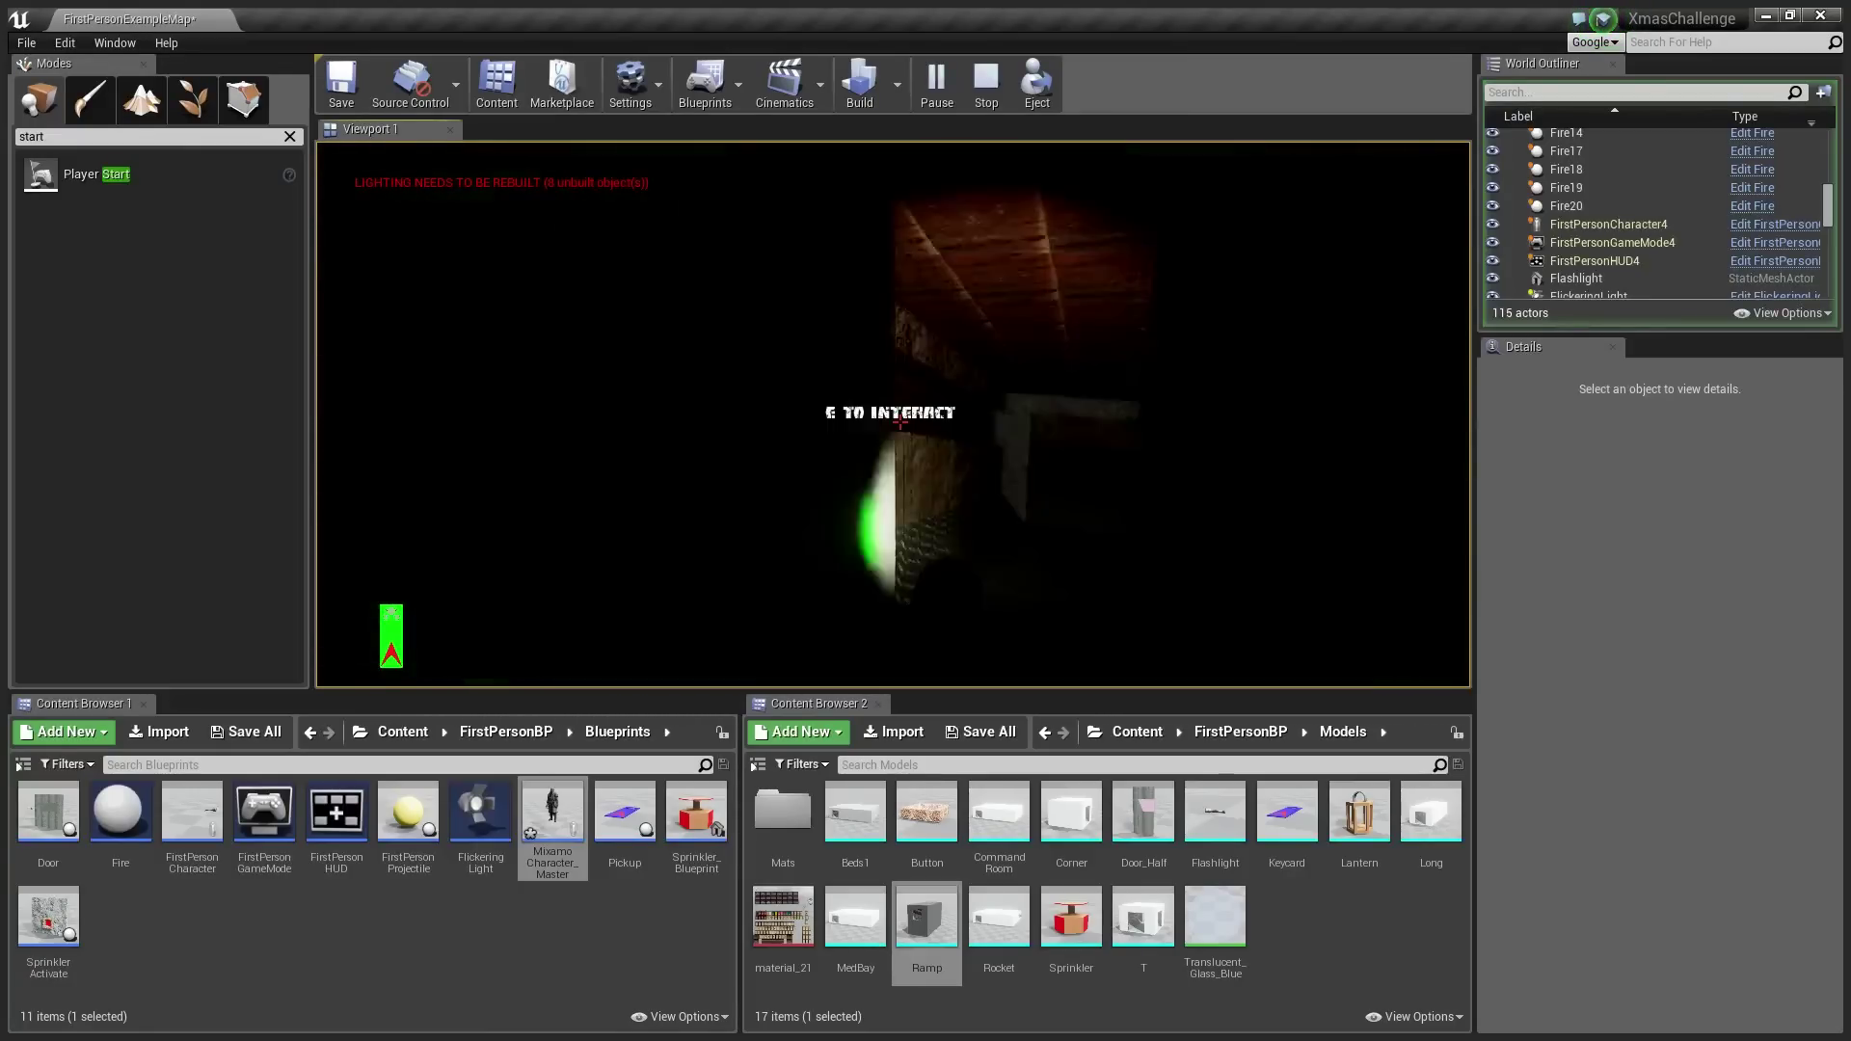
{"action": "key", "text": "w"}
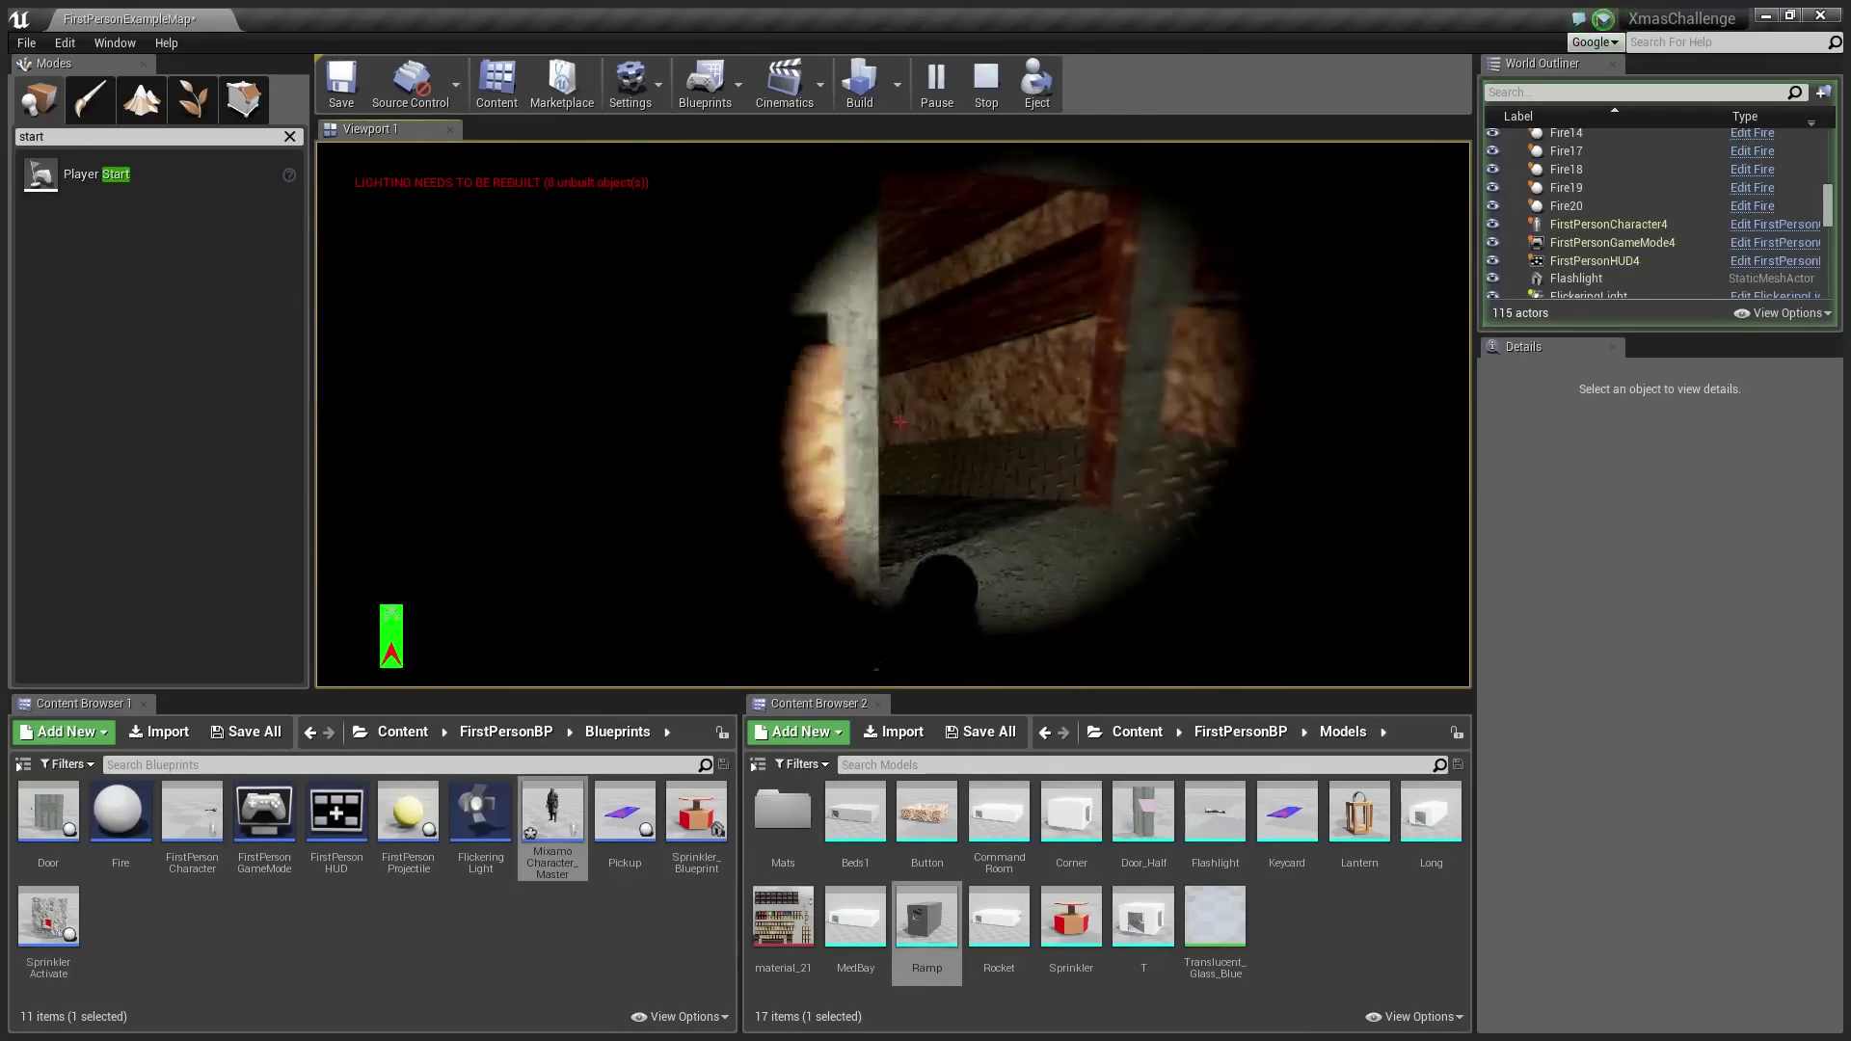
{"action": "key", "text": "w"}
{"action": "key", "text": "e"}
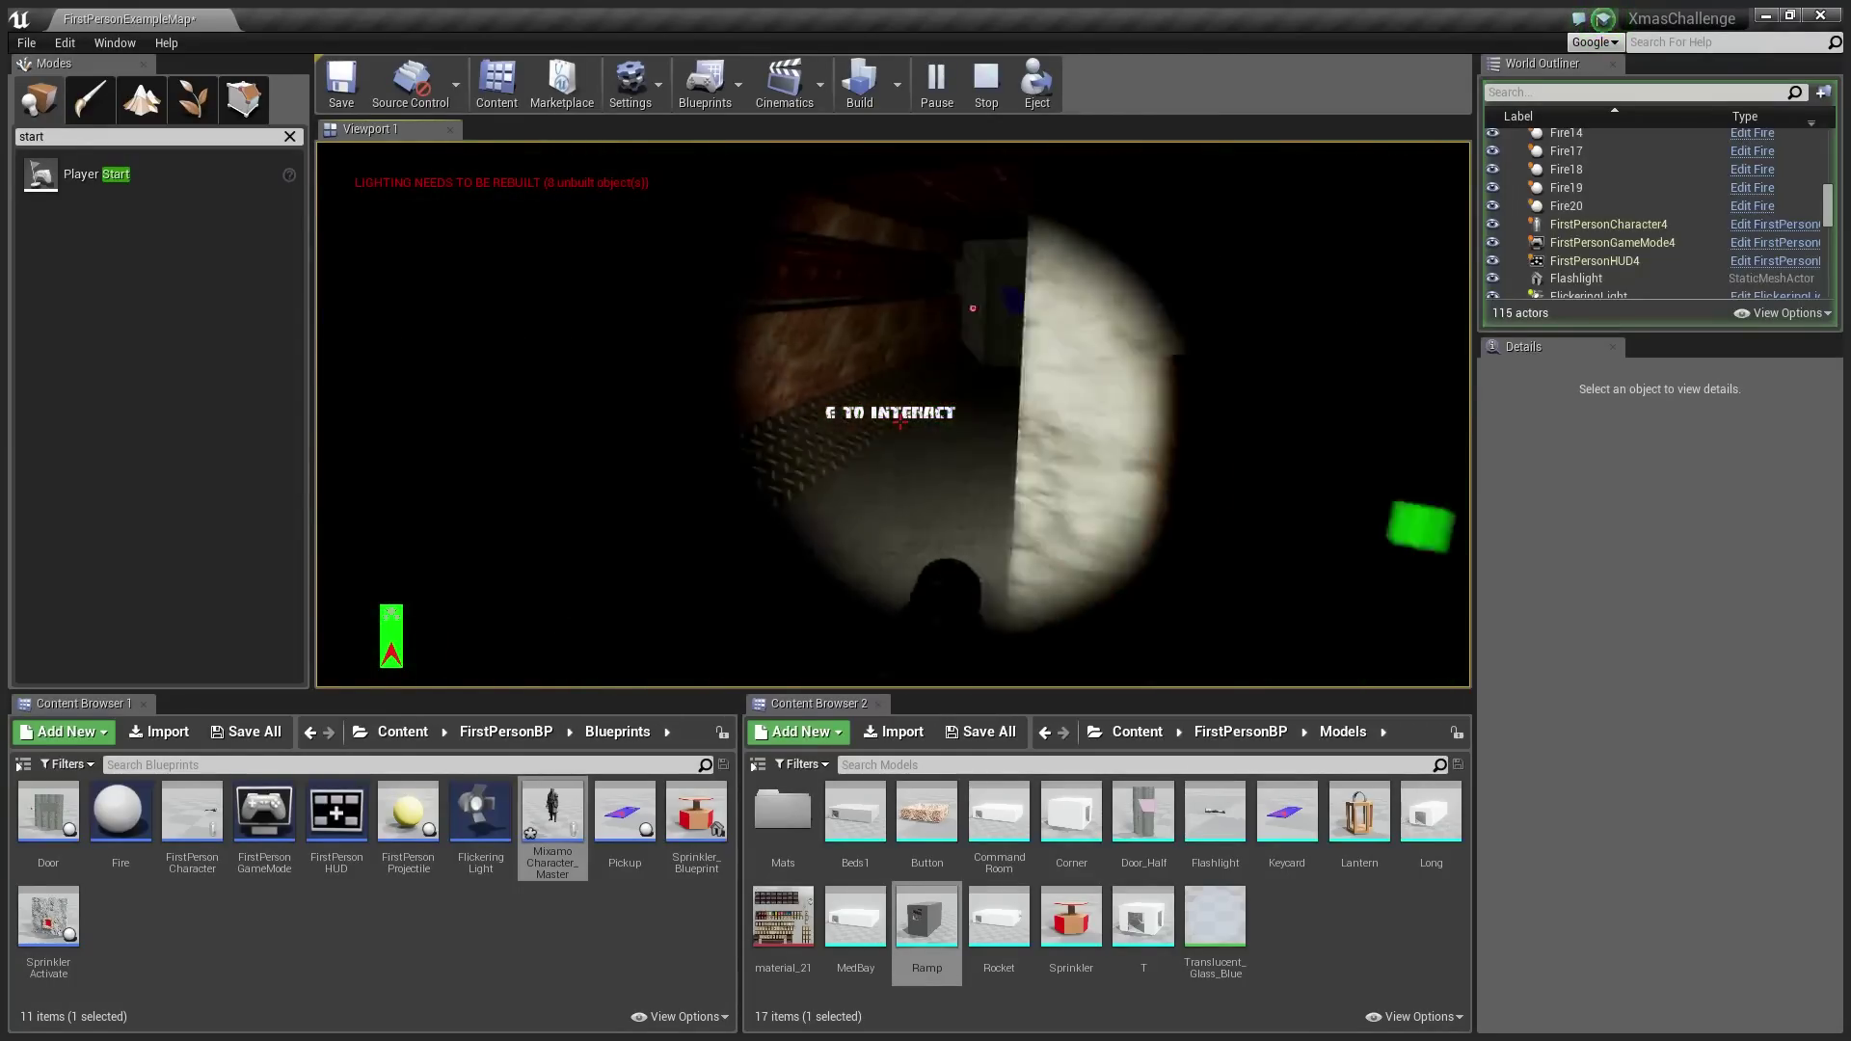
{"action": "key", "text": "w"}
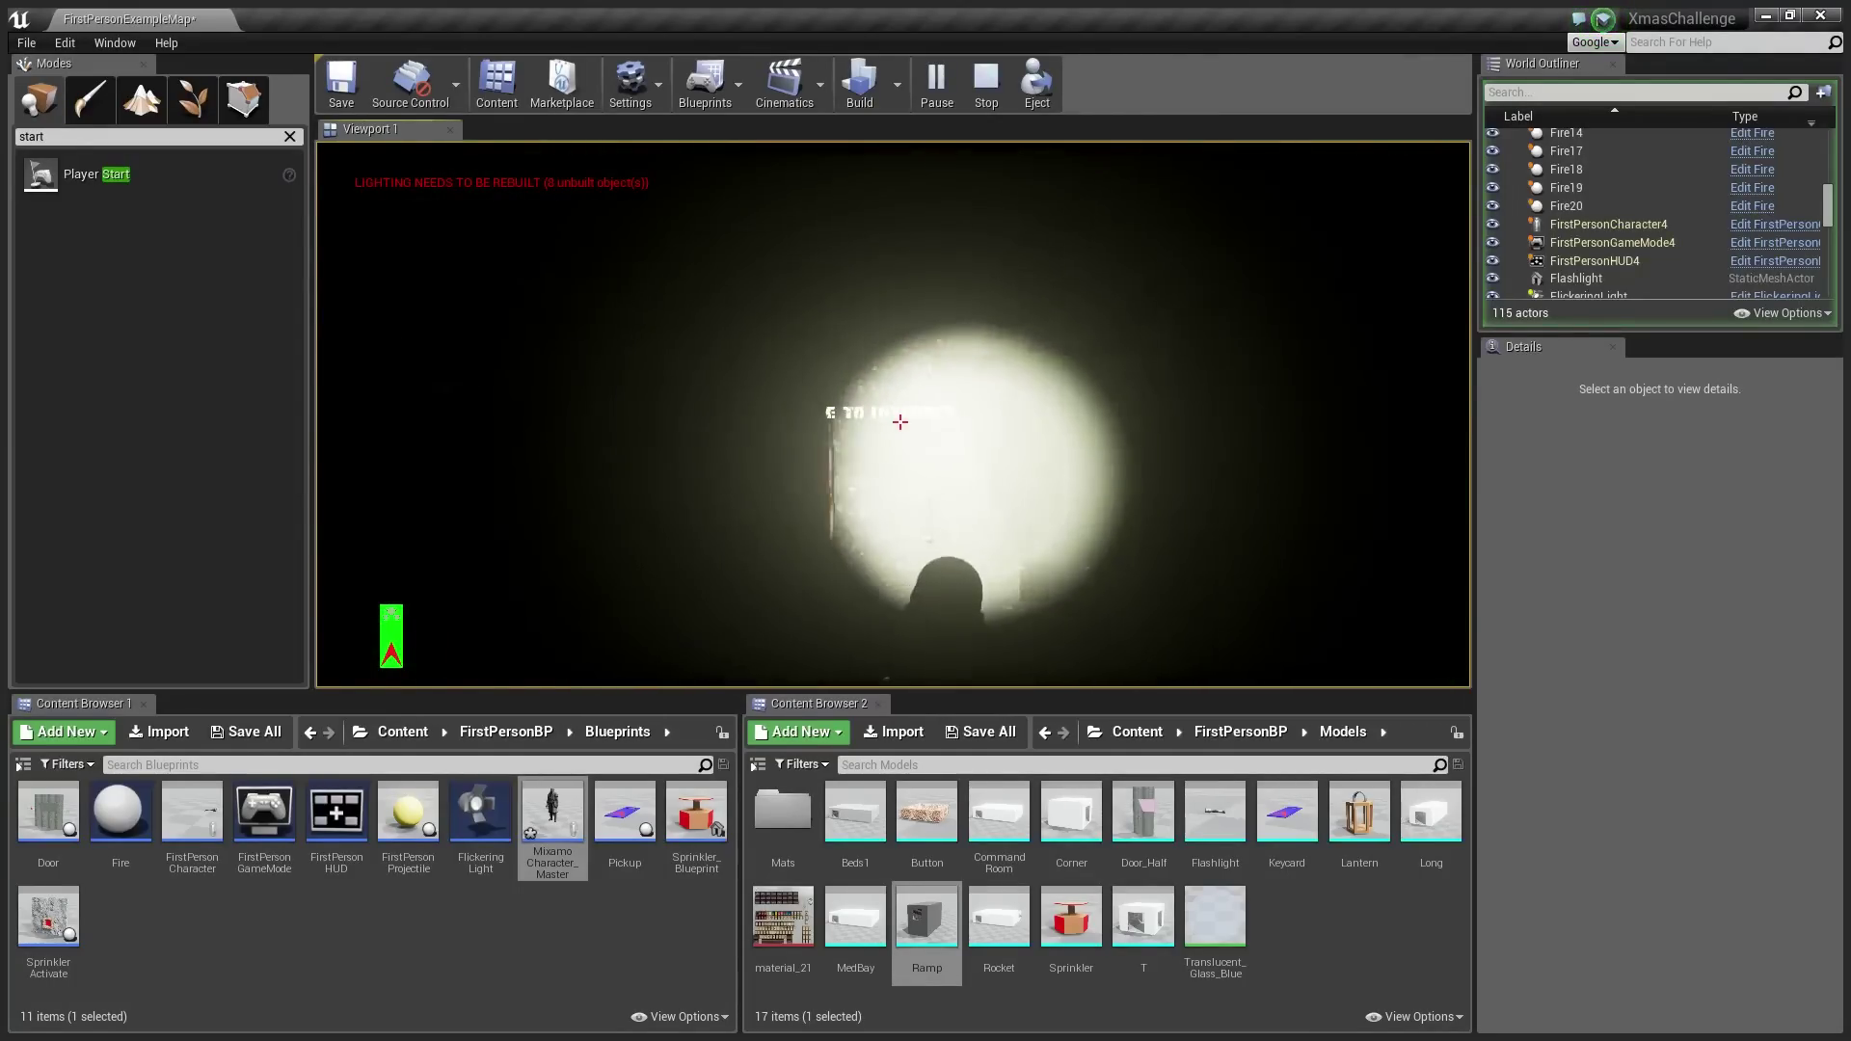
Walk the remaining dark corridors with the green keycard to check the layout, and end the play test
{"action": "key", "text": "w"}
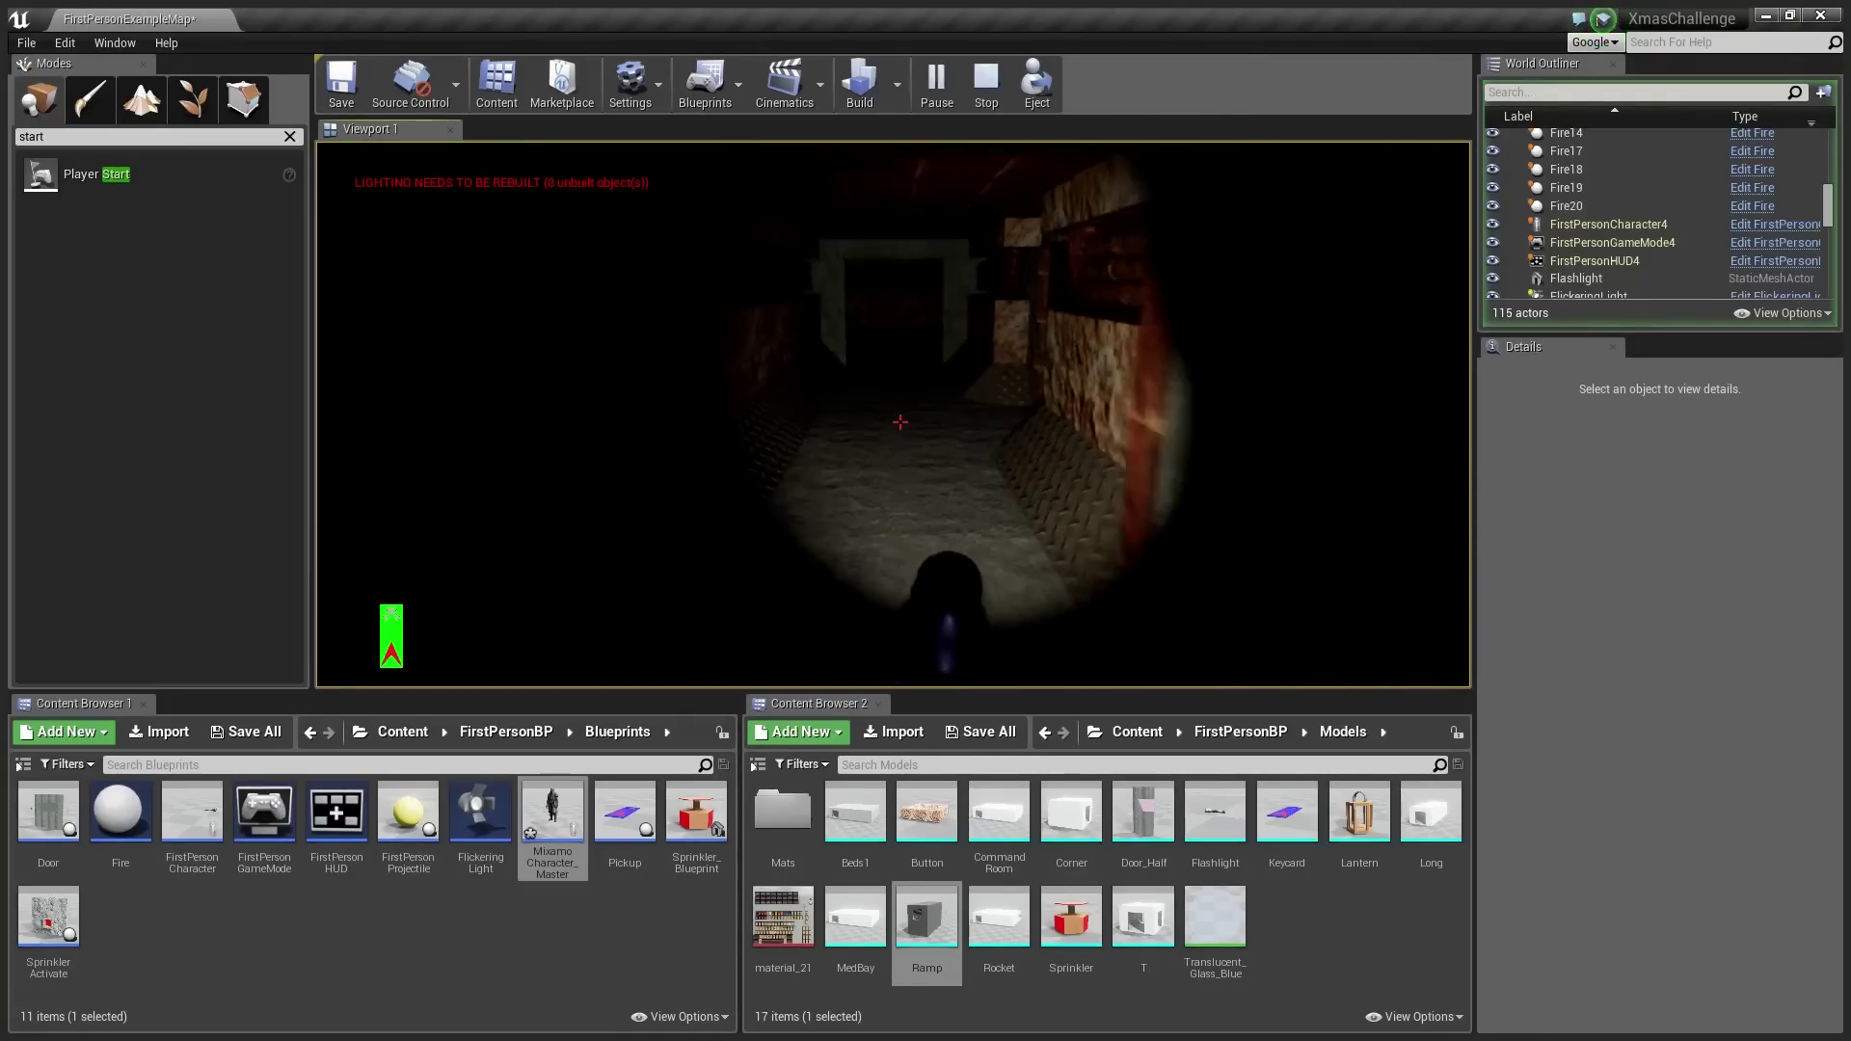
{"action": "key", "text": "w"}
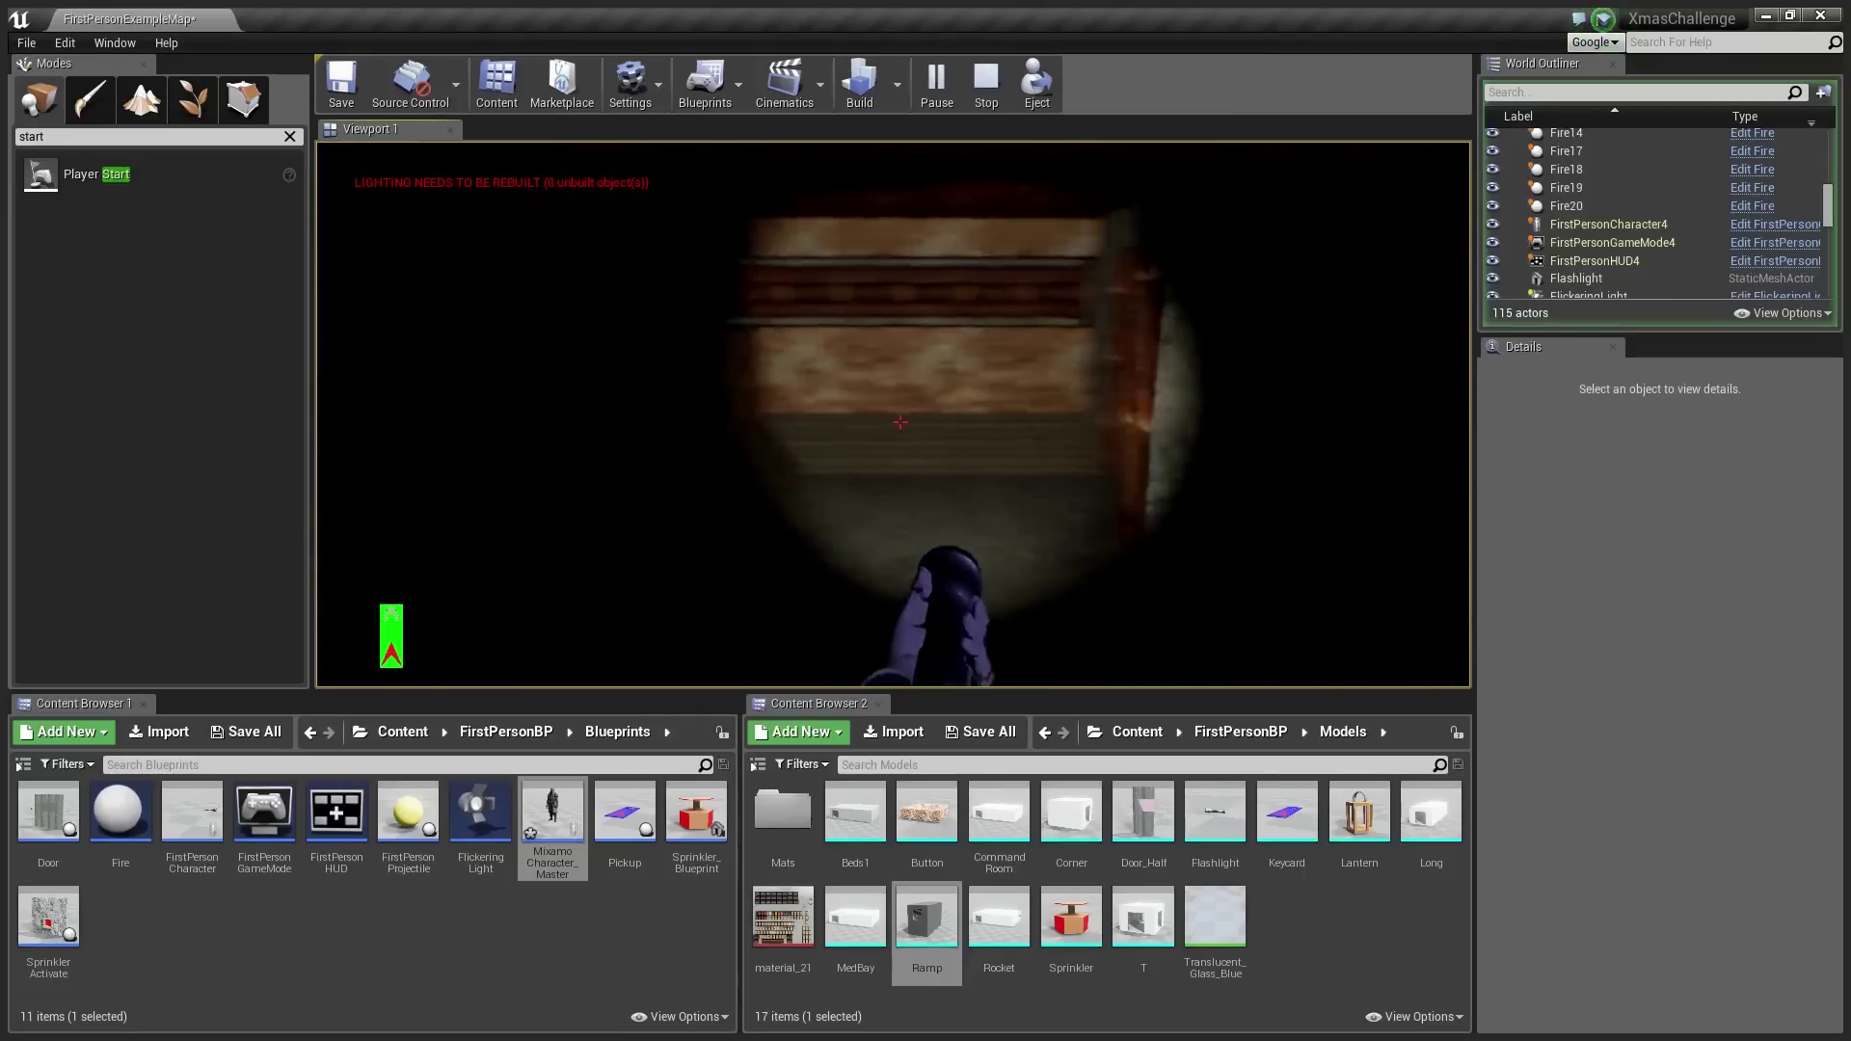
{"action": "key", "text": "w"}
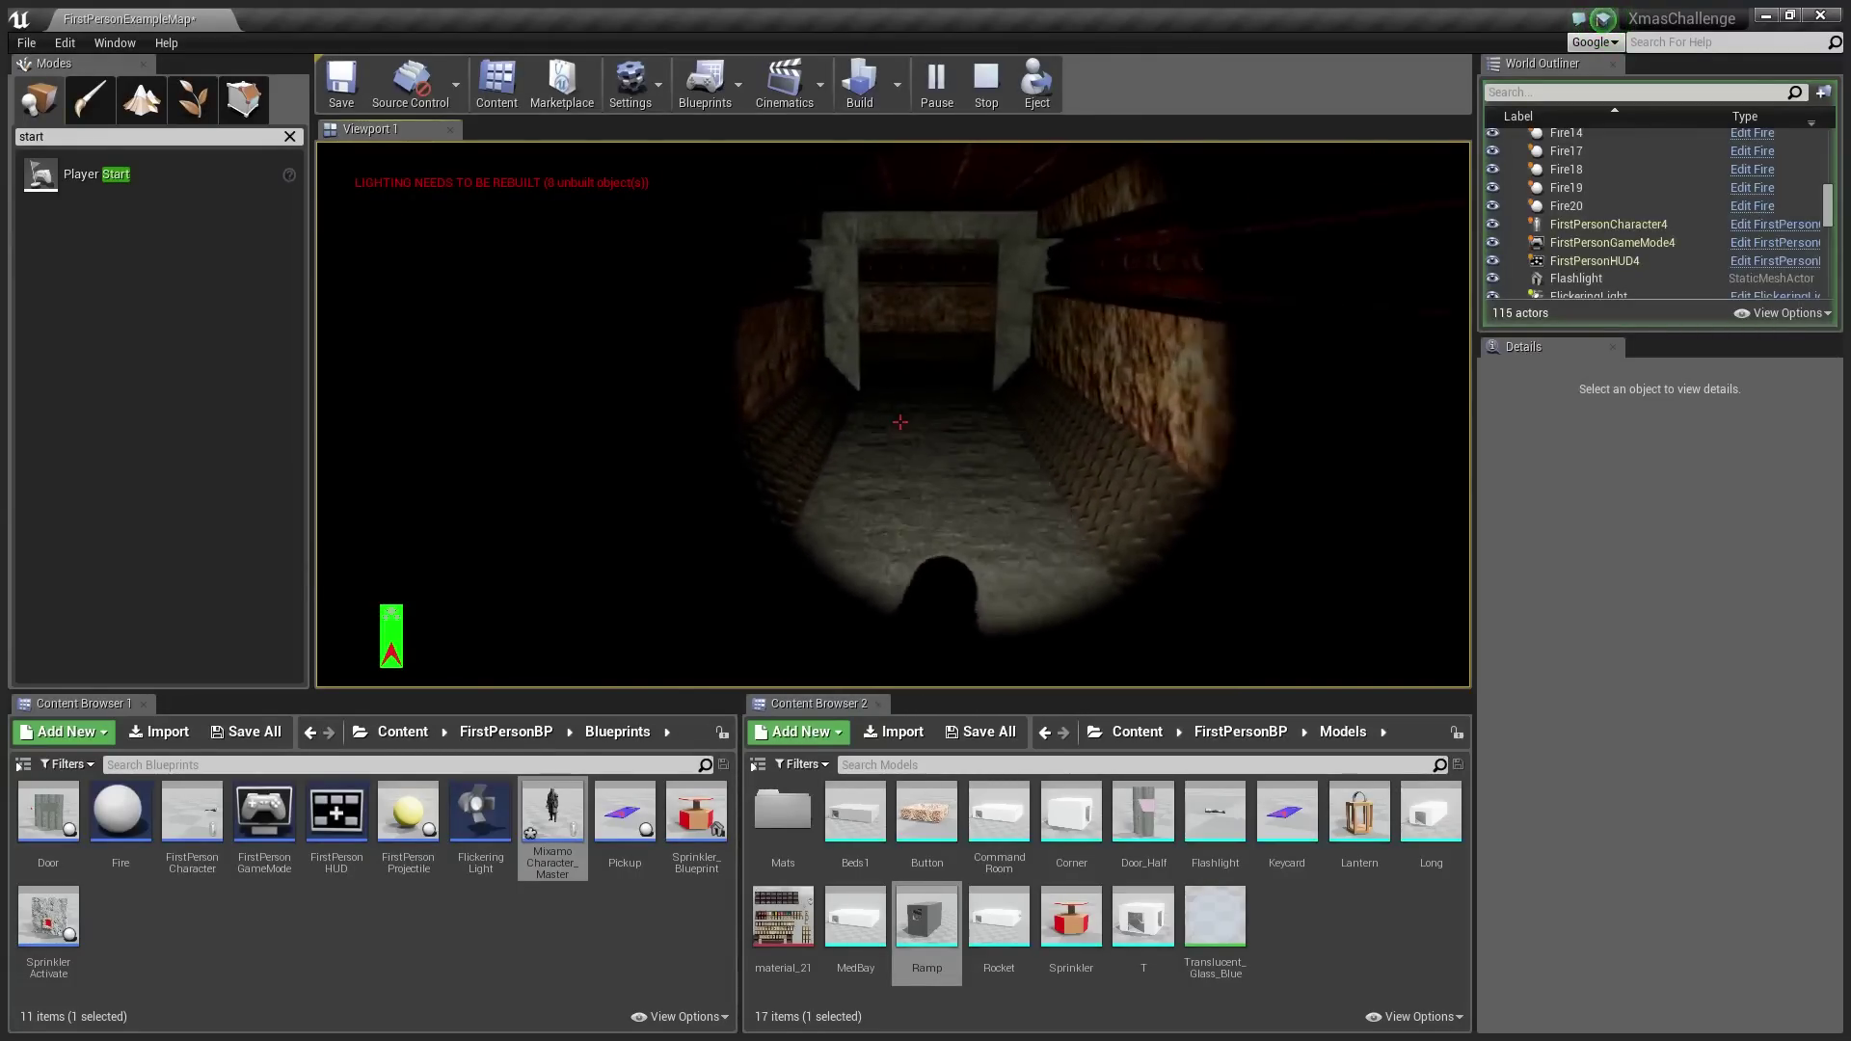
{"action": "key", "text": "w"}
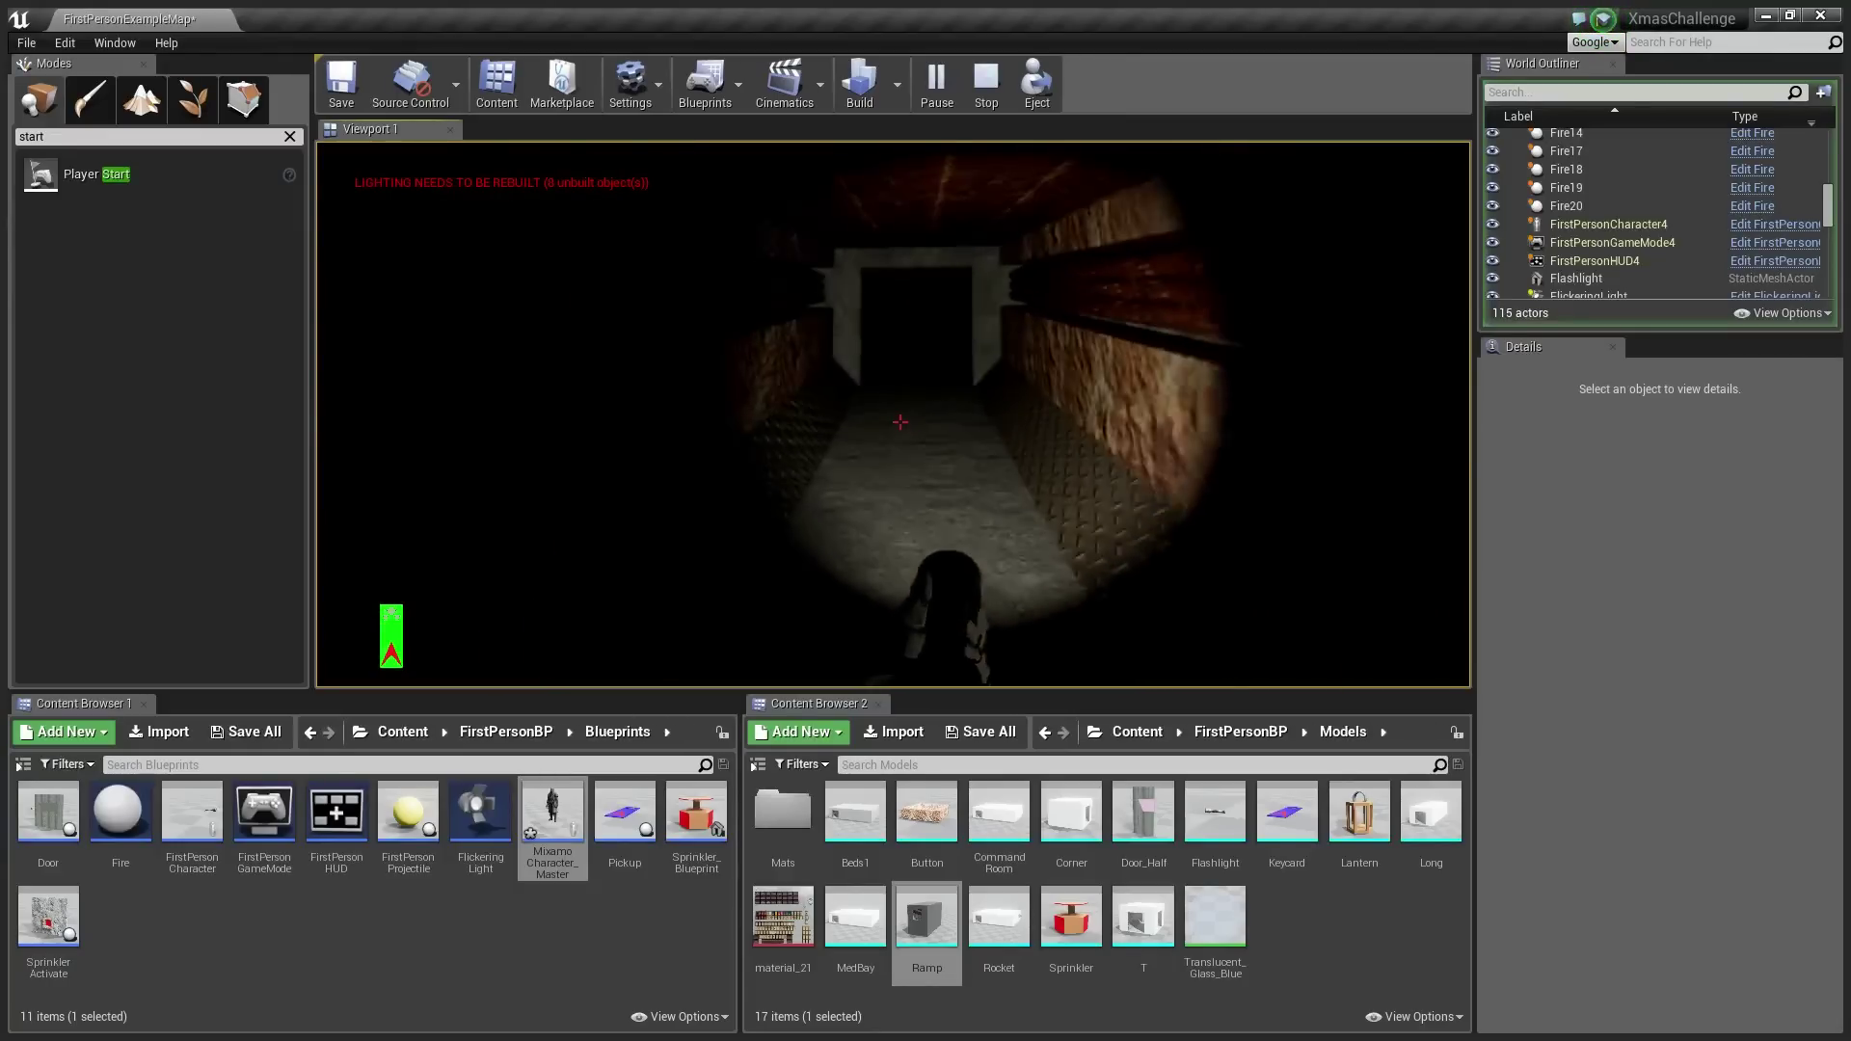
{"action": "key", "text": "Escape"}
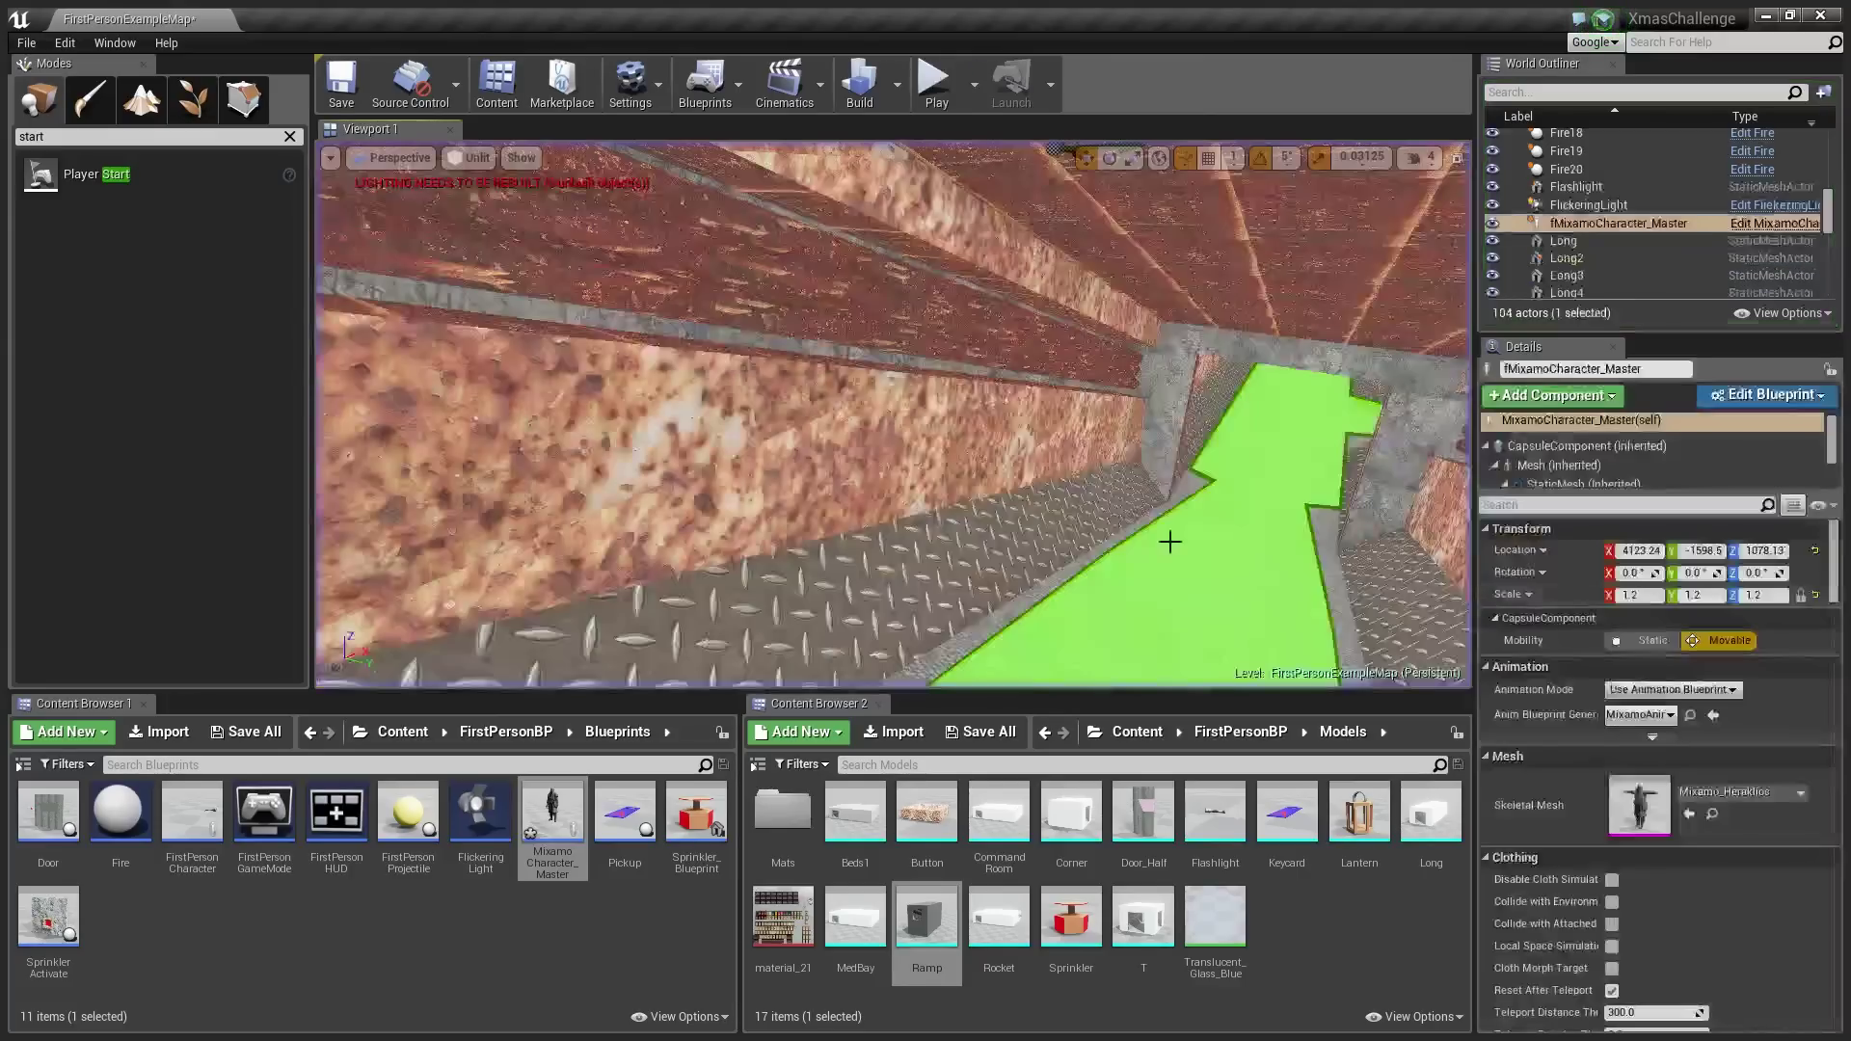
Inspect the outside of the spaceship level around the corridor's open end and the neighbouring rooms
{"action": "mouse_move", "coordinate": [893, 414]}
{"action": "right_mouse_down"}
{"action": "mouse_move", "coordinate": [898, 452]}
{"action": "mouse_move", "coordinate": [897, 356]}
{"action": "mouse_move", "coordinate": [955, 337]}
{"action": "mouse_move", "coordinate": [959, 395]}
{"action": "mouse_move", "coordinate": [791, 449]}
{"action": "mouse_move", "coordinate": [655, 458]}
{"action": "mouse_move", "coordinate": [626, 414]}
{"action": "mouse_move", "coordinate": [650, 530]}
{"action": "mouse_move", "coordinate": [641, 356]}
{"action": "mouse_move", "coordinate": [588, 381]}
{"action": "mouse_move", "coordinate": [867, 366]}
{"action": "mouse_move", "coordinate": [1028, 392]}
{"action": "mouse_move", "coordinate": [974, 424]}
{"action": "mouse_move", "coordinate": [993, 424]}
{"action": "mouse_move", "coordinate": [901, 432]}
{"action": "mouse_move", "coordinate": [974, 429]}
{"action": "mouse_move", "coordinate": [906, 415]}
{"action": "right_mouse_up"}
{"action": "key", "text": "s"}
{"action": "key", "text": "a"}
{"action": "key", "text": "w"}
{"action": "key", "text": "s"}
{"action": "right_click_drag", "start_coordinate": [1028, 397], "coordinate": [1027, 397]}
{"action": "right_click_drag", "start_coordinate": [1141, 430], "coordinate": [1141, 430]}
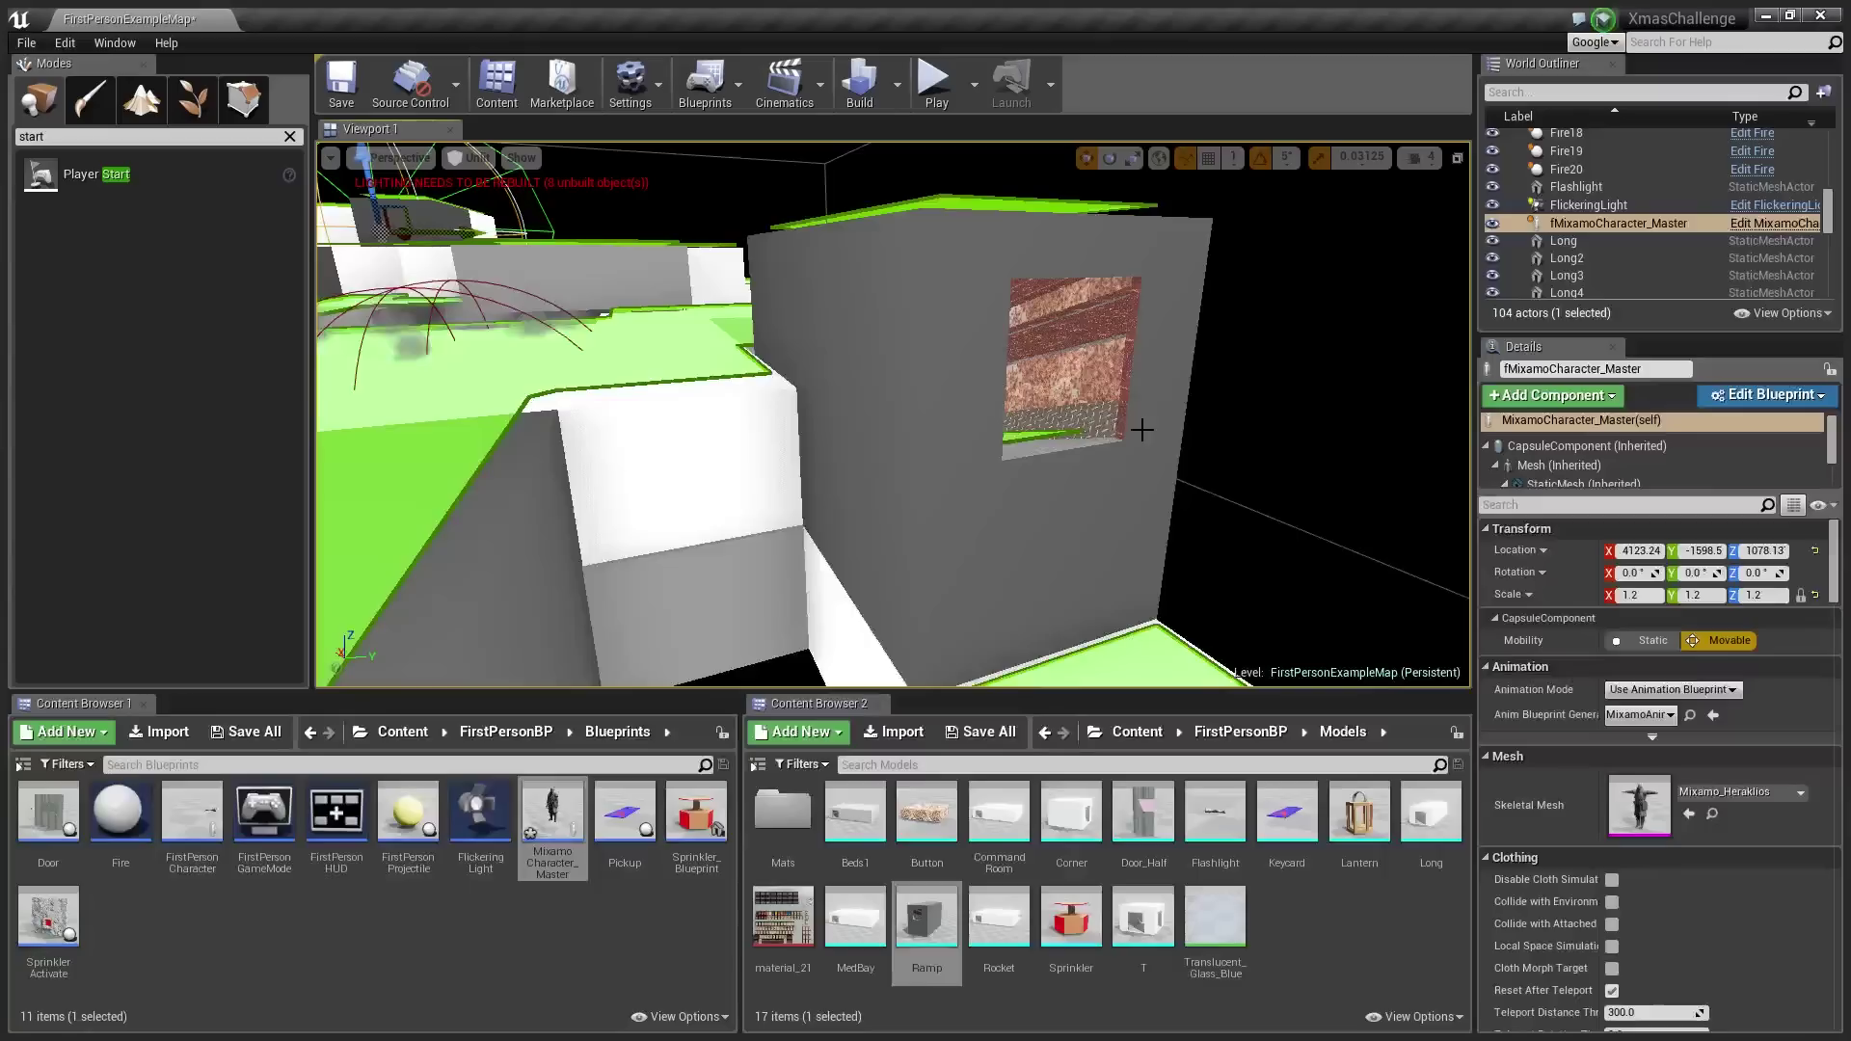
{"action": "right_click", "coordinate": [1141, 430]}
{"action": "left_click", "coordinate": [1244, 374]}
{"action": "right_click_drag", "start_coordinate": [1246, 376], "coordinate": [1246, 376]}
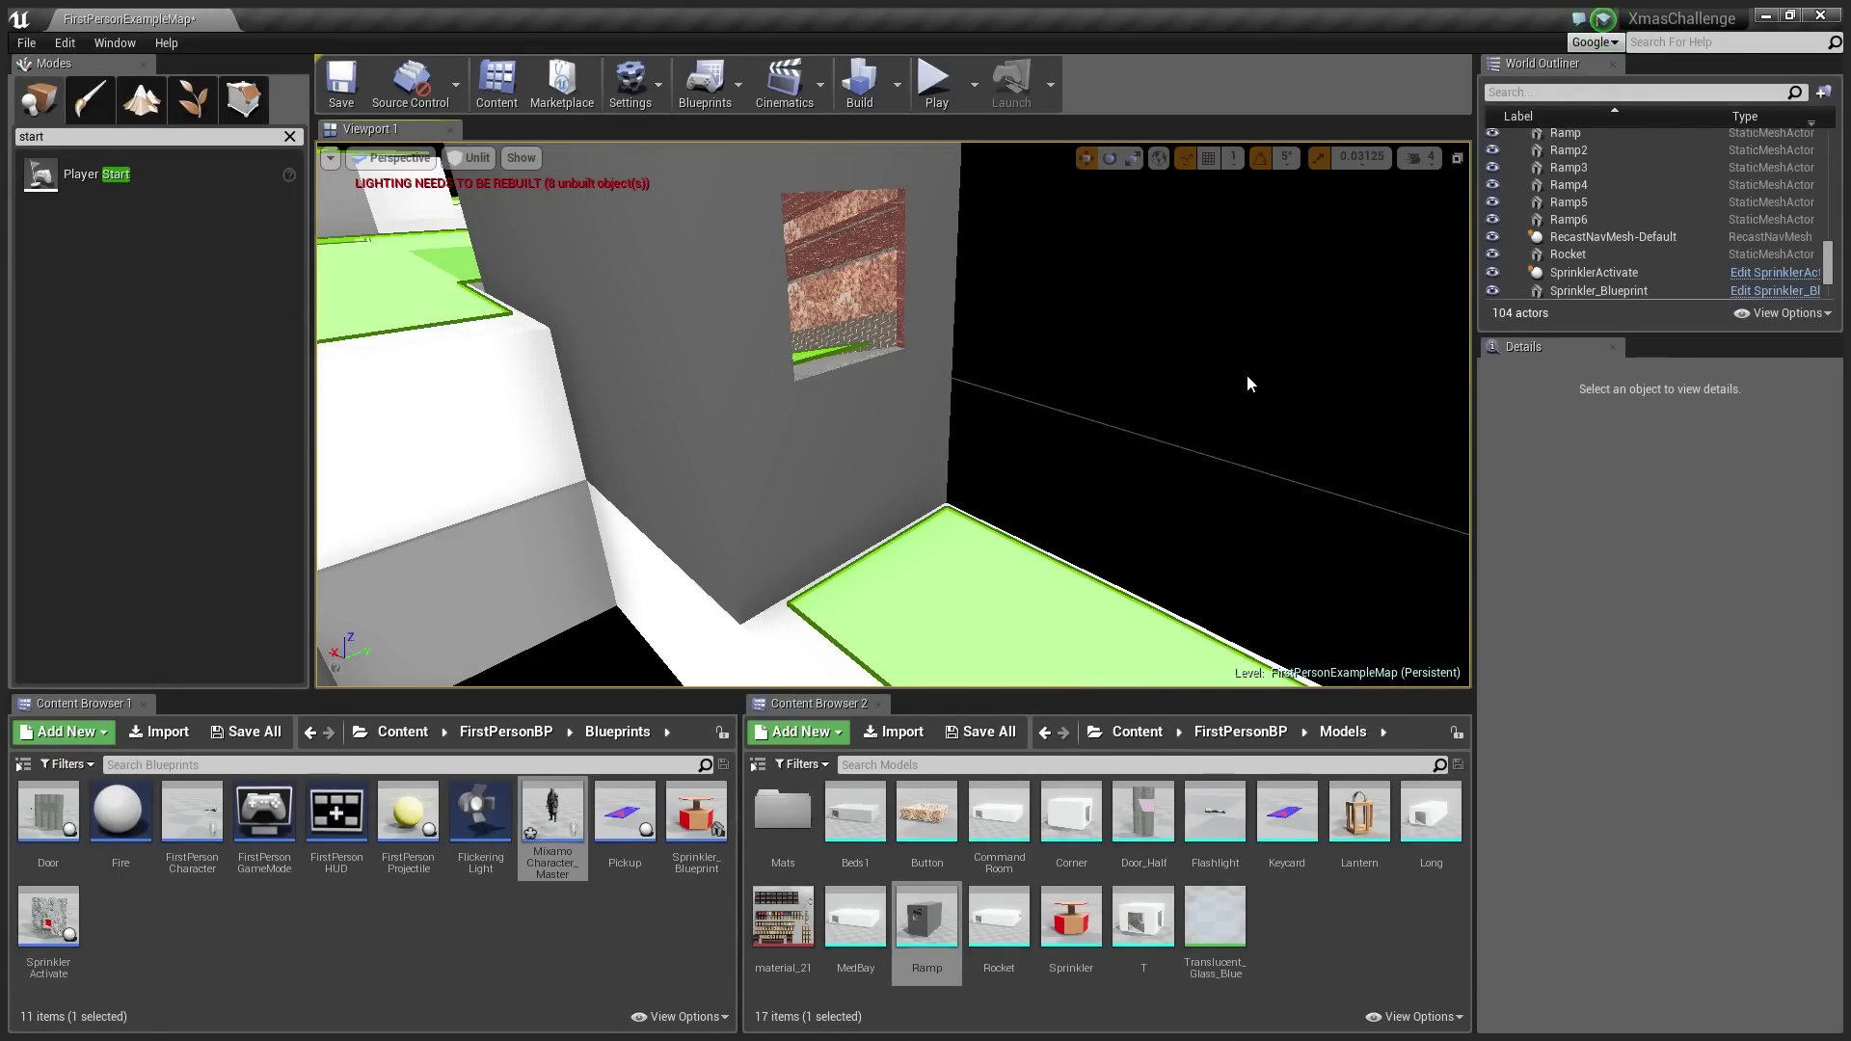
{"action": "right_click_drag", "start_coordinate": [1247, 375], "coordinate": [1246, 376]}
{"action": "key", "text": "w"}
{"action": "key", "text": "s"}
{"action": "key", "text": "w"}
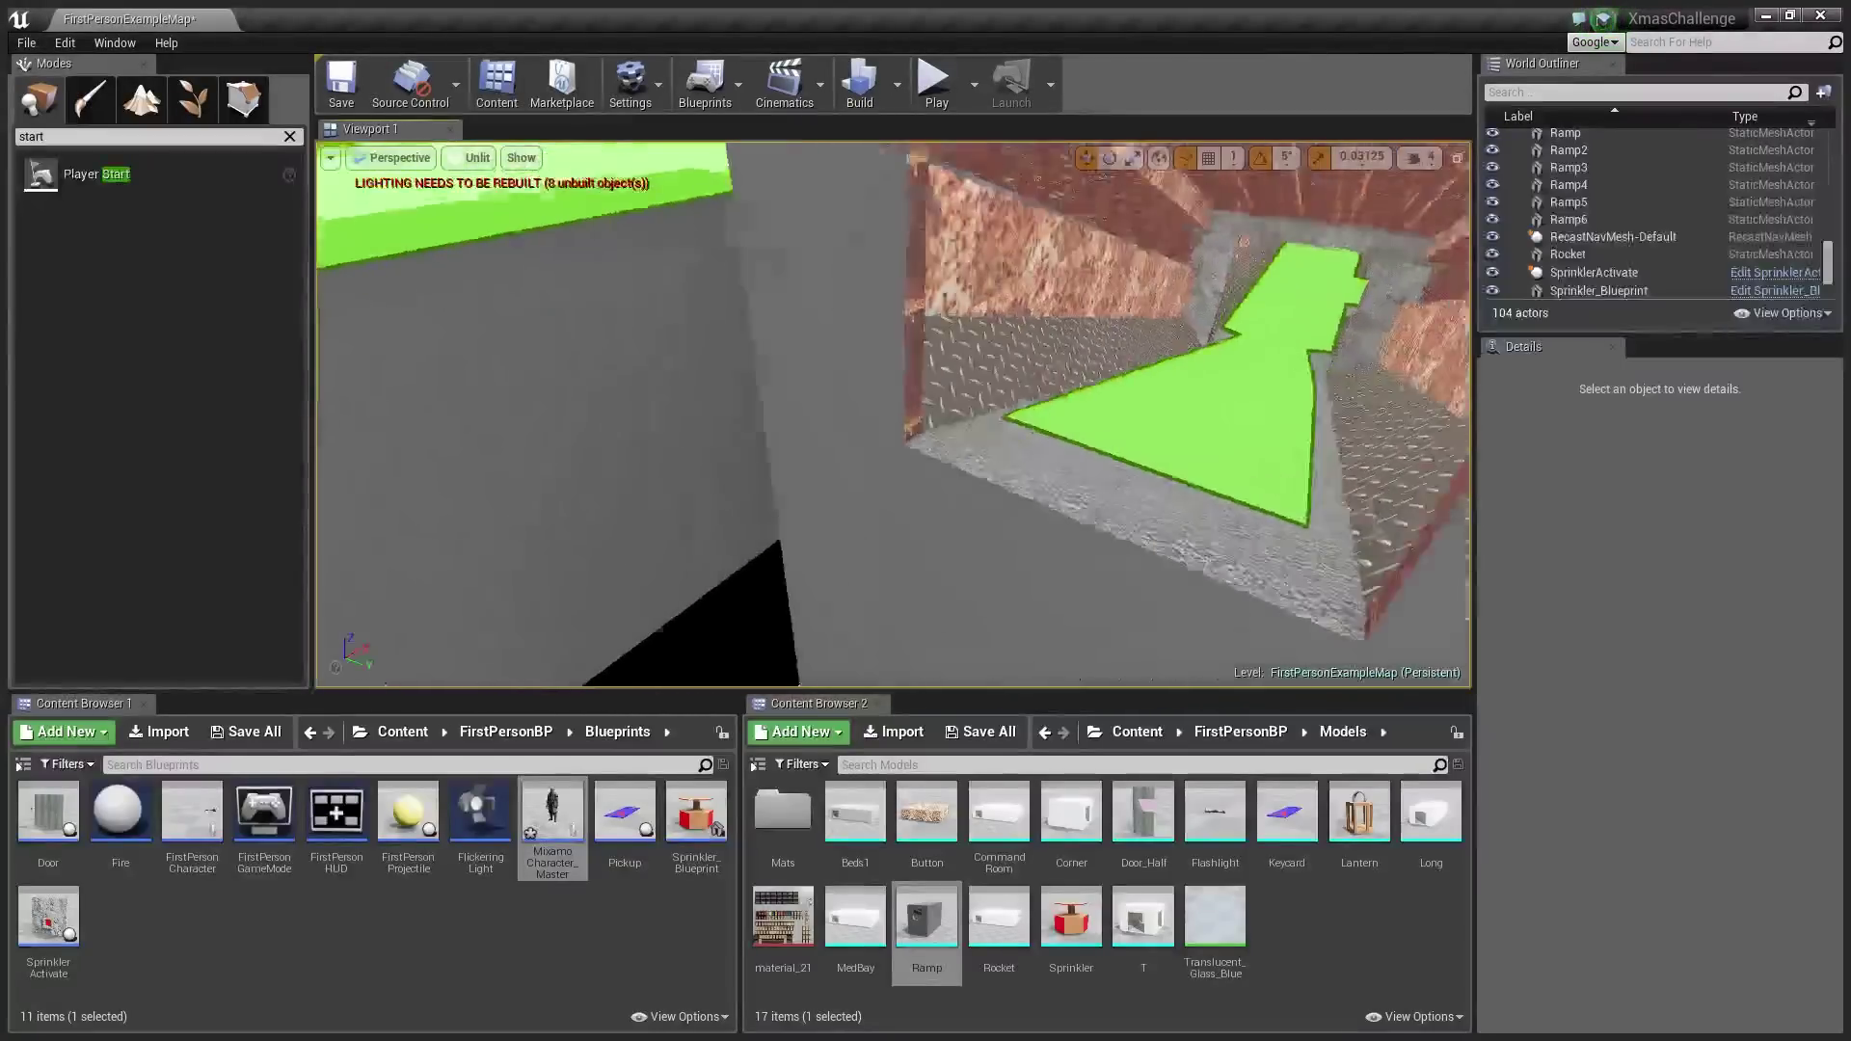
{"action": "right_click_drag", "start_coordinate": [1127, 566], "coordinate": [1127, 567]}
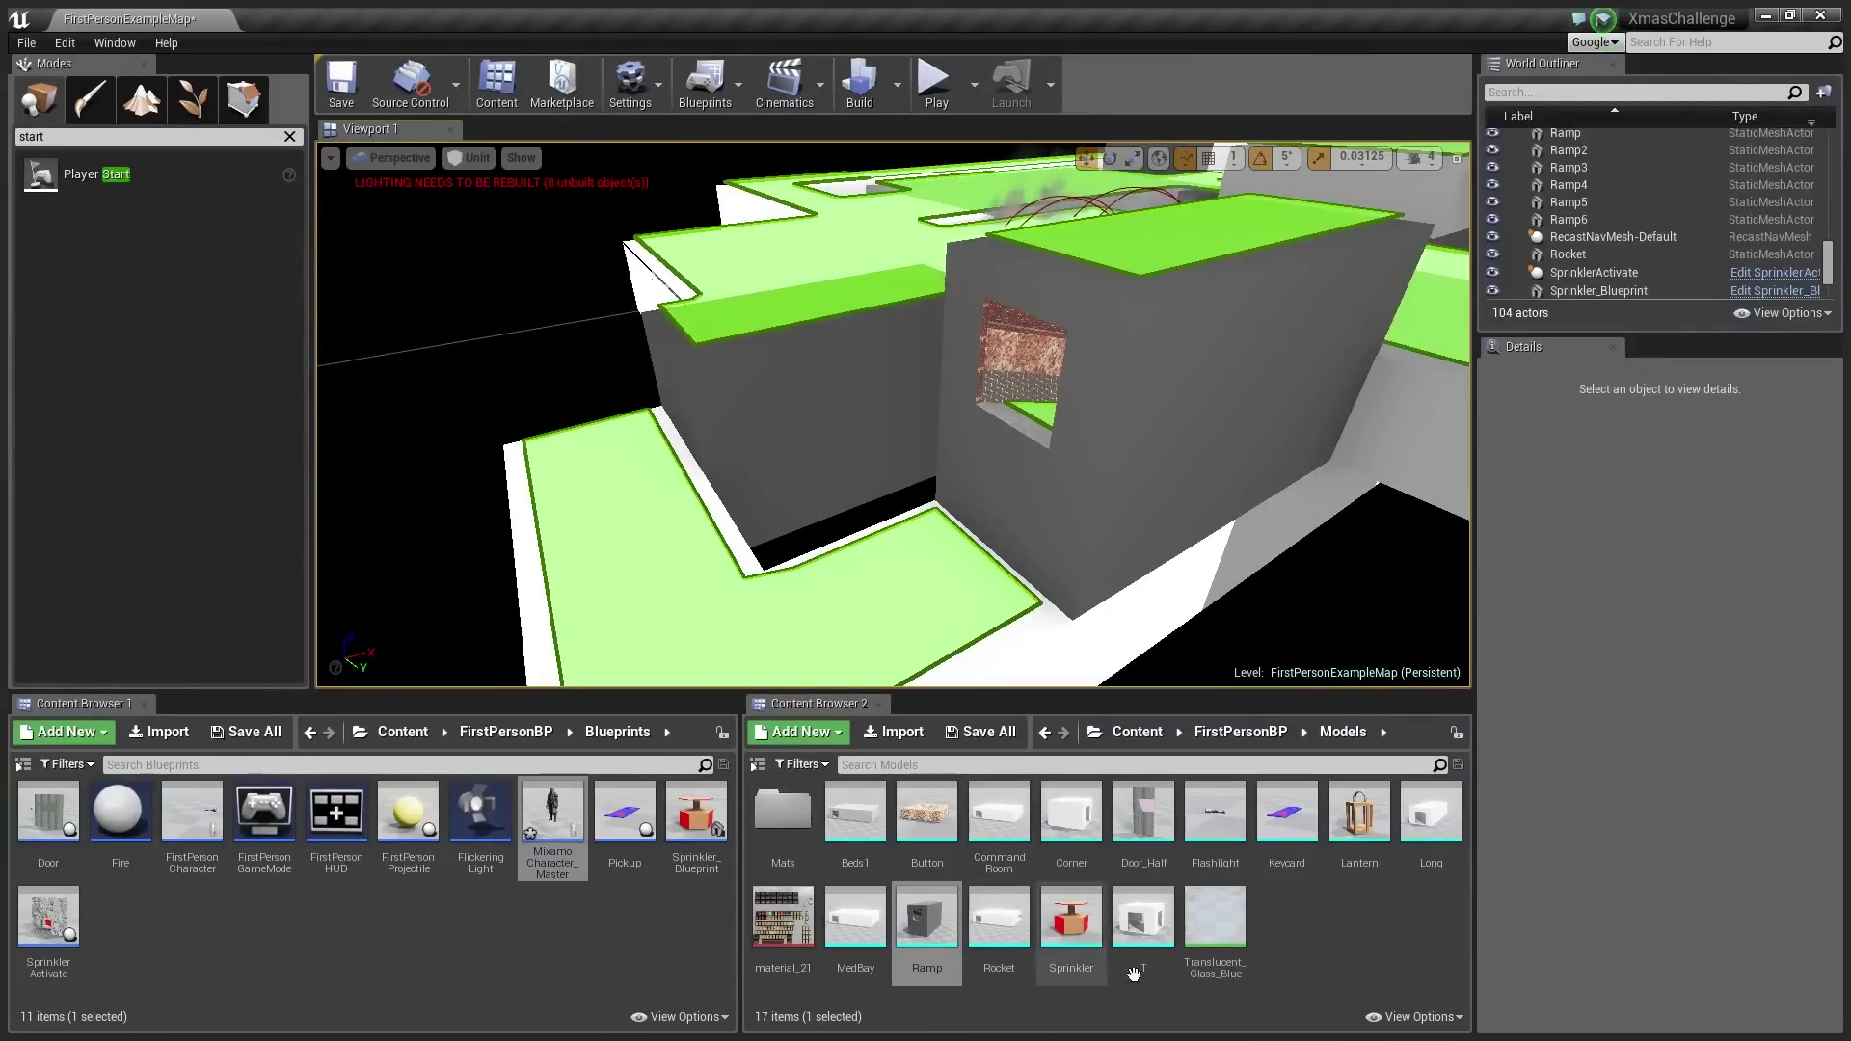
{"action": "right_click_drag", "start_coordinate": [983, 470], "coordinate": [983, 469]}
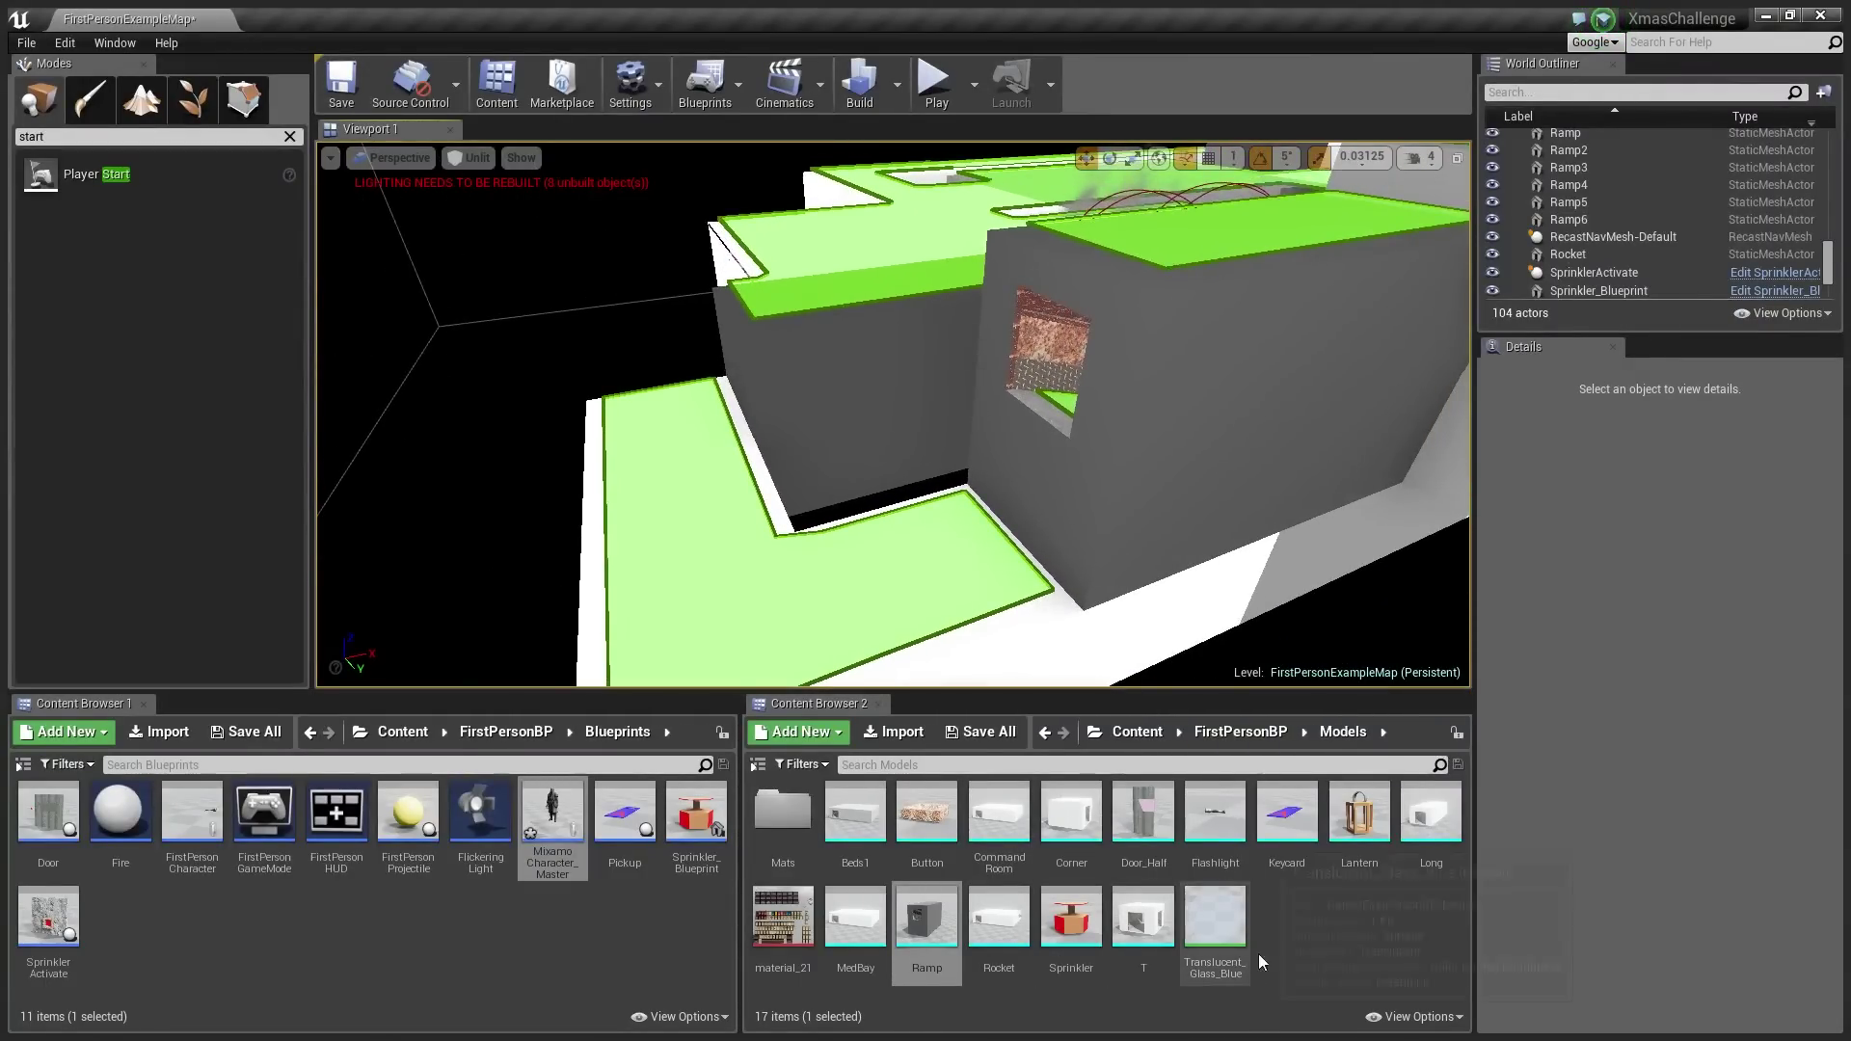
Place a Long corridor mesh beside the corridor's open end and set its scale to 1.3 on all axes
{"action": "left_click_drag", "start_coordinate": [1430, 815], "coordinate": [1025, 442]}
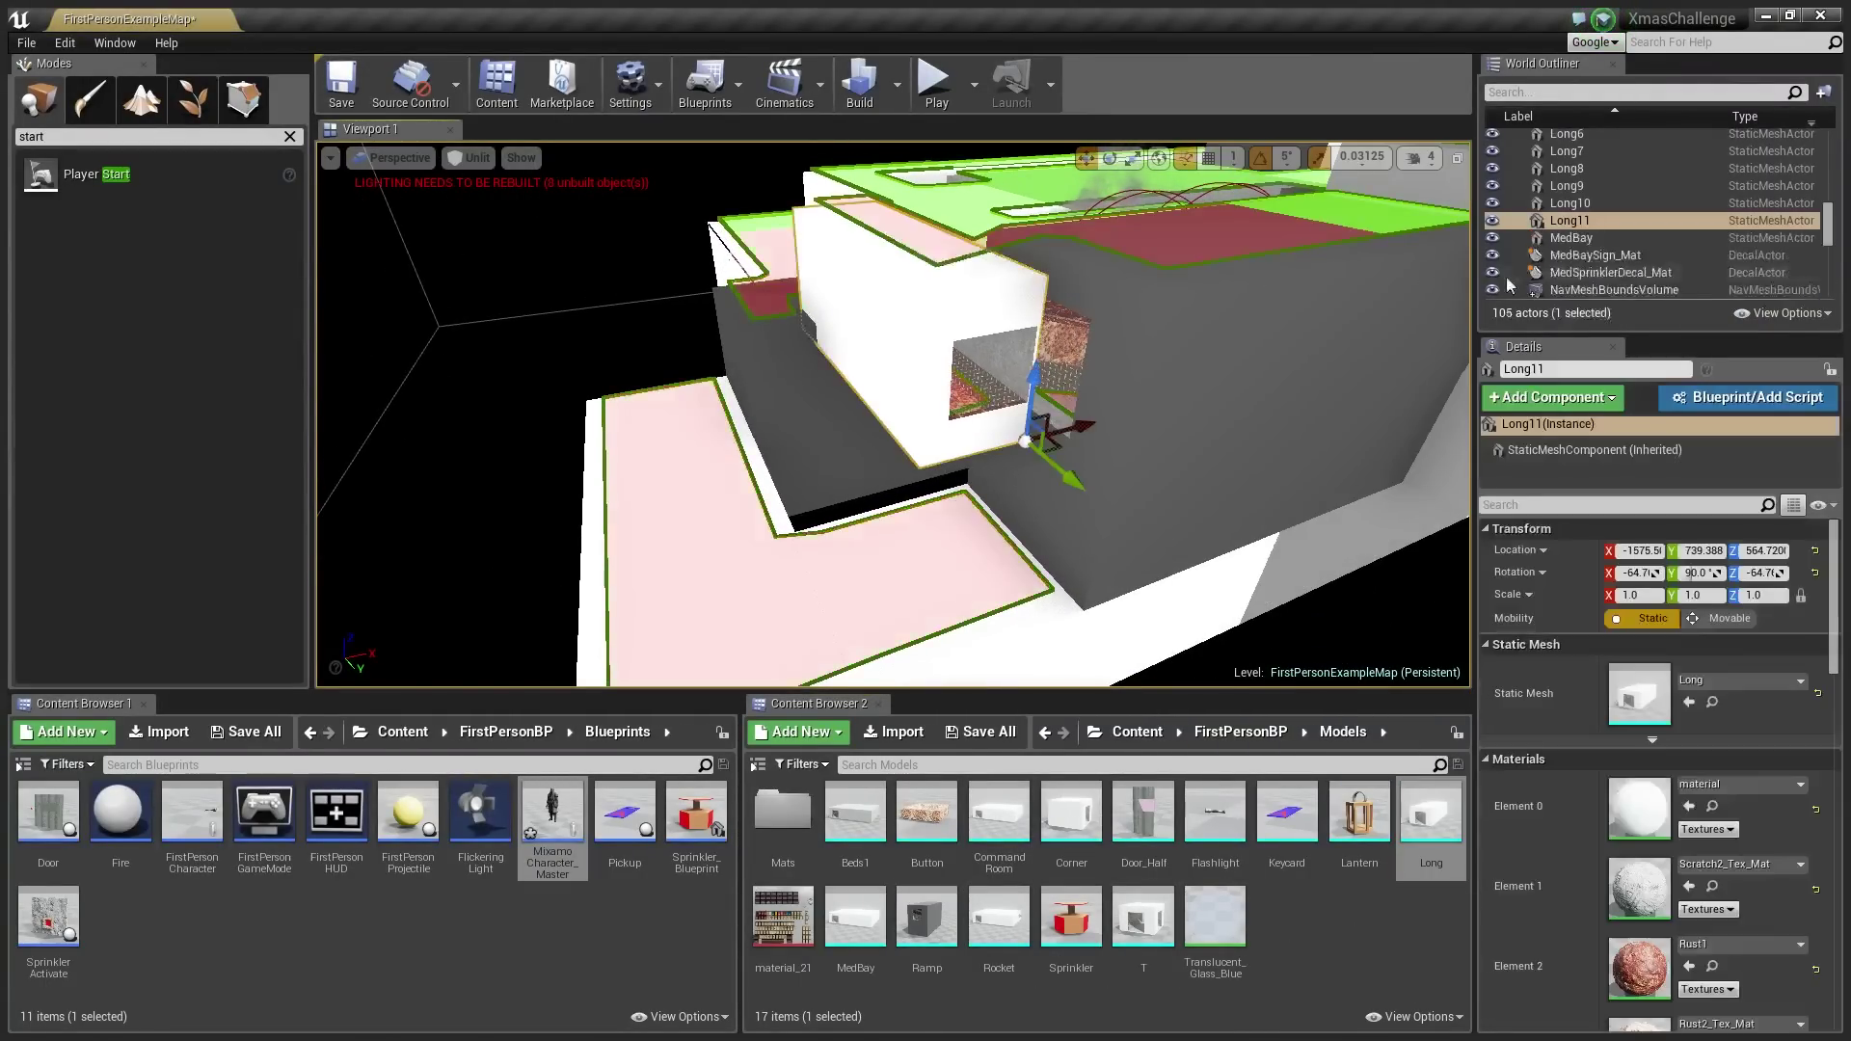
{"action": "left_click_drag", "start_coordinate": [1646, 595], "coordinate": [1550, 597]}
{"action": "type", "text": "1.3"}
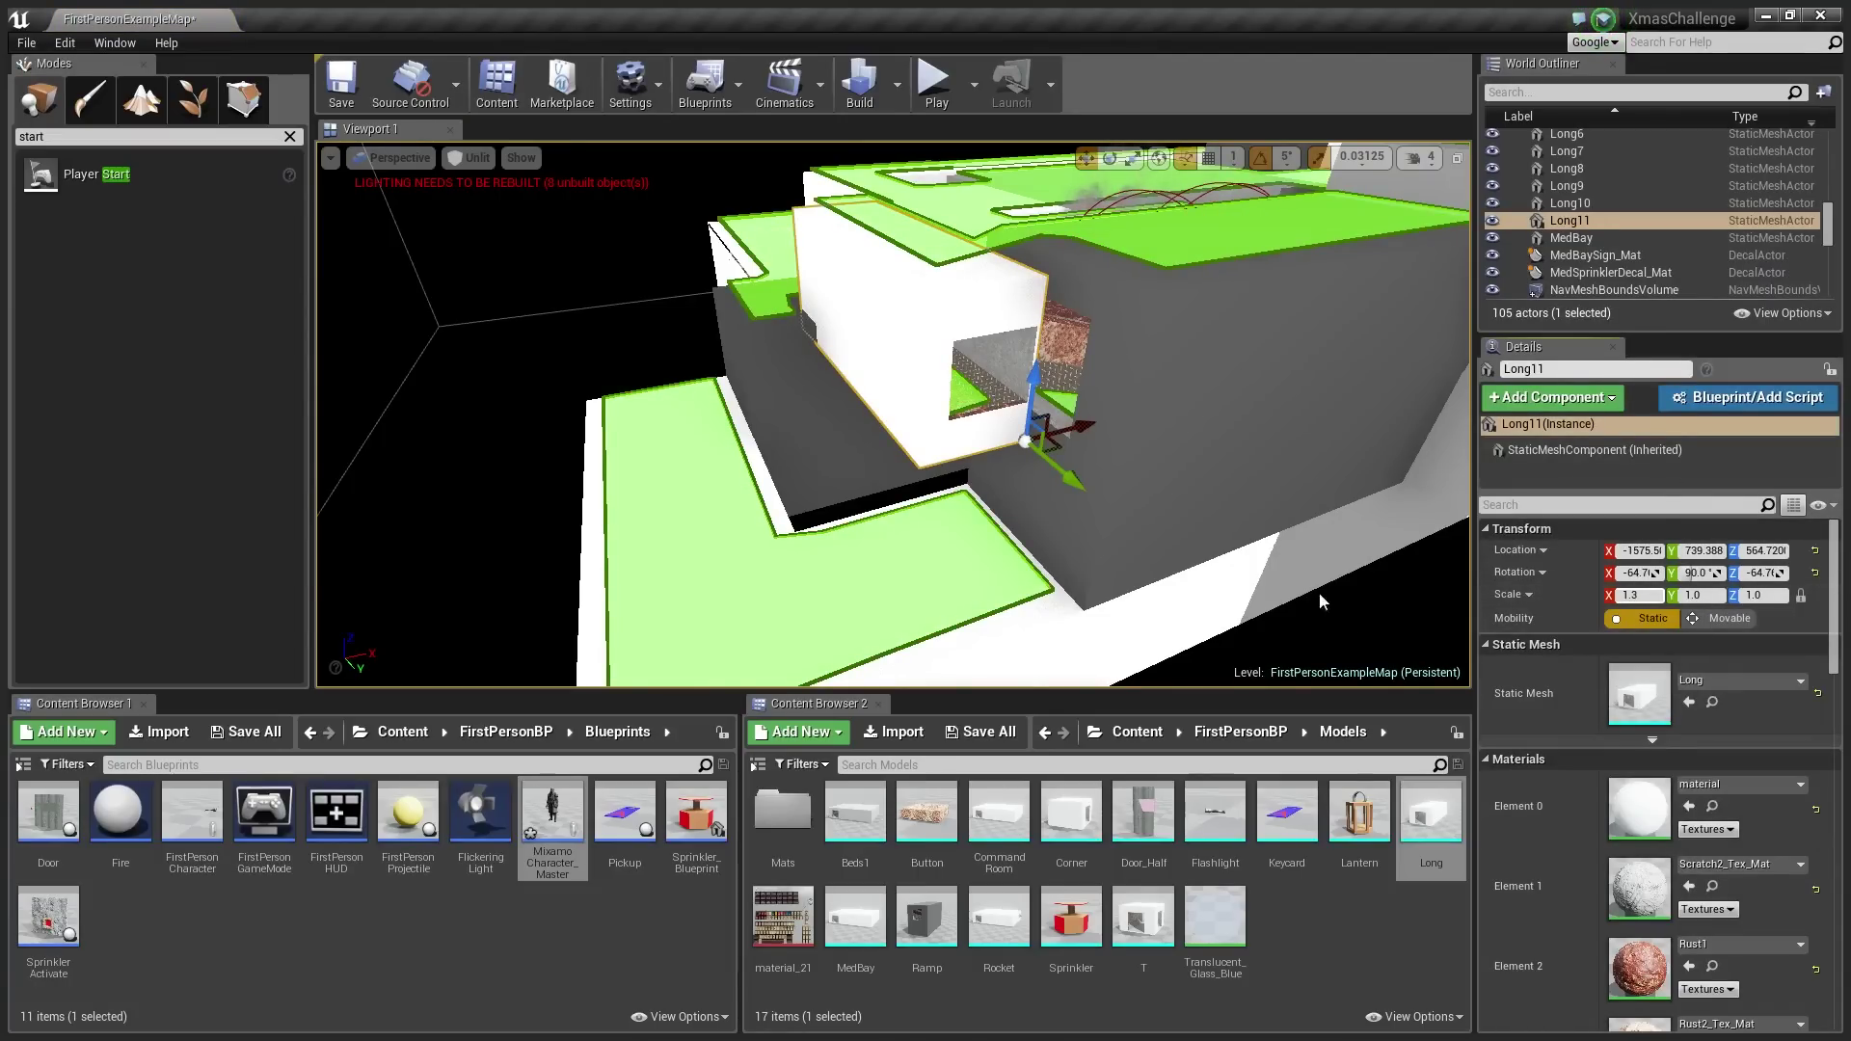
Rotate the new corridor section by -90° about the vertical axis and move it towards the open corridor end
{"action": "type", "text": "e"}
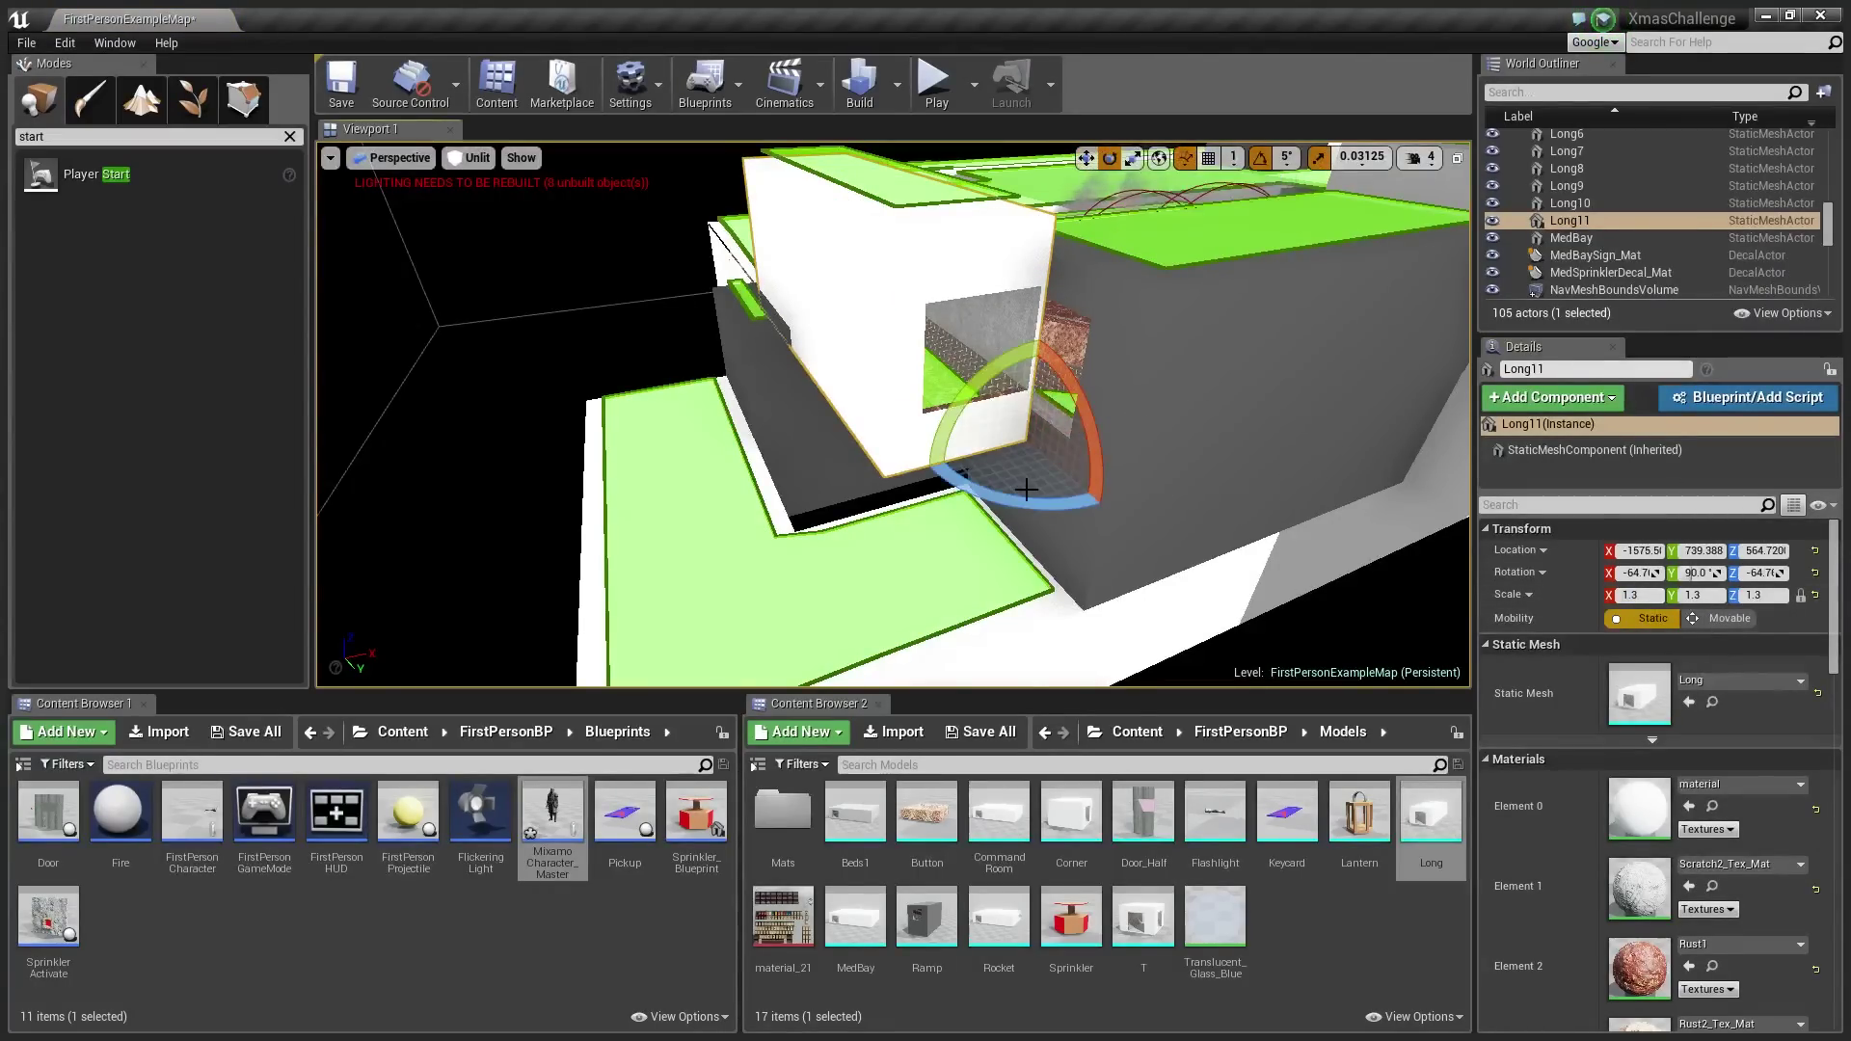
{"action": "left_click_drag", "start_coordinate": [1026, 490], "coordinate": [954, 453]}
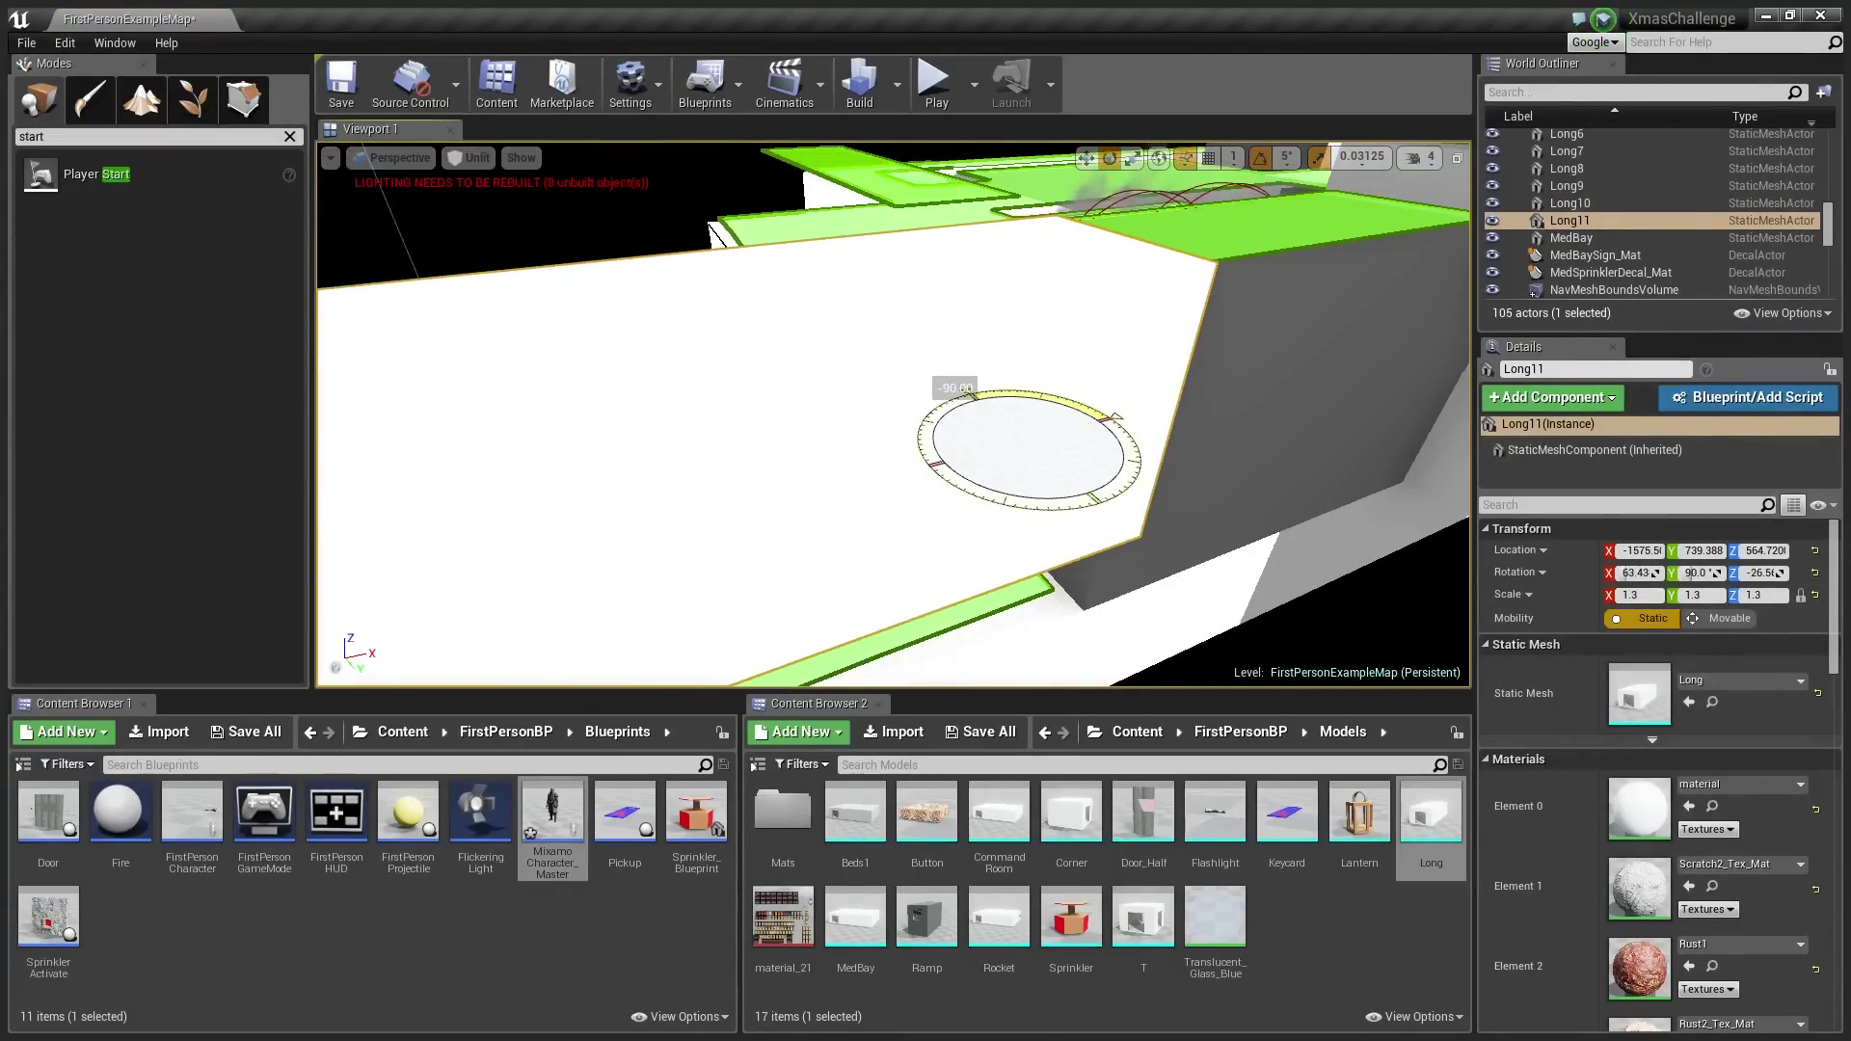
{"action": "key", "text": "w"}
{"action": "right_click_drag", "start_coordinate": [954, 453], "coordinate": [588, 502]}
{"action": "left_click_drag", "start_coordinate": [960, 498], "coordinate": [958, 554]}
{"action": "left_click_drag", "start_coordinate": [881, 606], "coordinate": [1043, 604]}
{"action": "mouse_move", "coordinate": [1043, 604]}
{"action": "right_mouse_down"}
{"action": "mouse_move", "coordinate": [1426, 607]}
{"action": "mouse_move", "coordinate": [1042, 604]}
{"action": "right_mouse_up"}
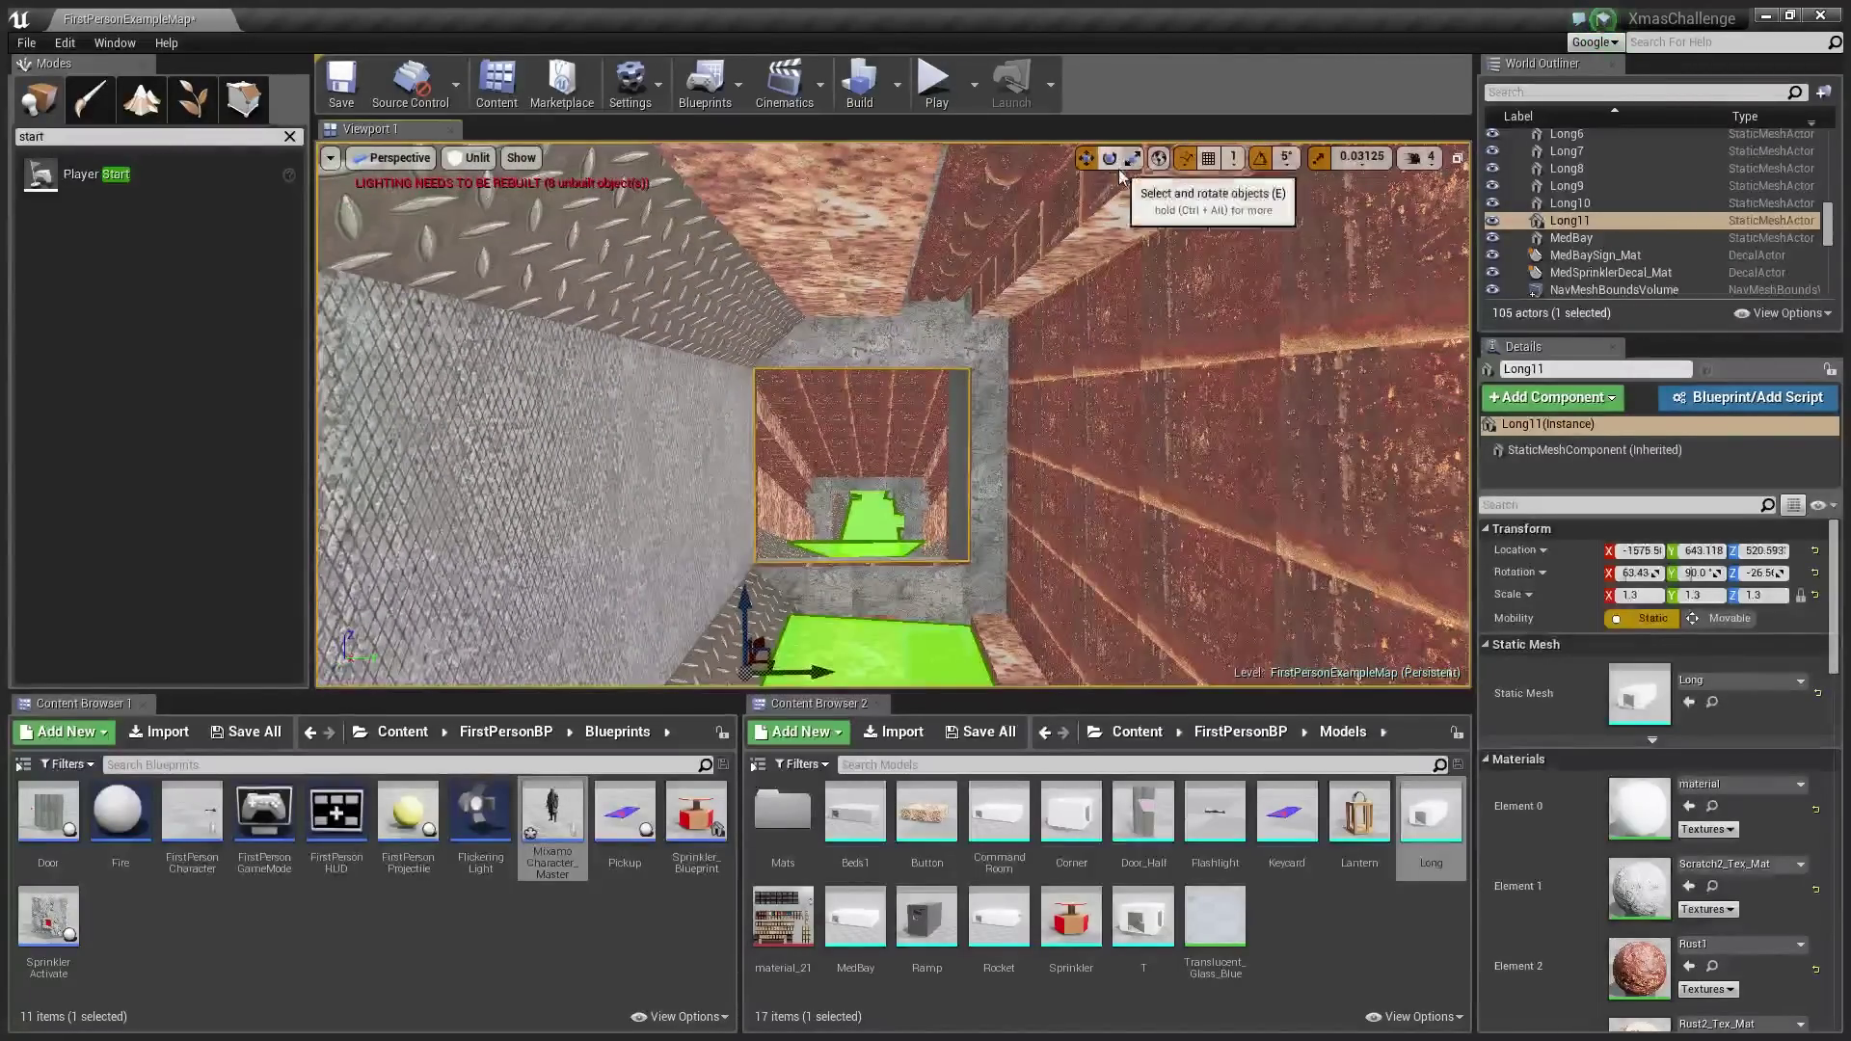
Rotate the new corridor section upright to about -90° around Z and align it with the existing corridor opening
{"action": "left_click", "coordinate": [1114, 165]}
{"action": "right_click_drag", "start_coordinate": [1002, 318], "coordinate": [988, 405]}
{"action": "left_click_drag", "start_coordinate": [907, 384], "coordinate": [825, 319]}
{"action": "right_click_drag", "start_coordinate": [1124, 218], "coordinate": [1123, 218]}
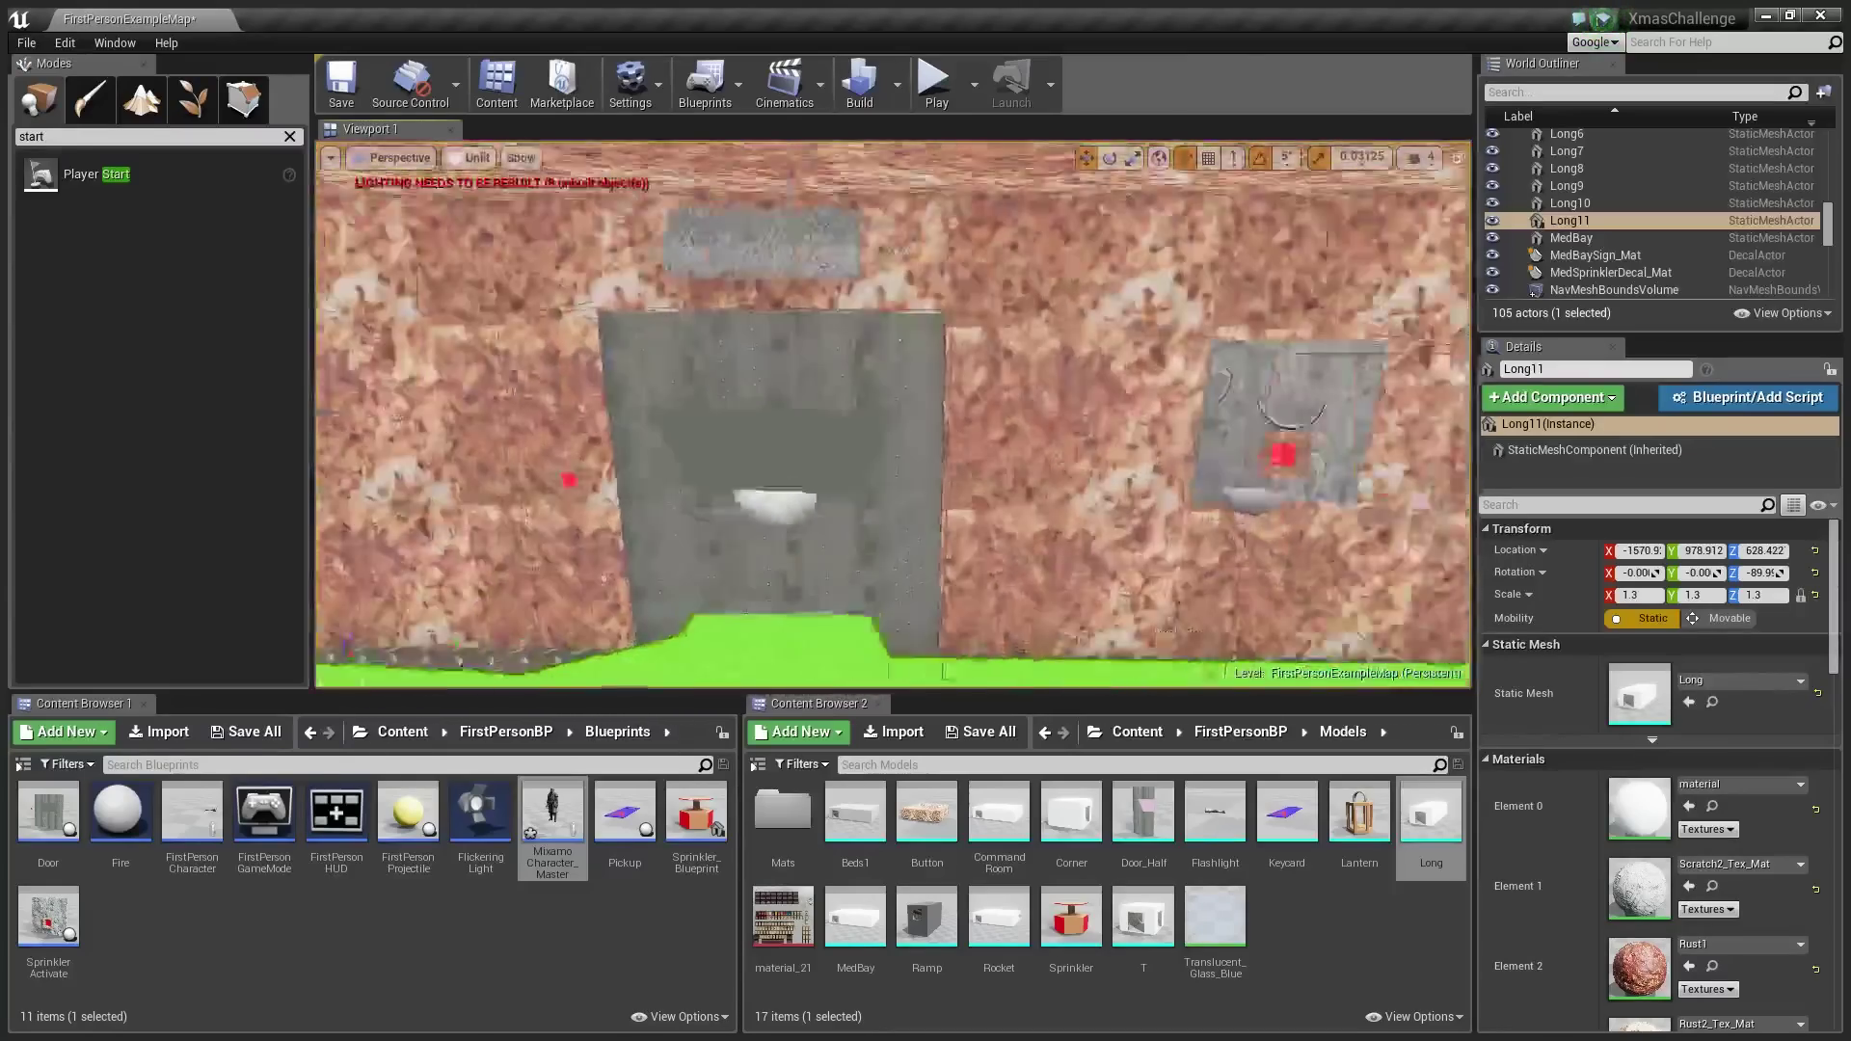
Place a Pickup blueprint on the floor of the corridor junction and give it the tag Yellow
{"action": "right_click_drag", "start_coordinate": [893, 414], "coordinate": [1060, 371]}
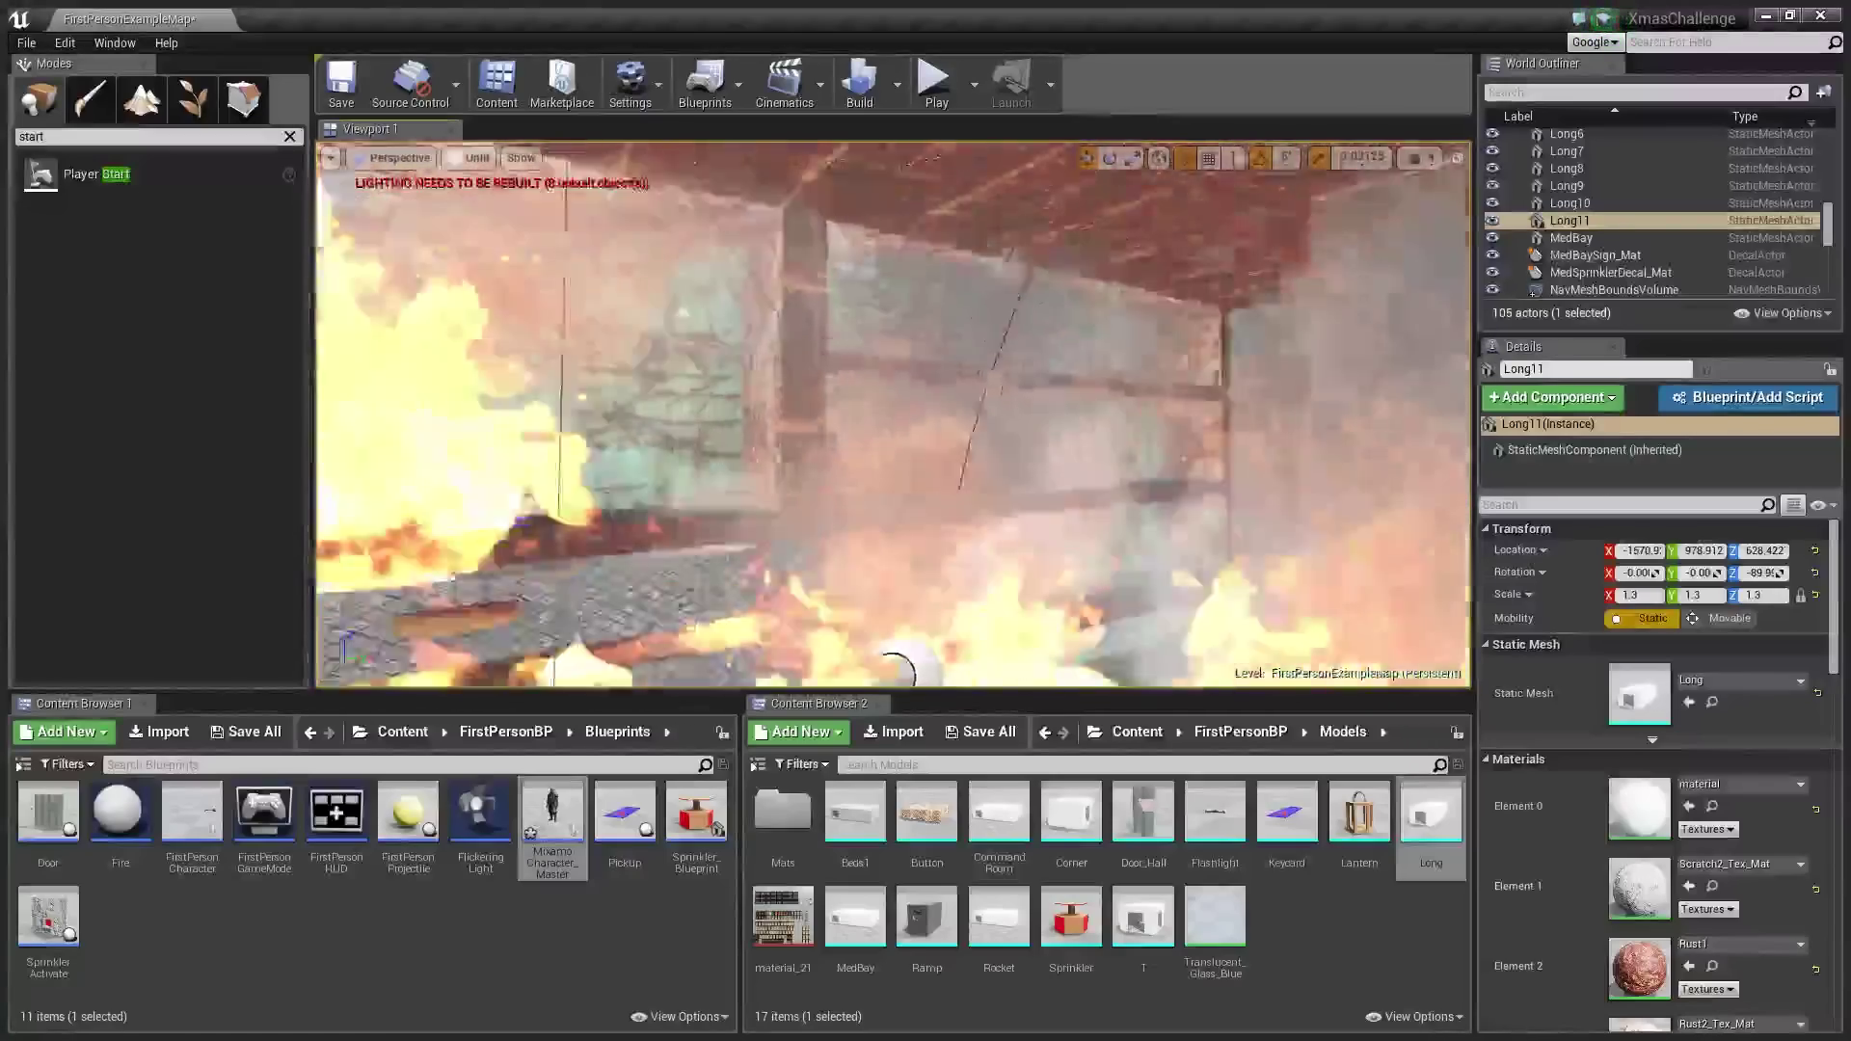
{"action": "left_click", "coordinate": [867, 481]}
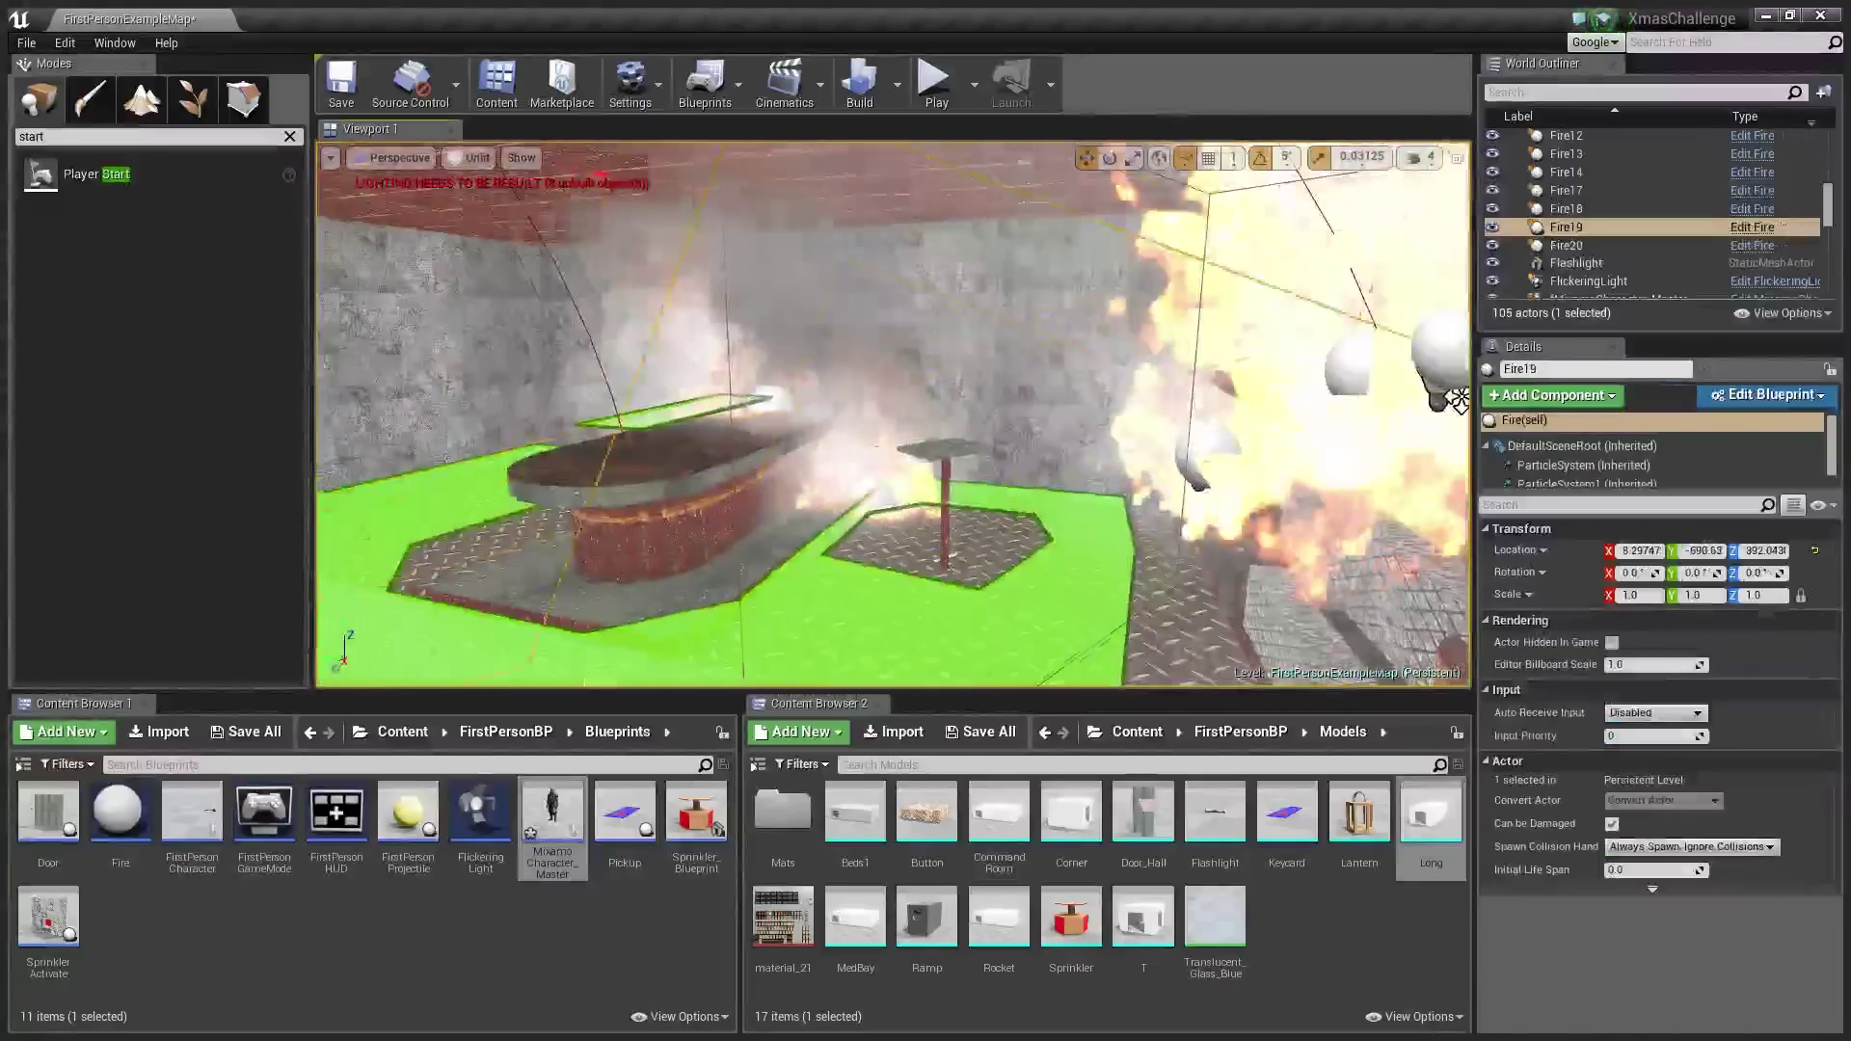
{"action": "mouse_move", "coordinate": [893, 414]}
{"action": "right_mouse_down"}
{"action": "mouse_move", "coordinate": [385, 415]}
{"action": "mouse_move", "coordinate": [1079, 415]}
{"action": "mouse_move", "coordinate": [868, 419]}
{"action": "mouse_move", "coordinate": [1022, 410]}
{"action": "mouse_move", "coordinate": [877, 366]}
{"action": "mouse_move", "coordinate": [850, 169]}
{"action": "mouse_move", "coordinate": [849, 202]}
{"action": "right_mouse_up"}
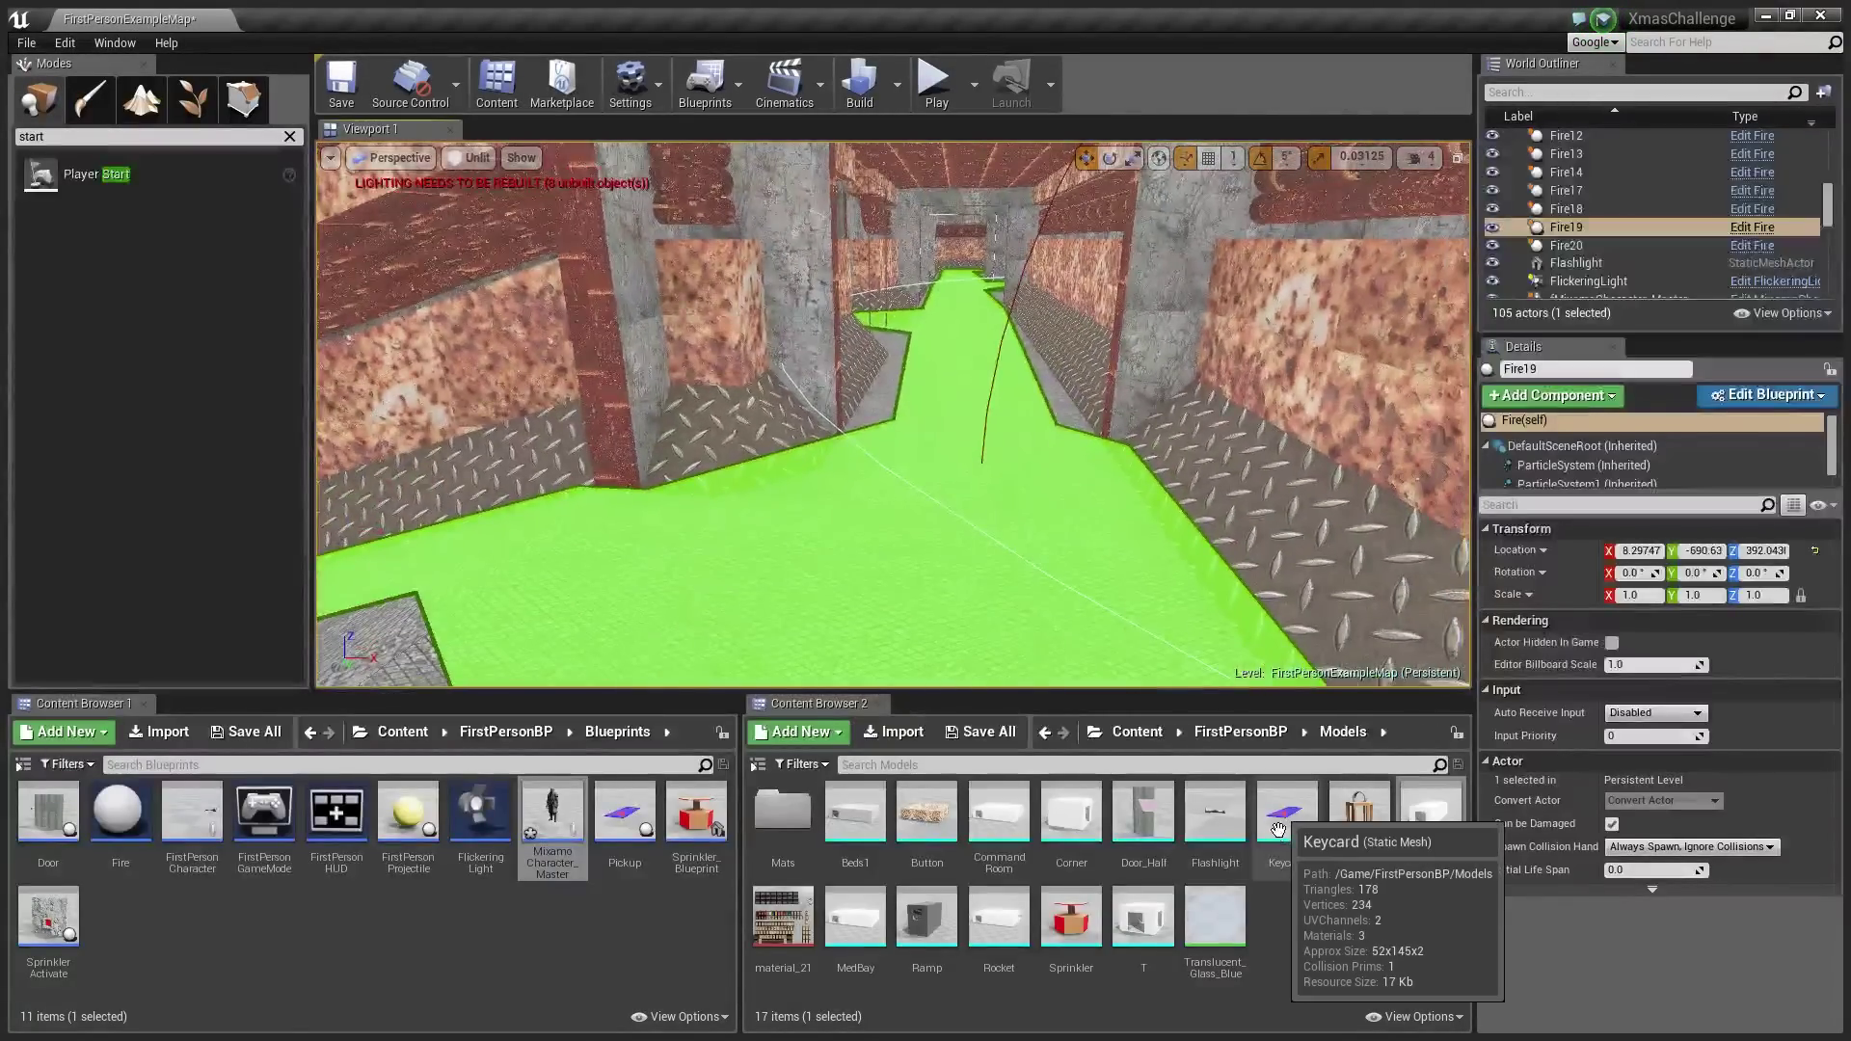
{"action": "left_click_drag", "start_coordinate": [625, 815], "coordinate": [969, 511]}
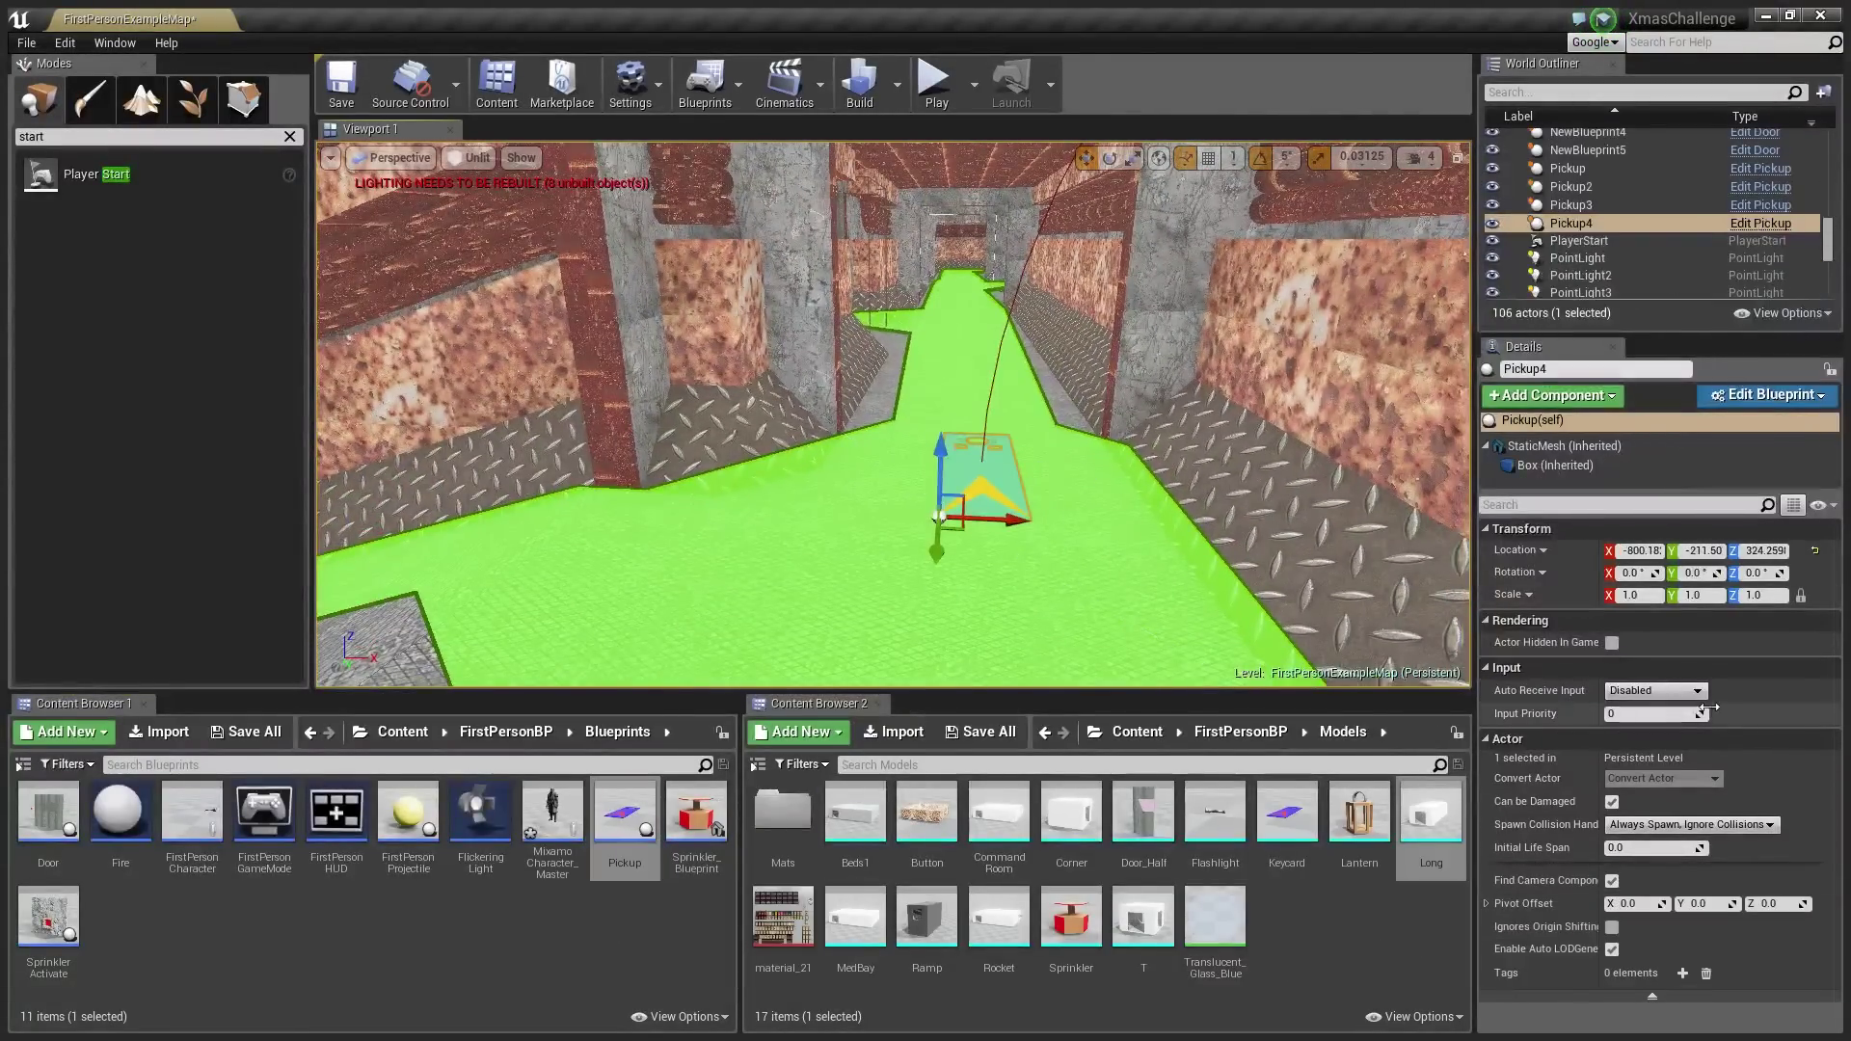
{"action": "left_click", "coordinate": [1683, 973]}
{"action": "left_click", "coordinate": [1638, 999]}
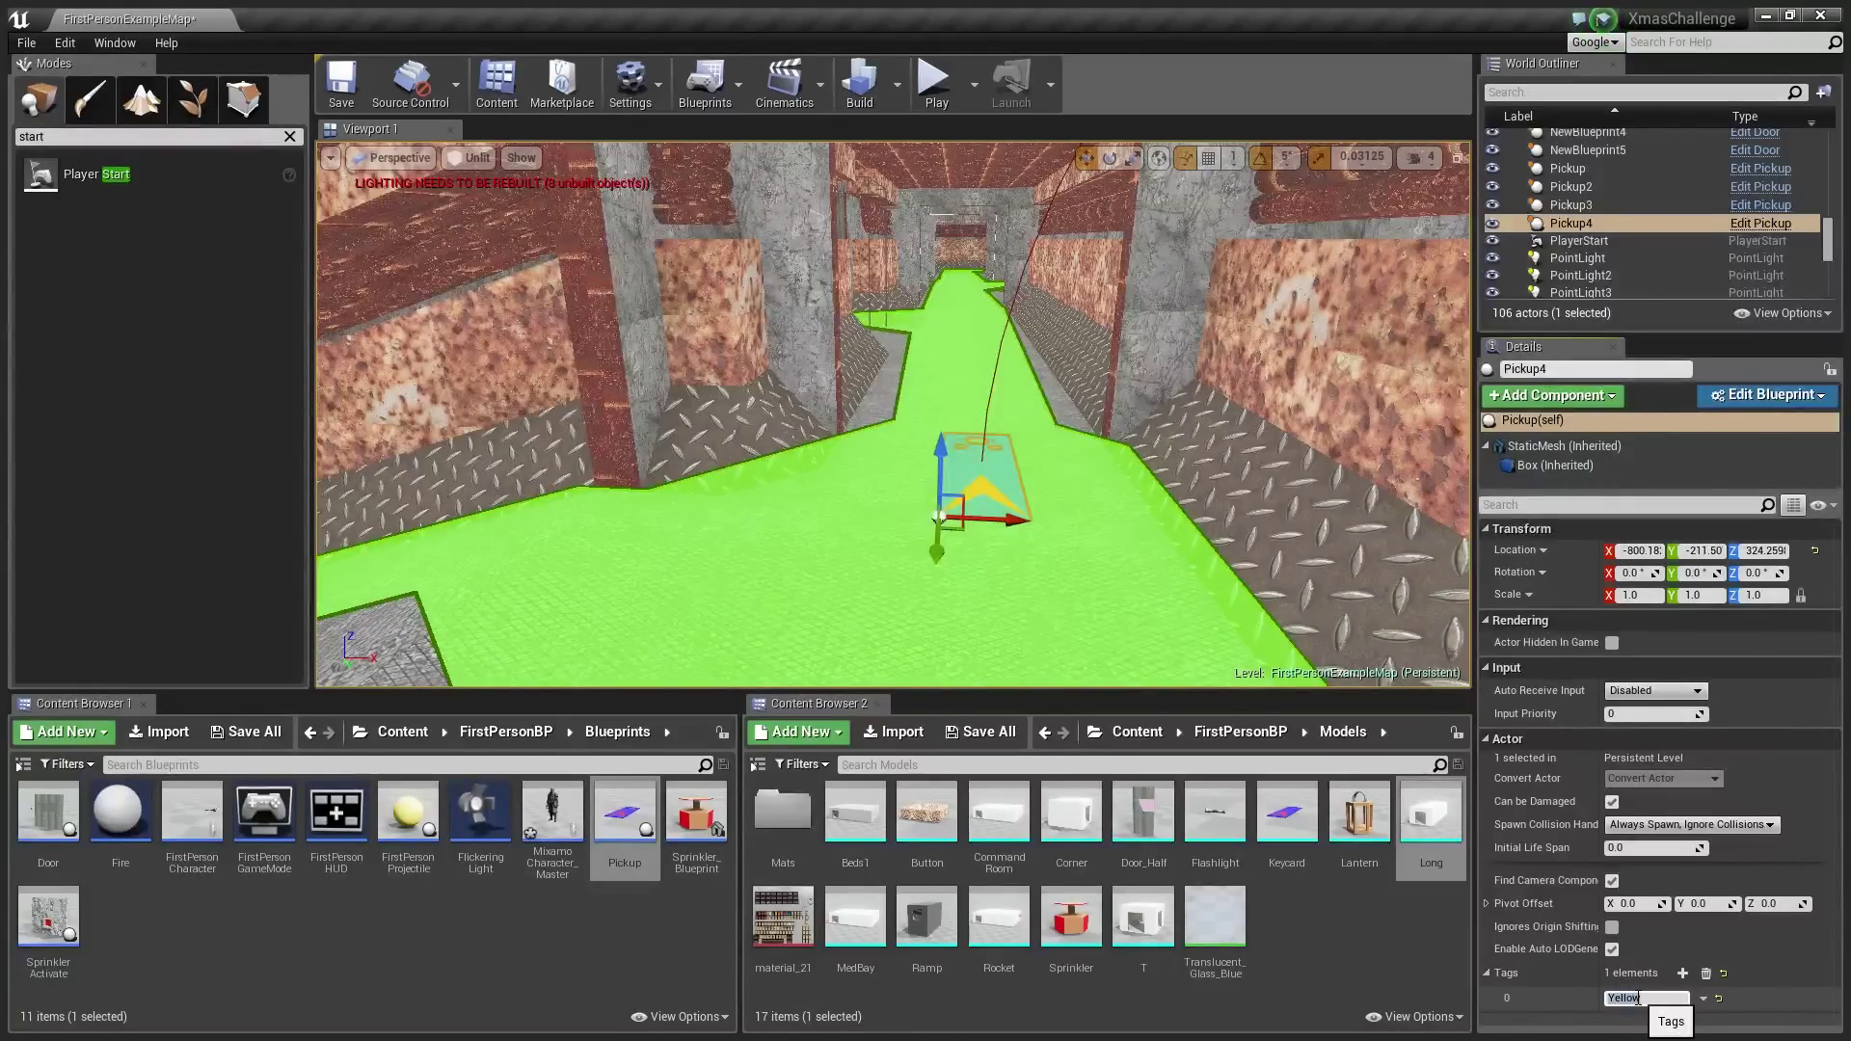
{"action": "key", "text": "Return"}
Start a play test that spawns the player at the current camera location, and collect the yellow keycard
{"action": "left_click", "coordinate": [974, 84]}
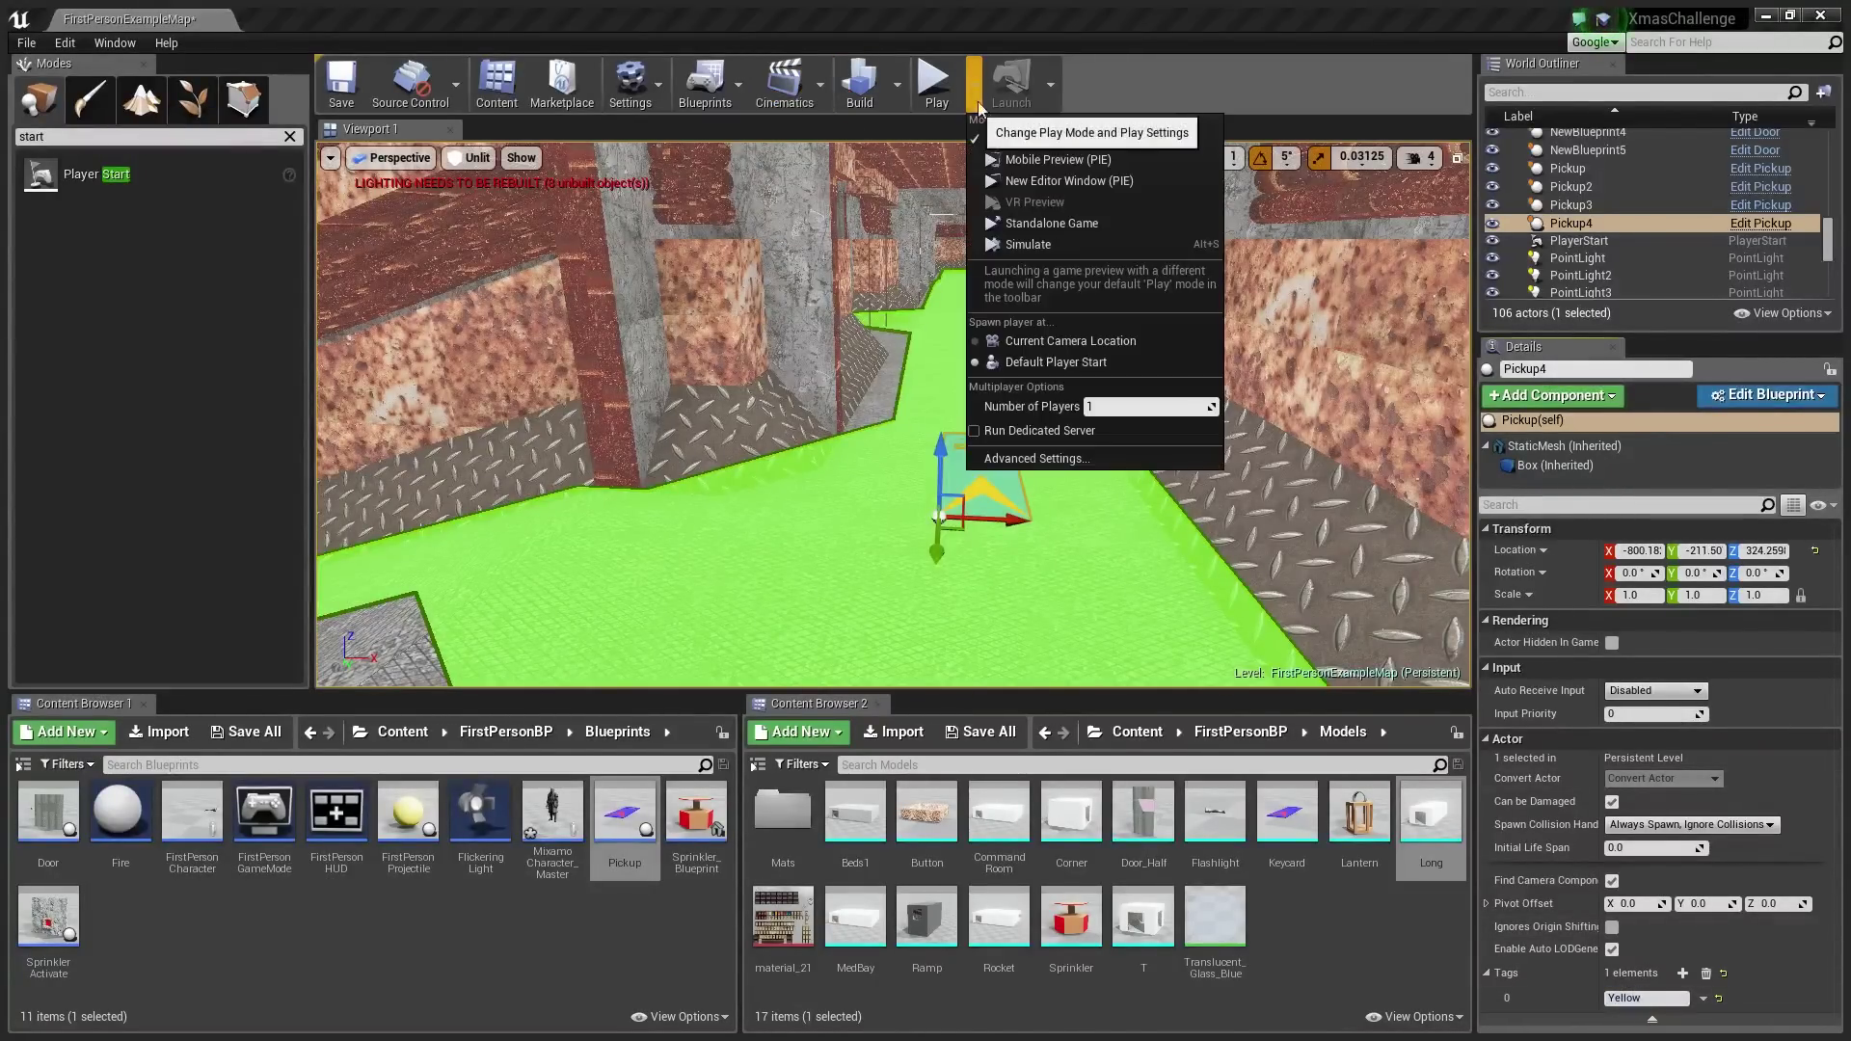
{"action": "left_click", "coordinate": [1074, 343]}
{"action": "left_click", "coordinate": [933, 82]}
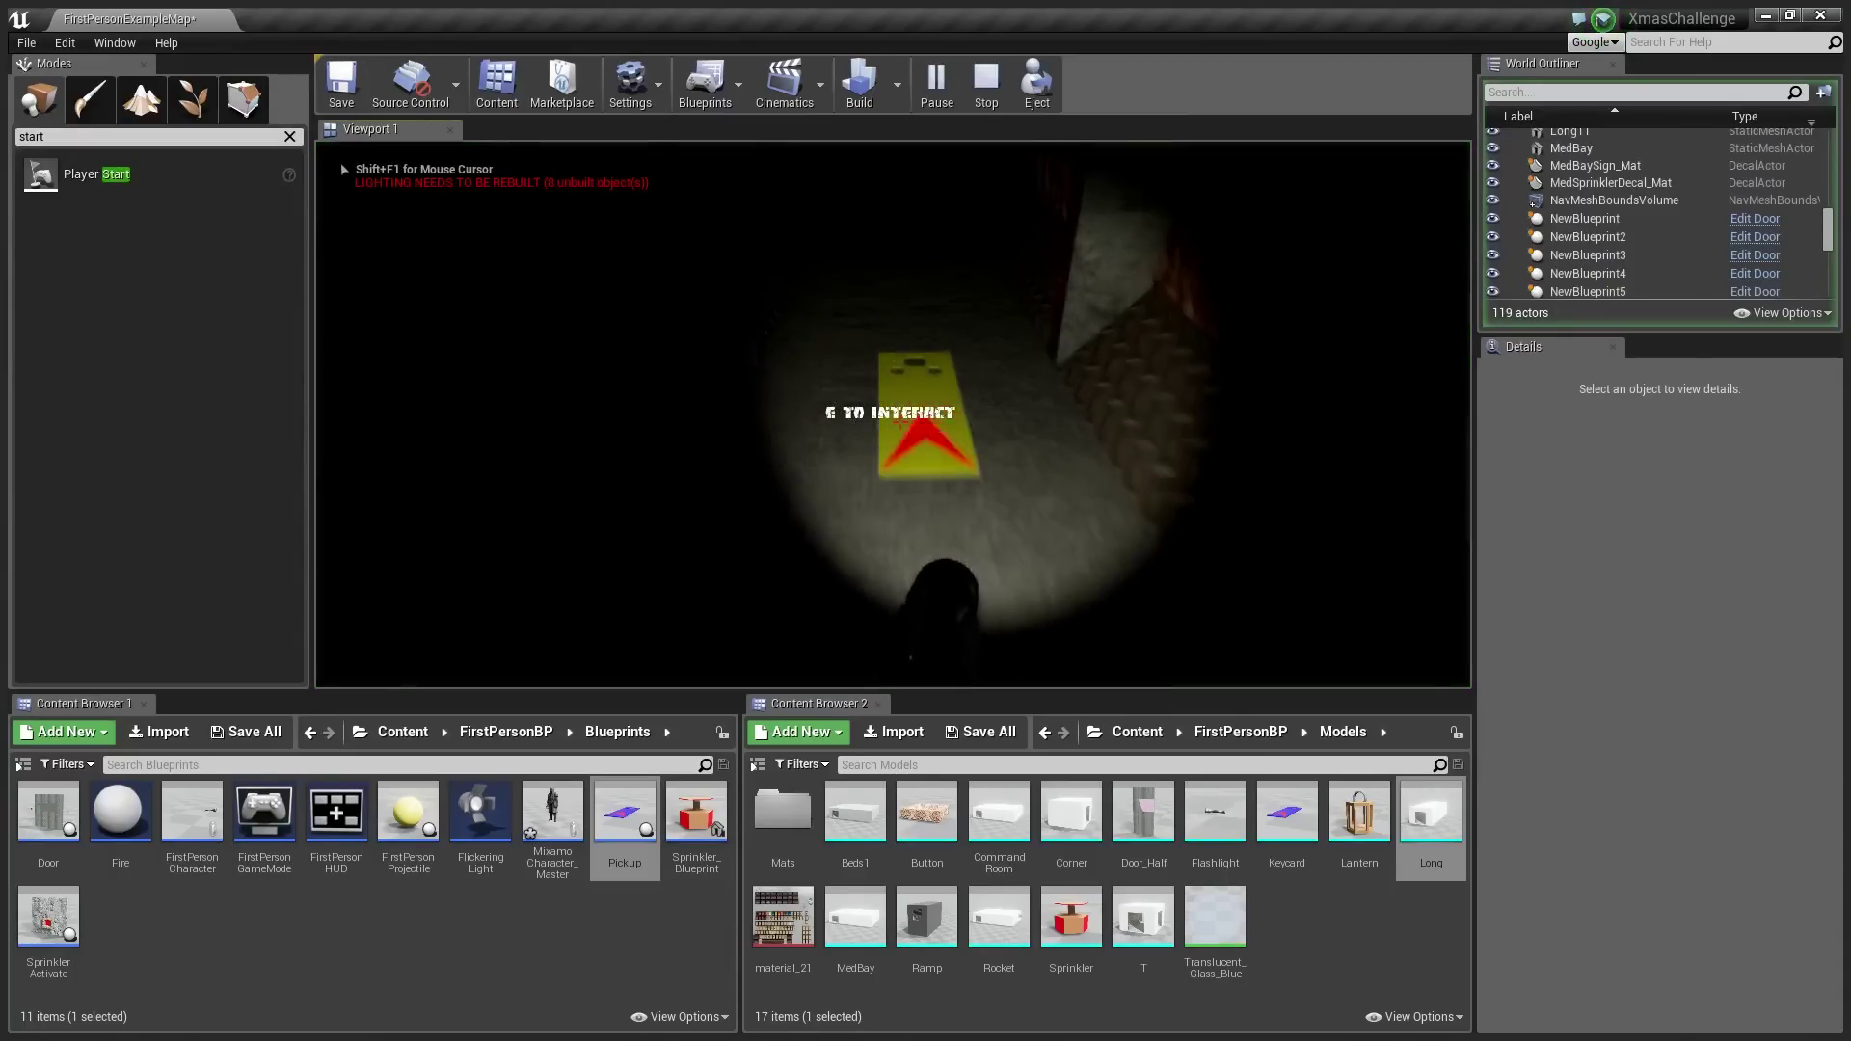
{"action": "key", "text": "e"}
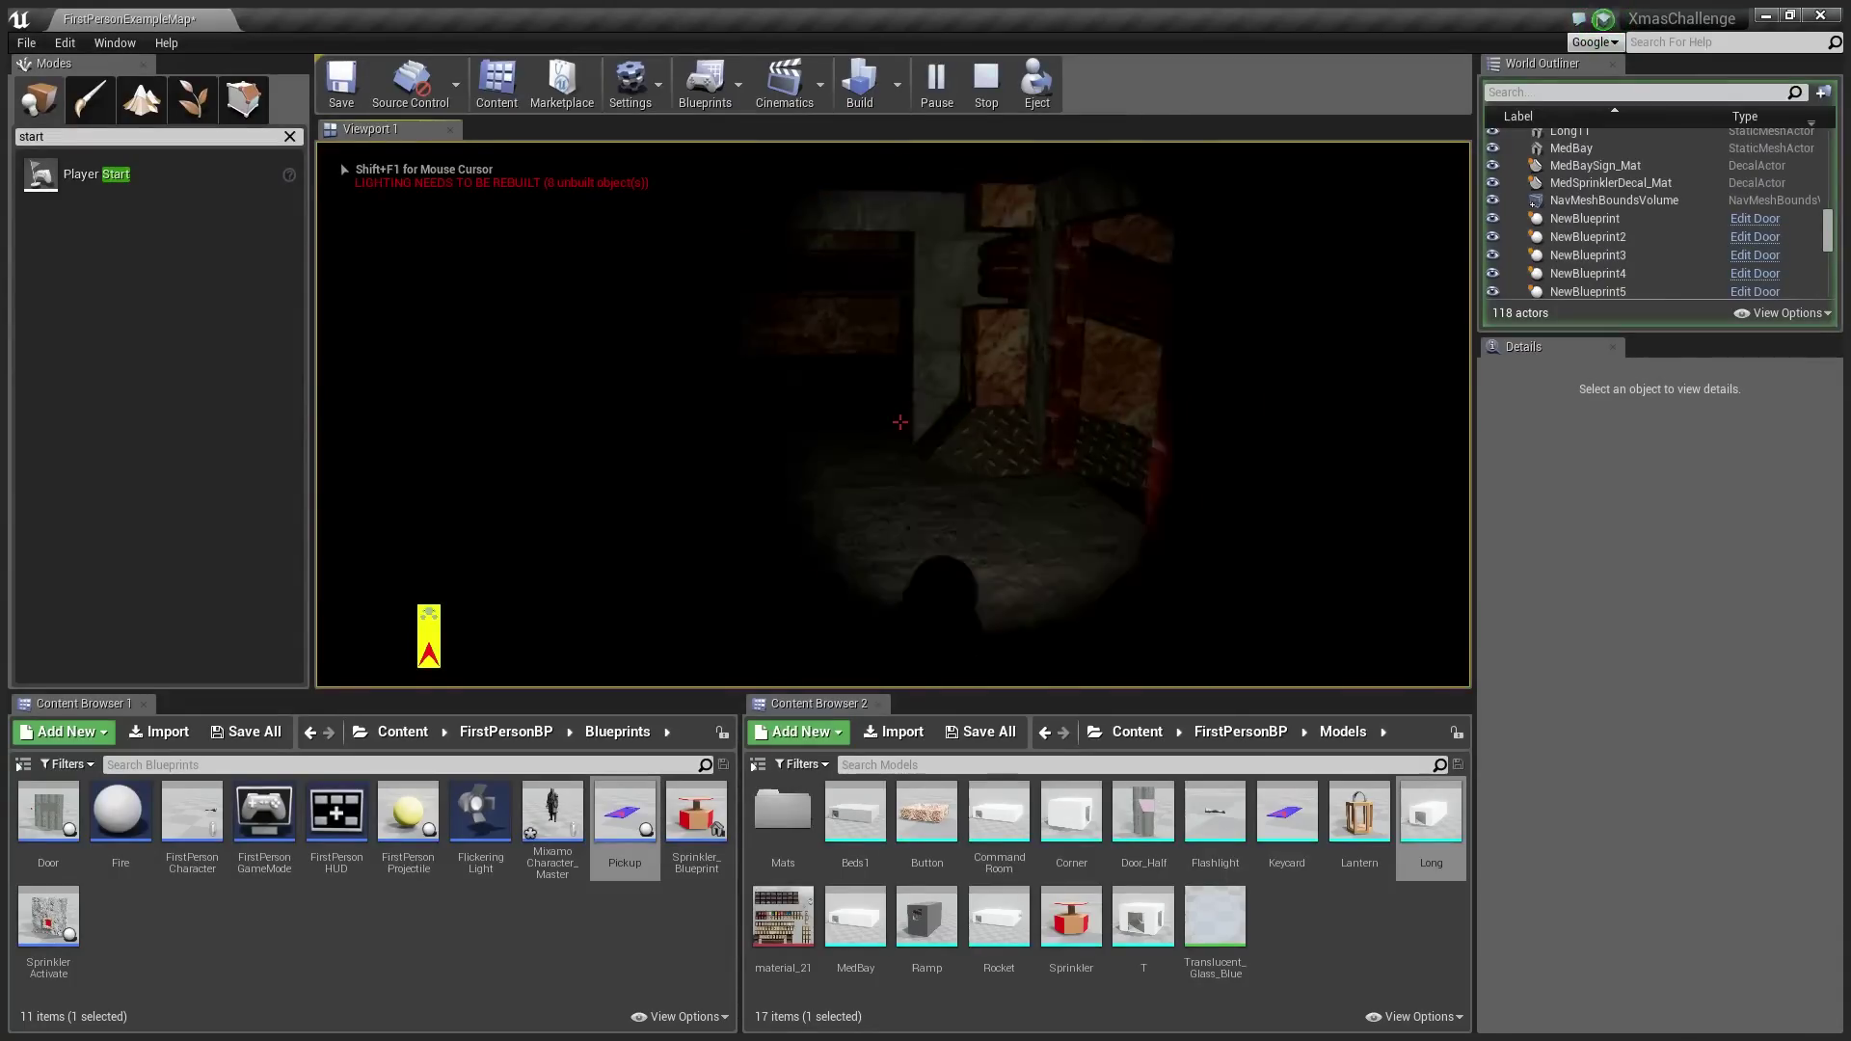
Walk to the yellow-marked Med-Bay door, test it with the yellow keycard, and activate the sprinklers
{"action": "key", "text": "w"}
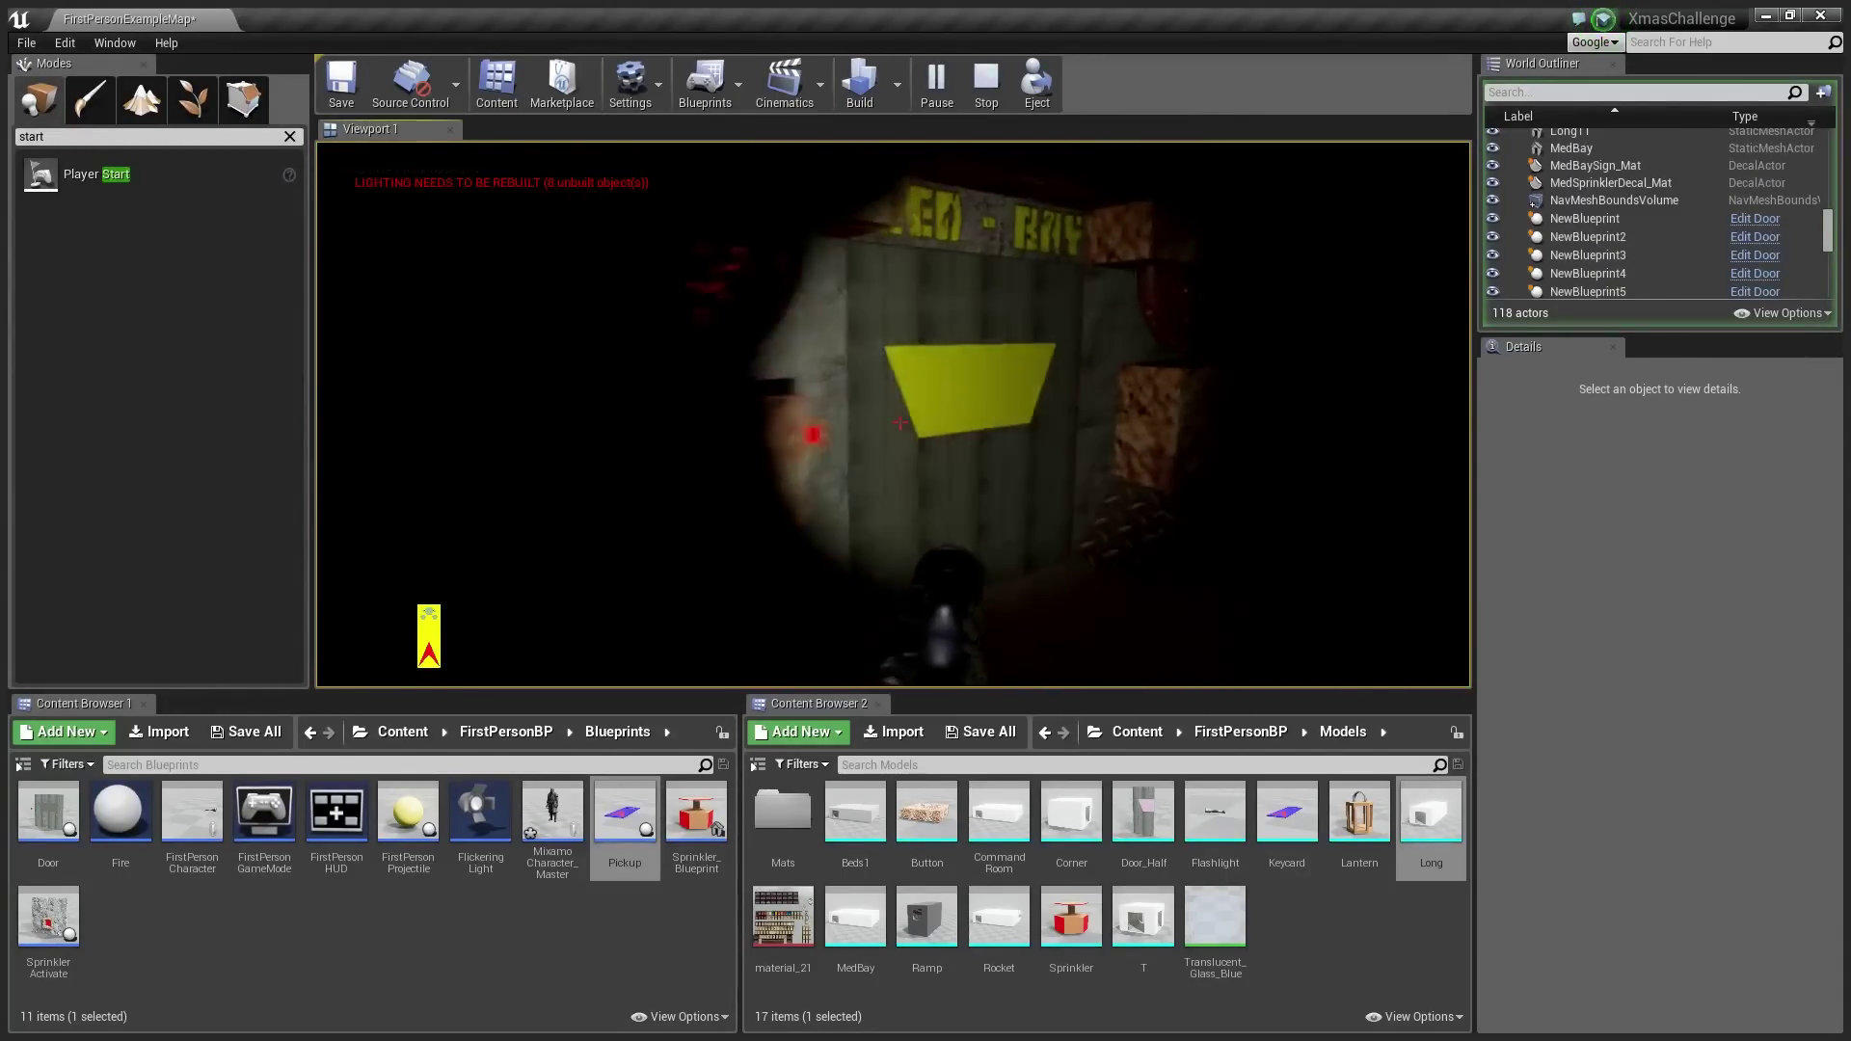
{"action": "key", "text": "w"}
{"action": "key", "text": "e"}
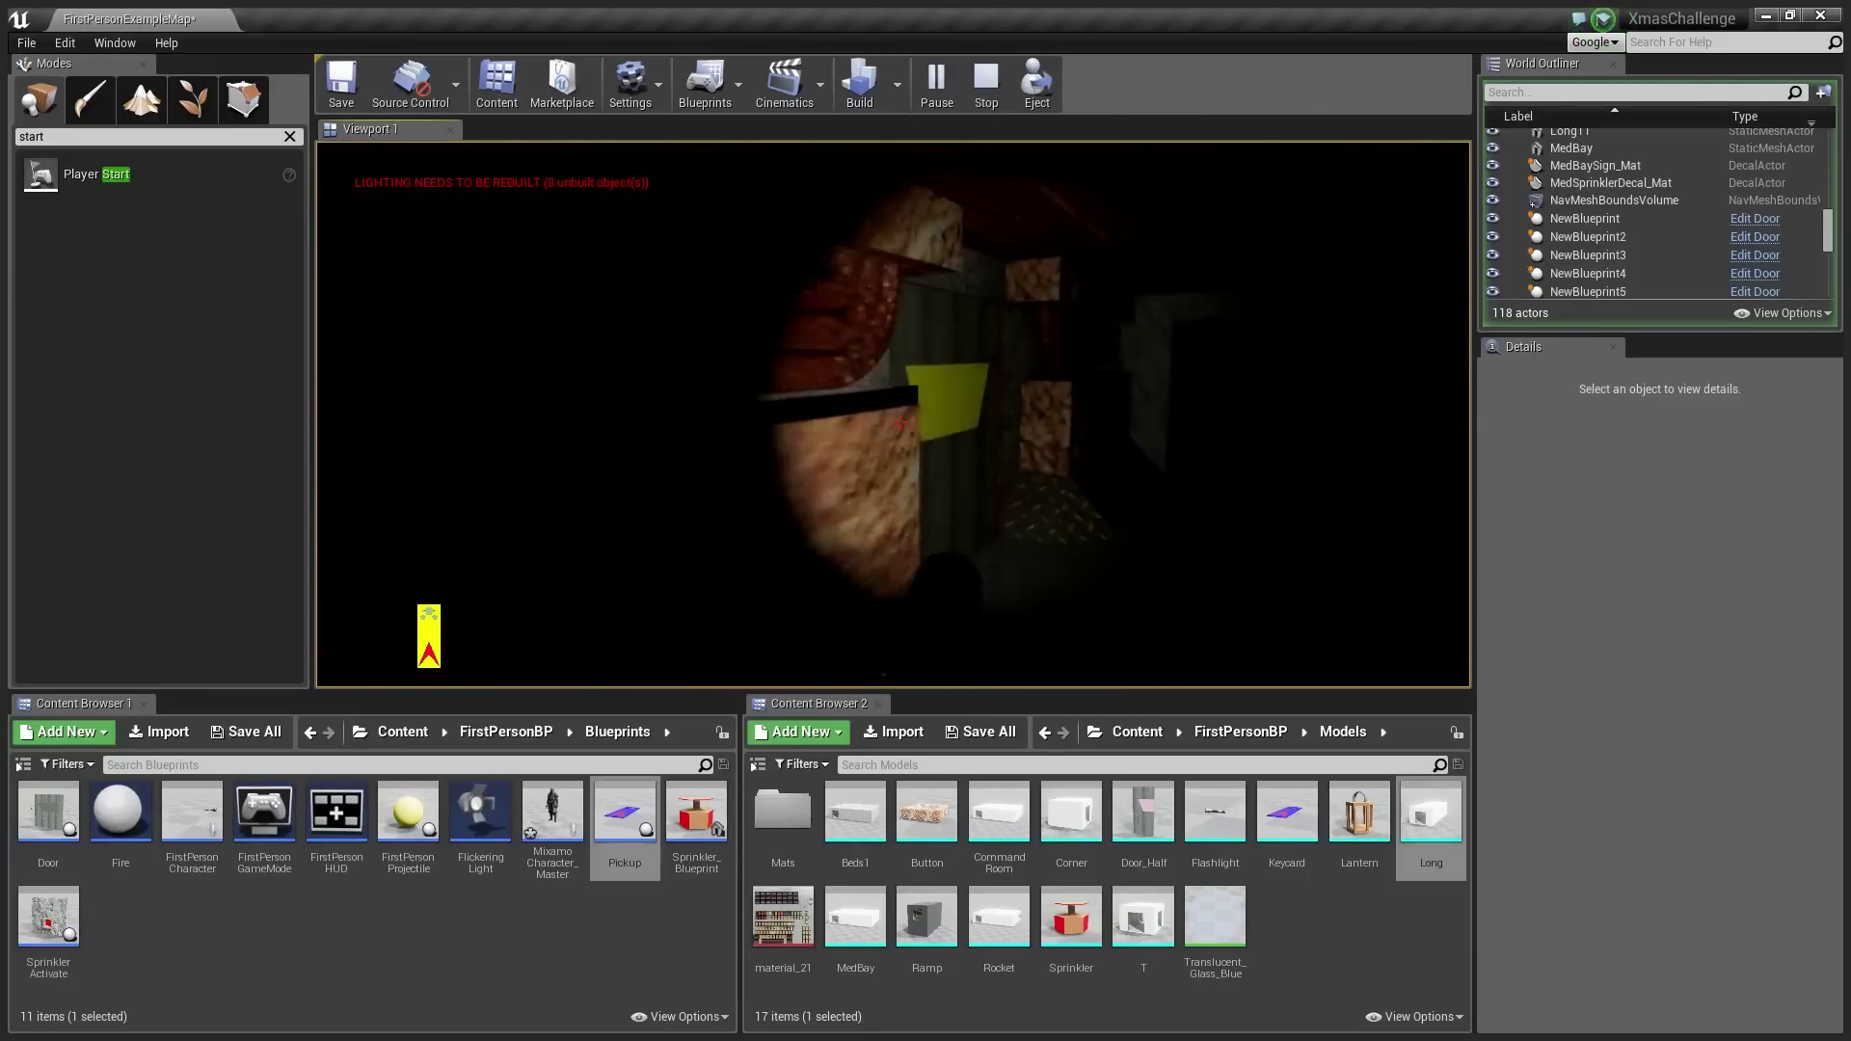
{"action": "key", "text": "w"}
{"action": "key", "text": "e"}
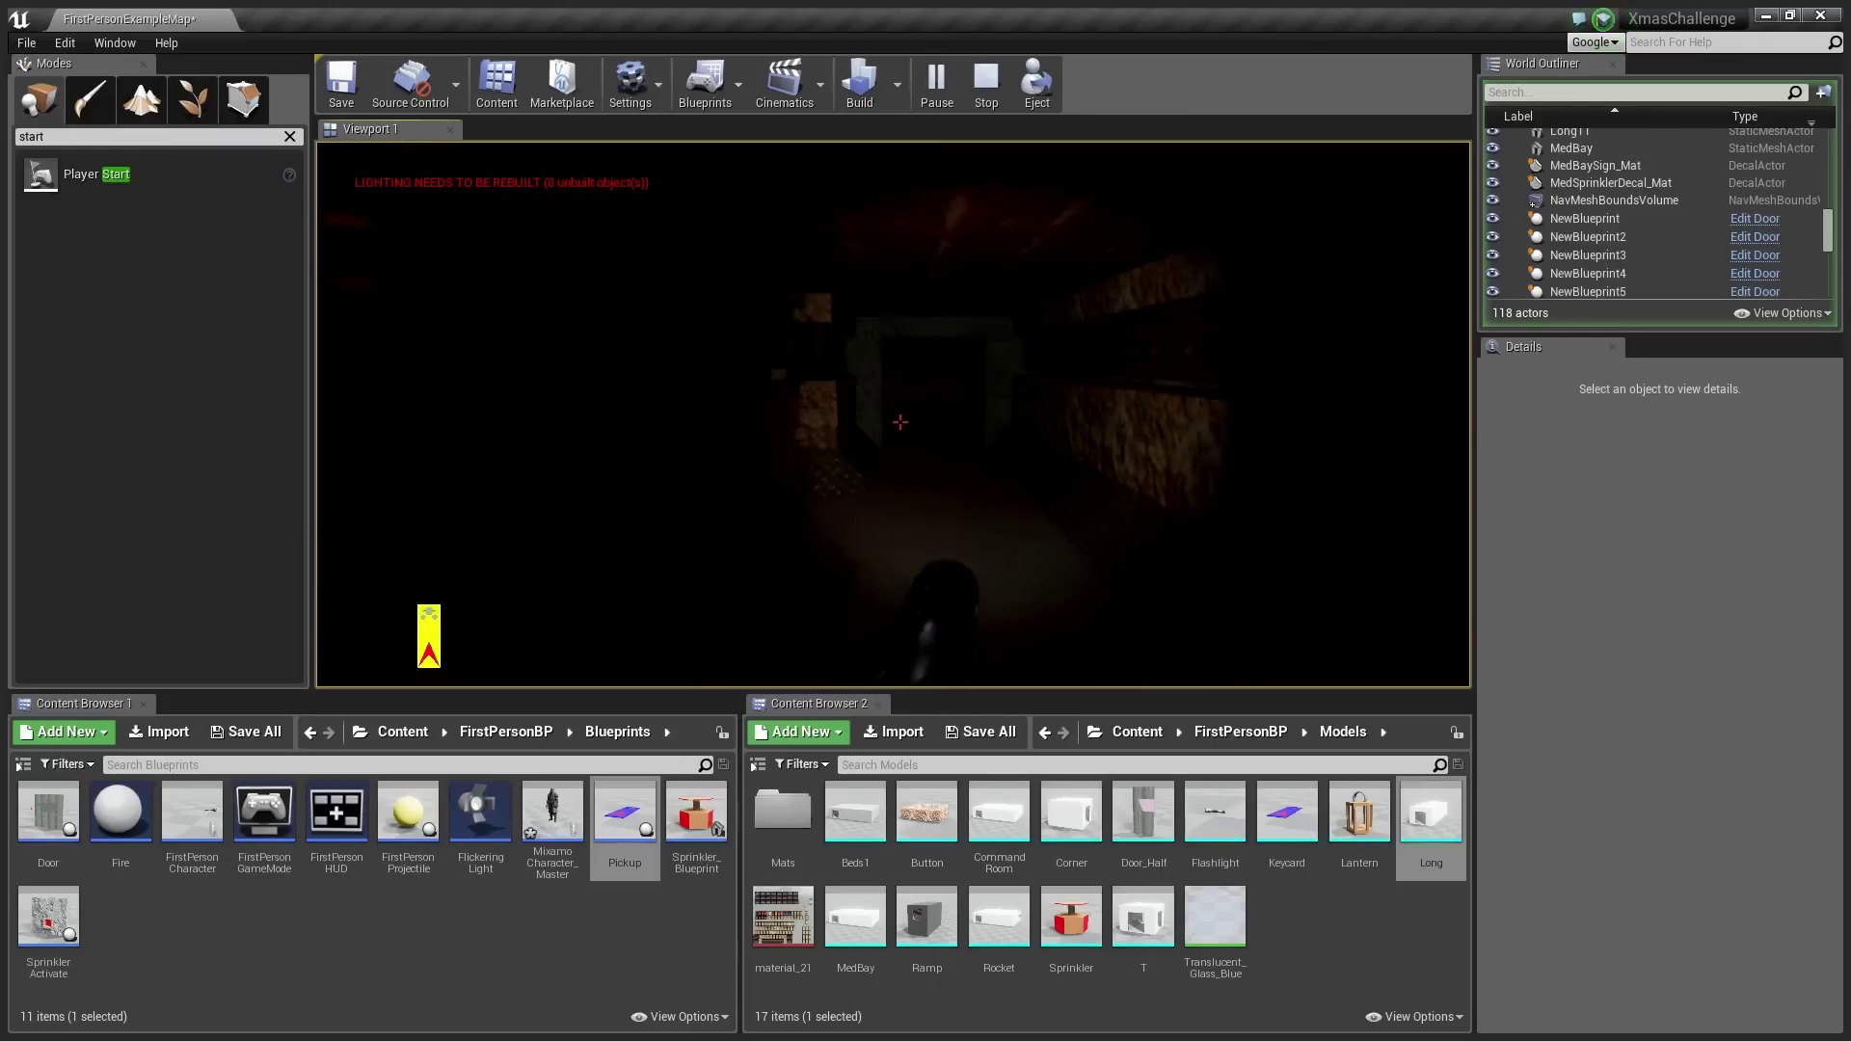
{"action": "key", "text": "w"}
{"action": "key", "text": "e"}
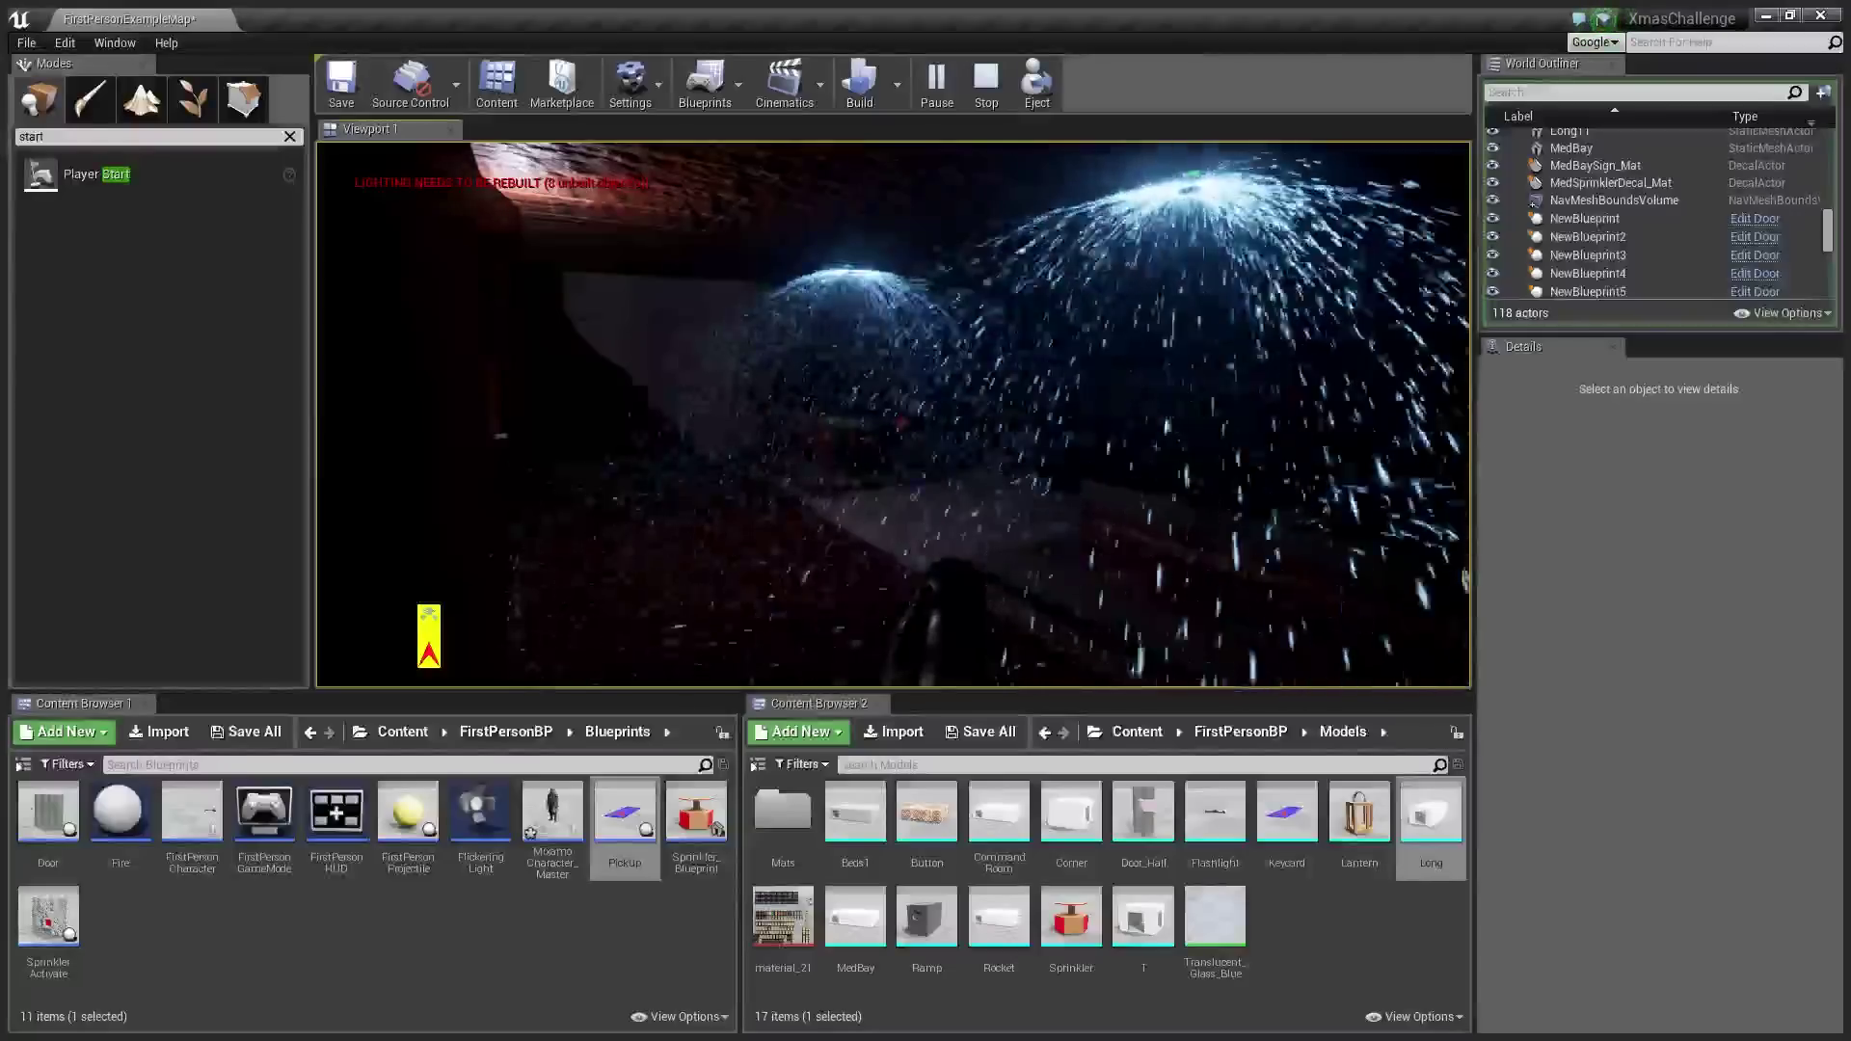
Walk through the Med-Bay past the beds and drawers and collect the blue keycard
{"action": "key", "text": "w"}
{"action": "key", "text": "s"}
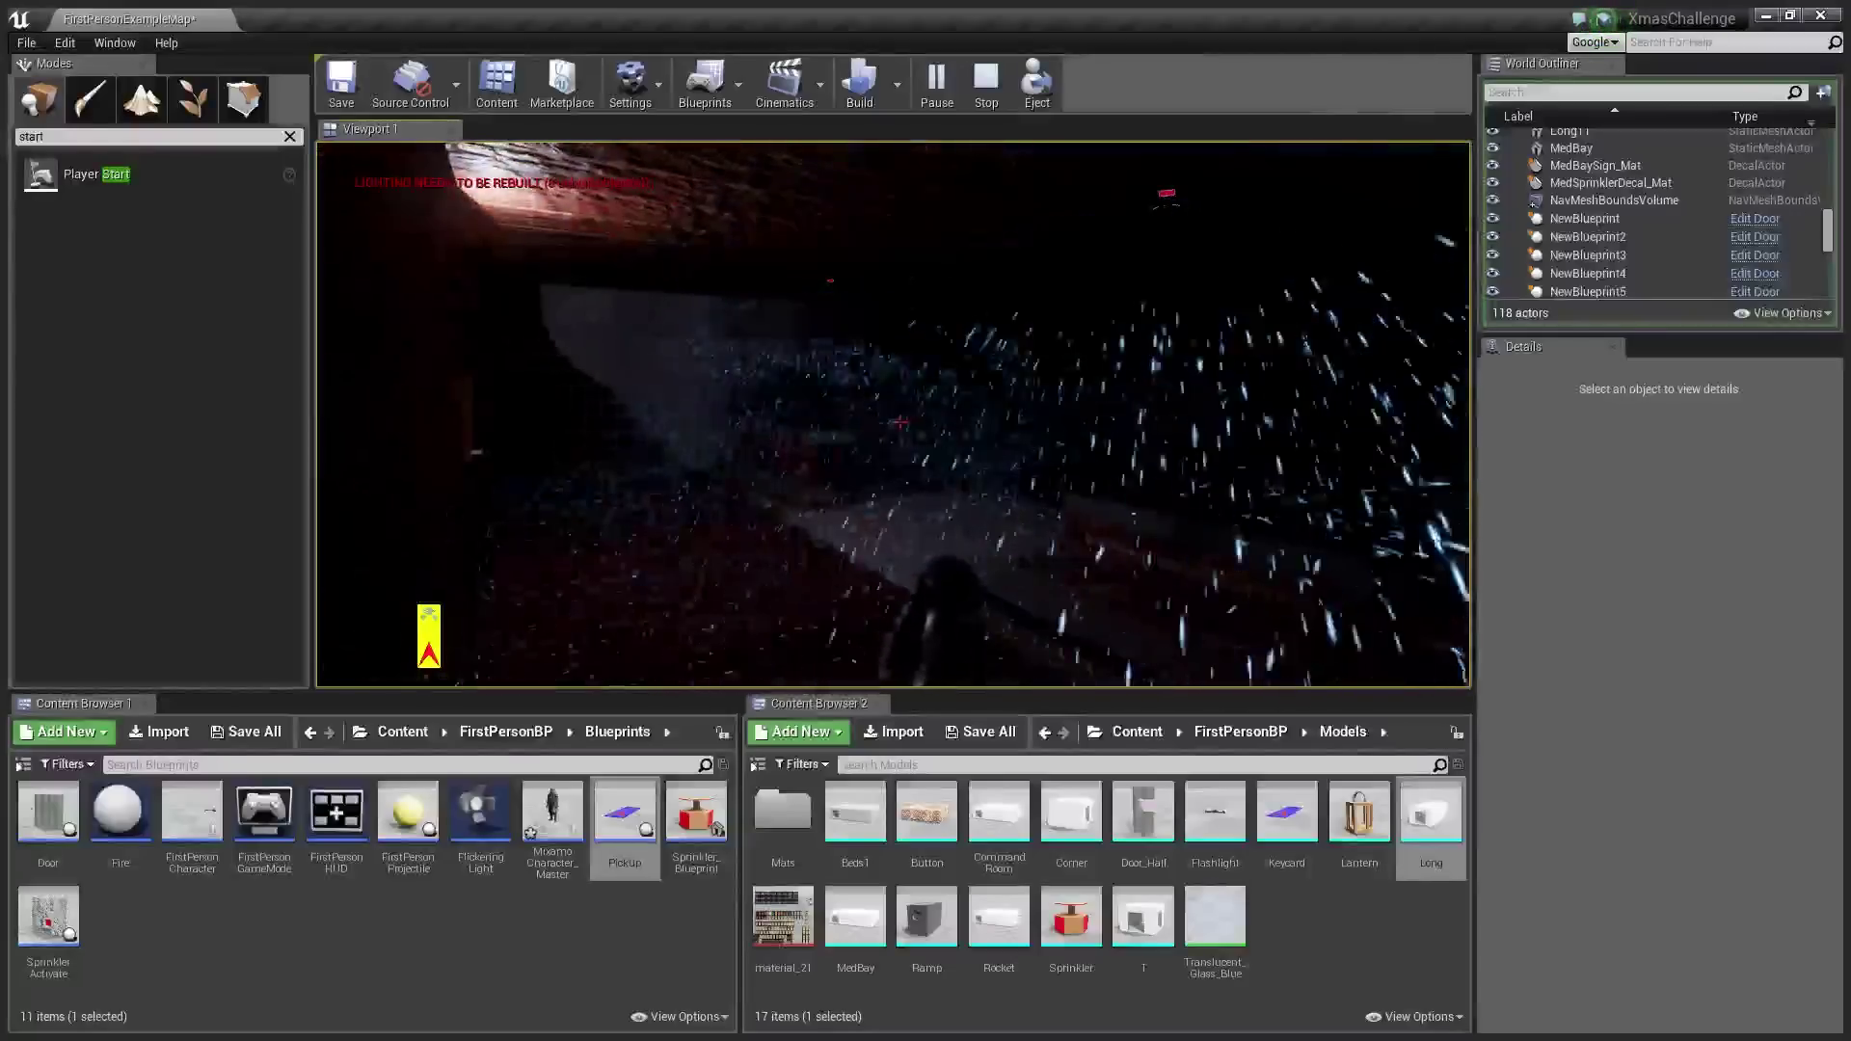
{"action": "key", "text": "w"}
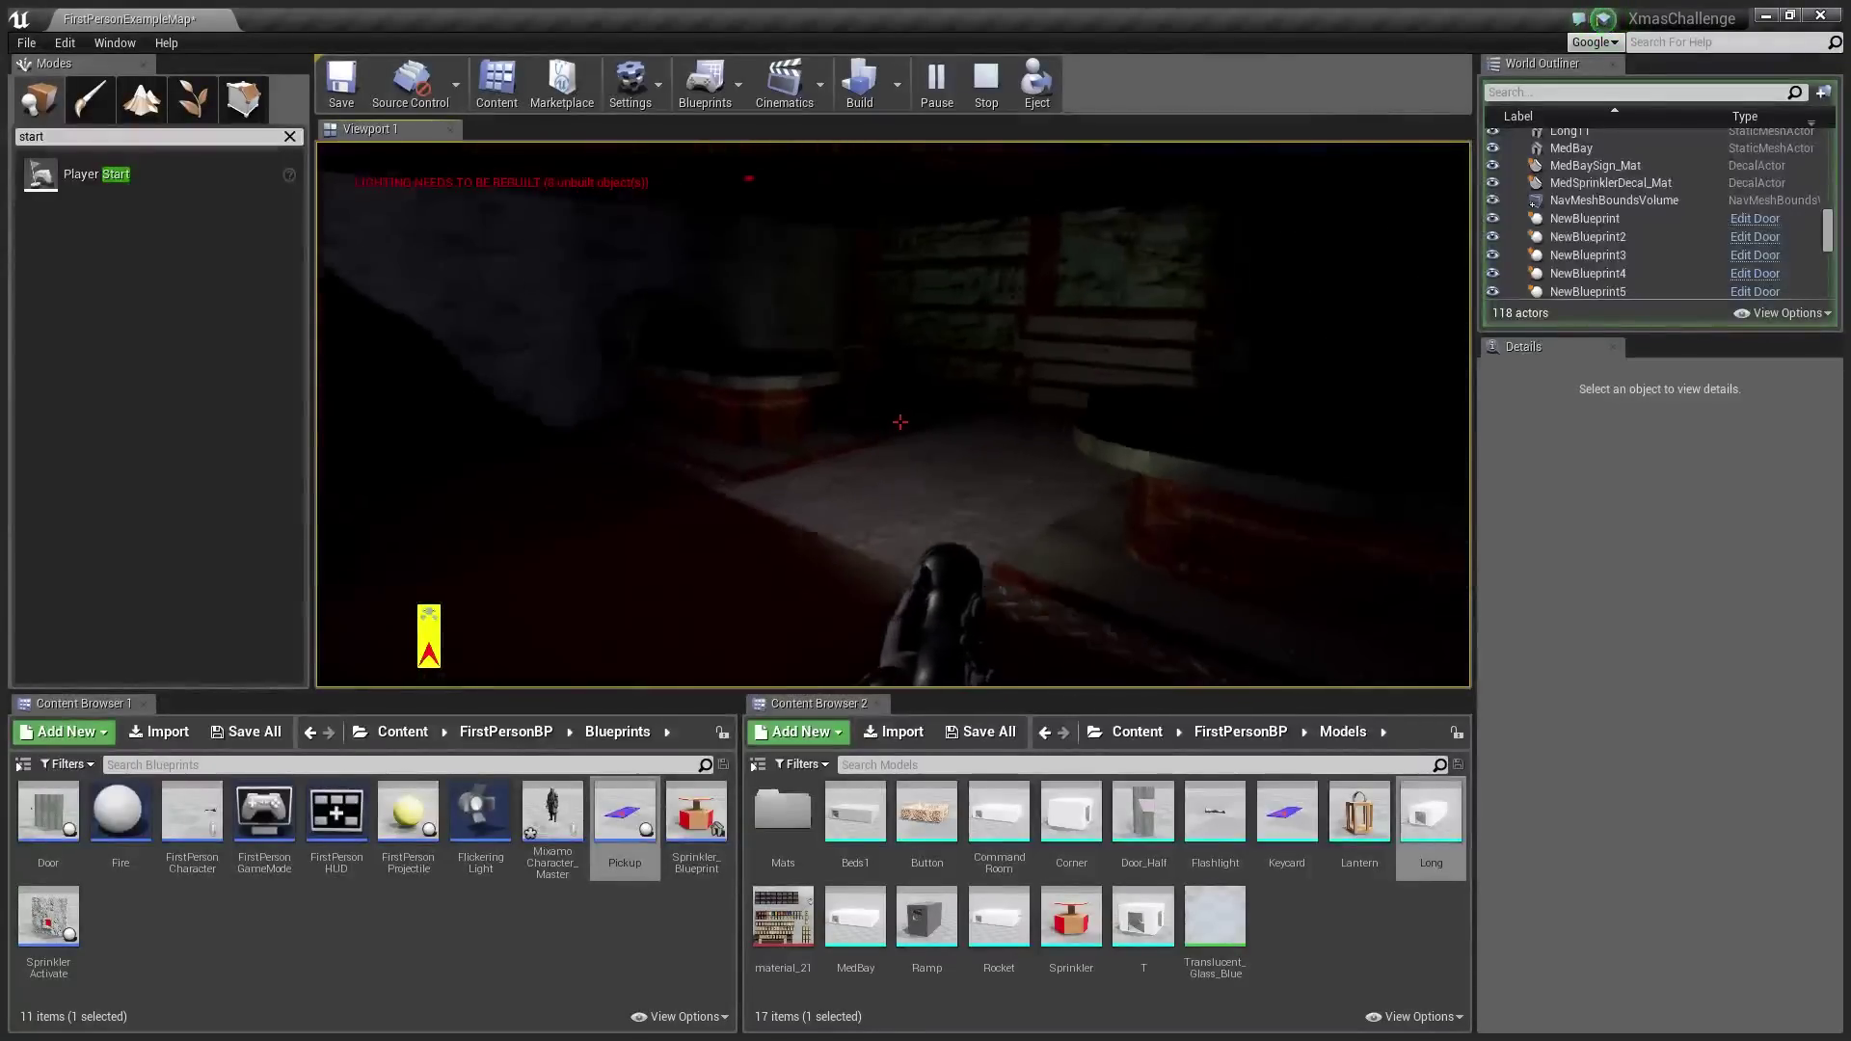
{"action": "key", "text": "w"}
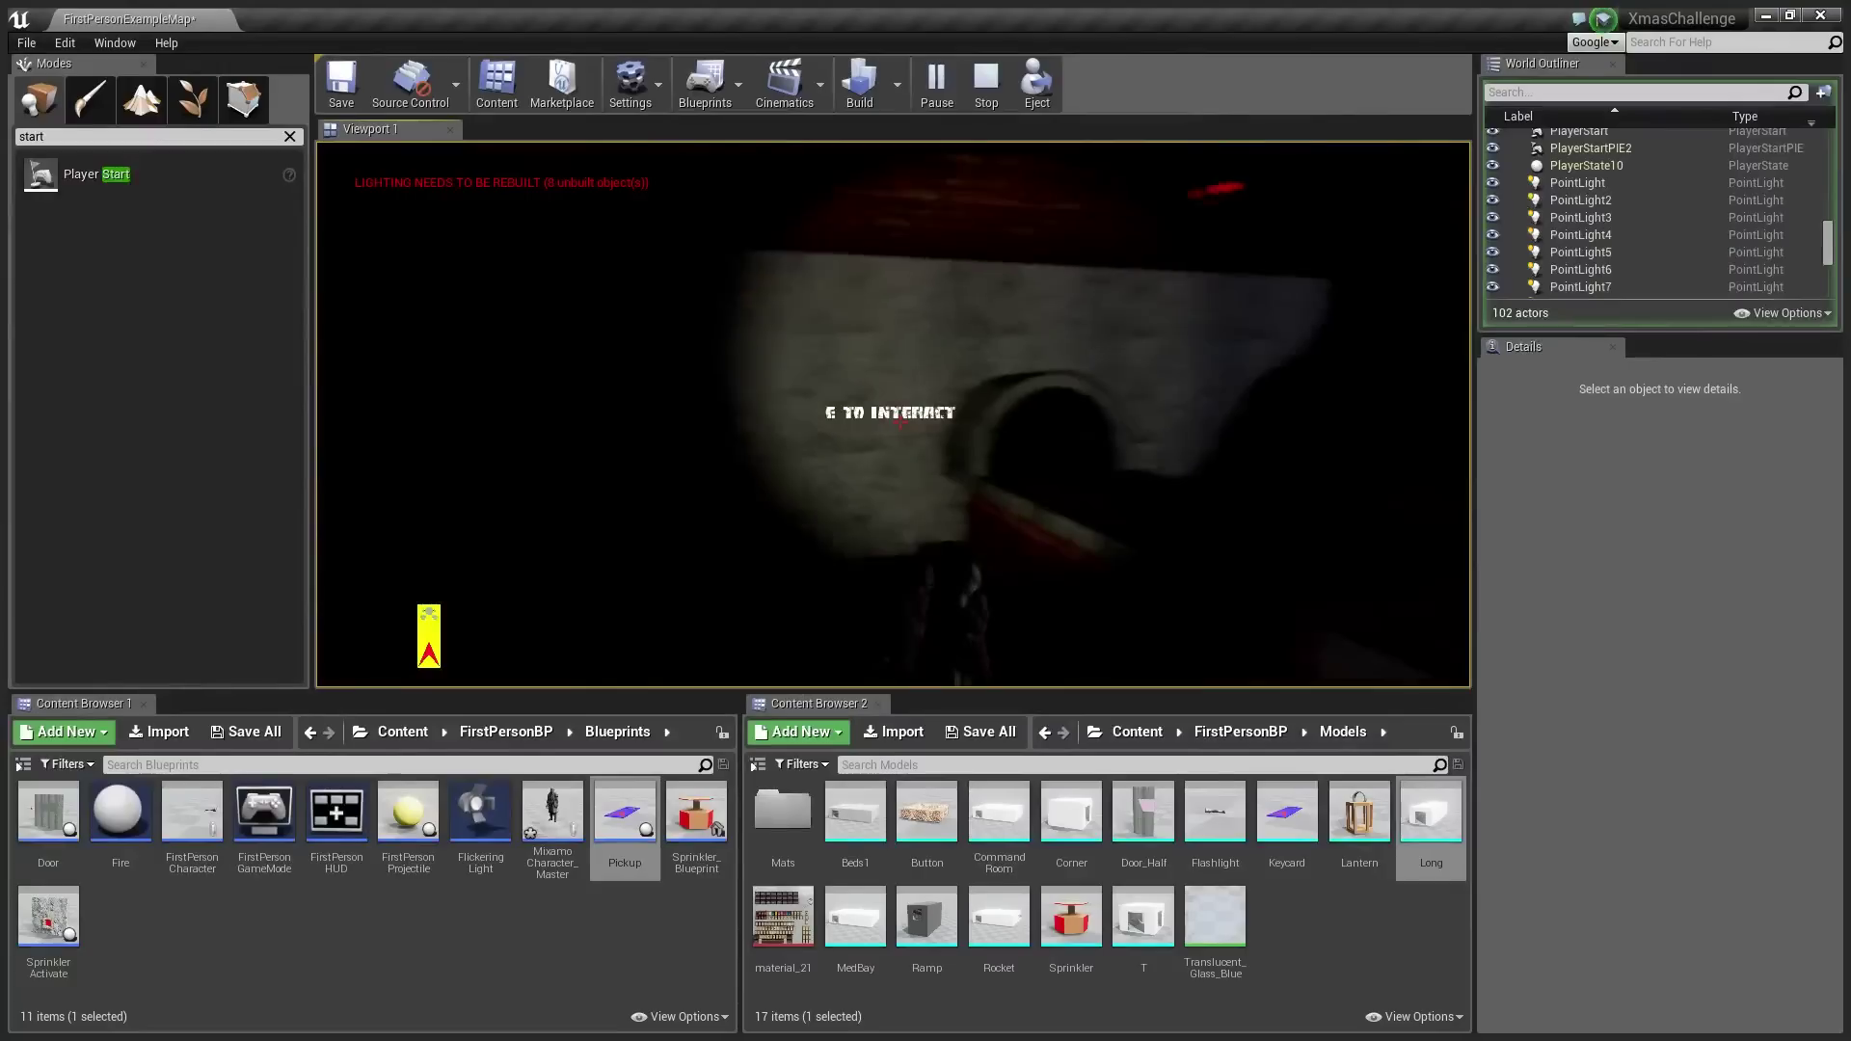
{"action": "key", "text": "w"}
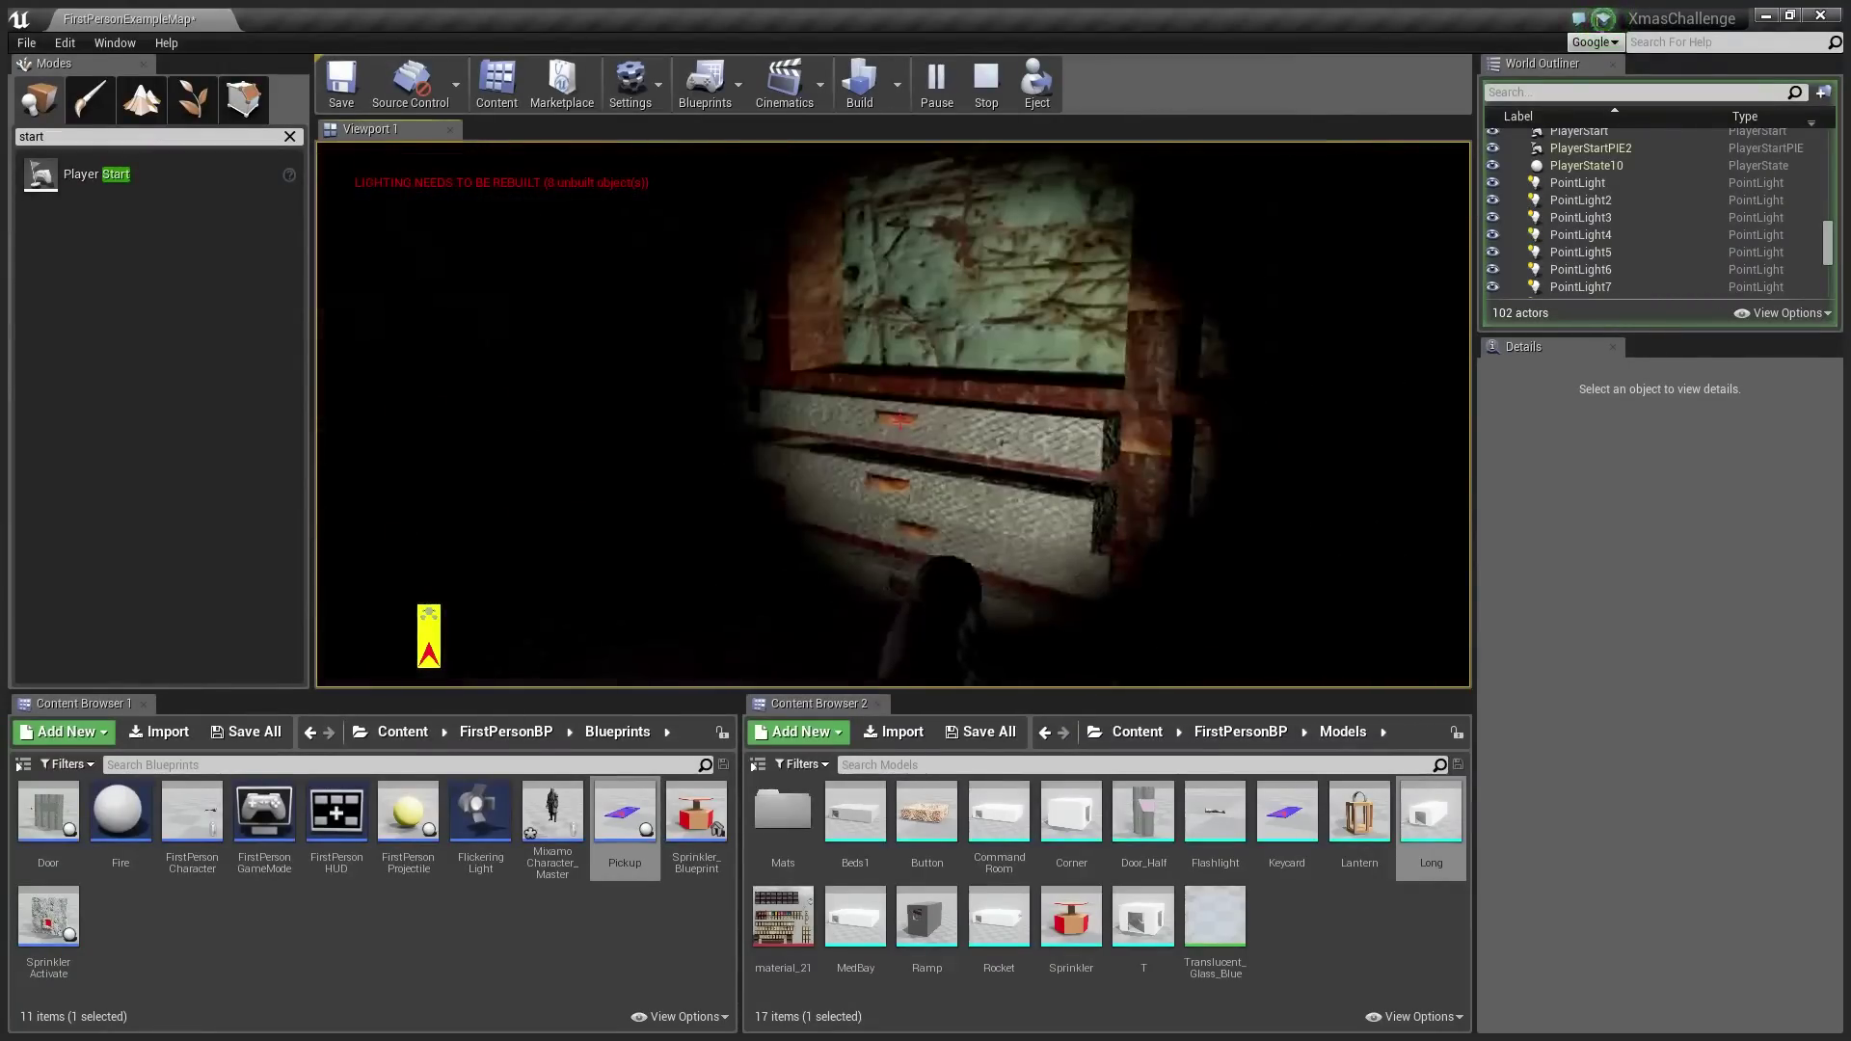
{"action": "key", "text": "e"}
Go back out through the yellow-marked door into the corridor and end the play test
{"action": "key", "text": "w"}
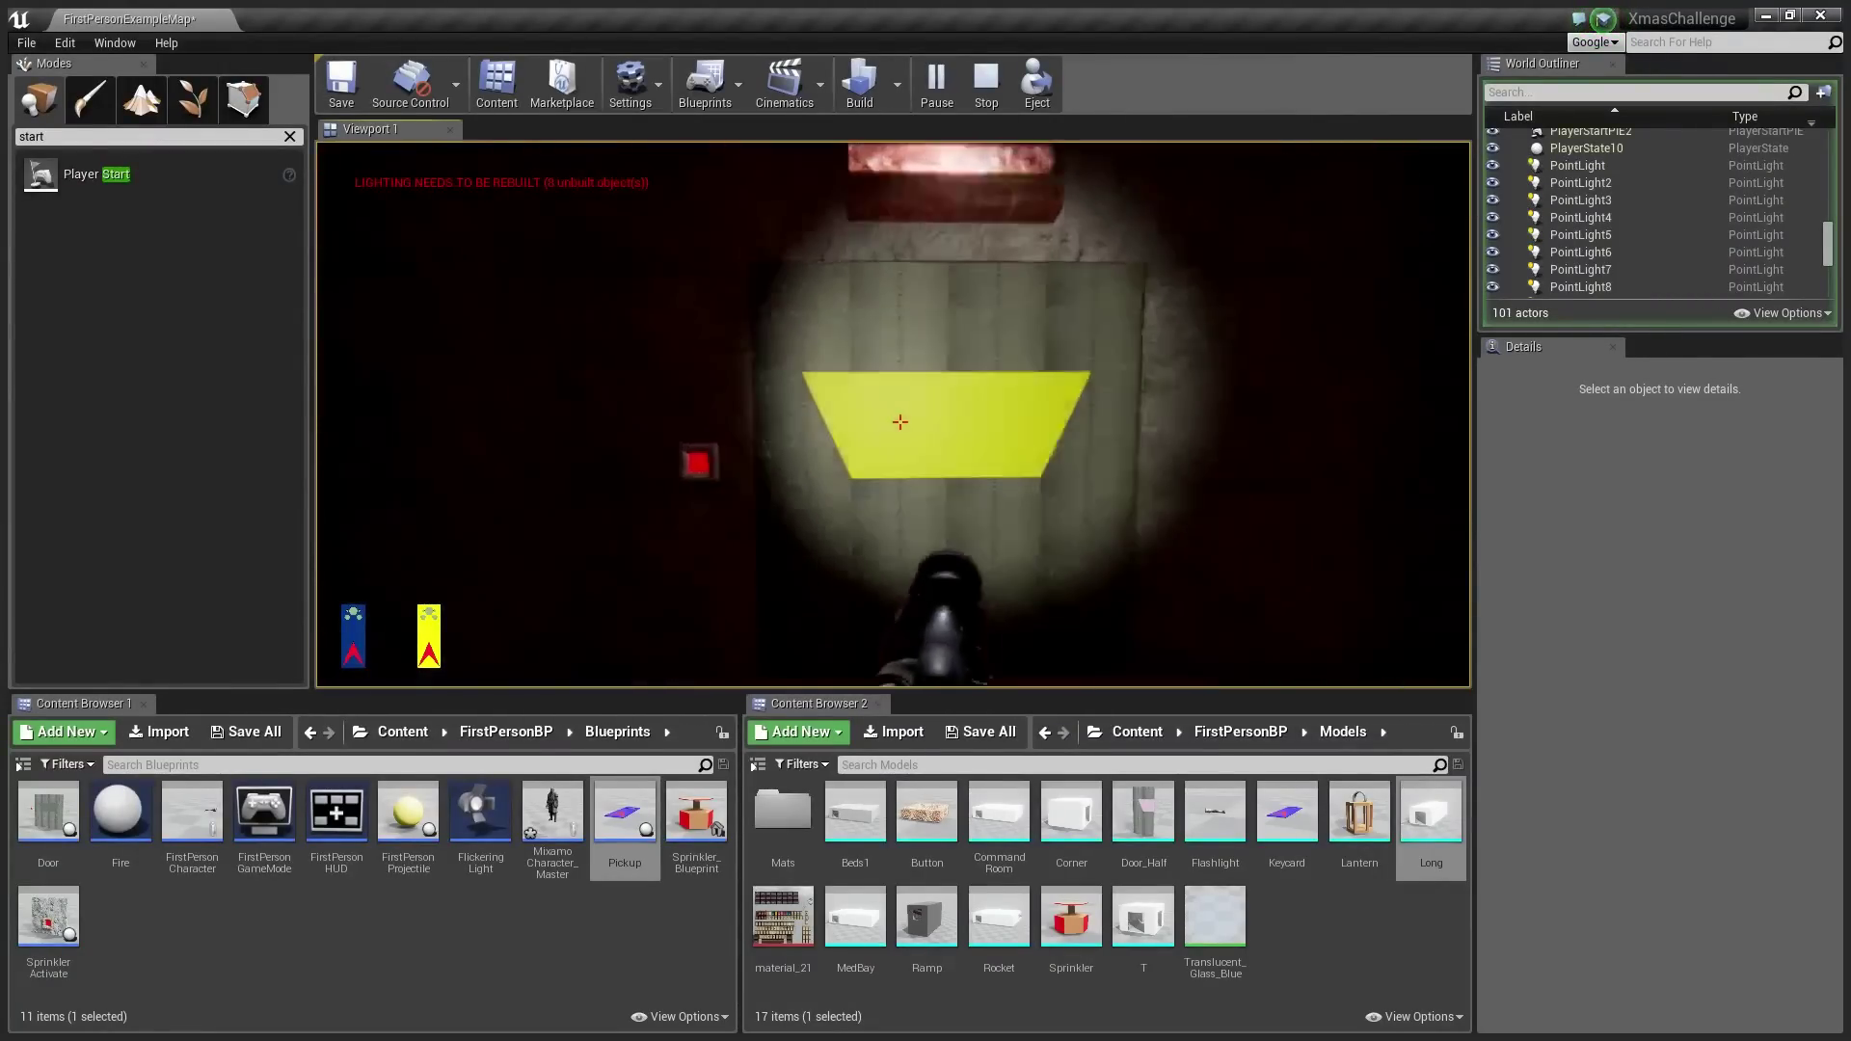
{"action": "key", "text": "e"}
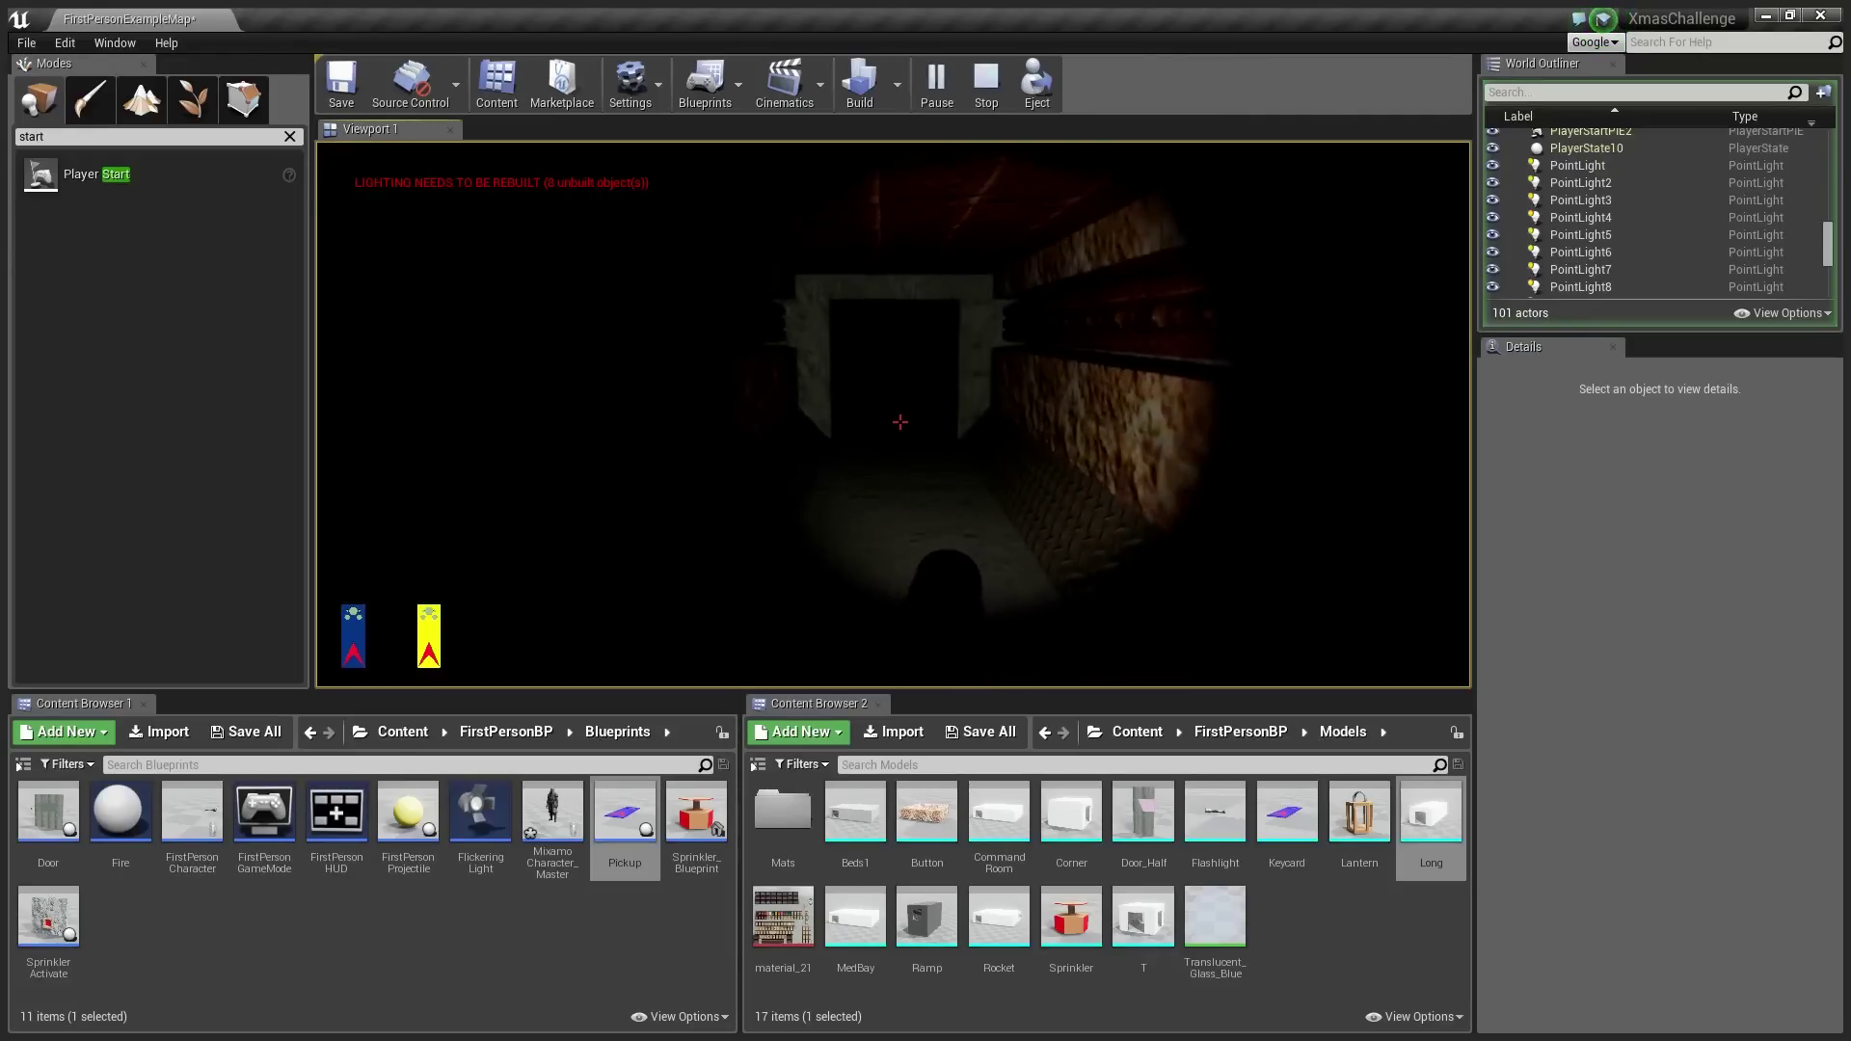
{"action": "key", "text": "Escape"}
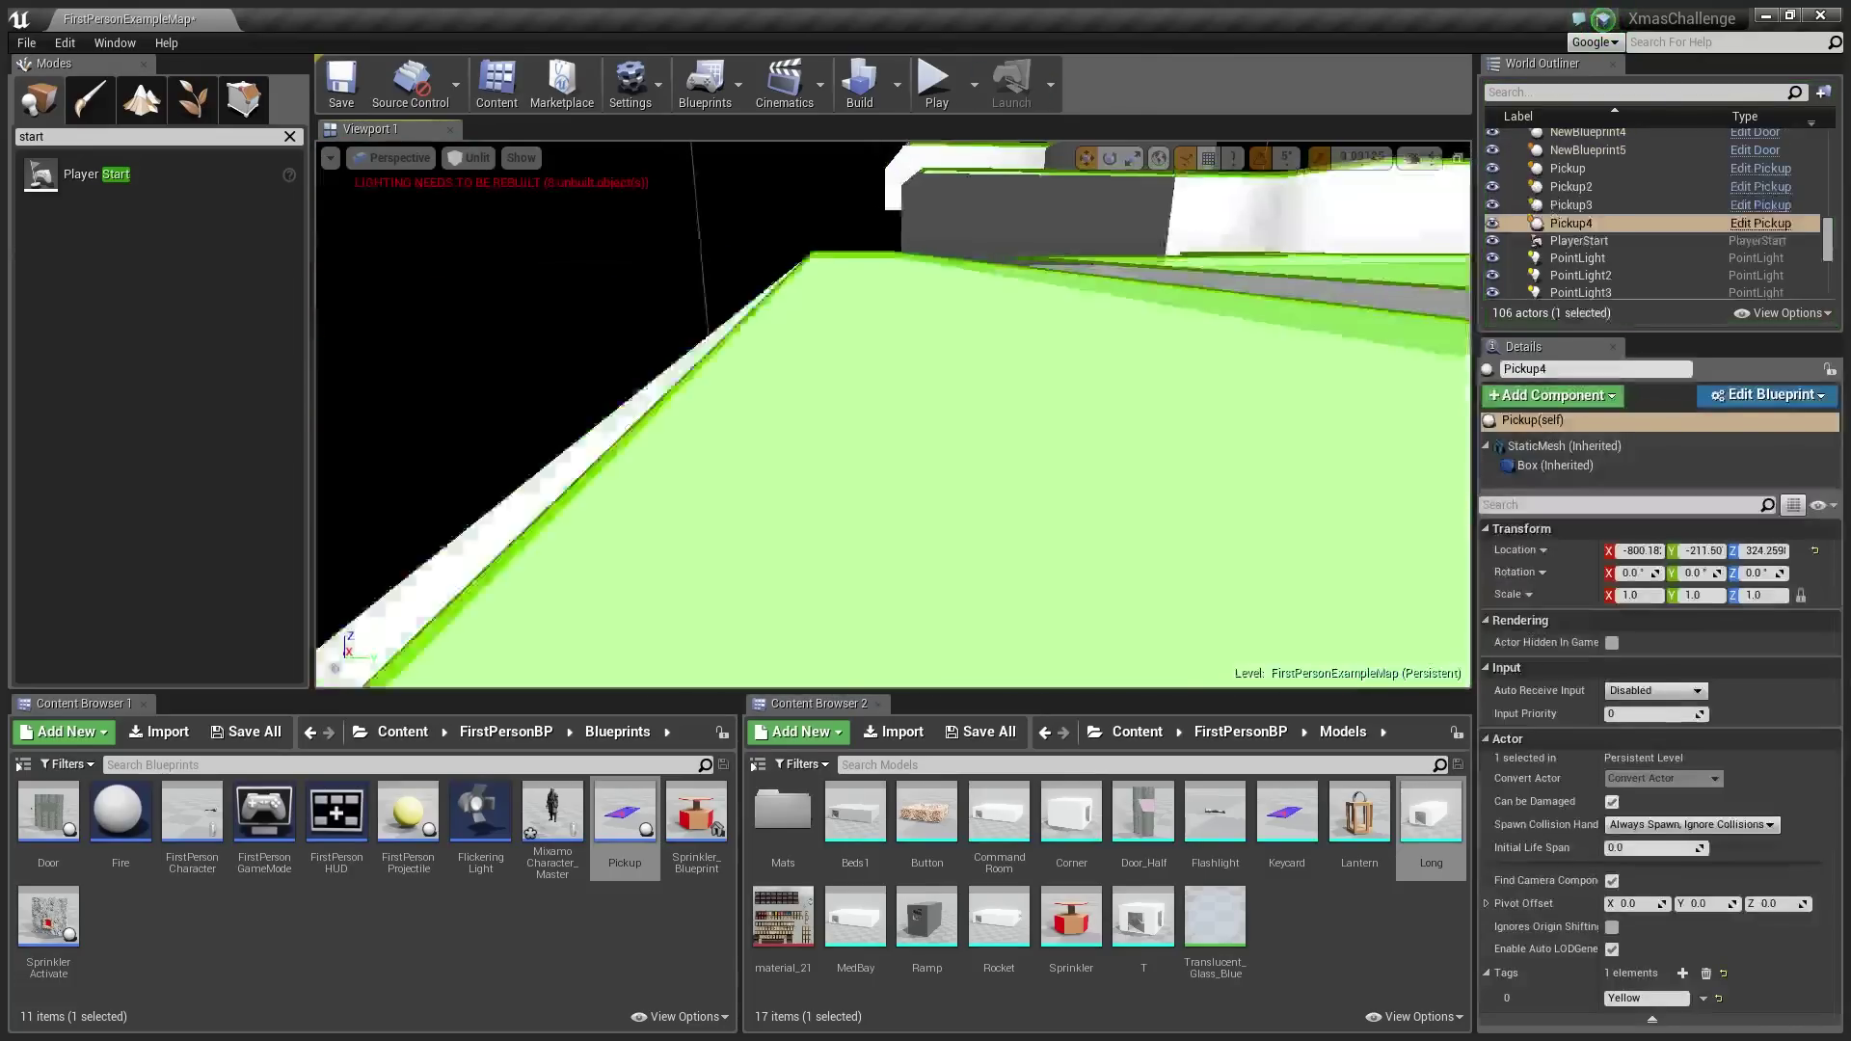
Examine the spaceship level's overall layout of rooms and corridors from outside the hull
{"action": "right_click_drag", "start_coordinate": [893, 414], "coordinate": [932, 347]}
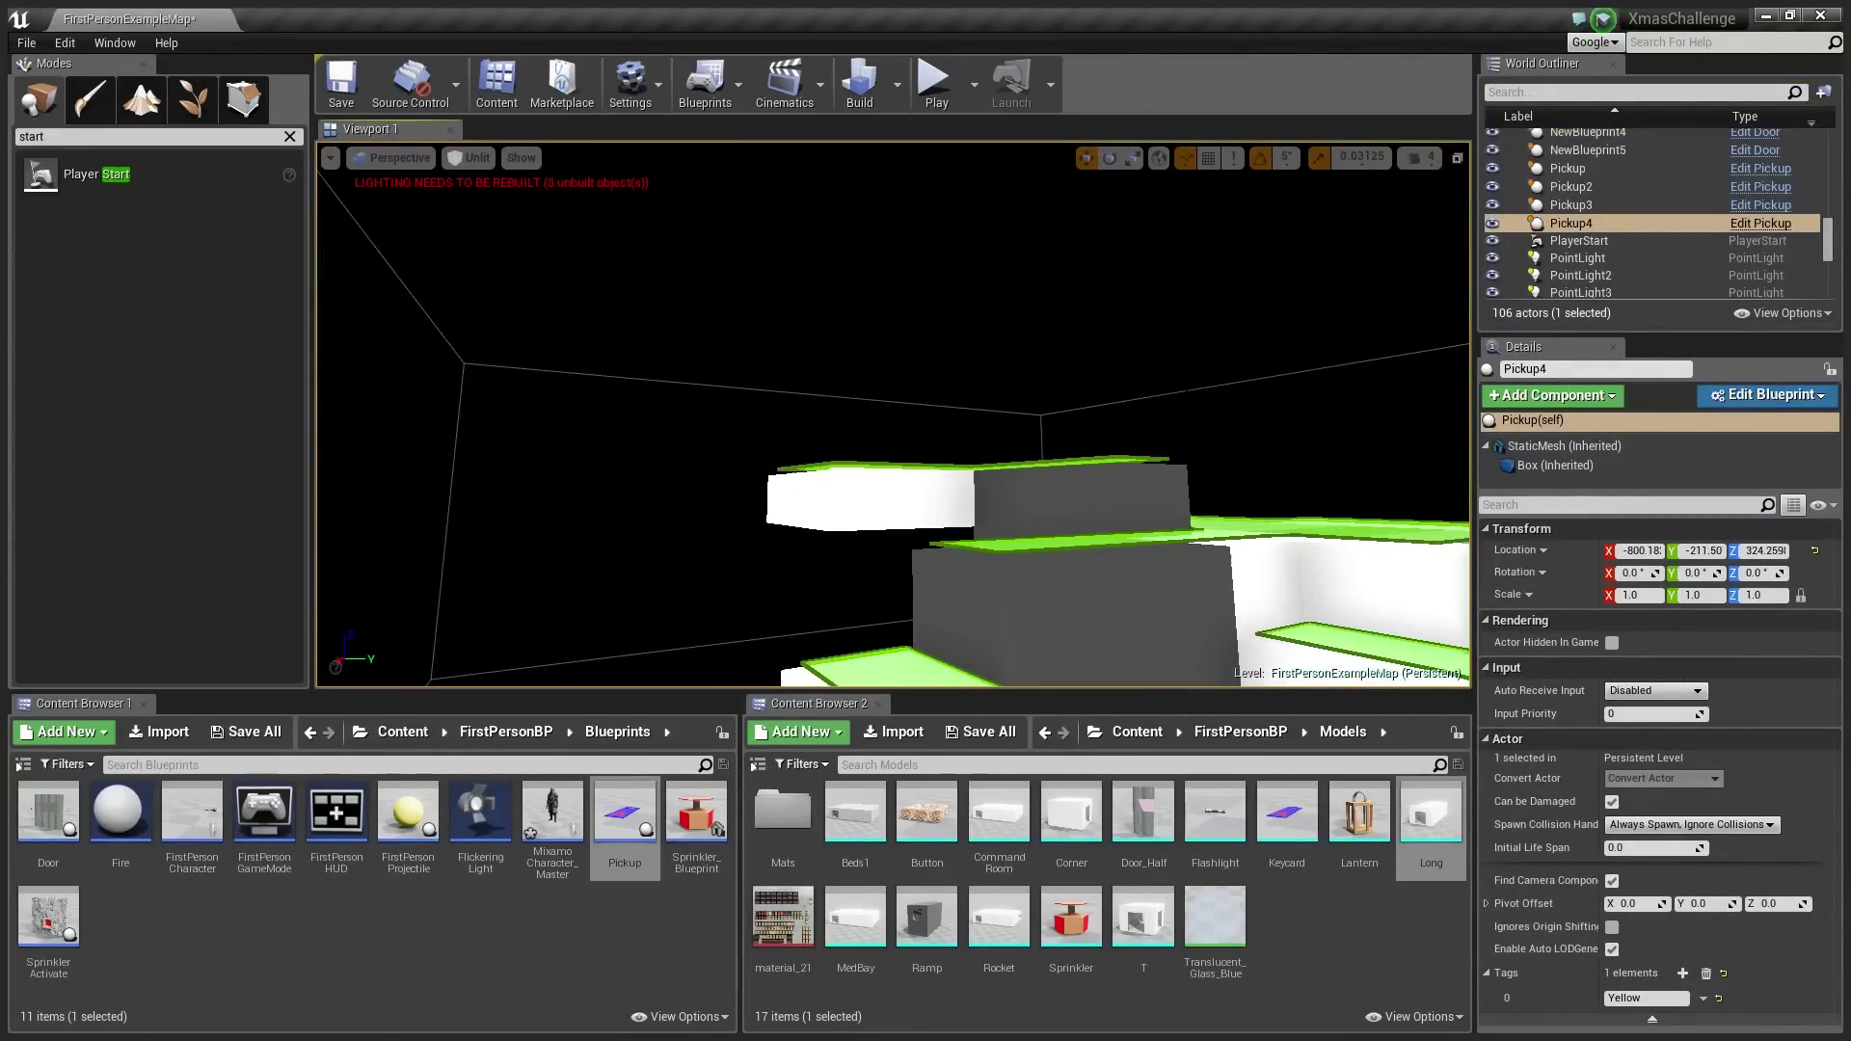
{"action": "key", "text": "w"}
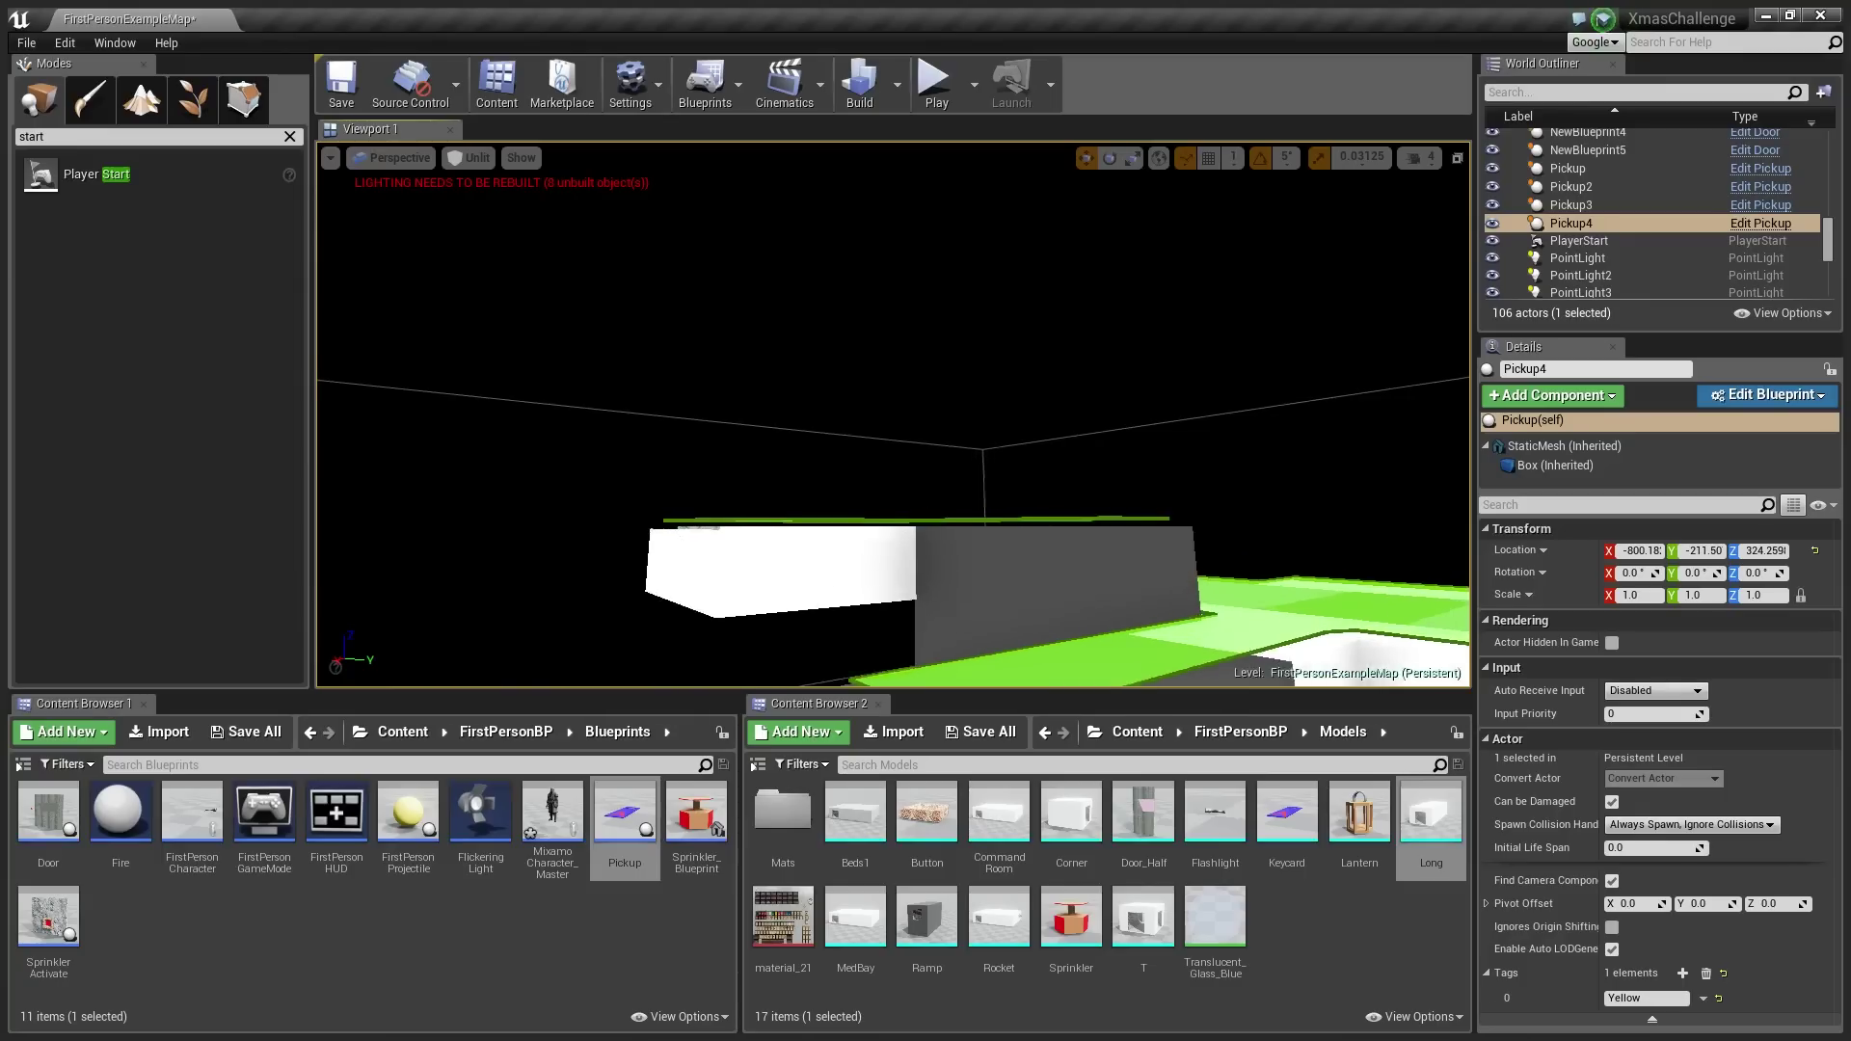
{"action": "right_click_drag", "start_coordinate": [893, 414], "coordinate": [1205, 429]}
{"action": "key", "text": "w"}
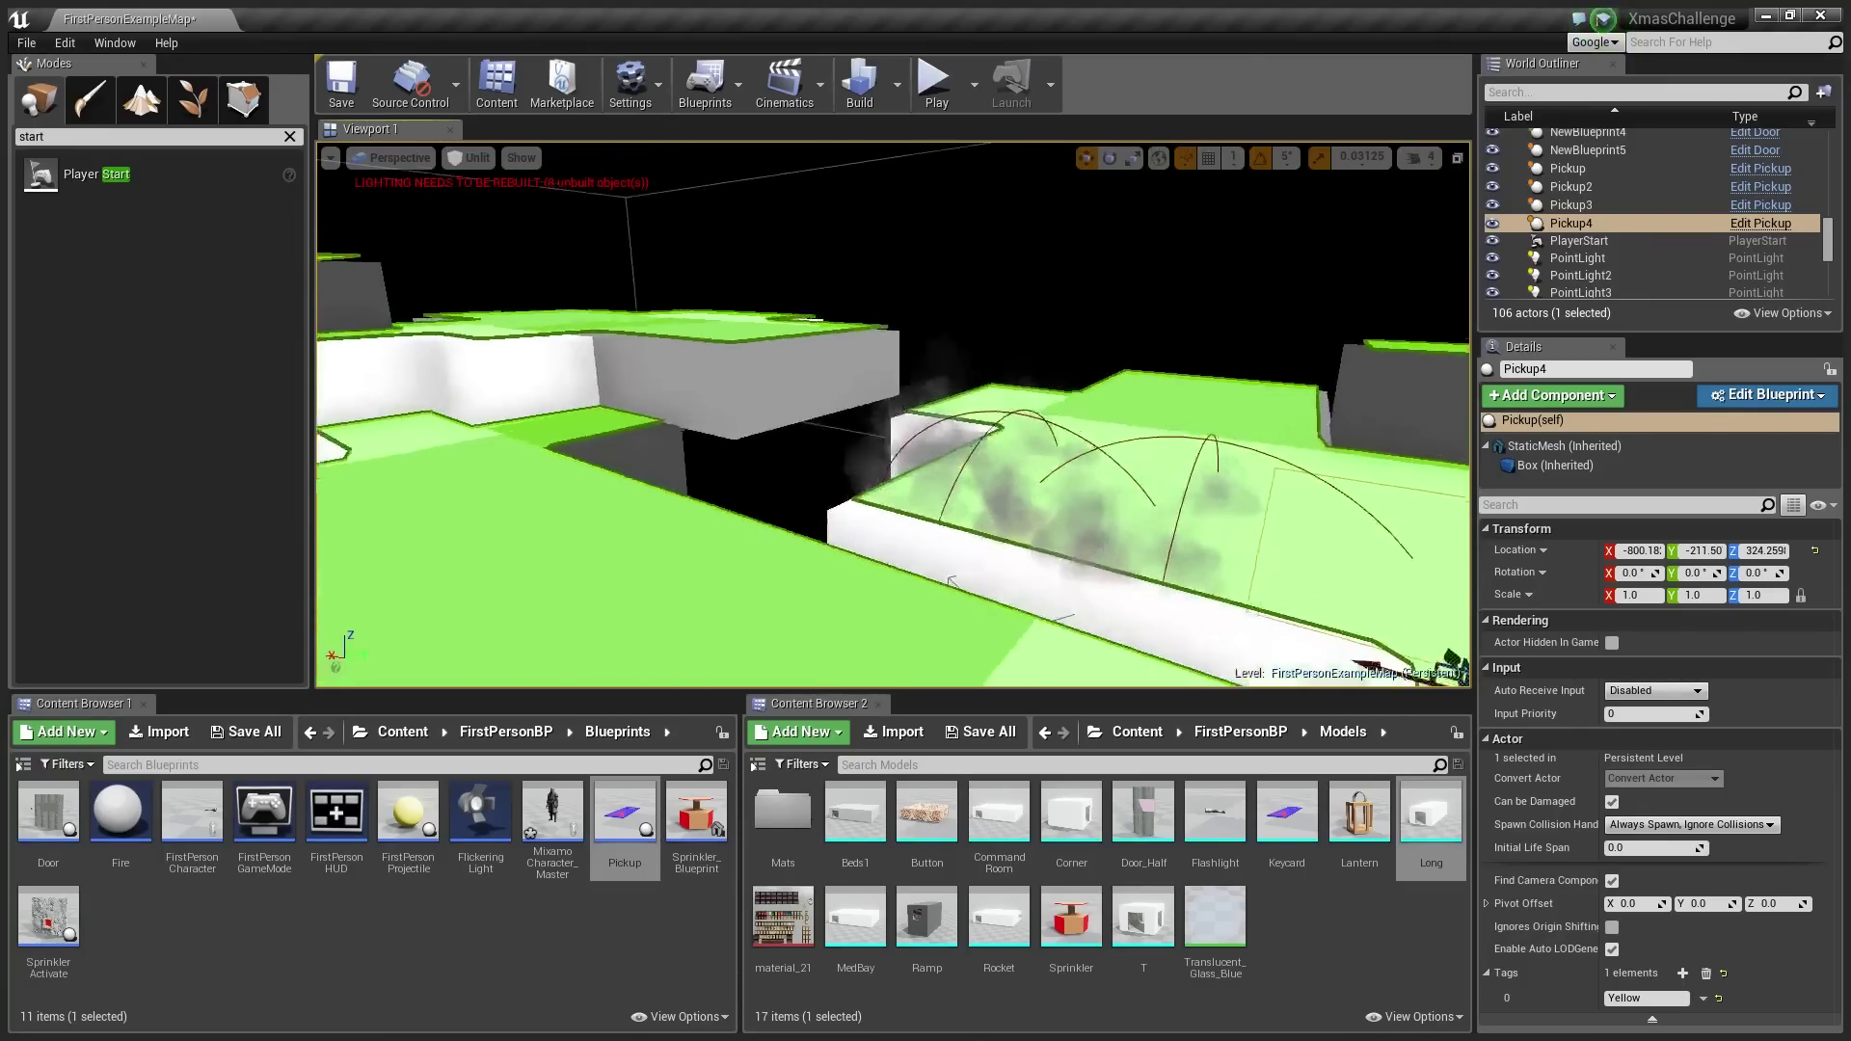
{"action": "key", "text": "s"}
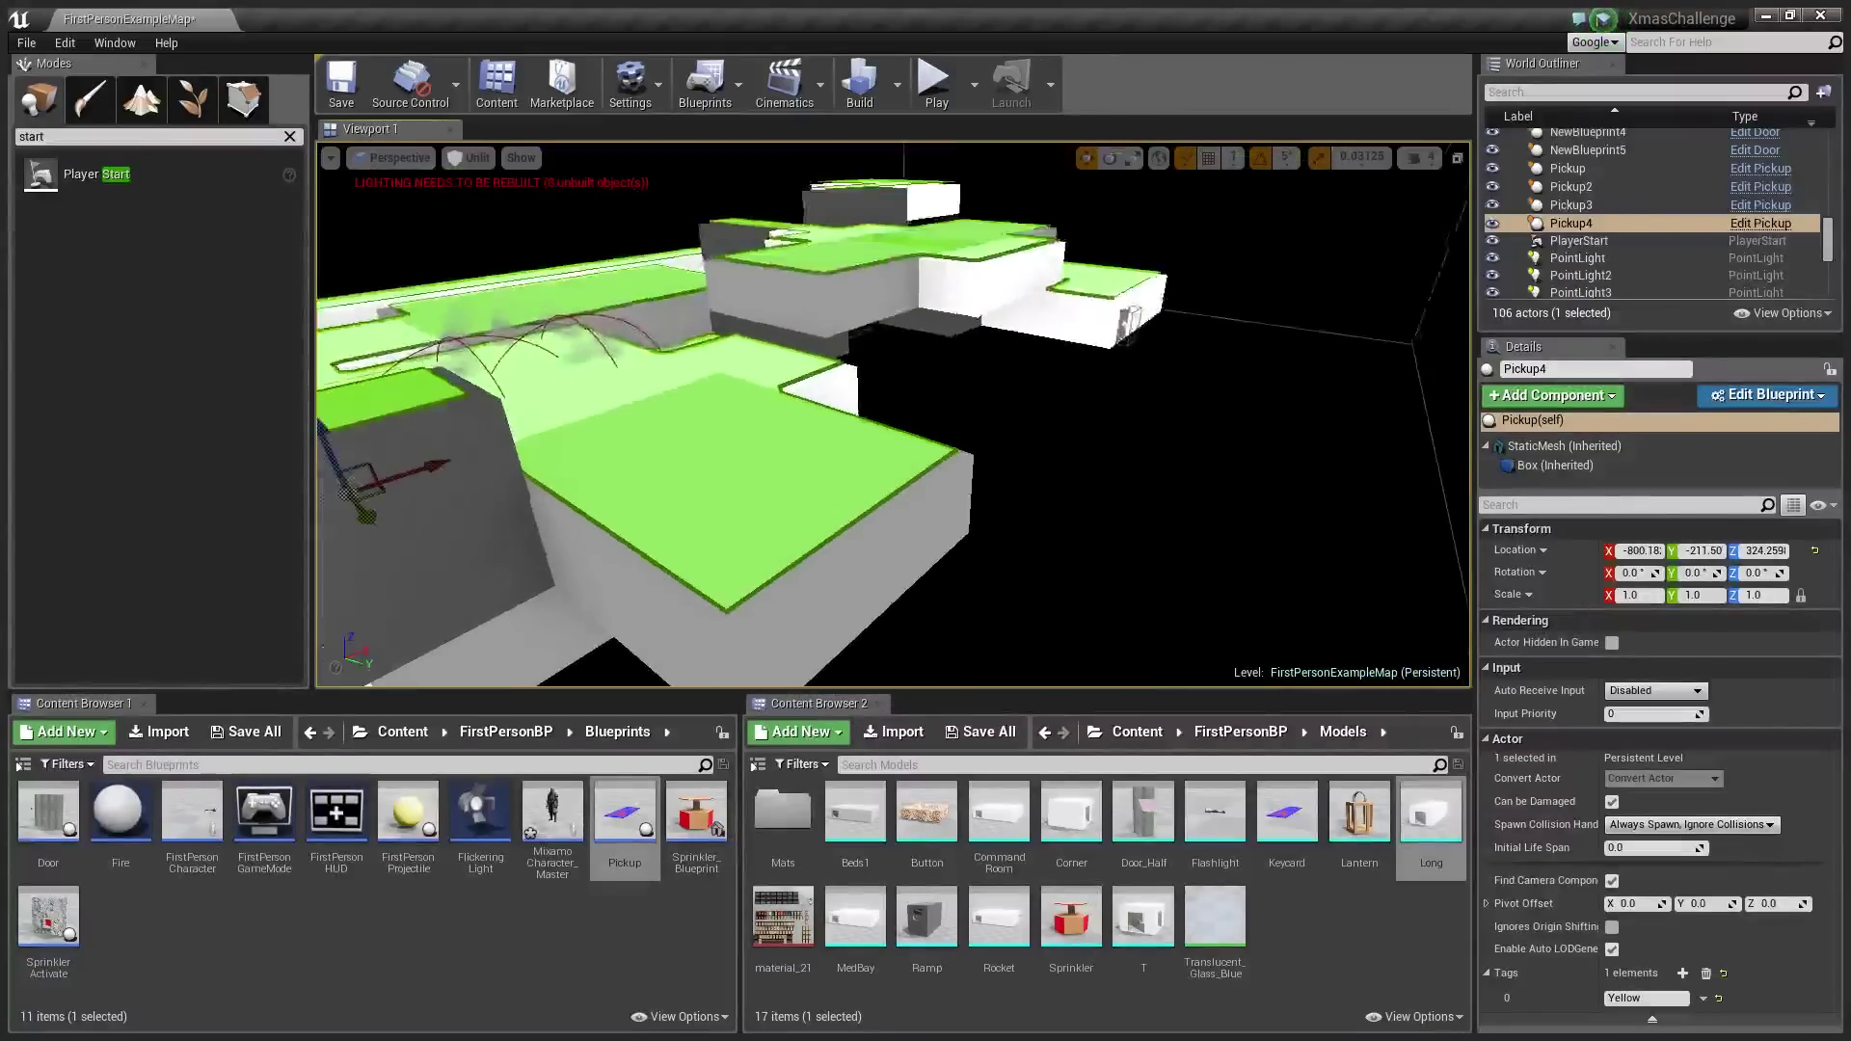
{"action": "key", "text": "a"}
{"action": "key", "text": "w"}
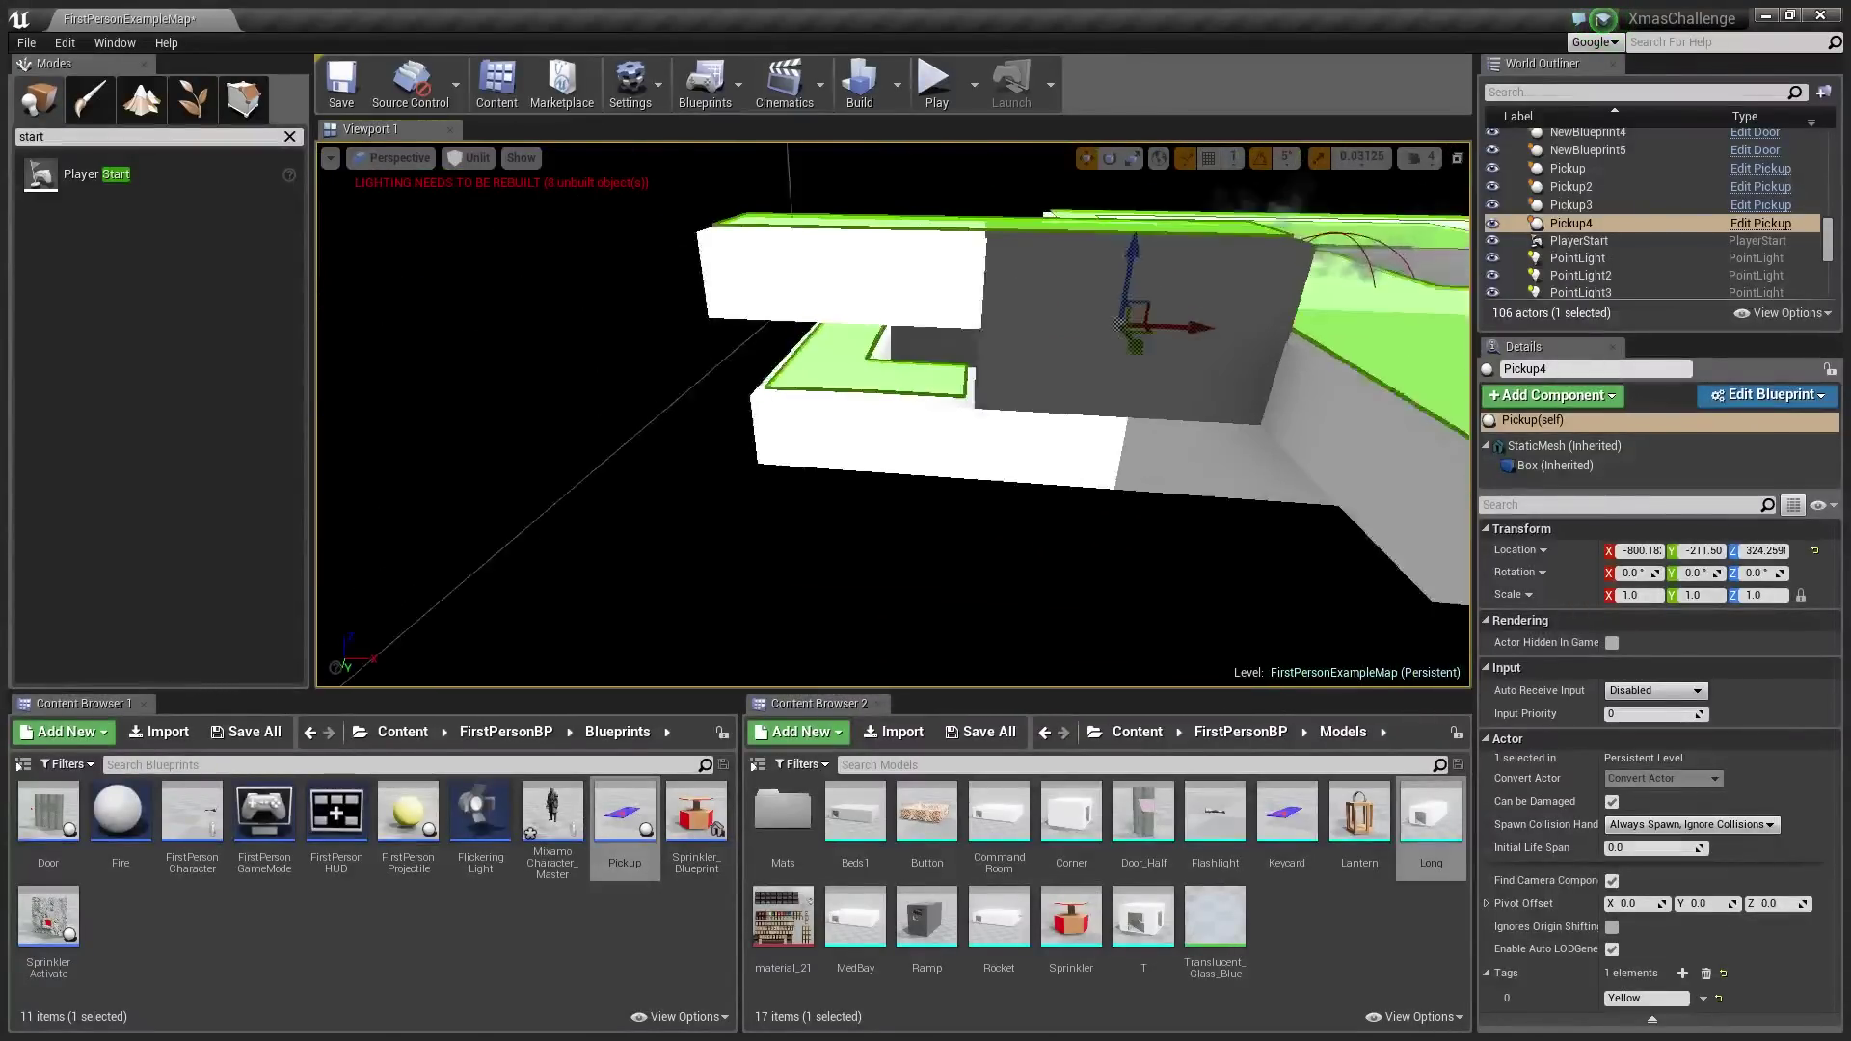
{"action": "key", "text": "d"}
{"action": "key", "text": "d"}
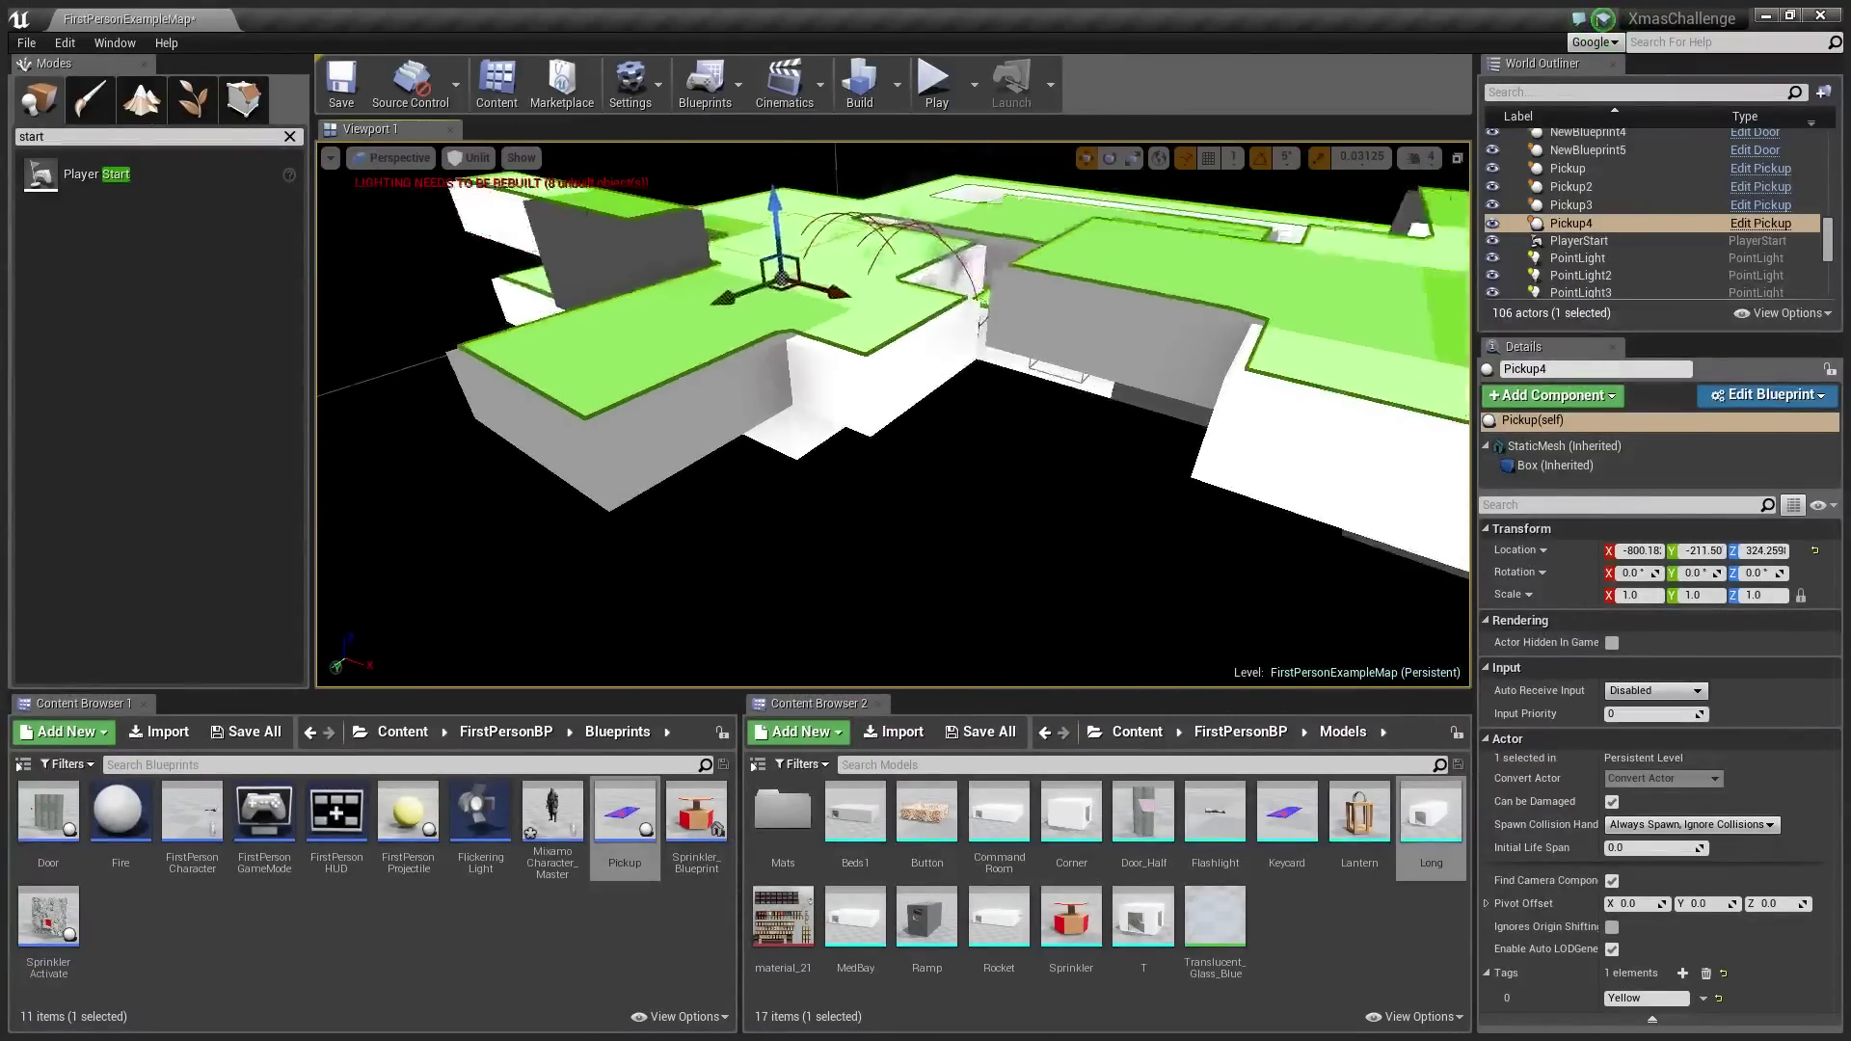
{"action": "key", "text": "d"}
Move the view inside the ship in front of the closed corridor door and start a play test from the current camera location
{"action": "right_click_drag", "start_coordinate": [1124, 453], "coordinate": [1124, 453]}
{"action": "key", "text": "w"}
{"action": "left_click", "coordinate": [1124, 454]}
{"action": "key", "text": "w"}
{"action": "key", "text": "w"}
{"action": "left_click", "coordinate": [973, 87]}
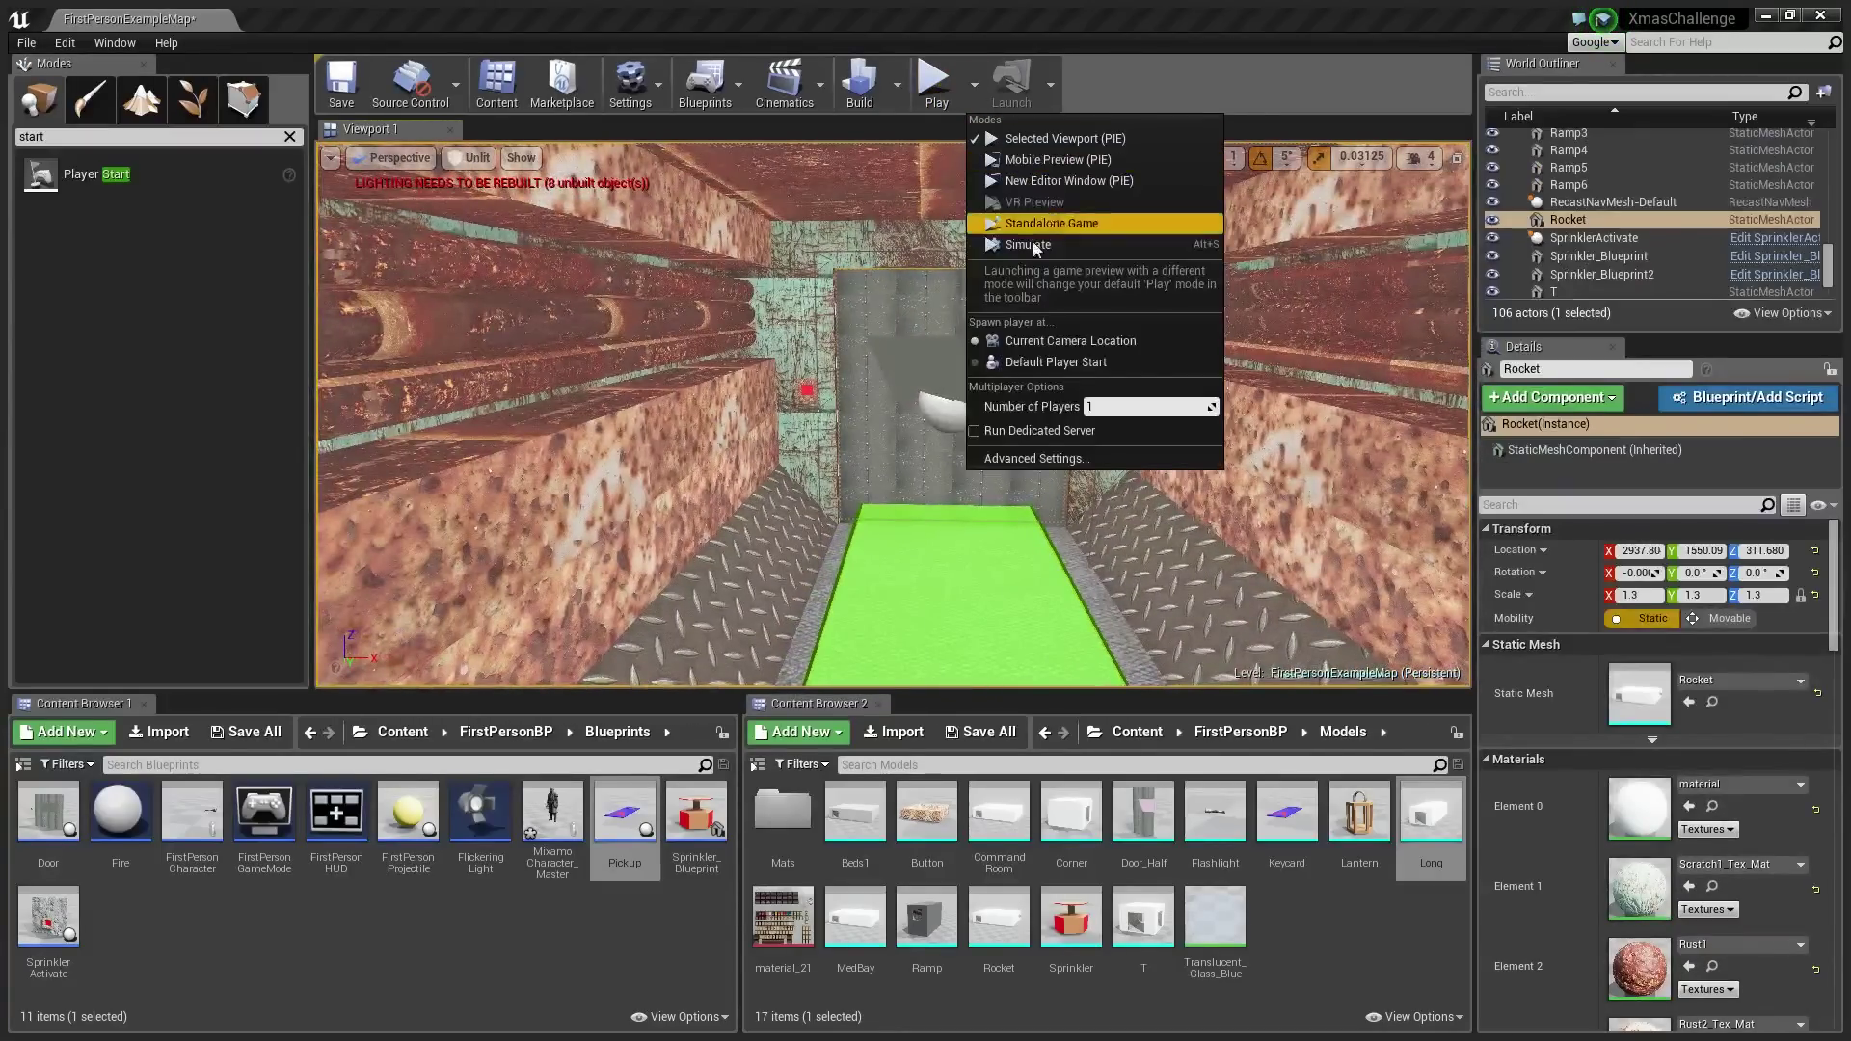
{"action": "left_click", "coordinate": [922, 71]}
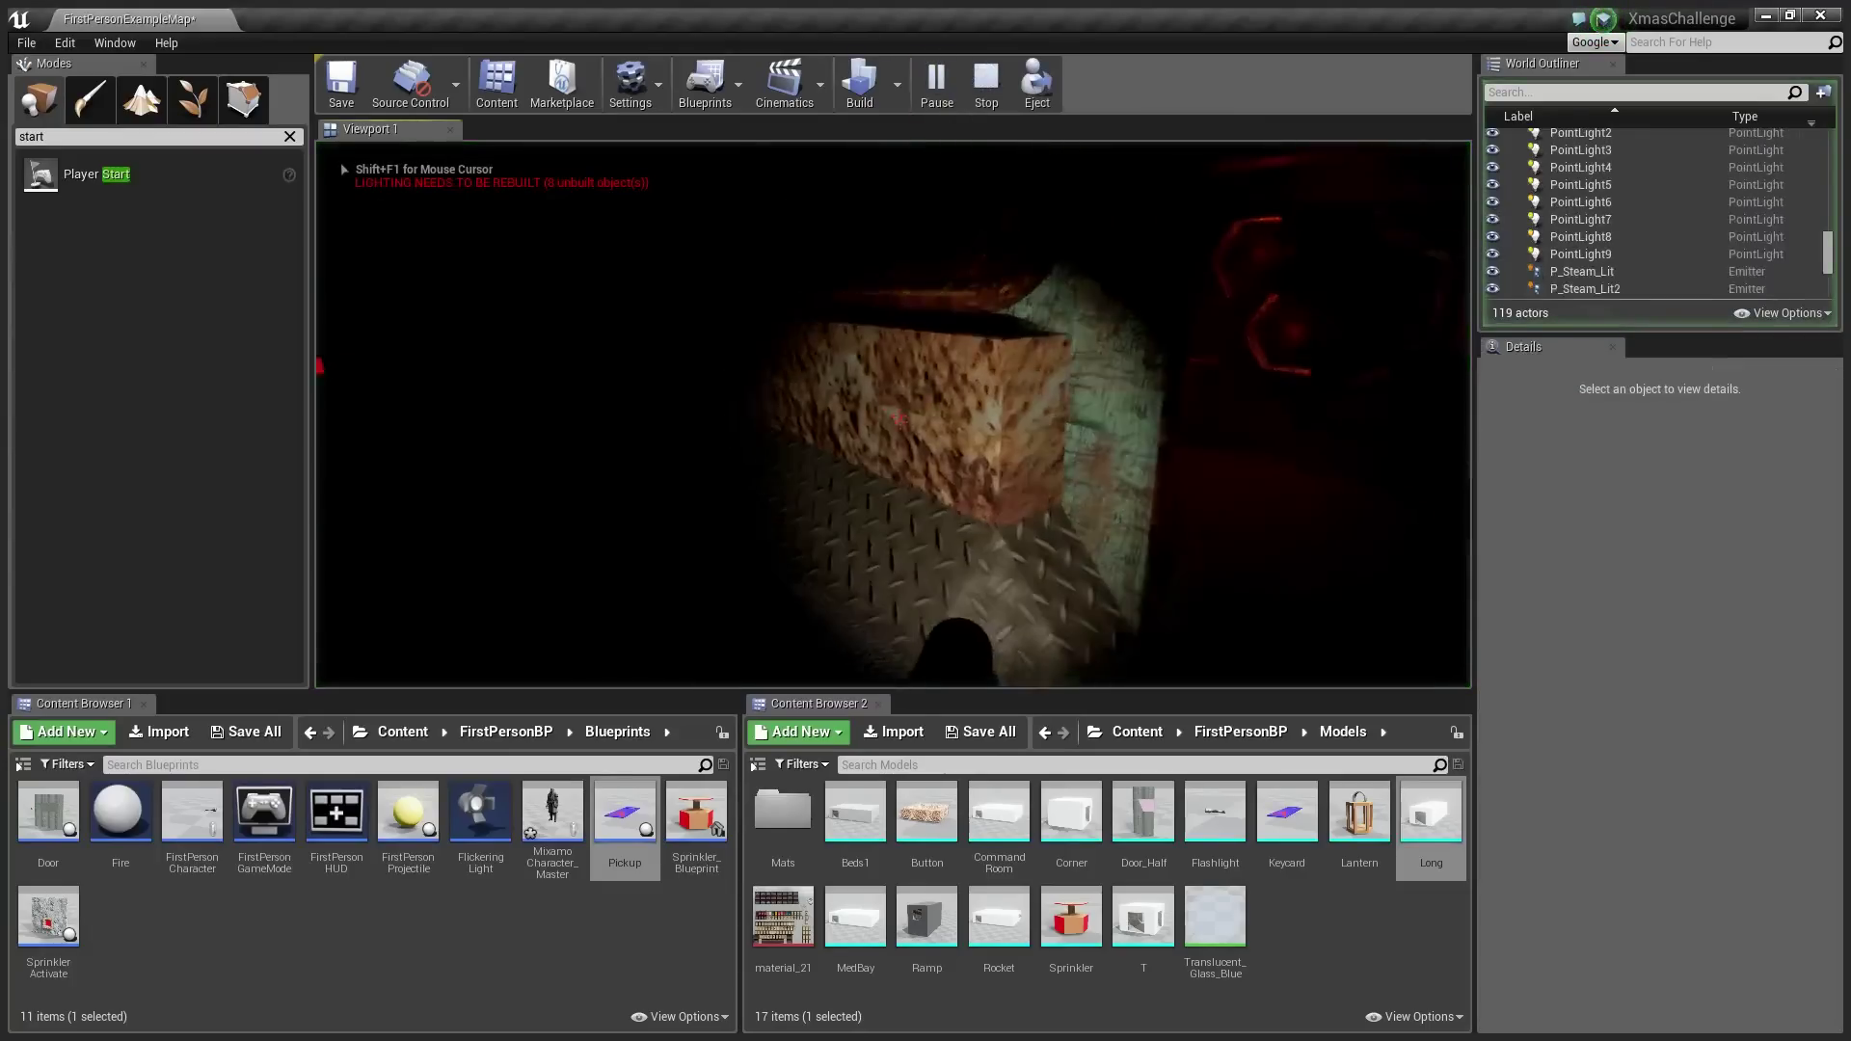
Toggle the flashlight off and on while walking through the dark room with steam and red hexagonal lights
{"action": "key", "text": "f"}
{"action": "key", "text": "w"}
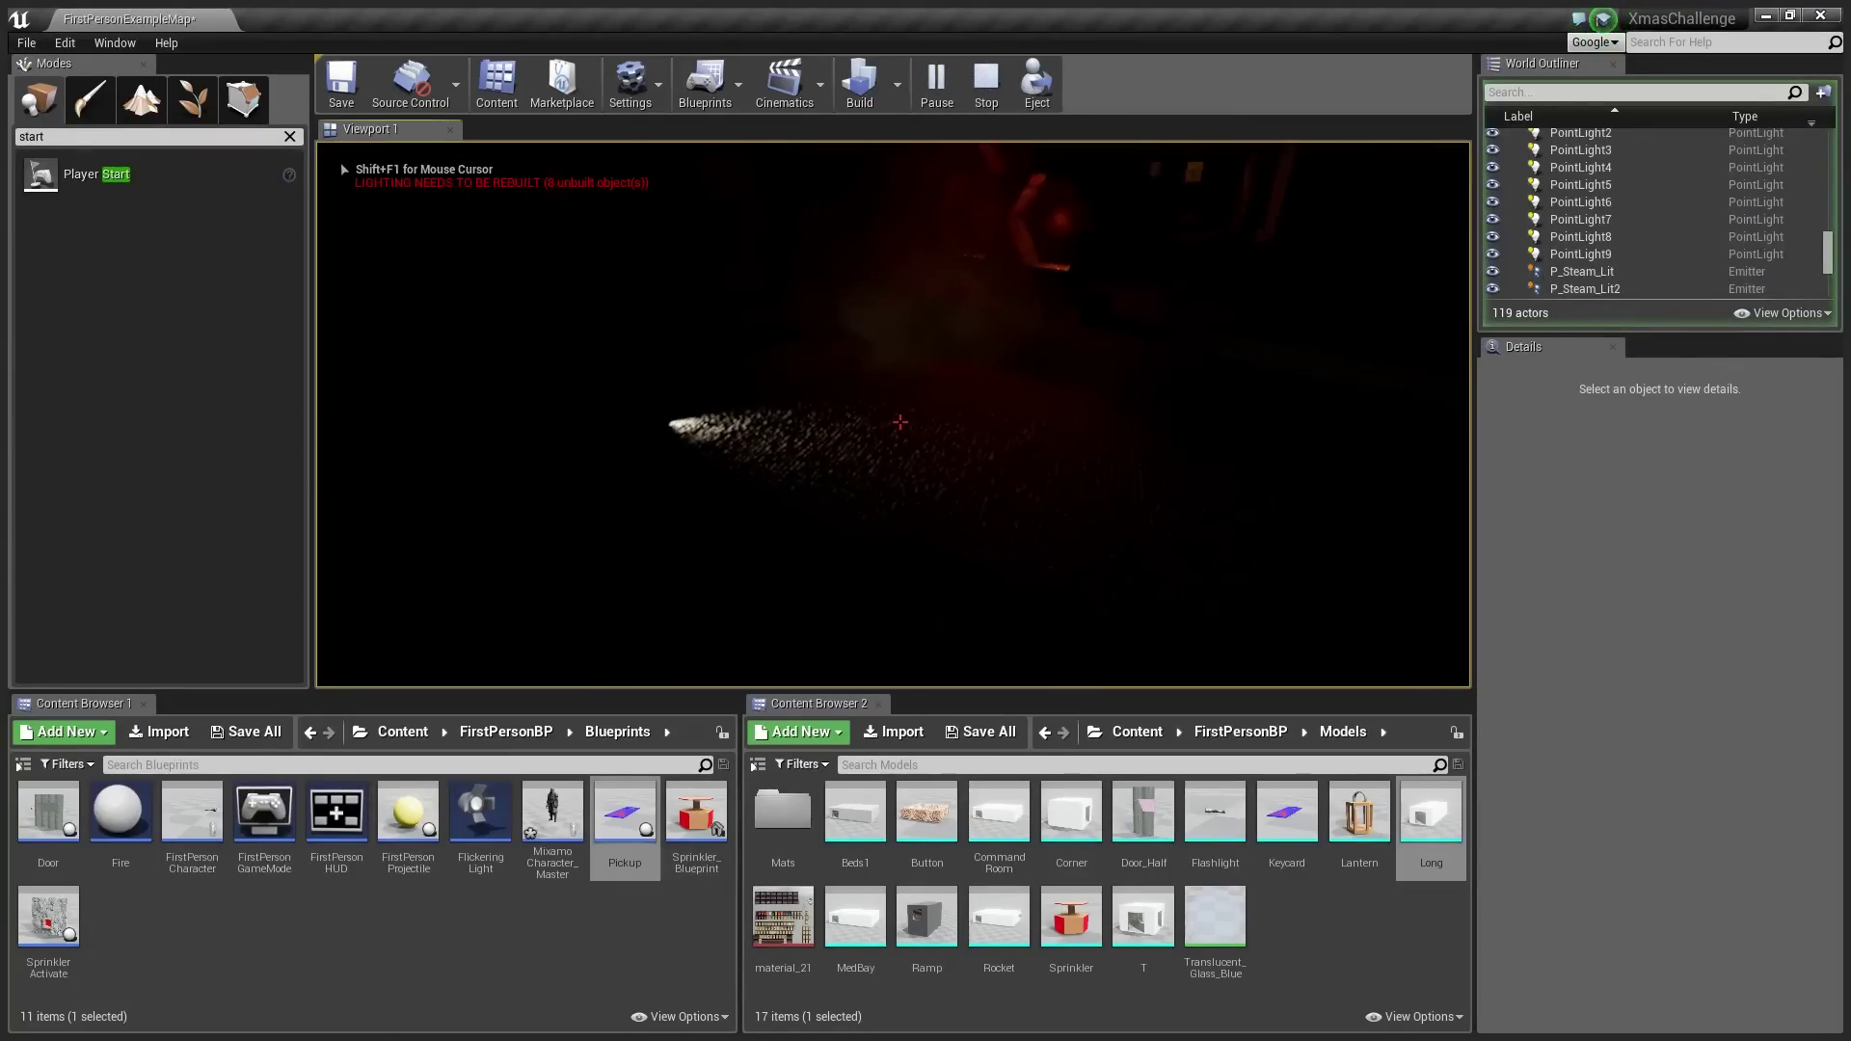
{"action": "key", "text": "f"}
{"action": "key", "text": "f"}
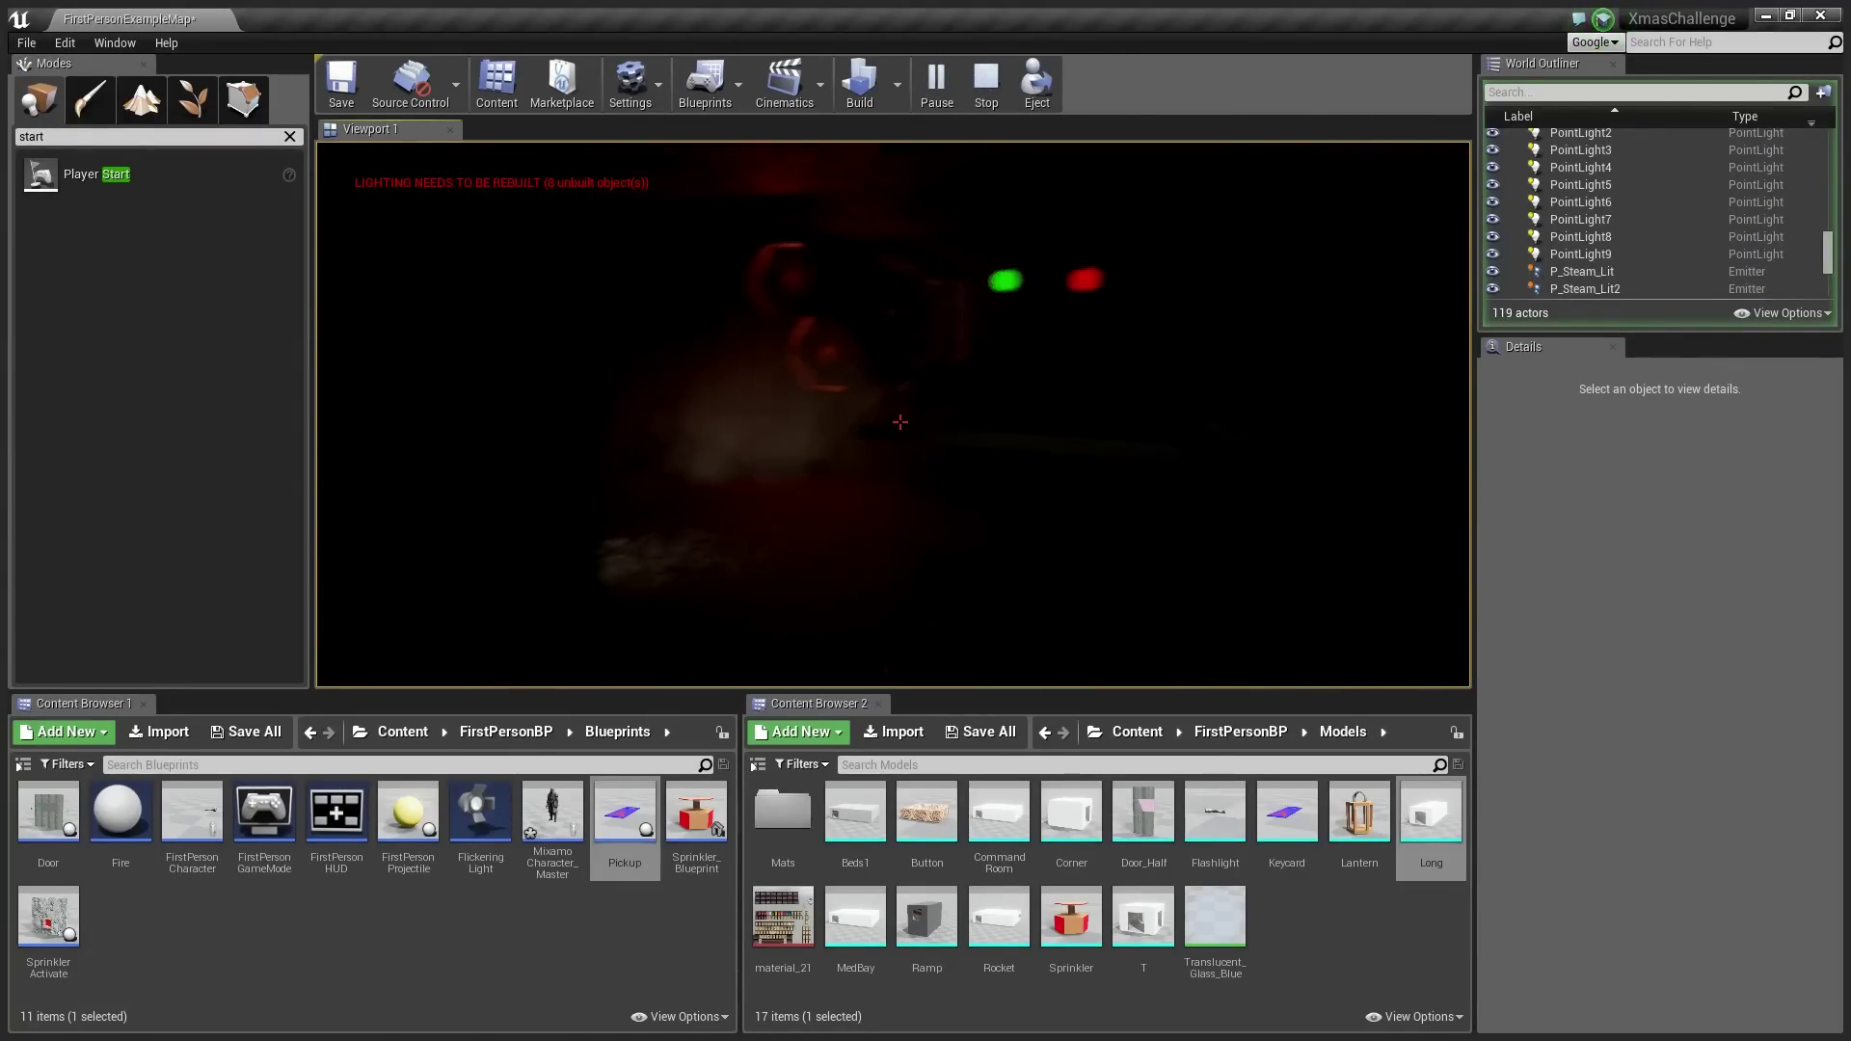
{"action": "key", "text": "w"}
{"action": "key", "text": "f"}
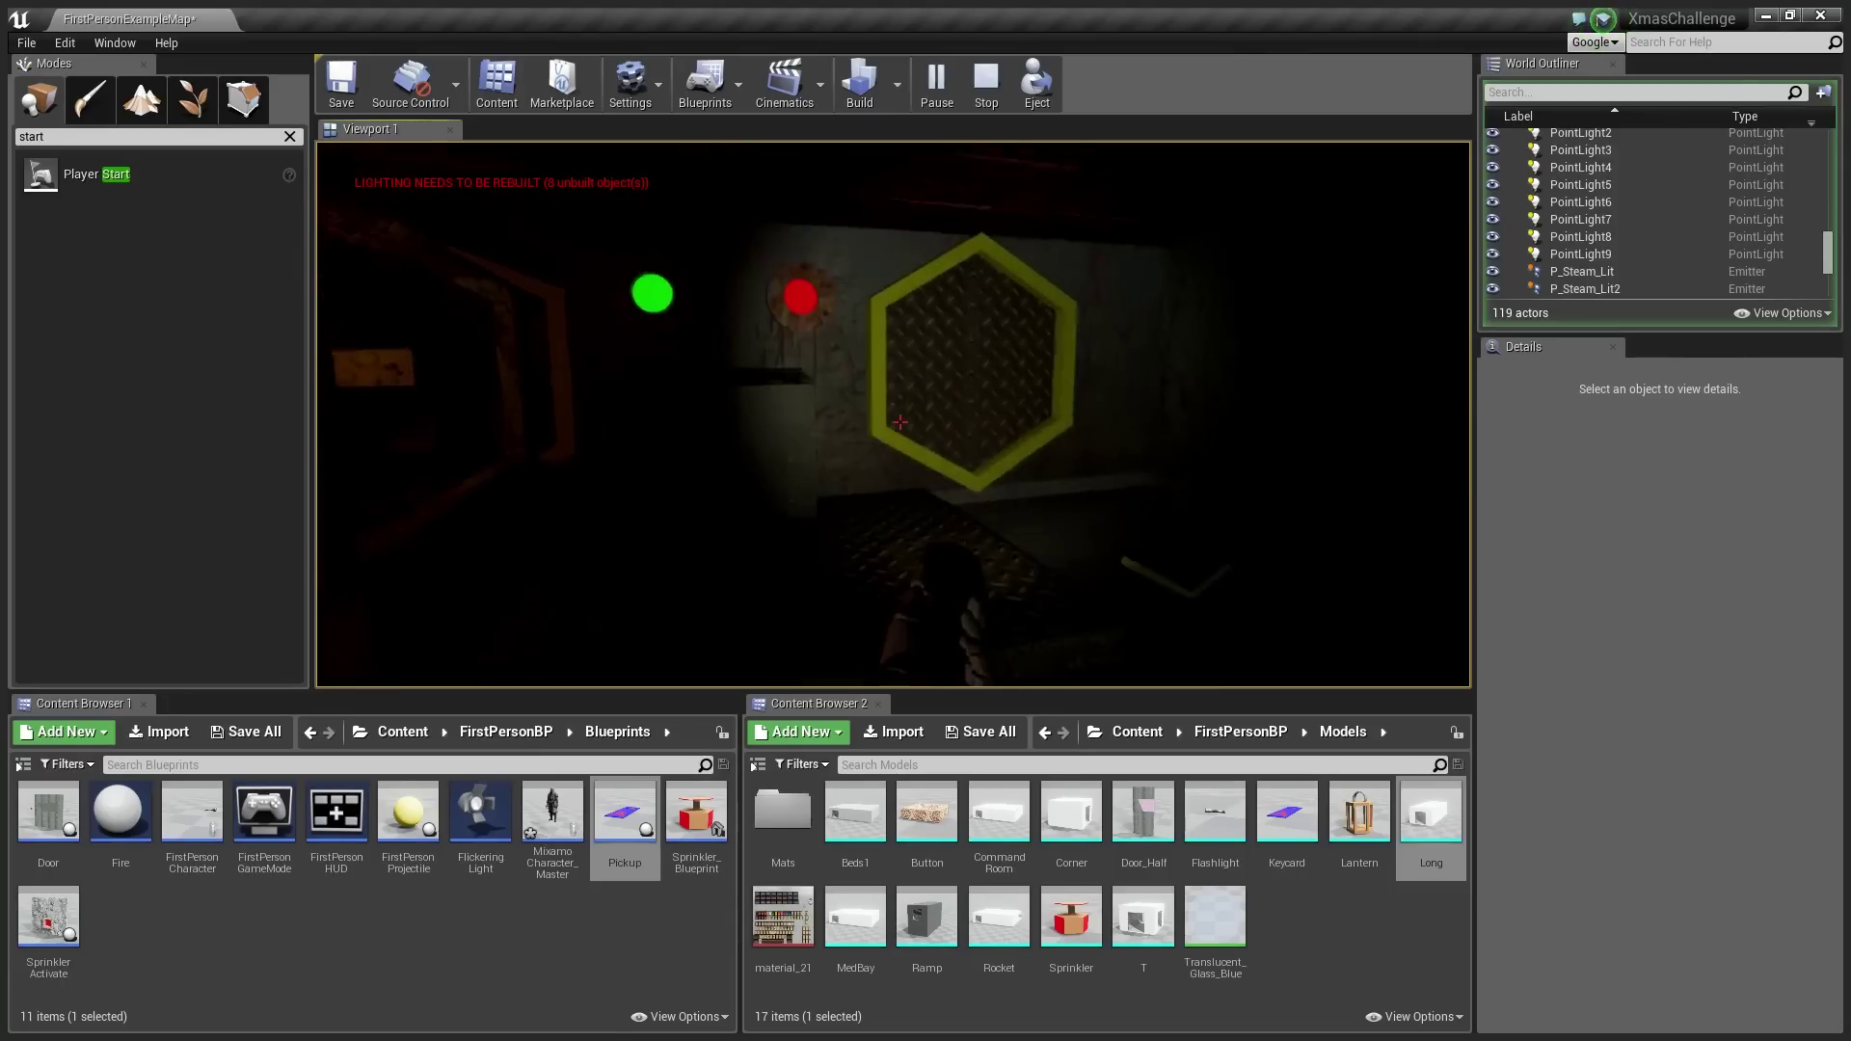
{"action": "key", "text": "w"}
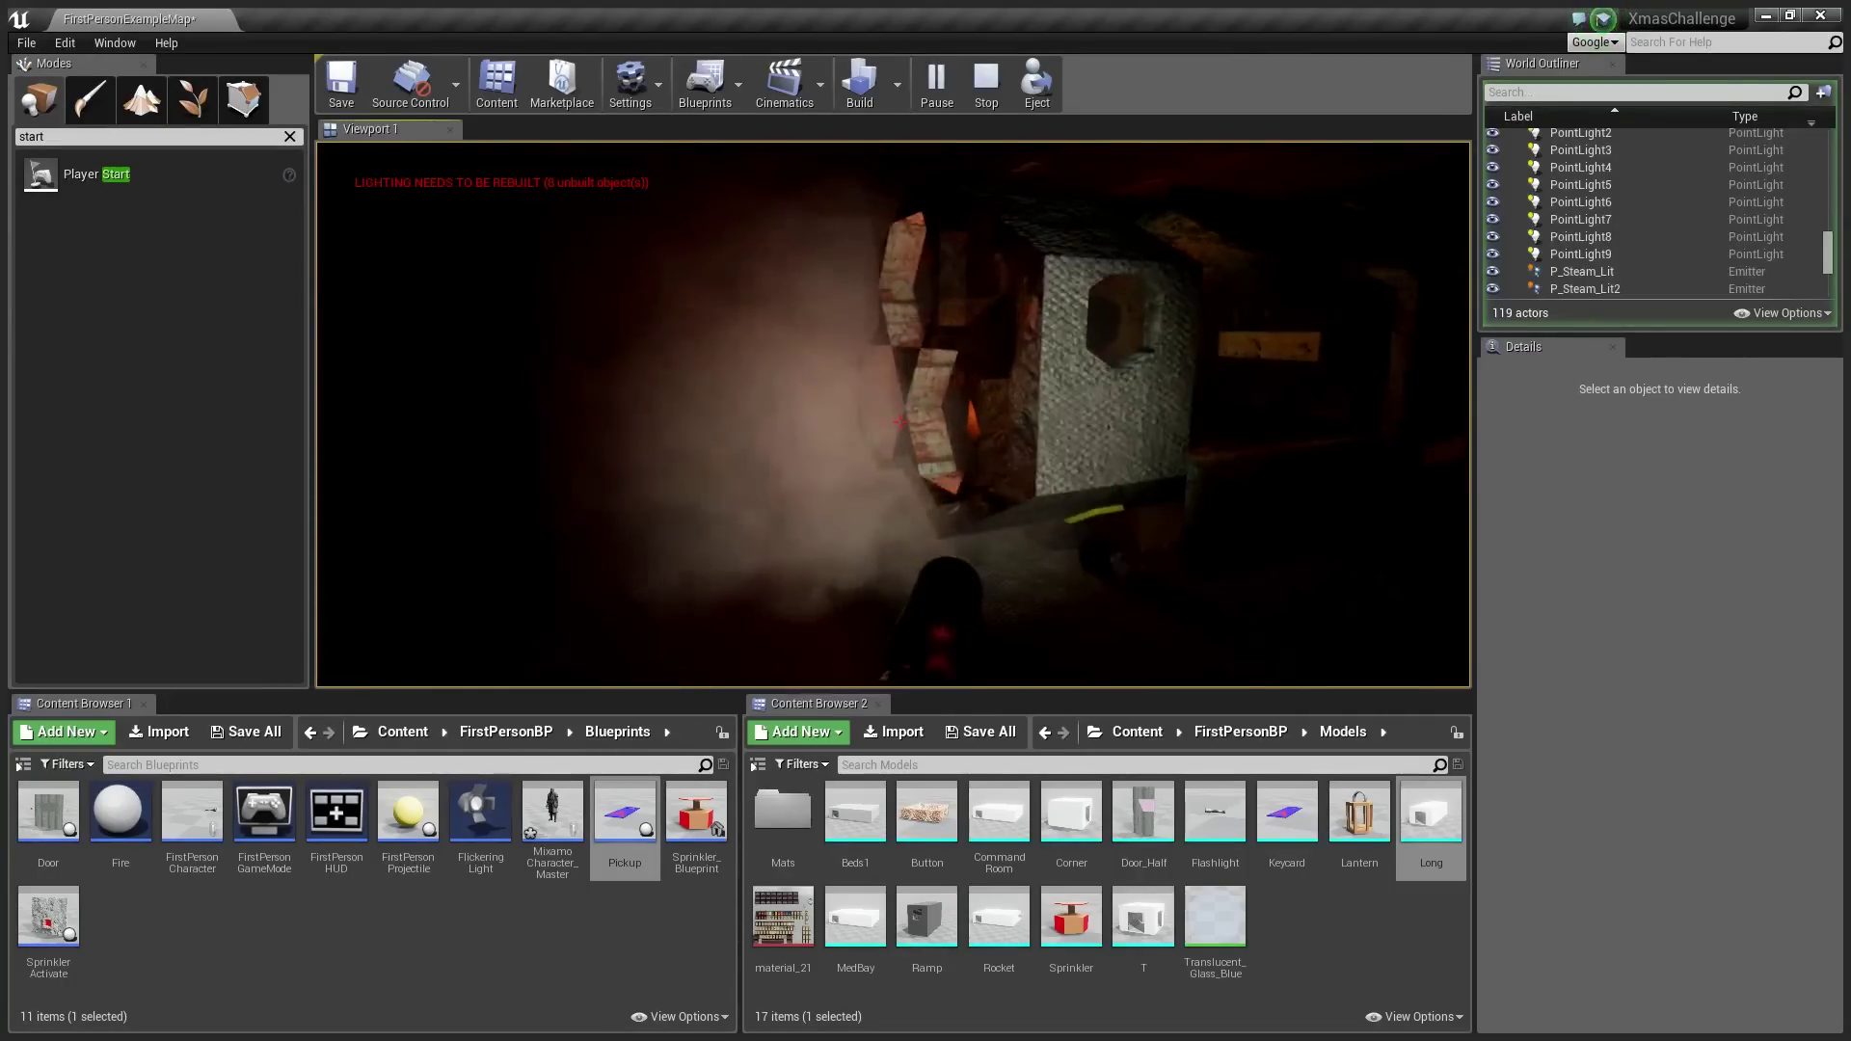
{"action": "key", "text": "f"}
{"action": "key", "text": "f"}
{"action": "key", "text": "w"}
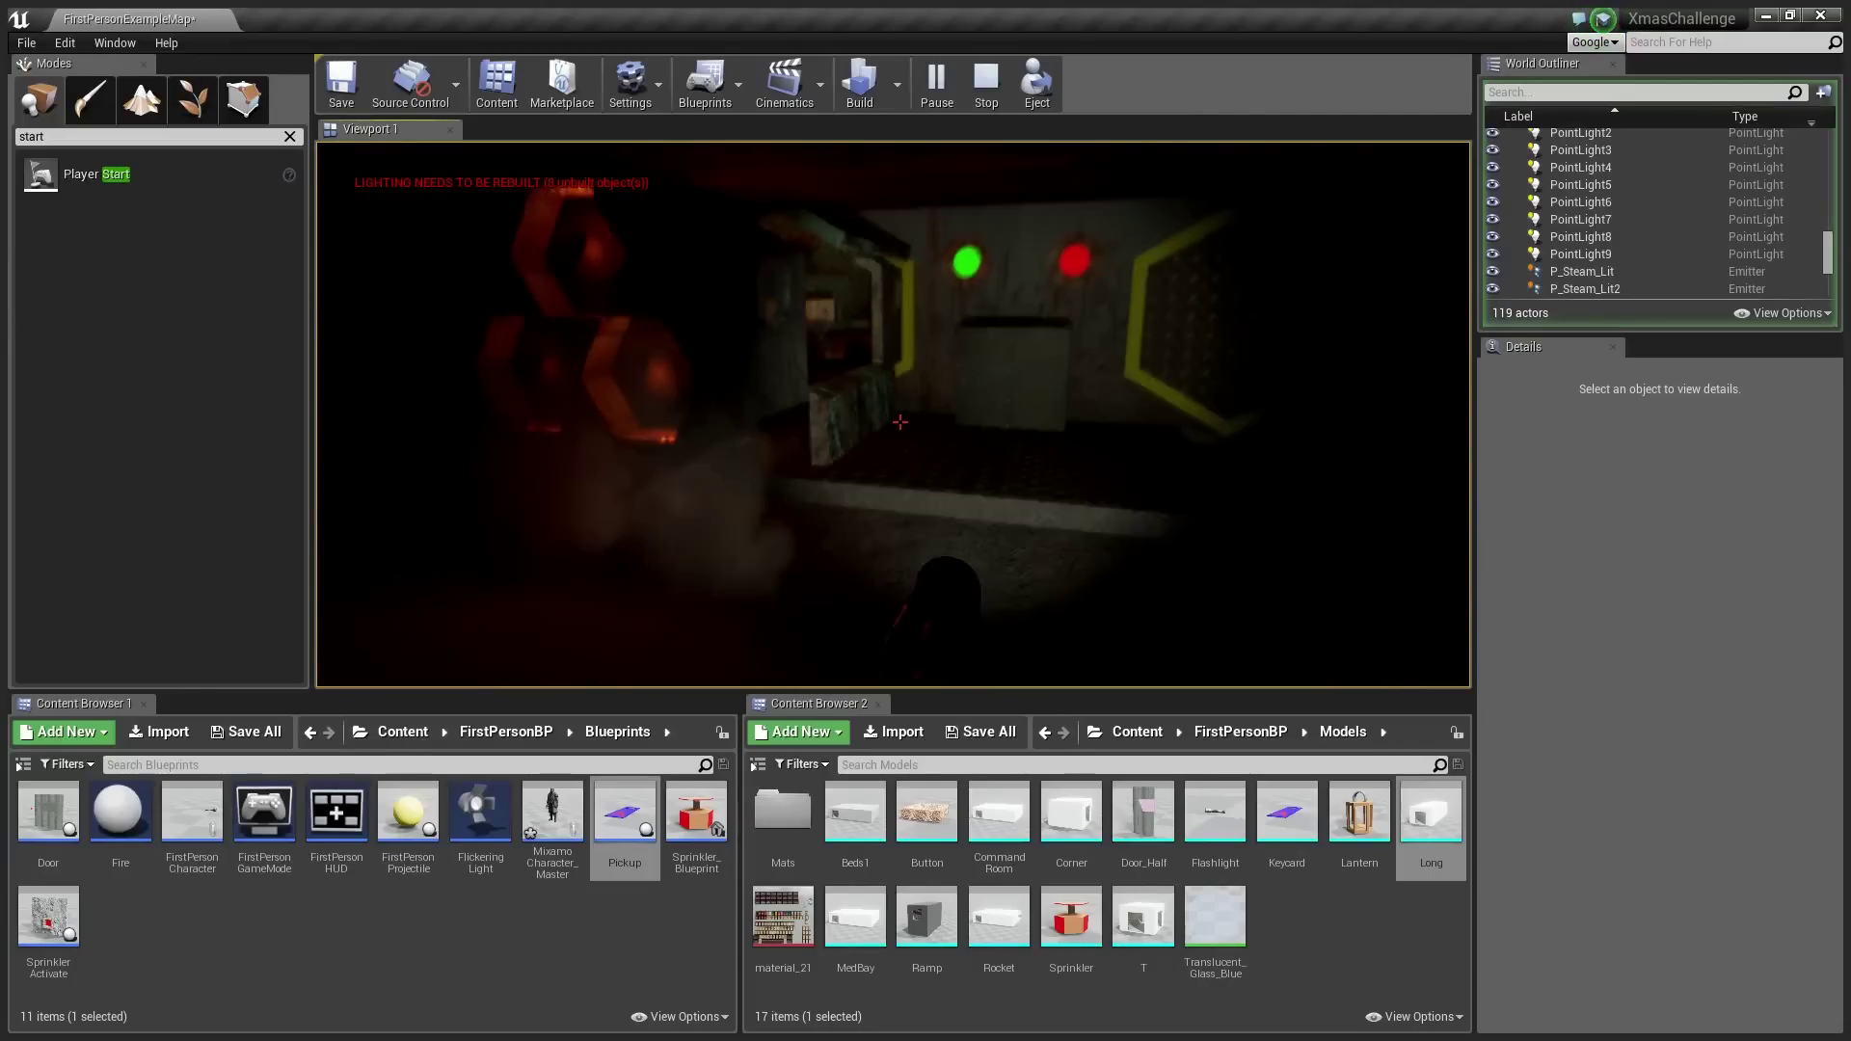
Walk through the rooms and corridor with the flashlight, inspect the area by the blue-marked door, and end the play test
{"action": "key", "text": "w"}
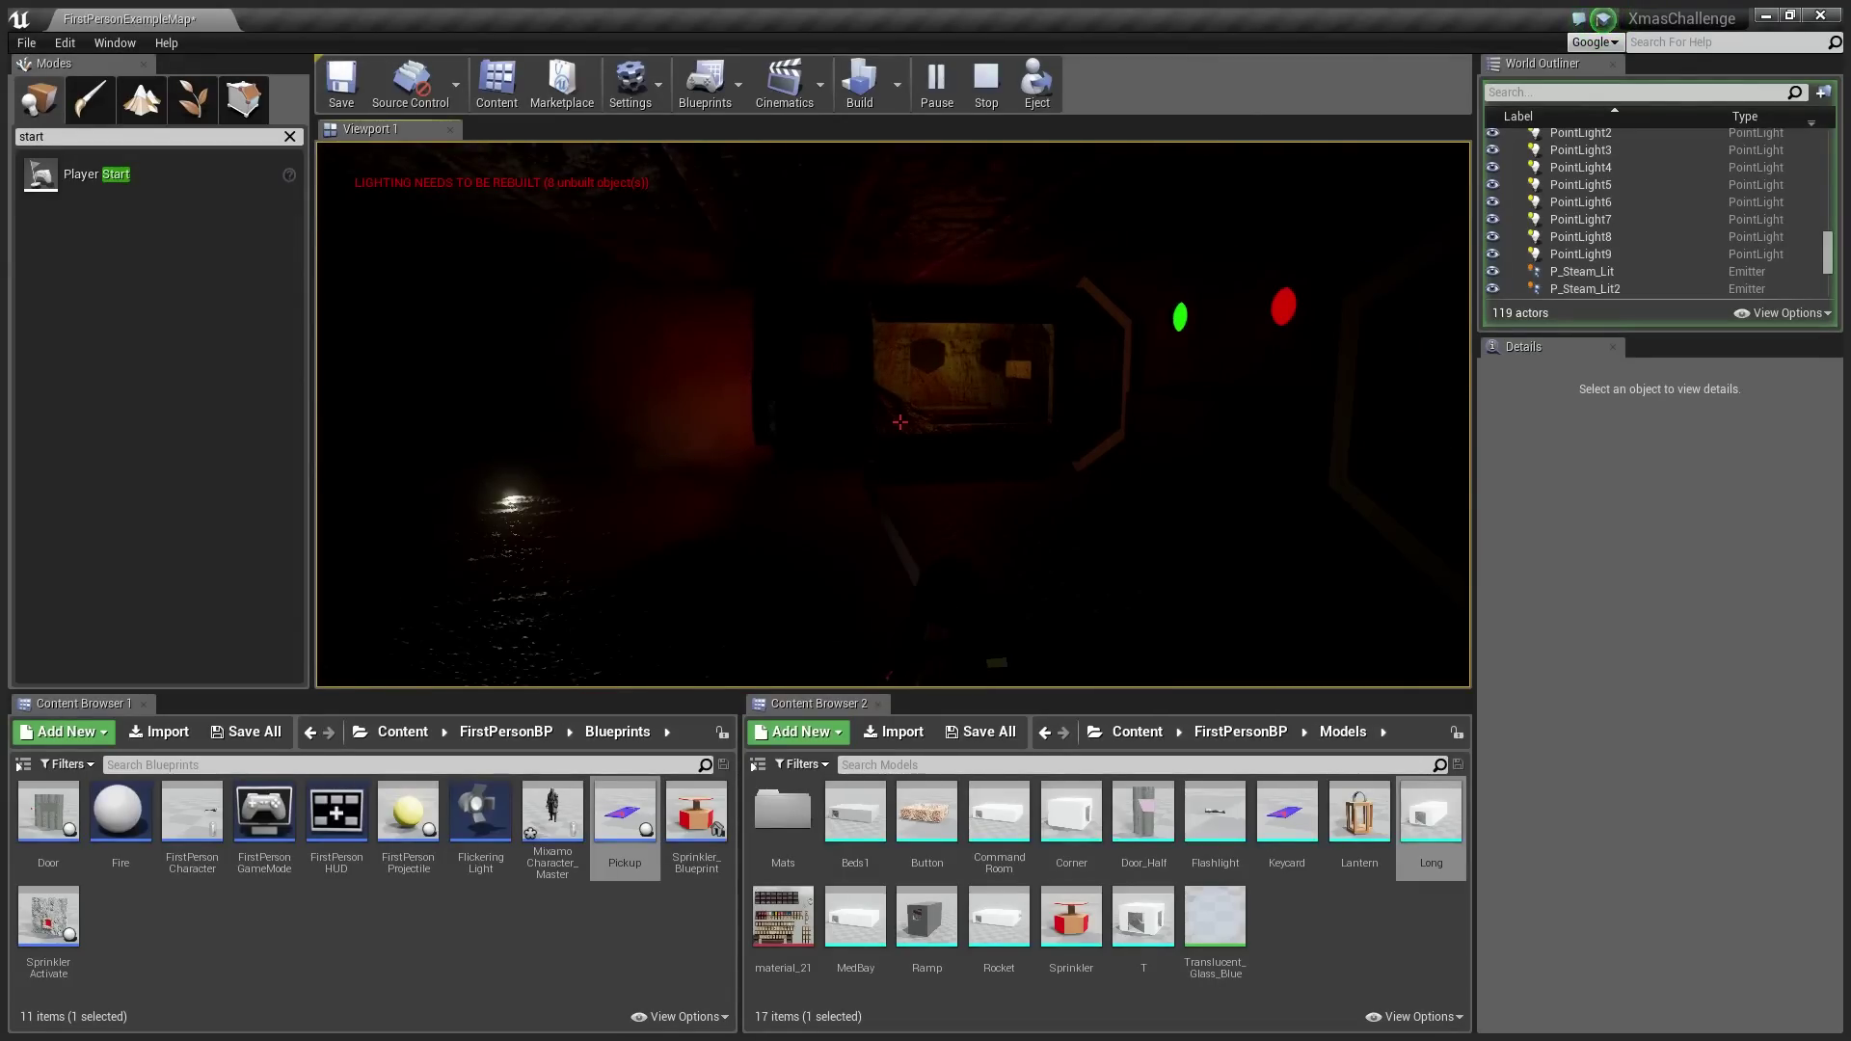
{"action": "key", "text": "w"}
{"action": "key", "text": "f"}
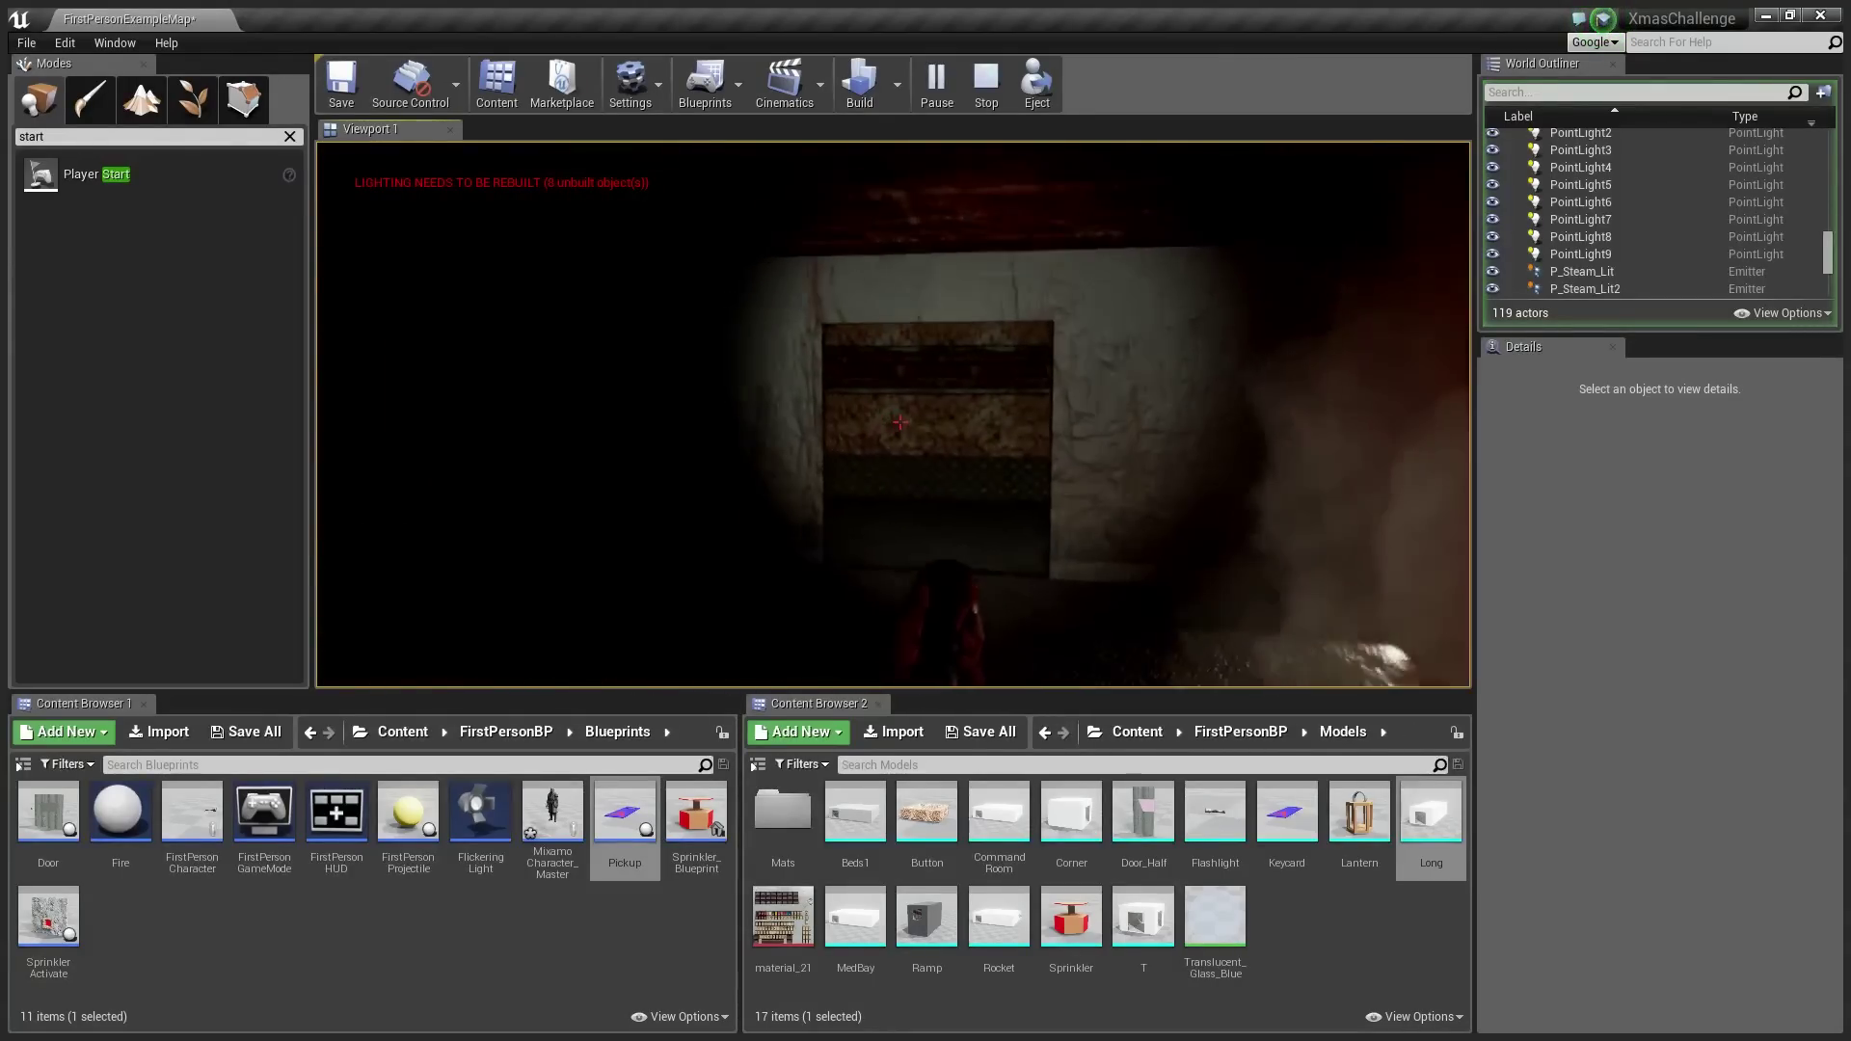
{"action": "key", "text": "w"}
{"action": "key", "text": "w"}
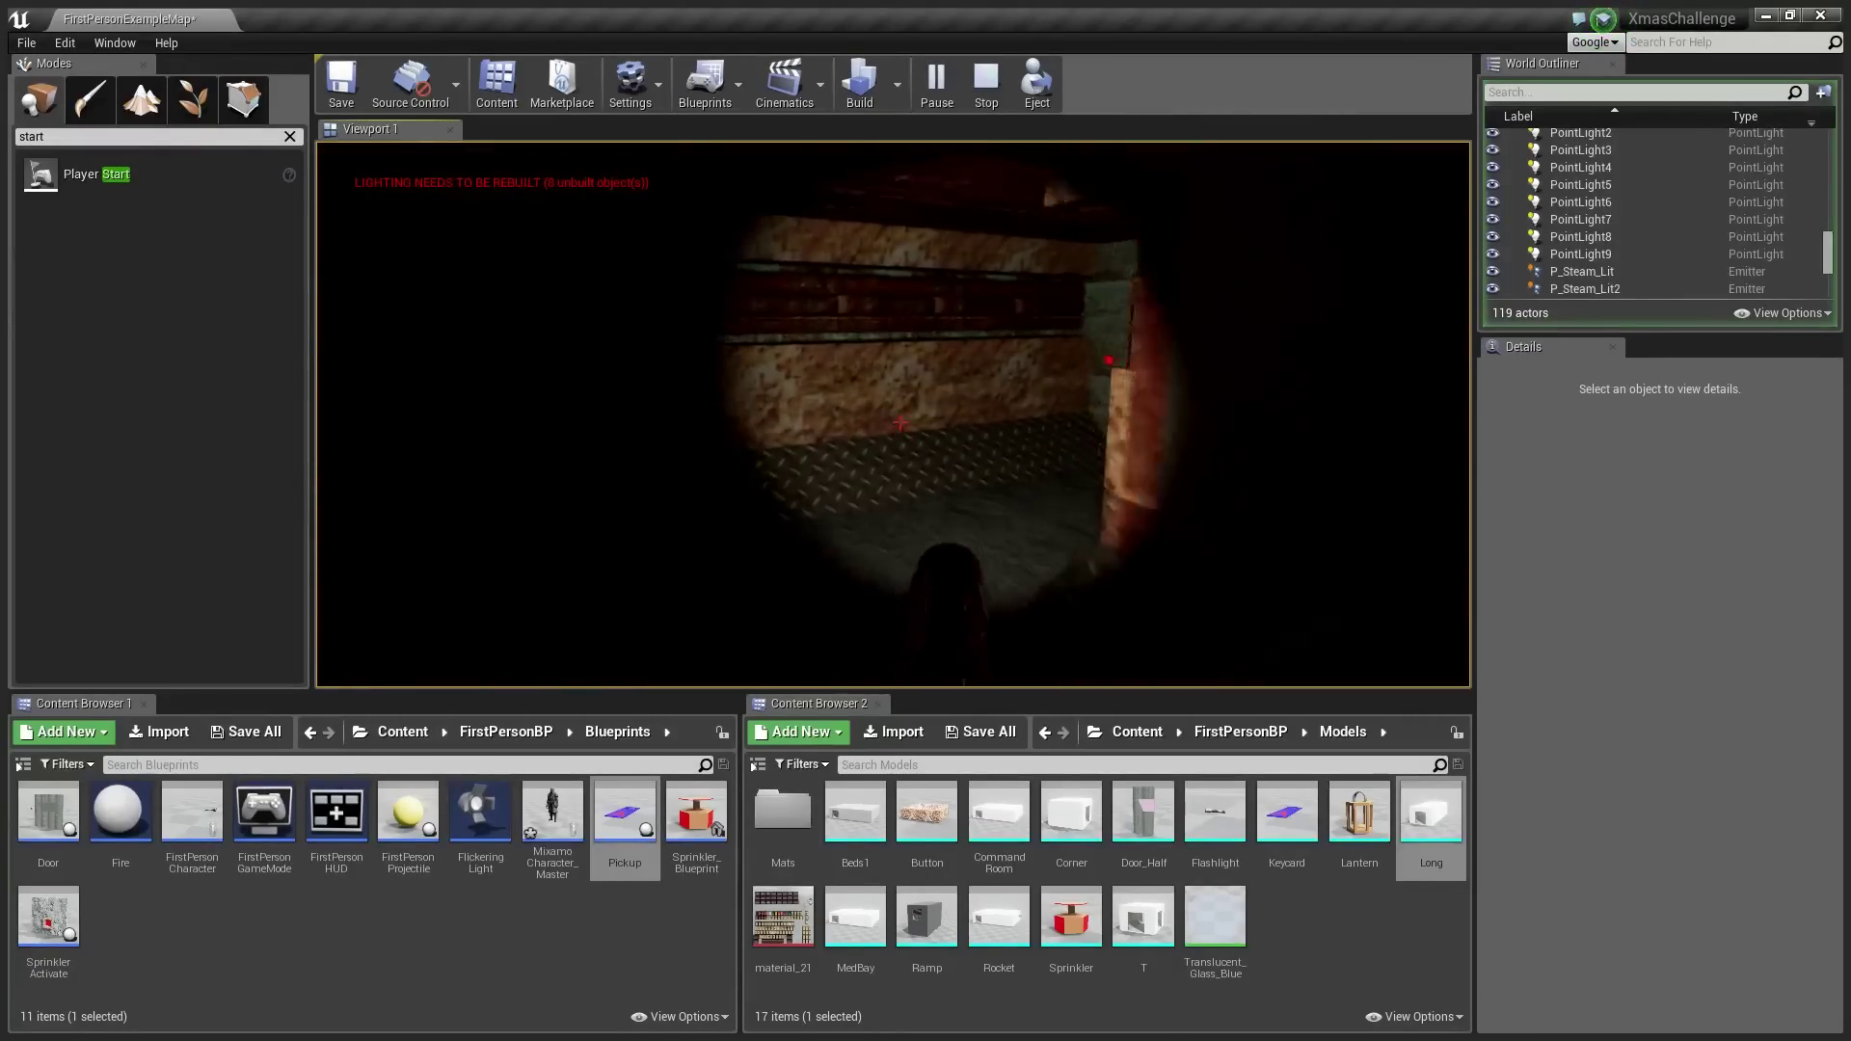
{"action": "key", "text": "w"}
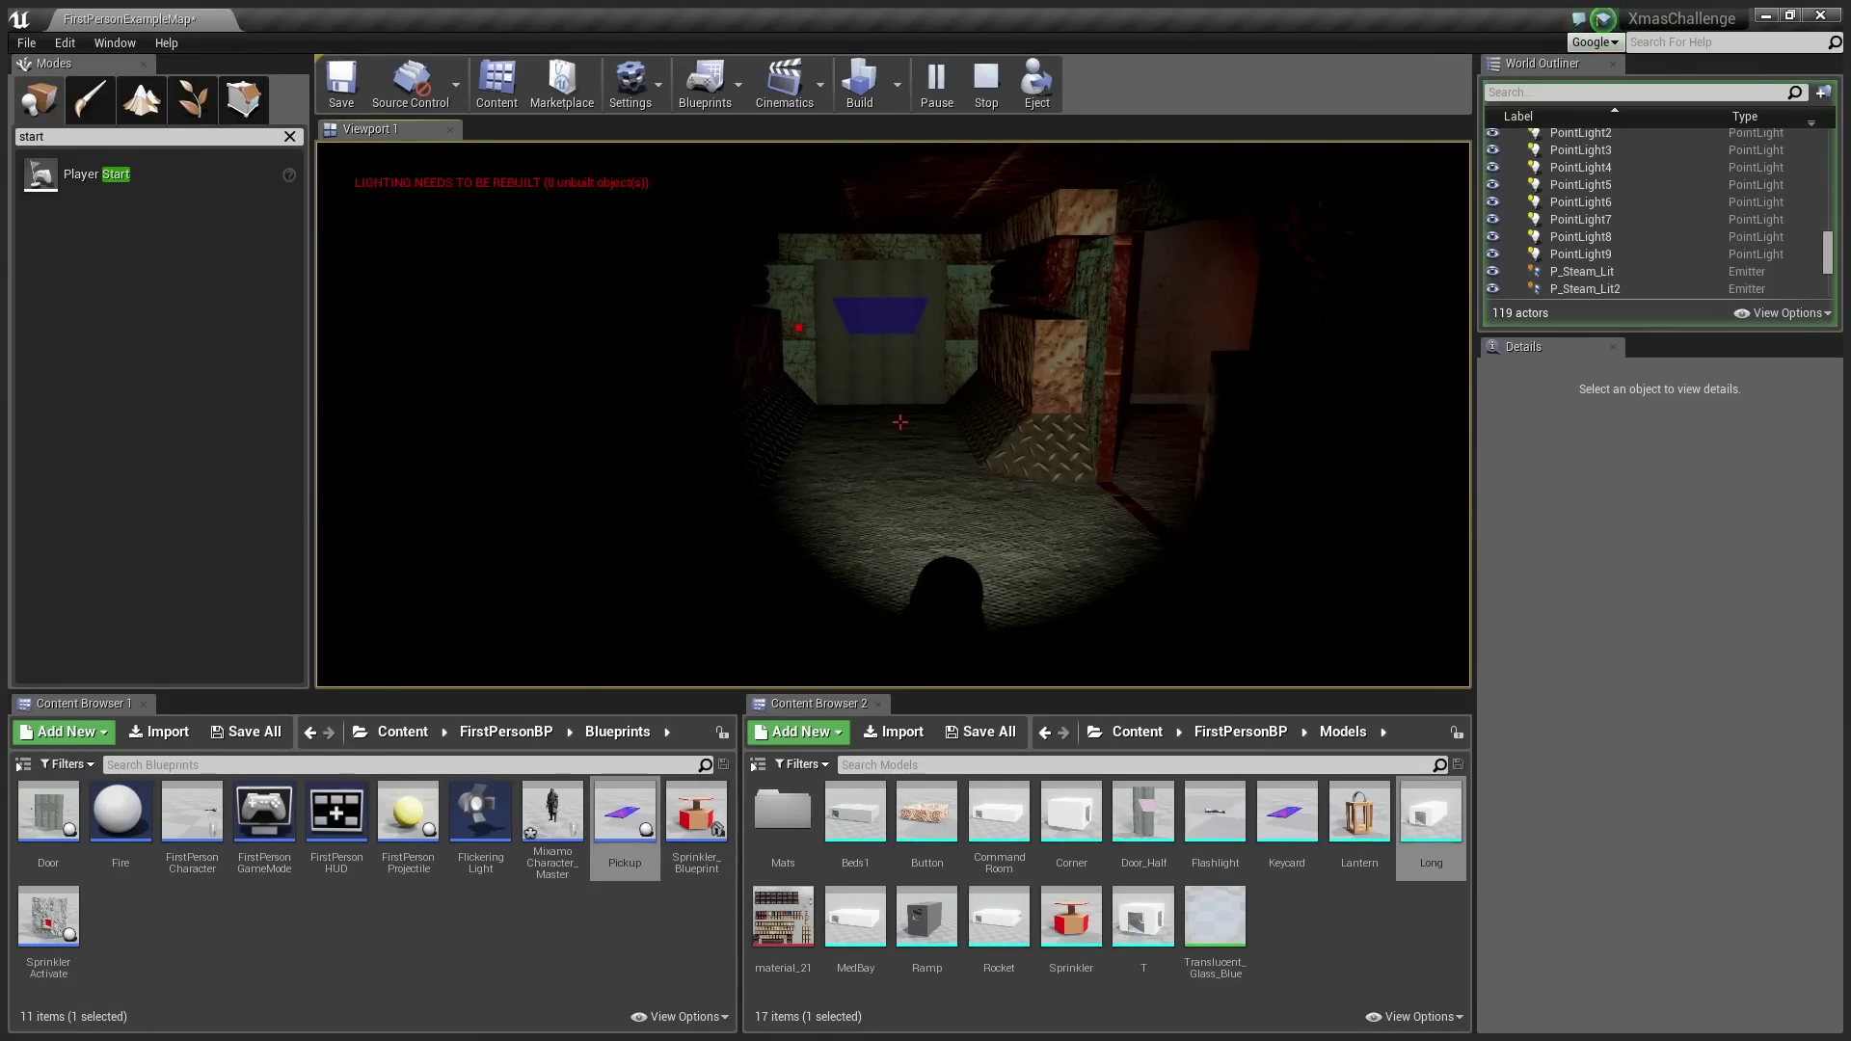
{"action": "key", "text": "w"}
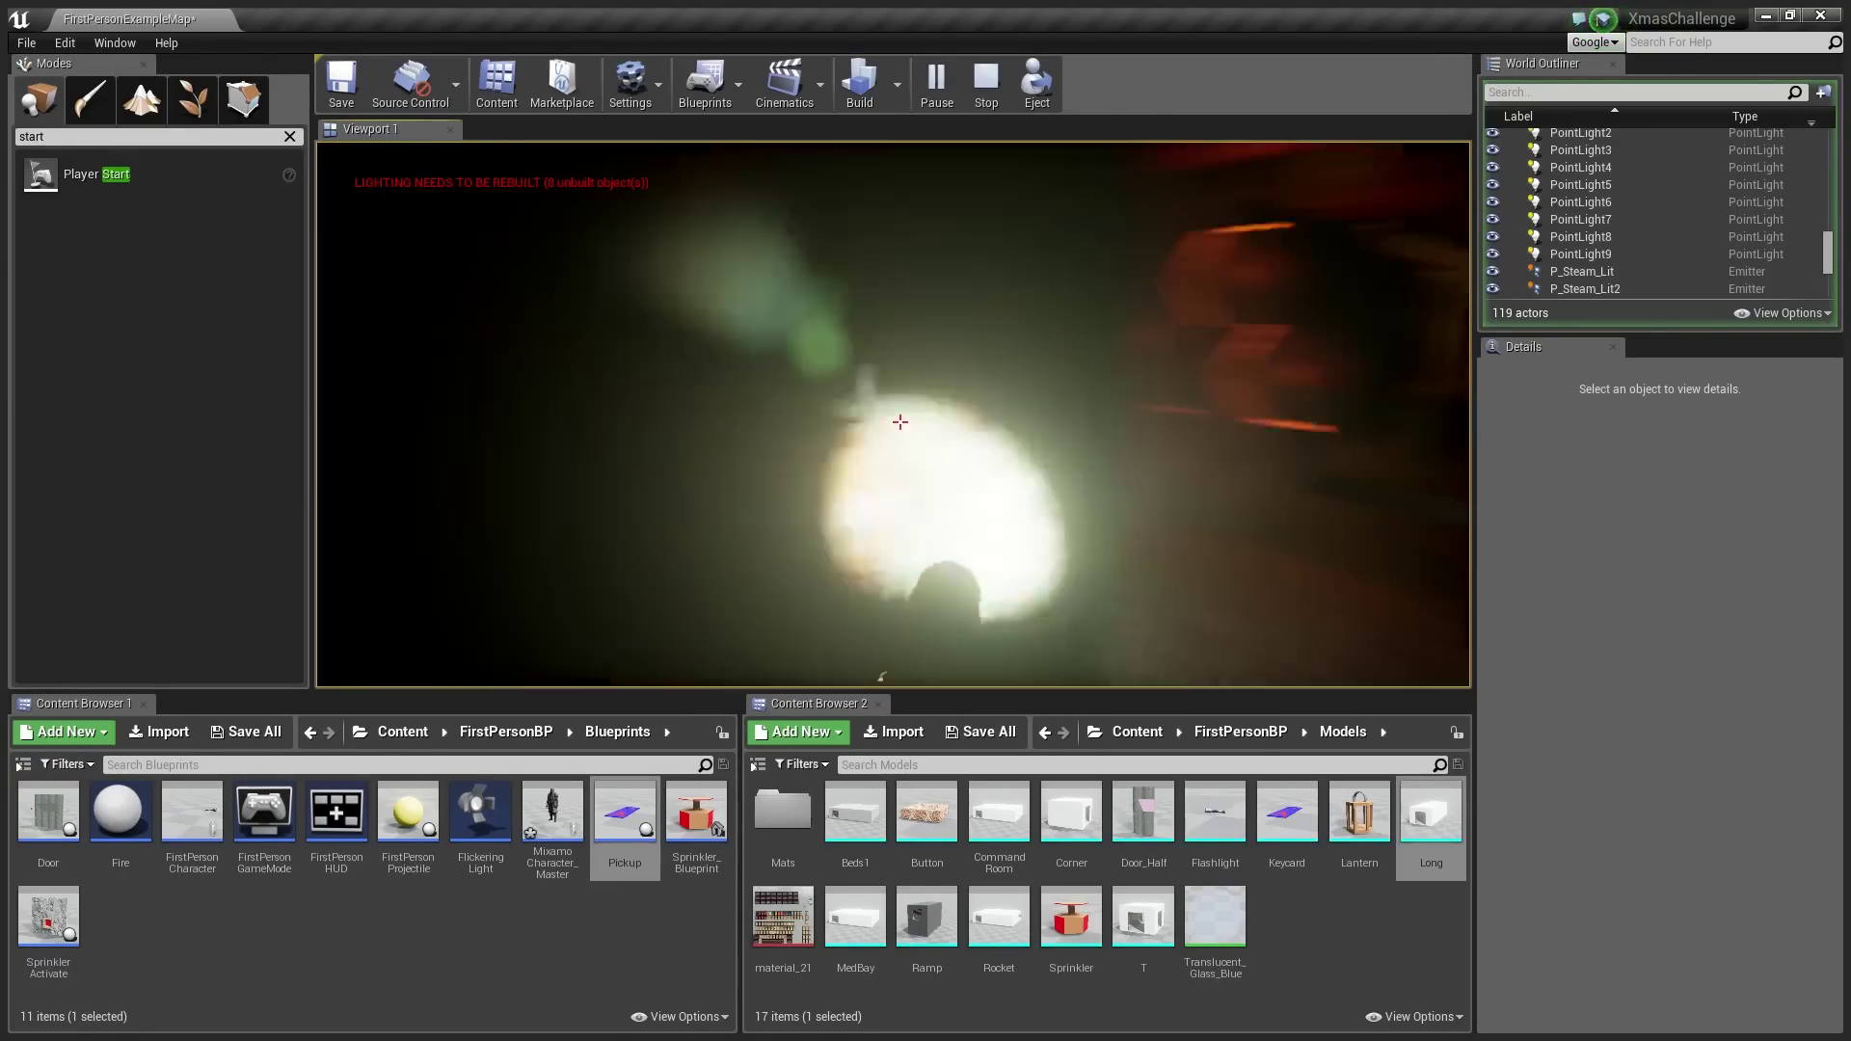
{"action": "key", "text": "s"}
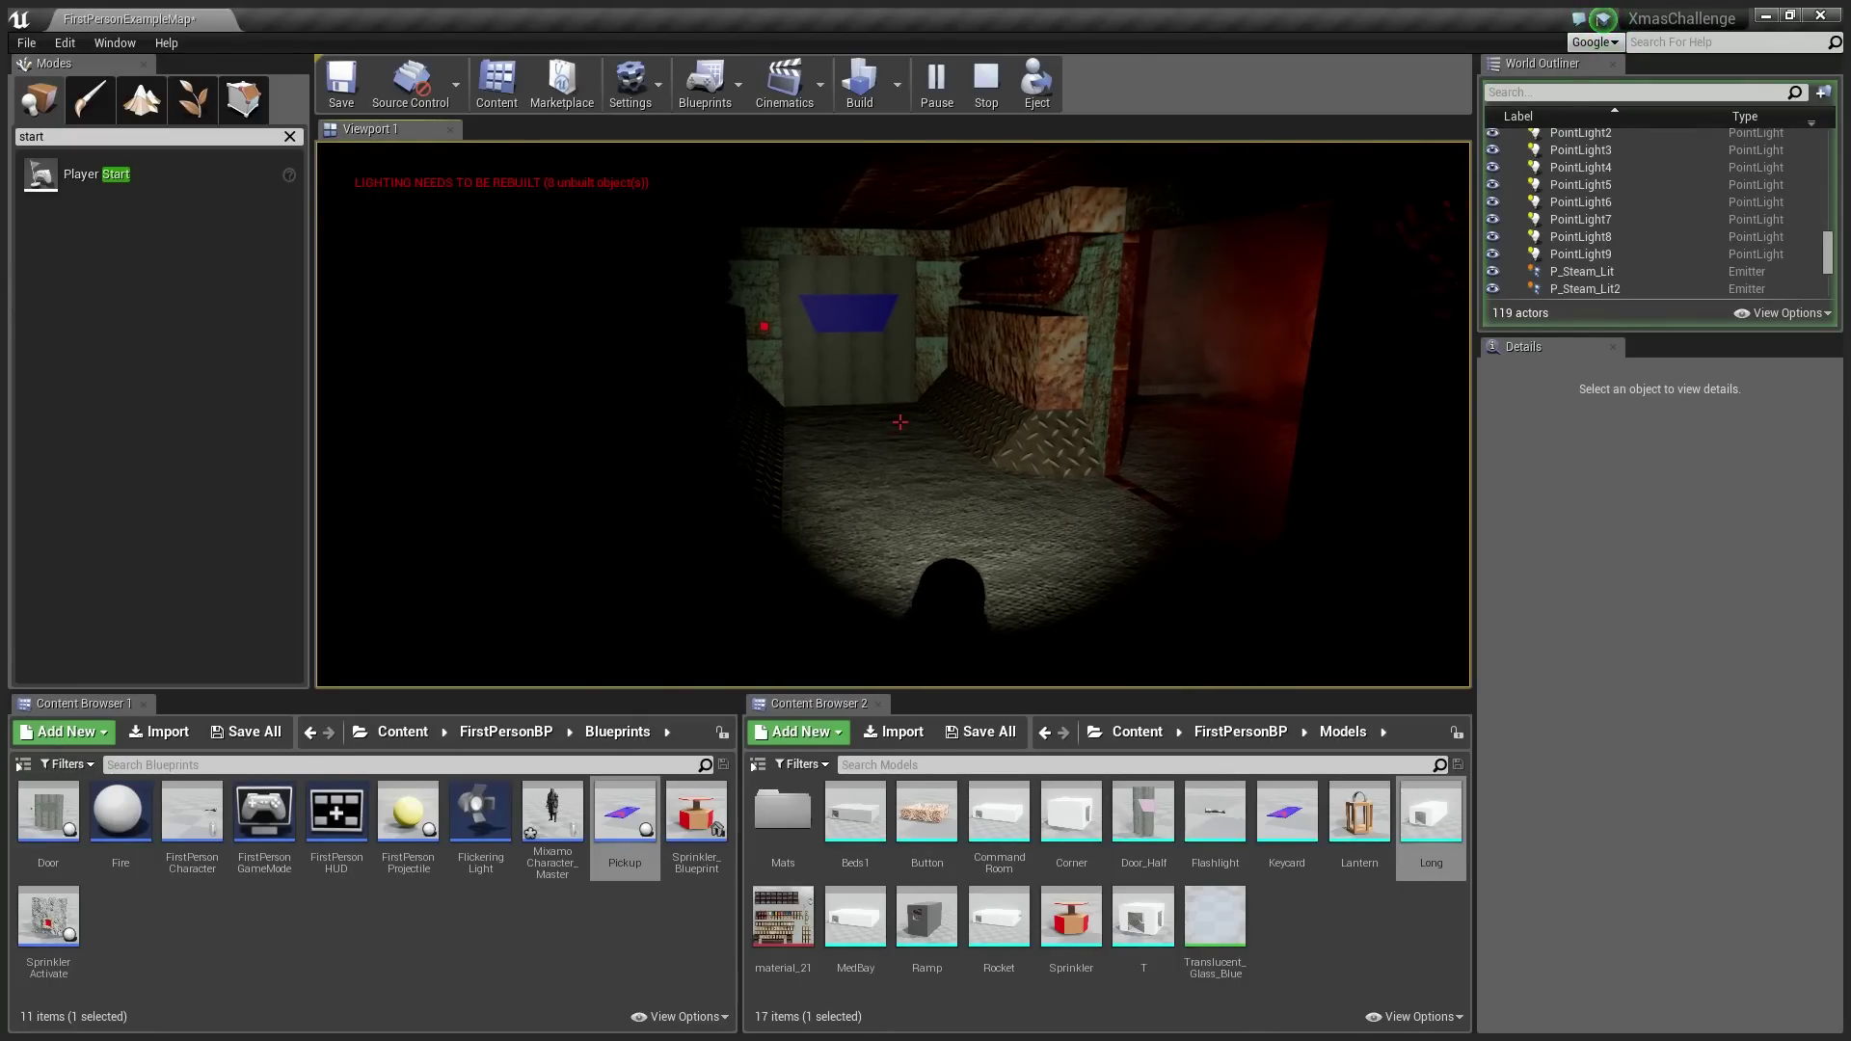
{"action": "key", "text": "Escape"}
Locate the Pickup4 keycard lying on the corridor floor and delete it from the level
{"action": "right_click_drag", "start_coordinate": [968, 501], "coordinate": [954, 438]}
{"action": "scroll", "coordinate": [1128, 345], "scroll_direction": "up", "scroll_amount": 7}
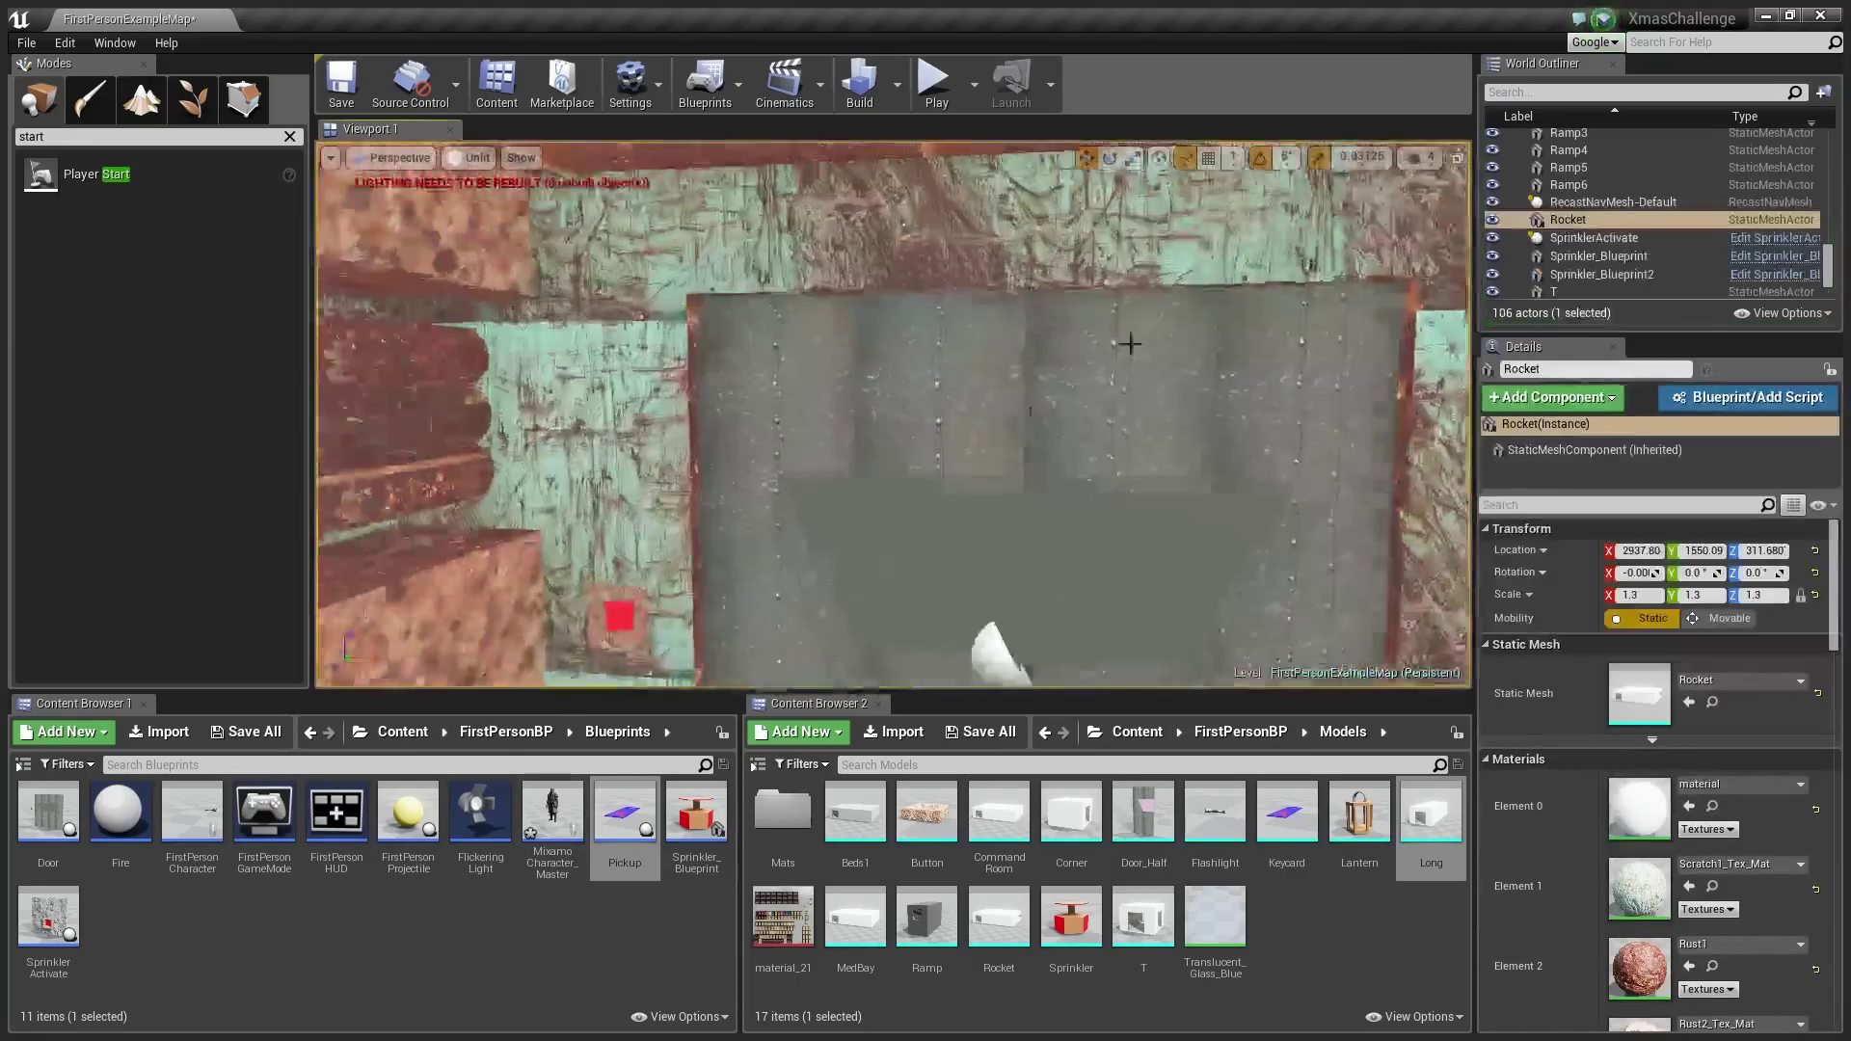
{"action": "scroll", "coordinate": [1589, 212], "scroll_direction": "up", "scroll_amount": 7}
{"action": "scroll", "coordinate": [1587, 231], "scroll_direction": "down", "scroll_amount": 2}
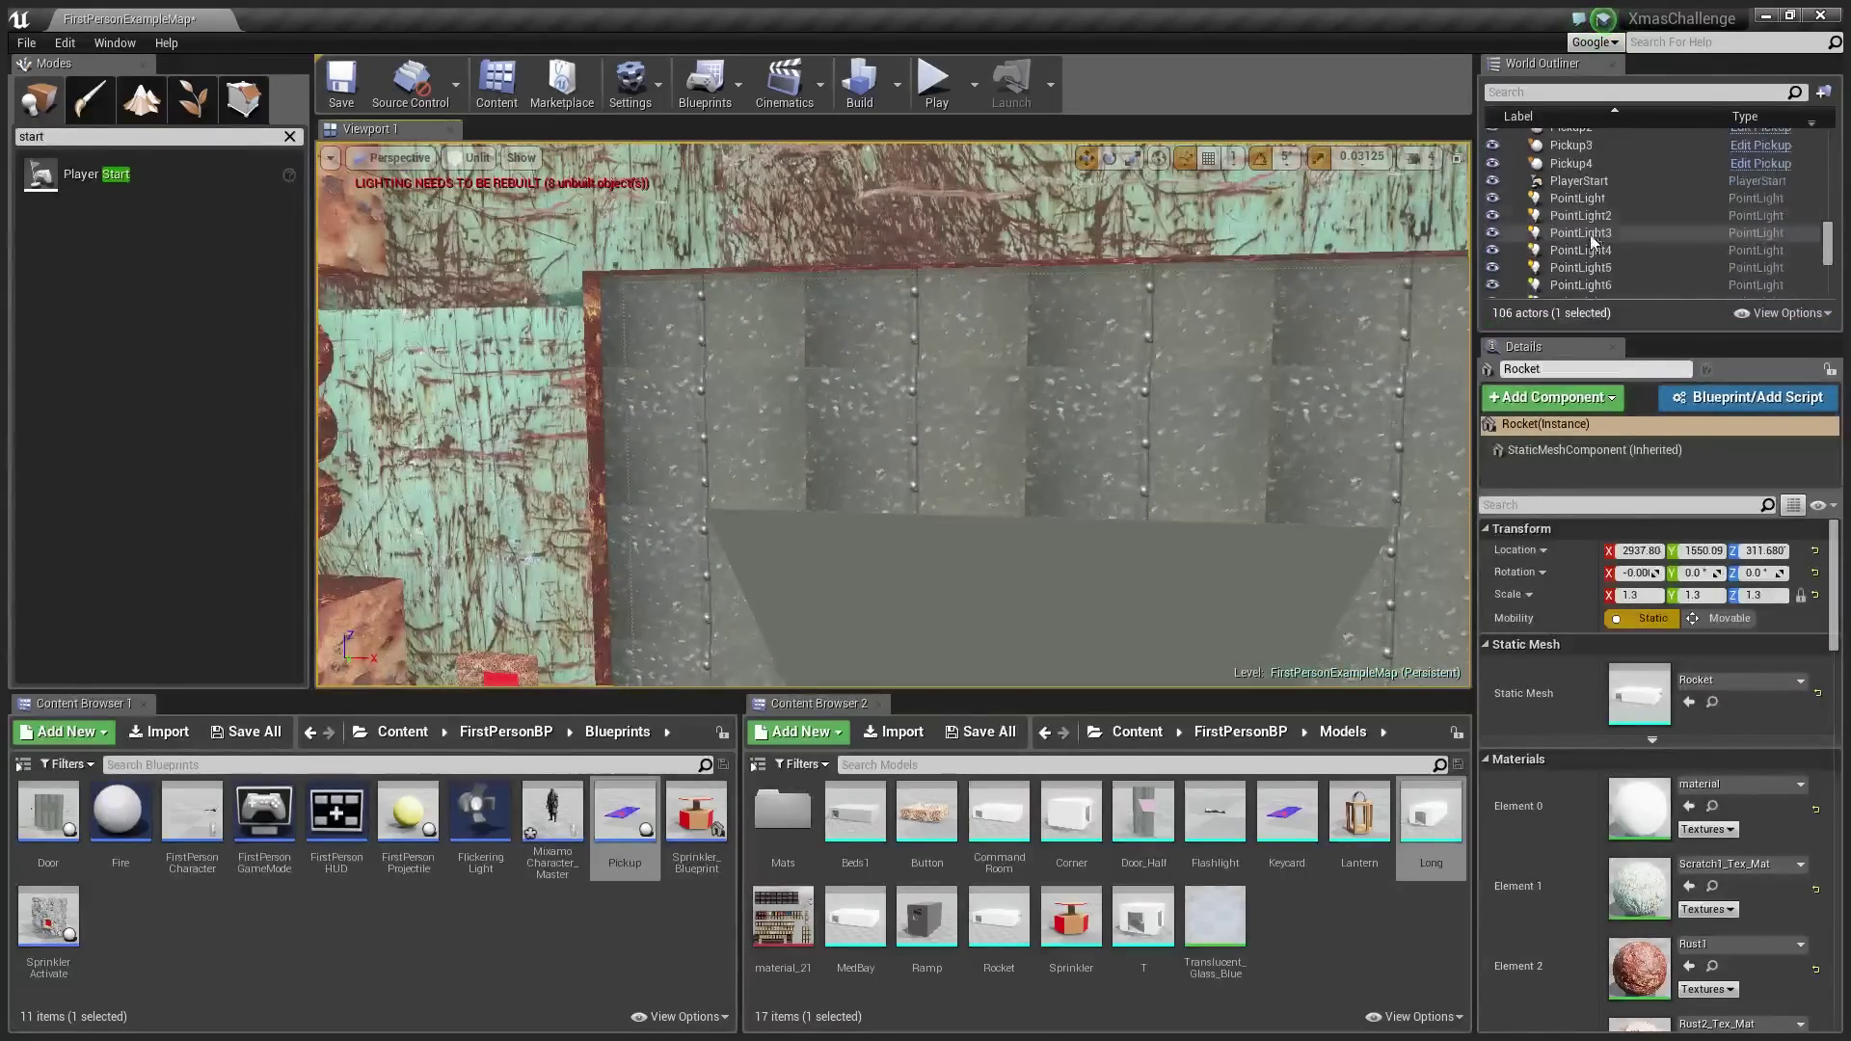
{"action": "double_click", "coordinate": [1587, 166]}
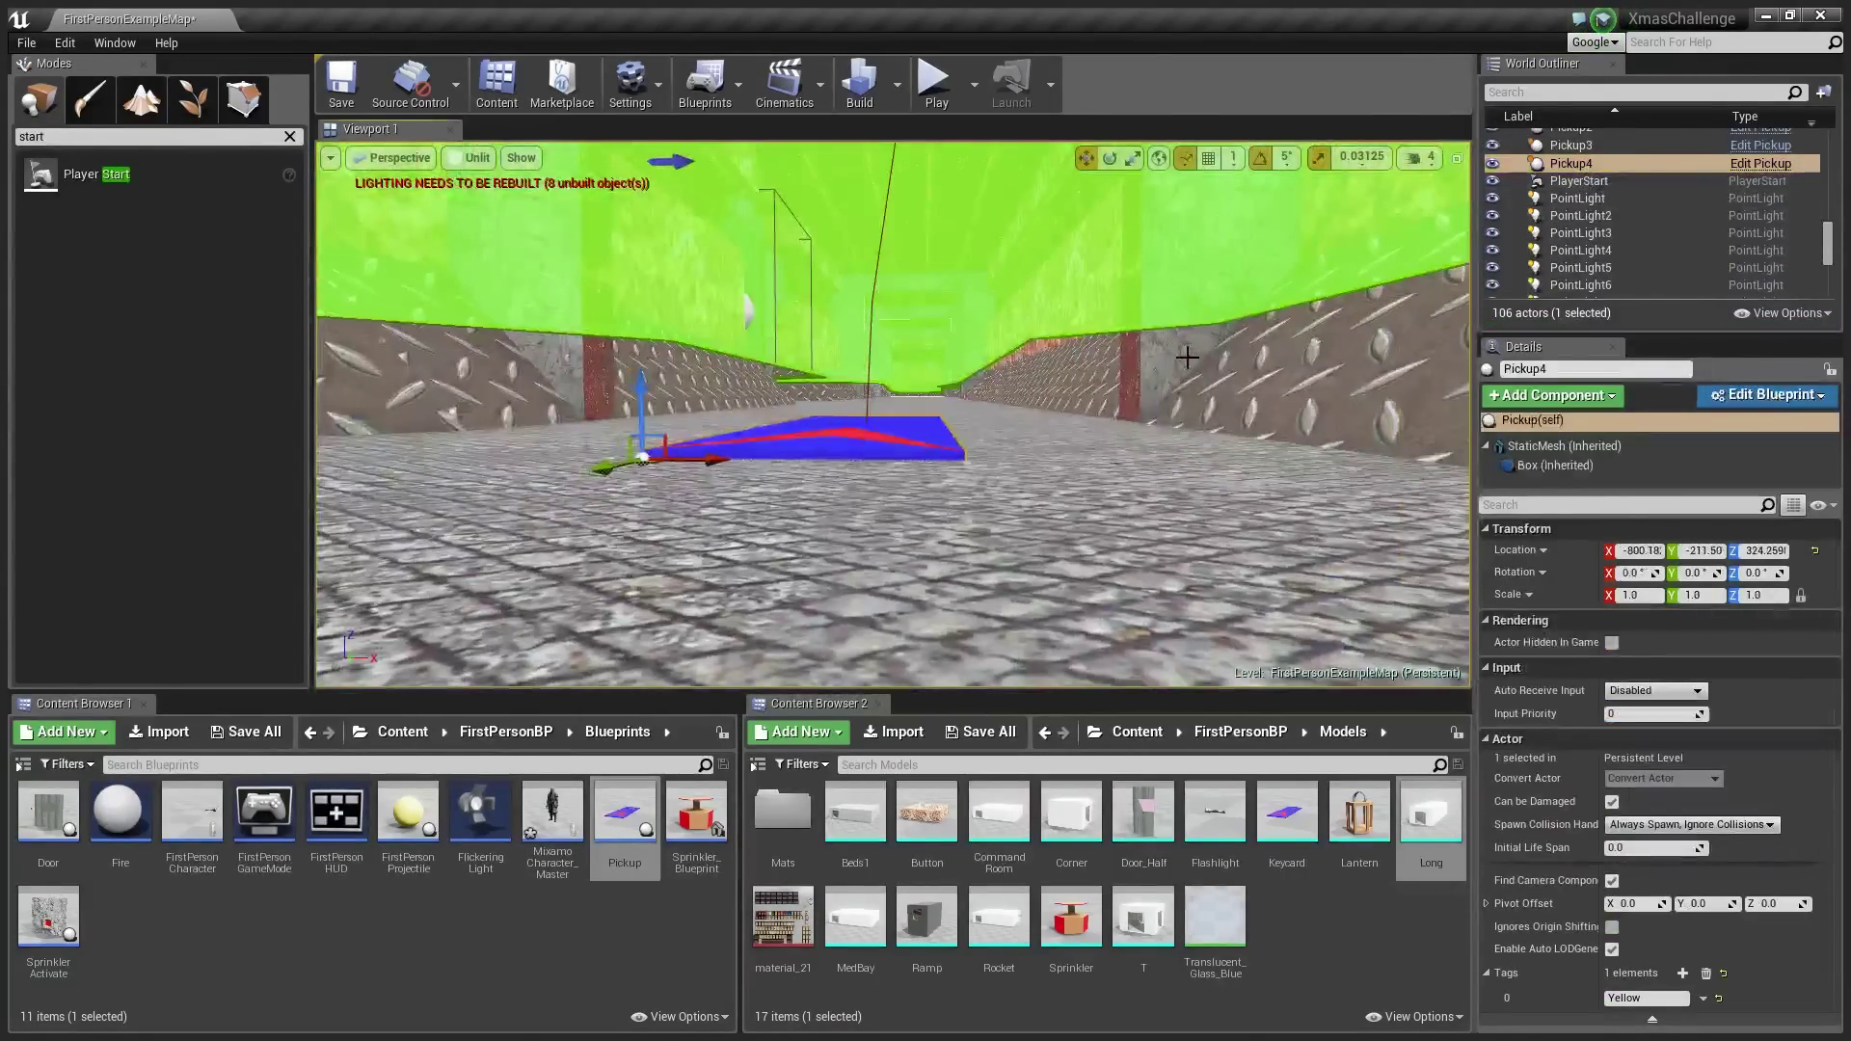
{"action": "key", "text": "Delete"}
Select the sprinkler switch on the rusty wall and open its SprinklerActivate blueprint for editing
{"action": "right_click_drag", "start_coordinate": [1187, 357], "coordinate": [993, 310]}
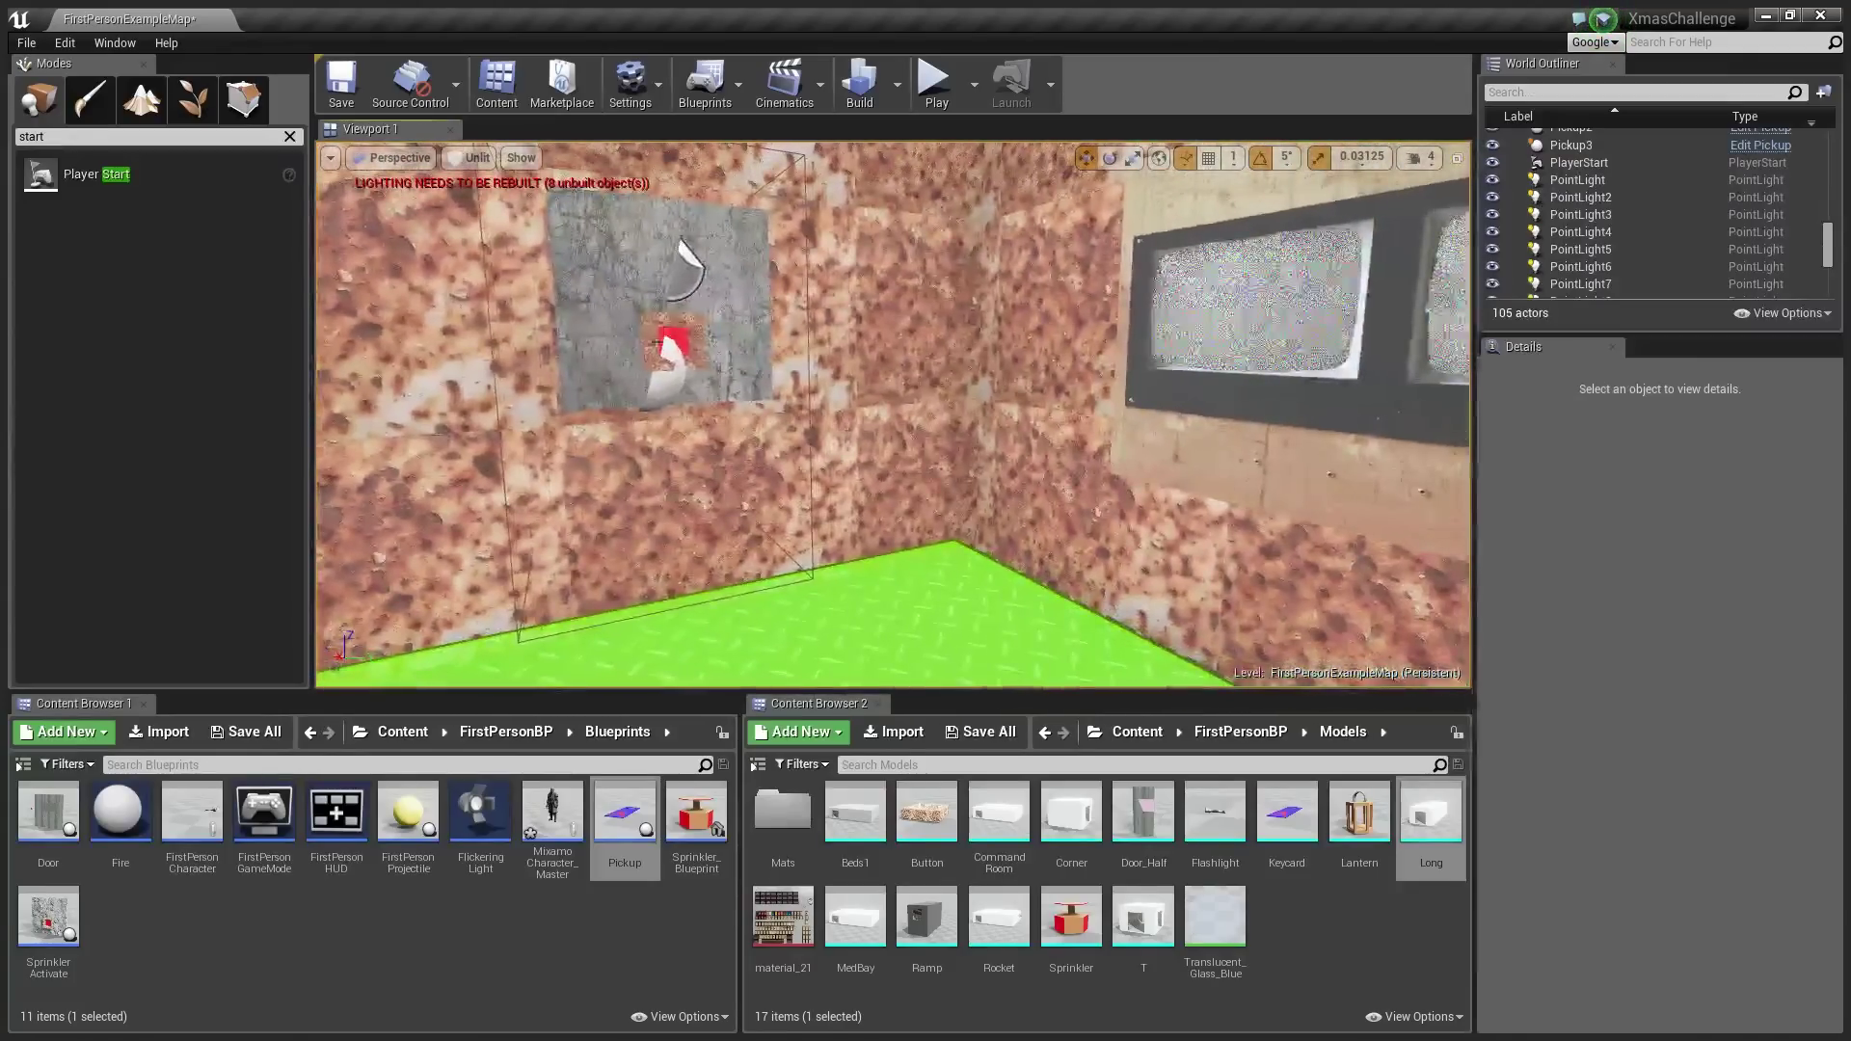
{"action": "left_click", "coordinate": [687, 306]}
{"action": "scroll", "coordinate": [1654, 766], "scroll_direction": "down", "scroll_amount": 3}
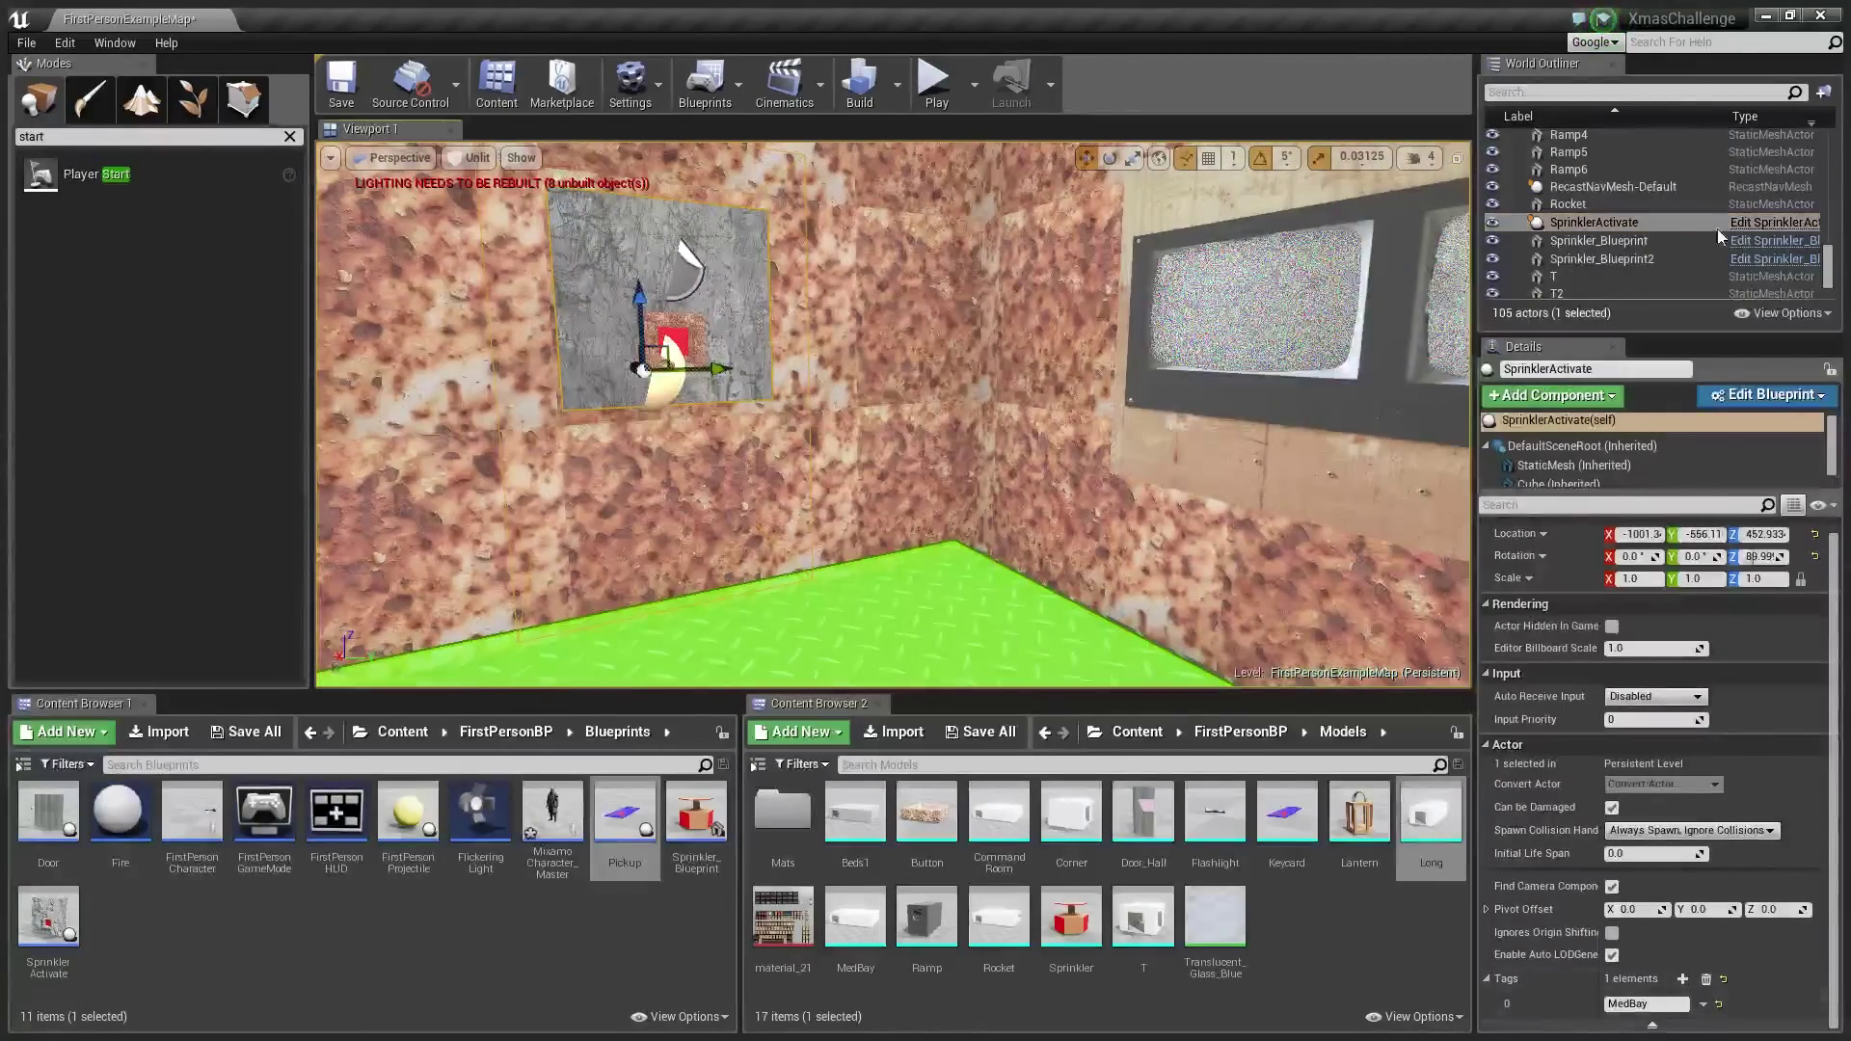
{"action": "left_click", "coordinate": [1767, 232]}
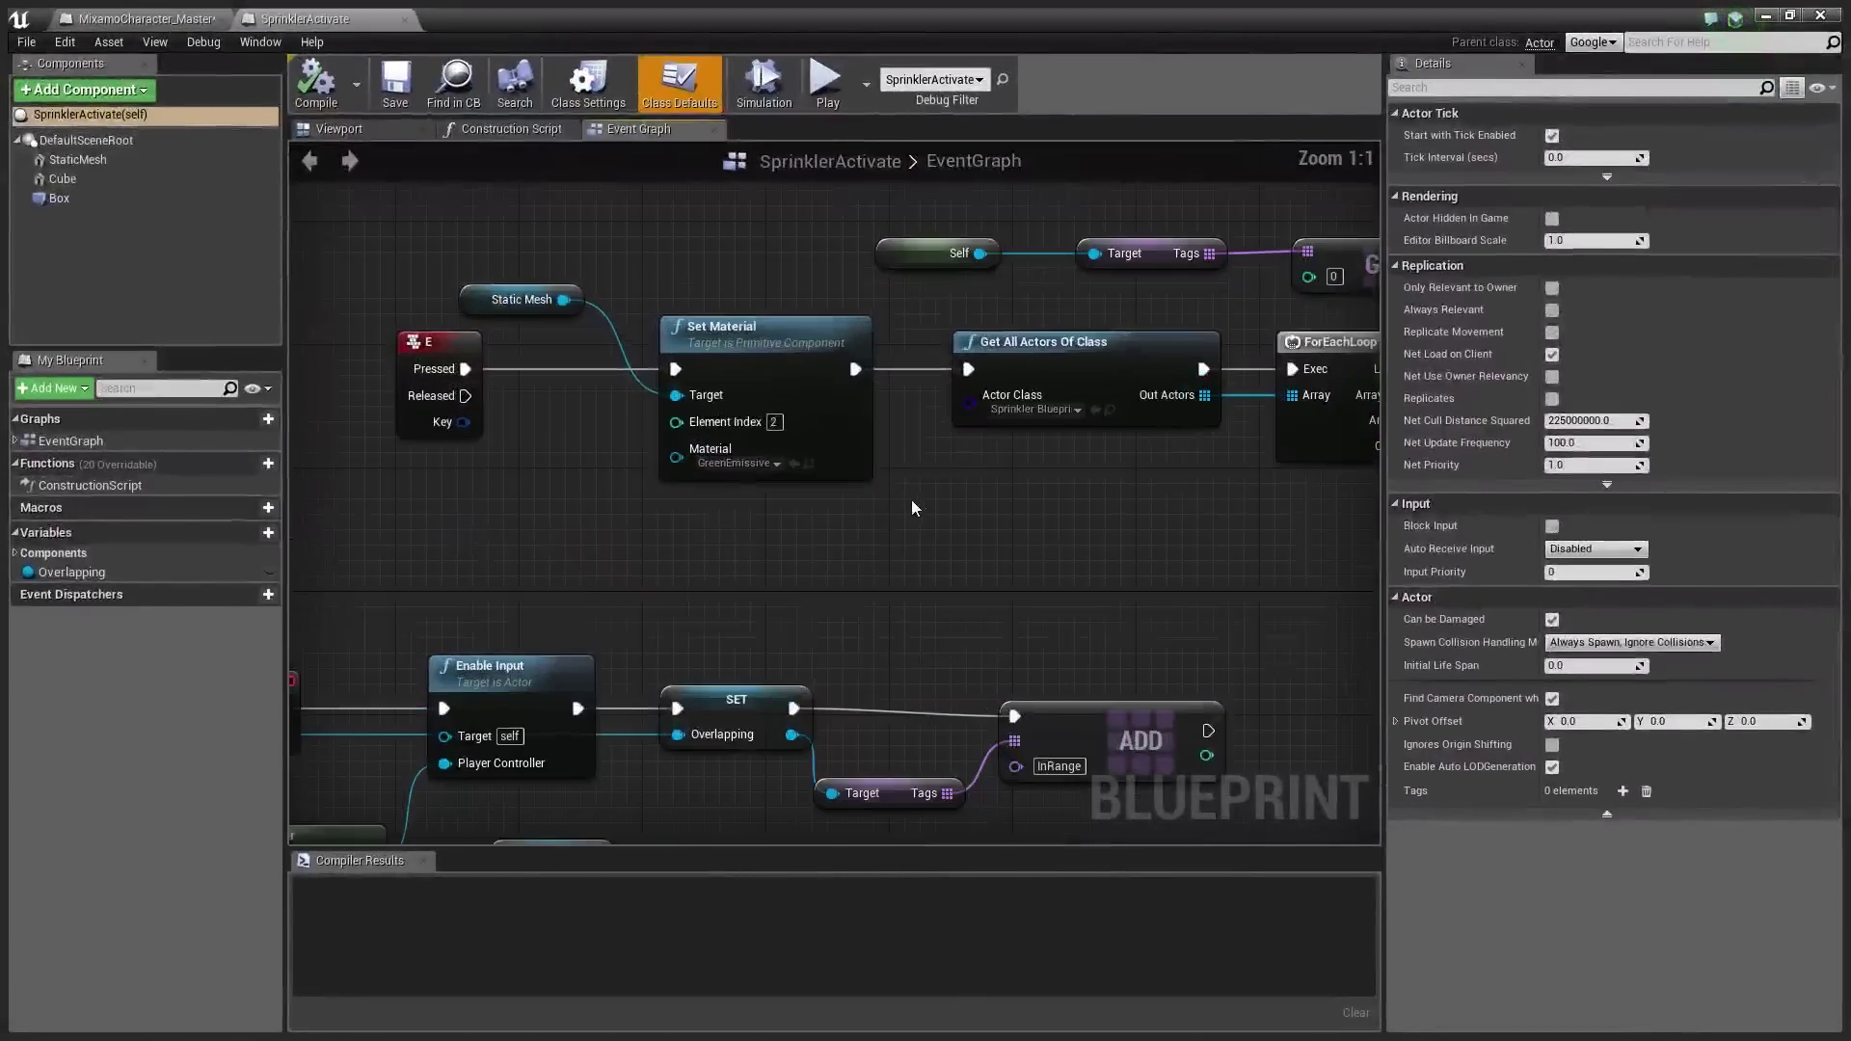
Examine the SprinklerActivate event graph's overlap events and the tag check that picks which sprinklers to activate, and return to the level
{"action": "right_click_drag", "start_coordinate": [911, 500], "coordinate": [646, 546]}
{"action": "scroll", "coordinate": [701, 552], "scroll_direction": "down", "scroll_amount": 1}
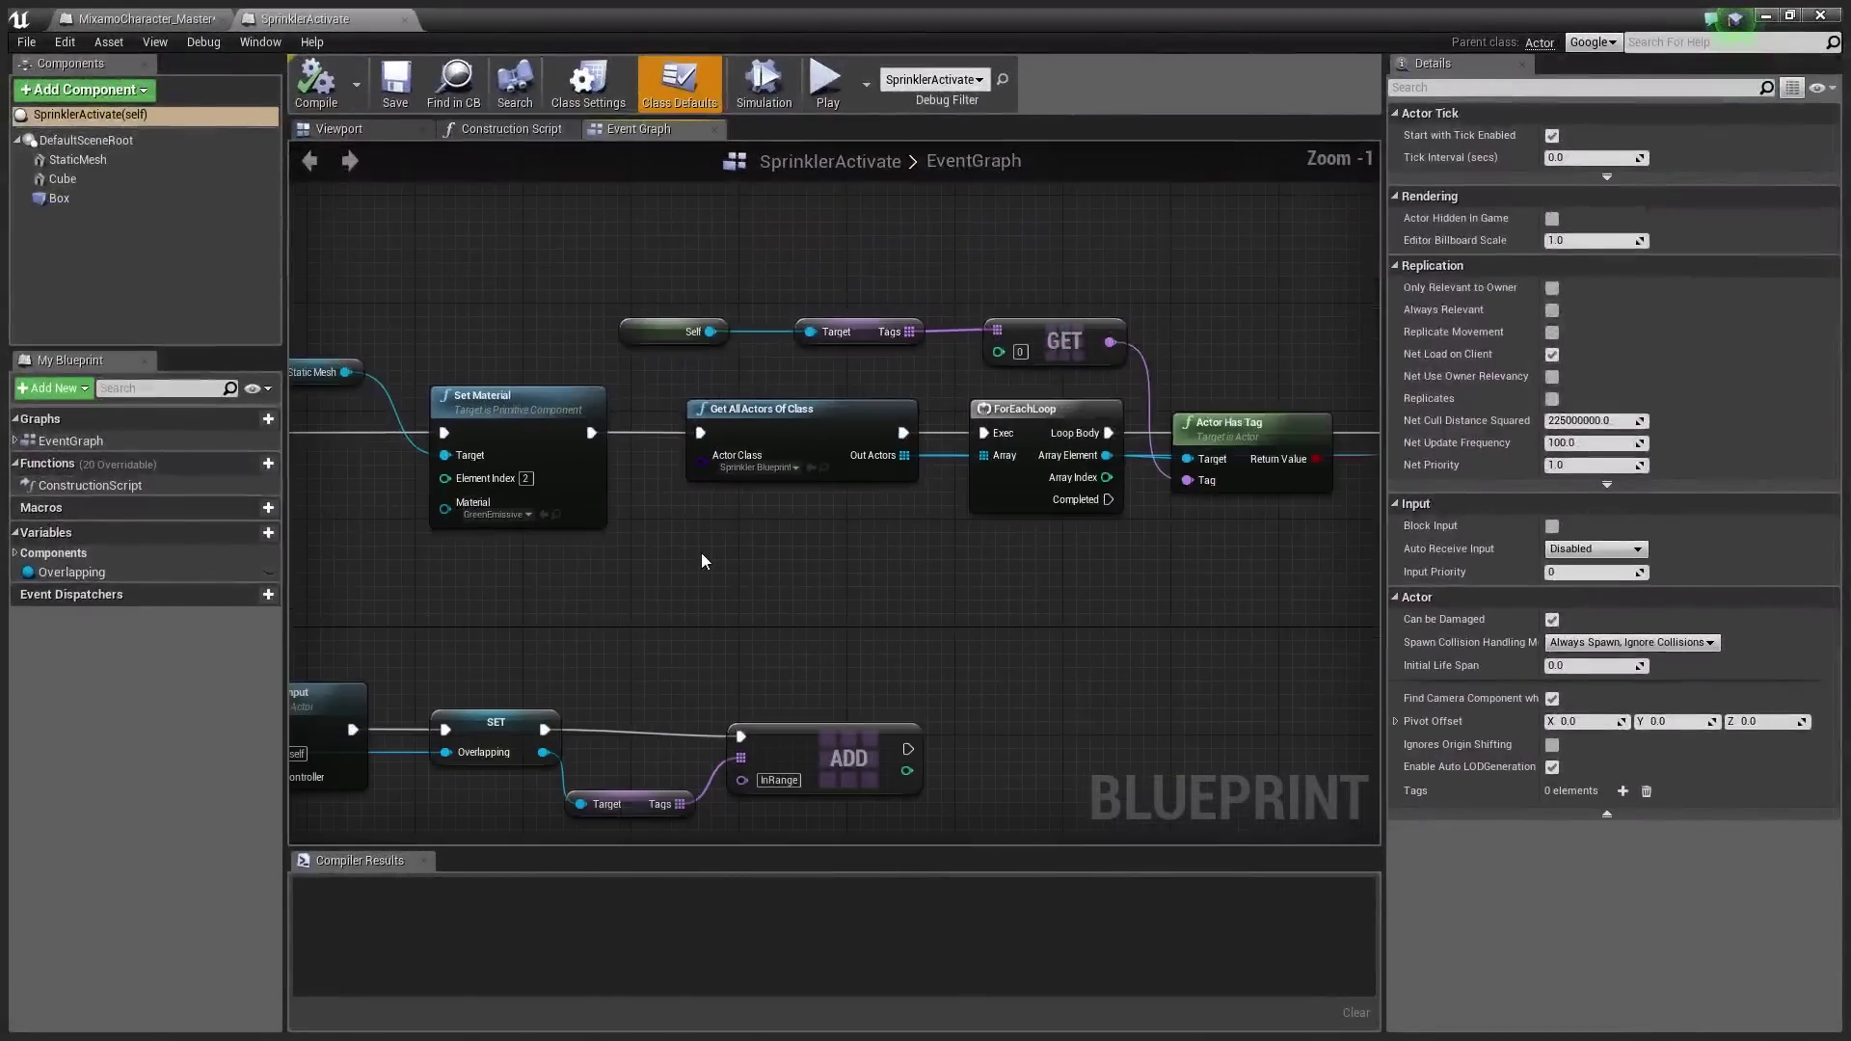
{"action": "right_click_drag", "start_coordinate": [739, 664], "coordinate": [1177, 353]}
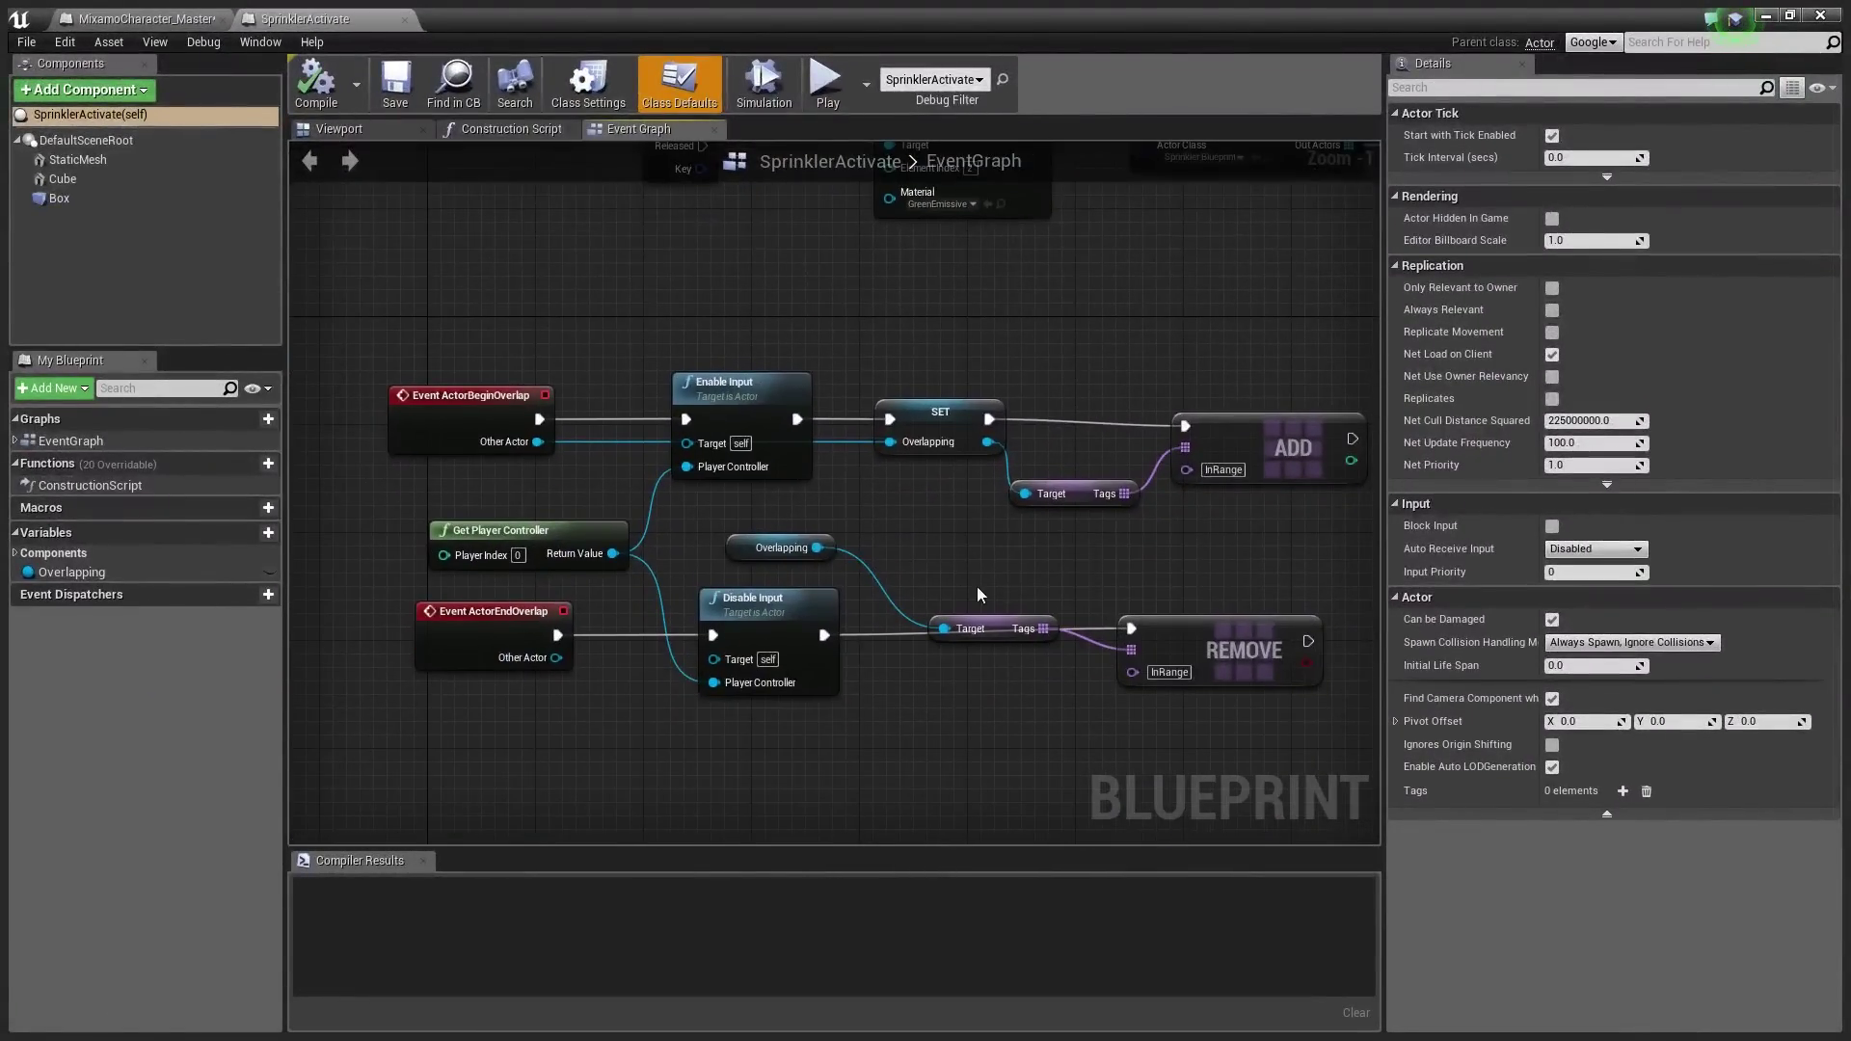
{"action": "right_click_drag", "start_coordinate": [976, 587], "coordinate": [886, 600]}
{"action": "scroll", "coordinate": [969, 403], "scroll_direction": "down", "scroll_amount": 2}
{"action": "right_click_drag", "start_coordinate": [969, 403], "coordinate": [688, 522]}
{"action": "scroll", "coordinate": [758, 391], "scroll_direction": "up", "scroll_amount": 3}
{"action": "left_click_drag", "start_coordinate": [835, 416], "coordinate": [1254, 472]}
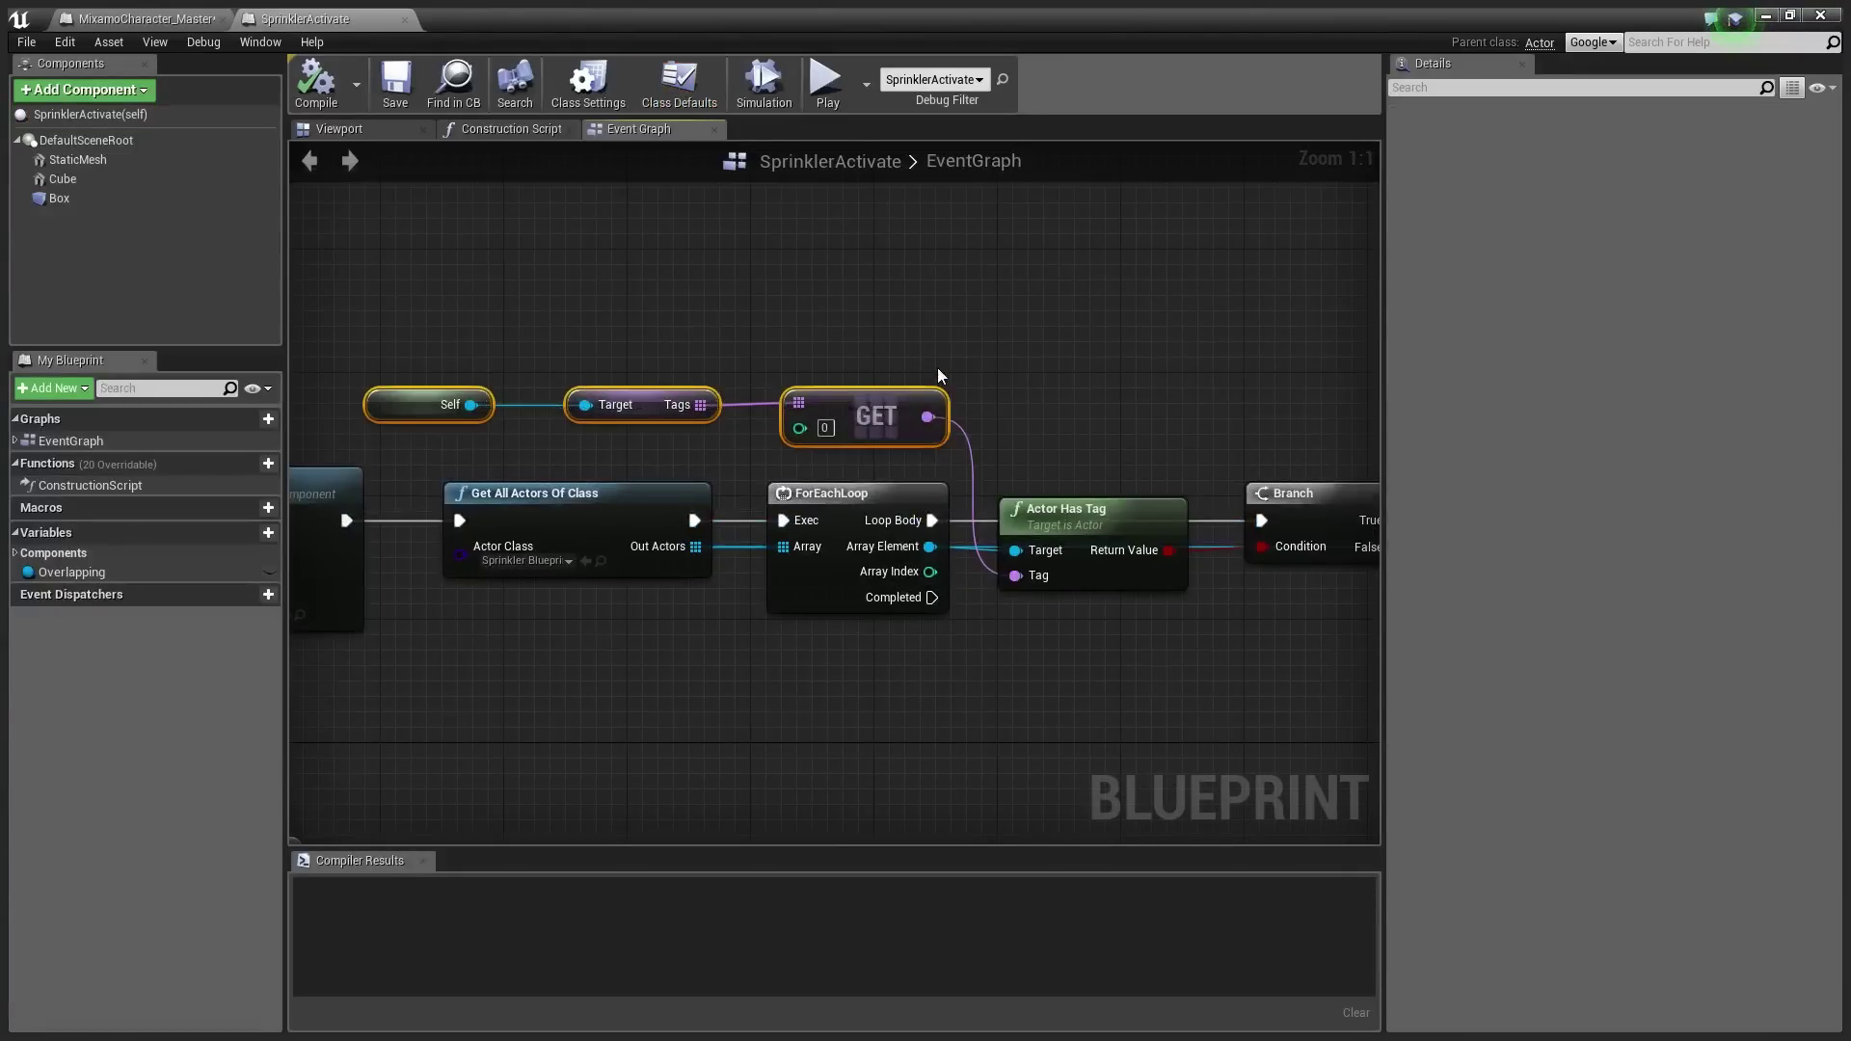
{"action": "left_click", "coordinate": [983, 400]}
{"action": "scroll", "coordinate": [1000, 421], "scroll_direction": "down", "scroll_amount": 2}
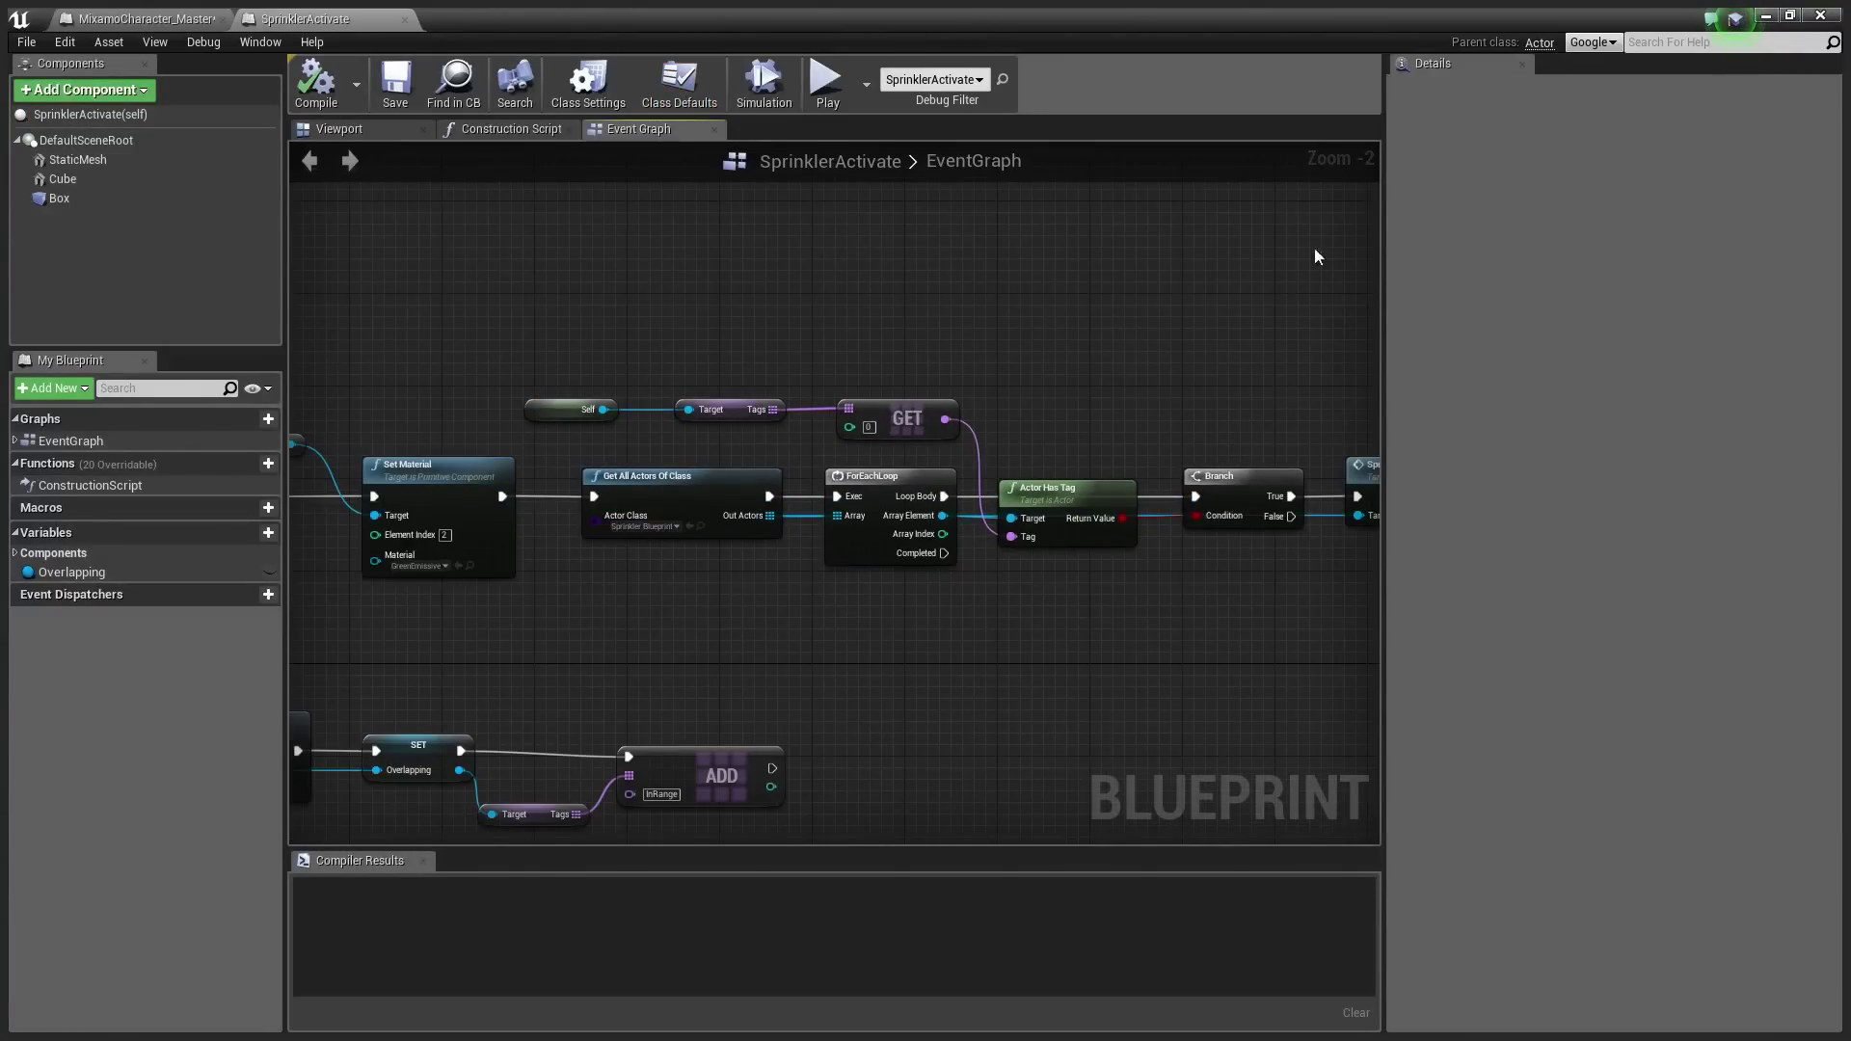
{"action": "left_click", "coordinate": [1766, 17]}
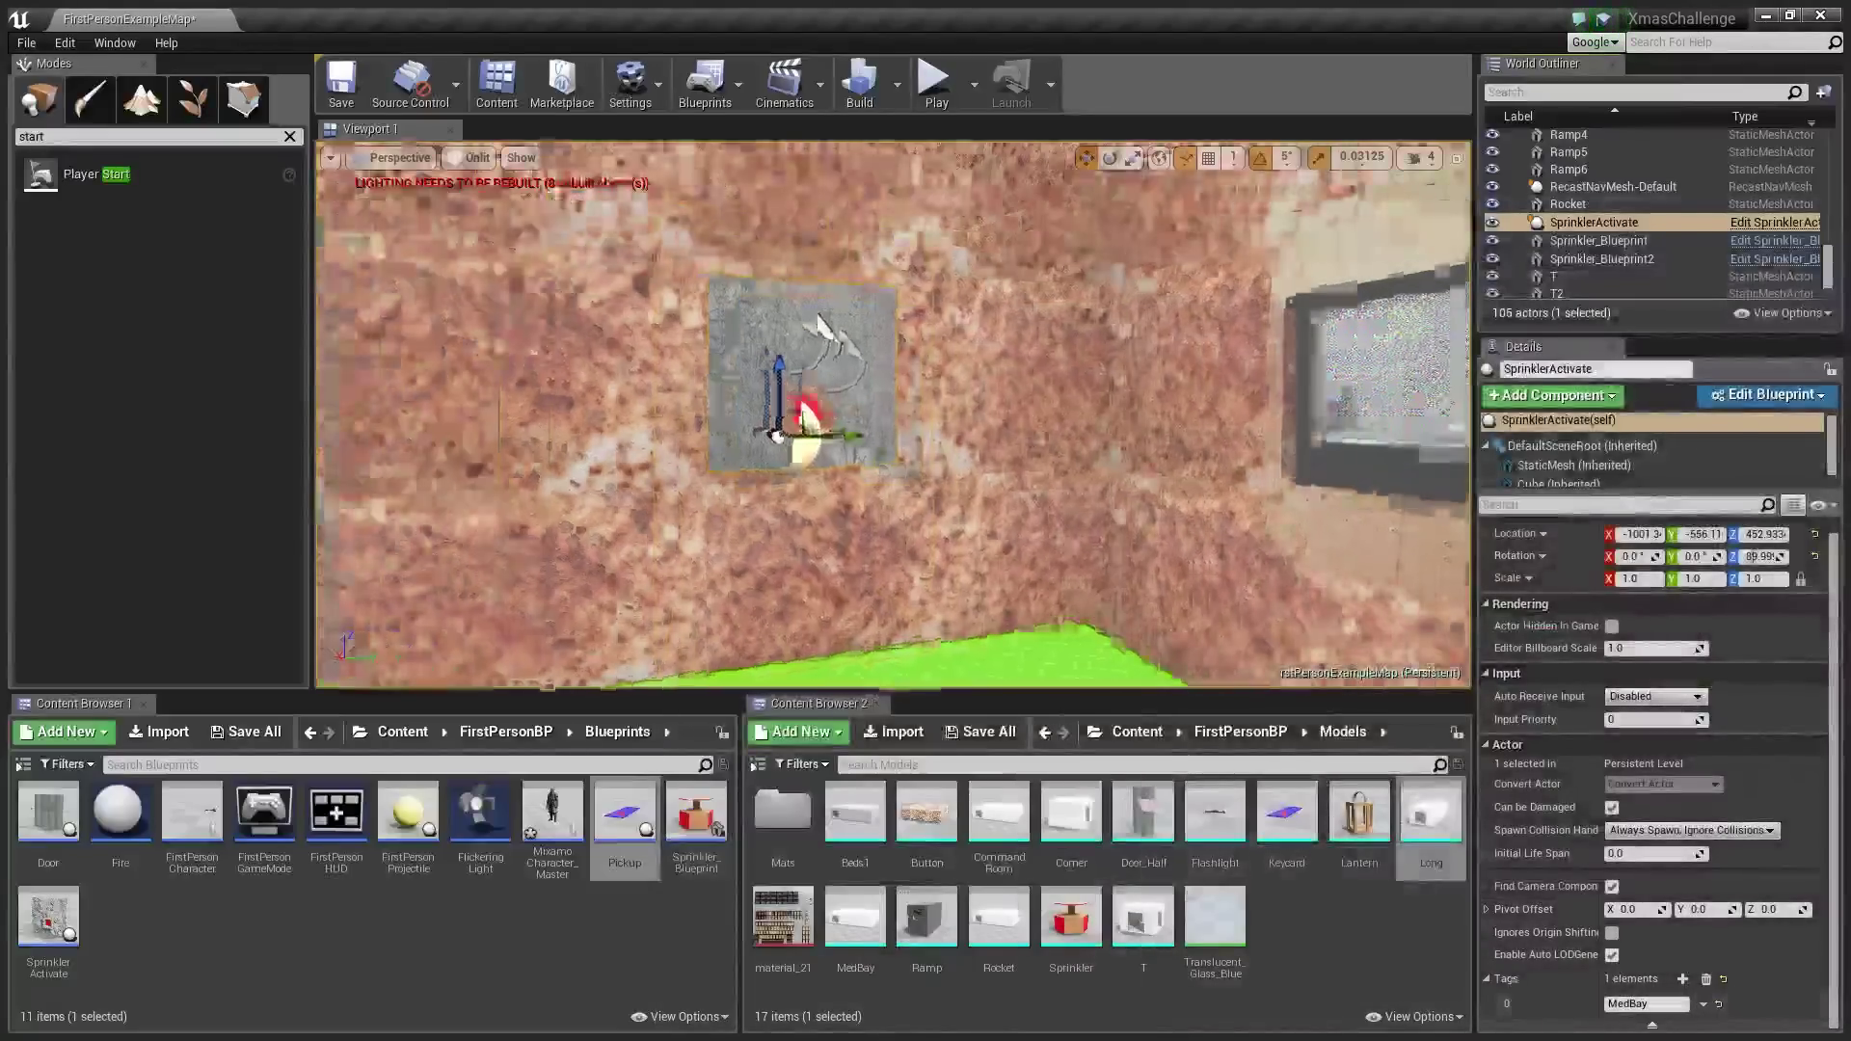
Select the ceiling sprinkler Sprinkler_Blueprint2 and check its actor tags in its properties
{"action": "mouse_move", "coordinate": [894, 414]}
{"action": "right_mouse_down"}
{"action": "mouse_move", "coordinate": [771, 424]}
{"action": "mouse_move", "coordinate": [790, 357]}
{"action": "mouse_move", "coordinate": [820, 337]}
{"action": "right_mouse_up"}
{"action": "right_click_drag", "start_coordinate": [772, 409], "coordinate": [777, 407]}
{"action": "left_click", "coordinate": [760, 409]}
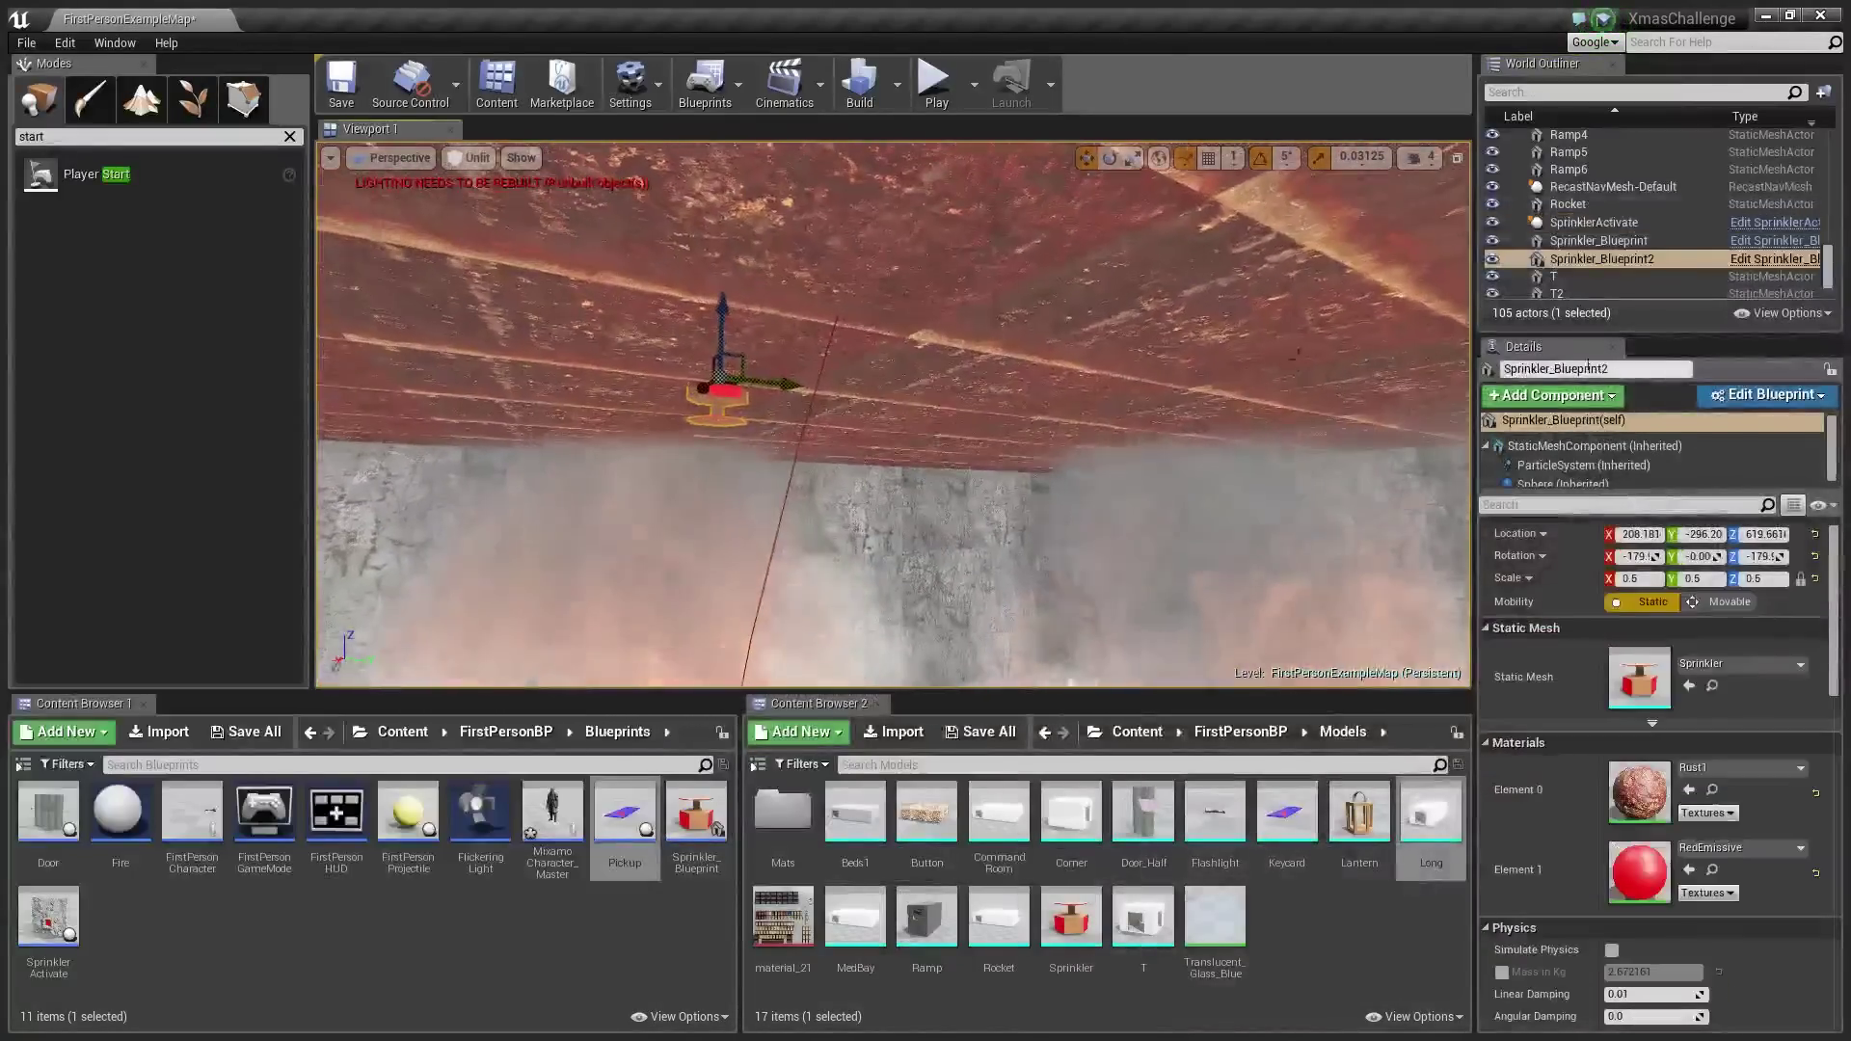
{"action": "scroll", "coordinate": [1697, 949], "scroll_direction": "down", "scroll_amount": 1}
{"action": "scroll", "coordinate": [1696, 943], "scroll_direction": "down", "scroll_amount": 10}
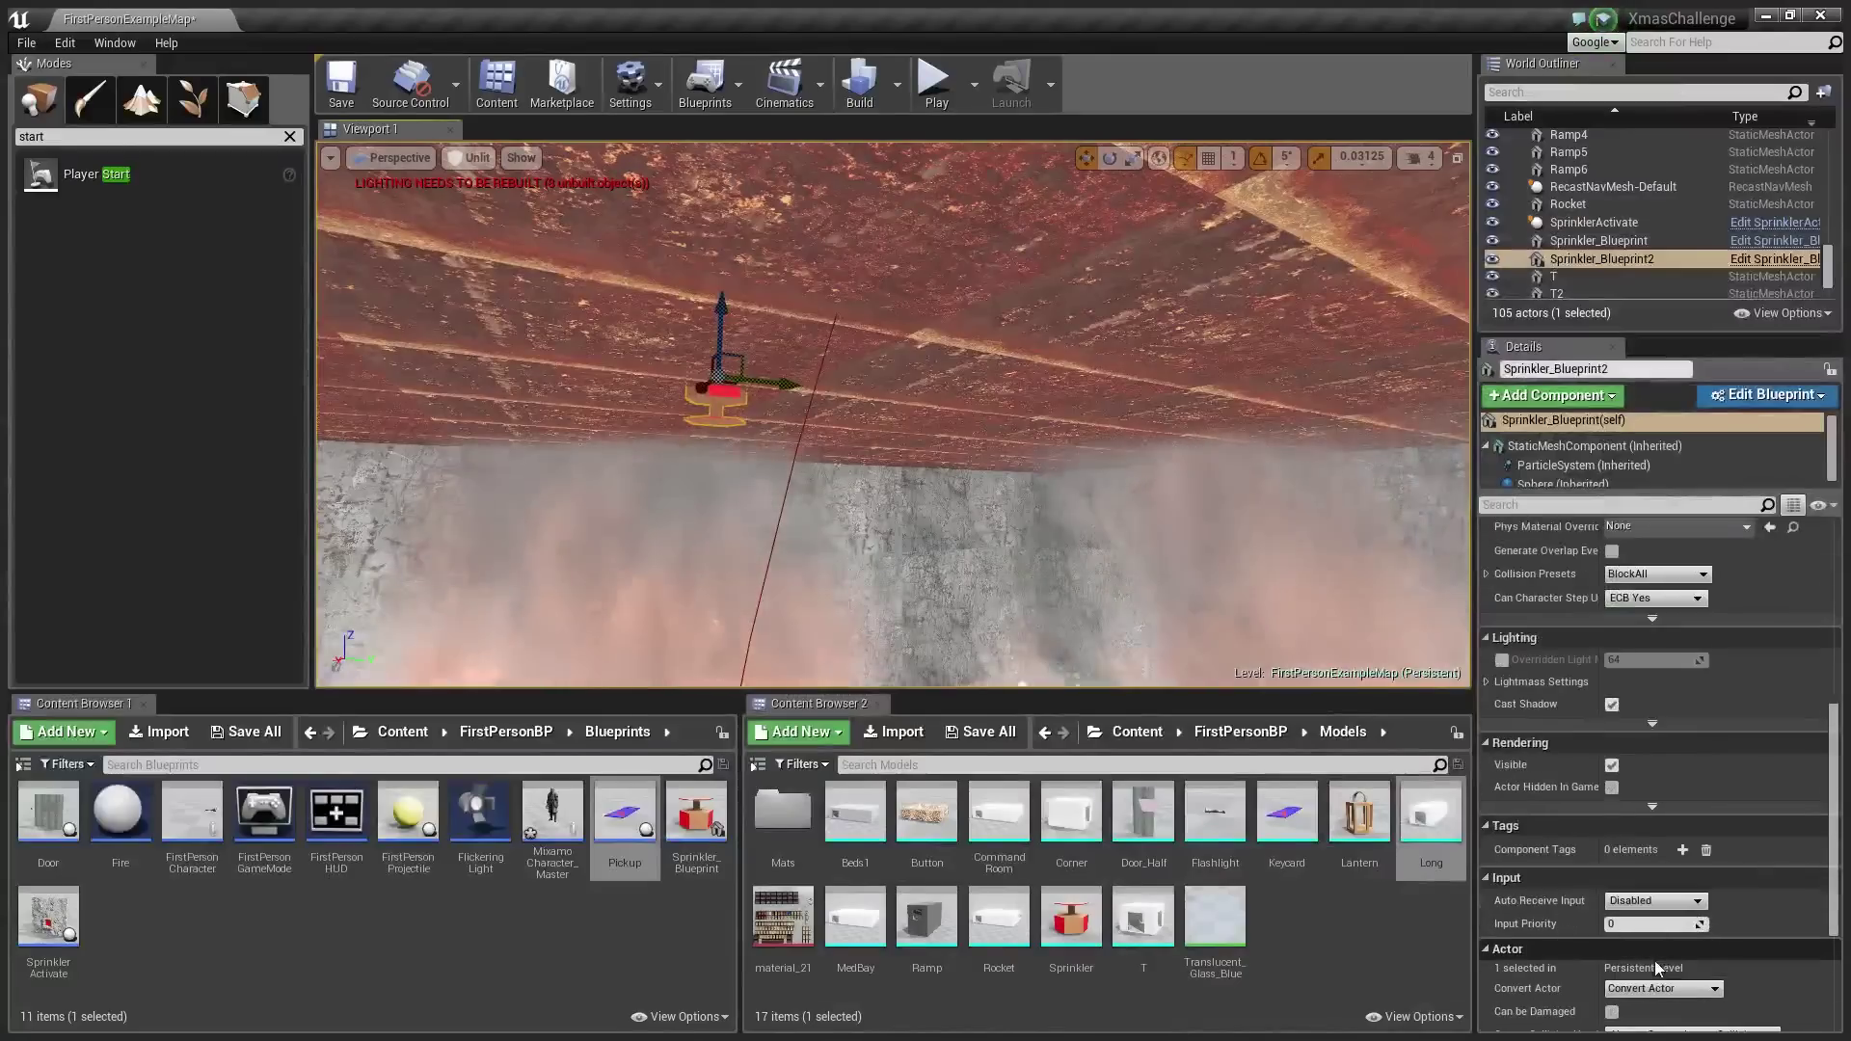
{"action": "scroll", "coordinate": [1628, 871], "scroll_direction": "down", "scroll_amount": 3}
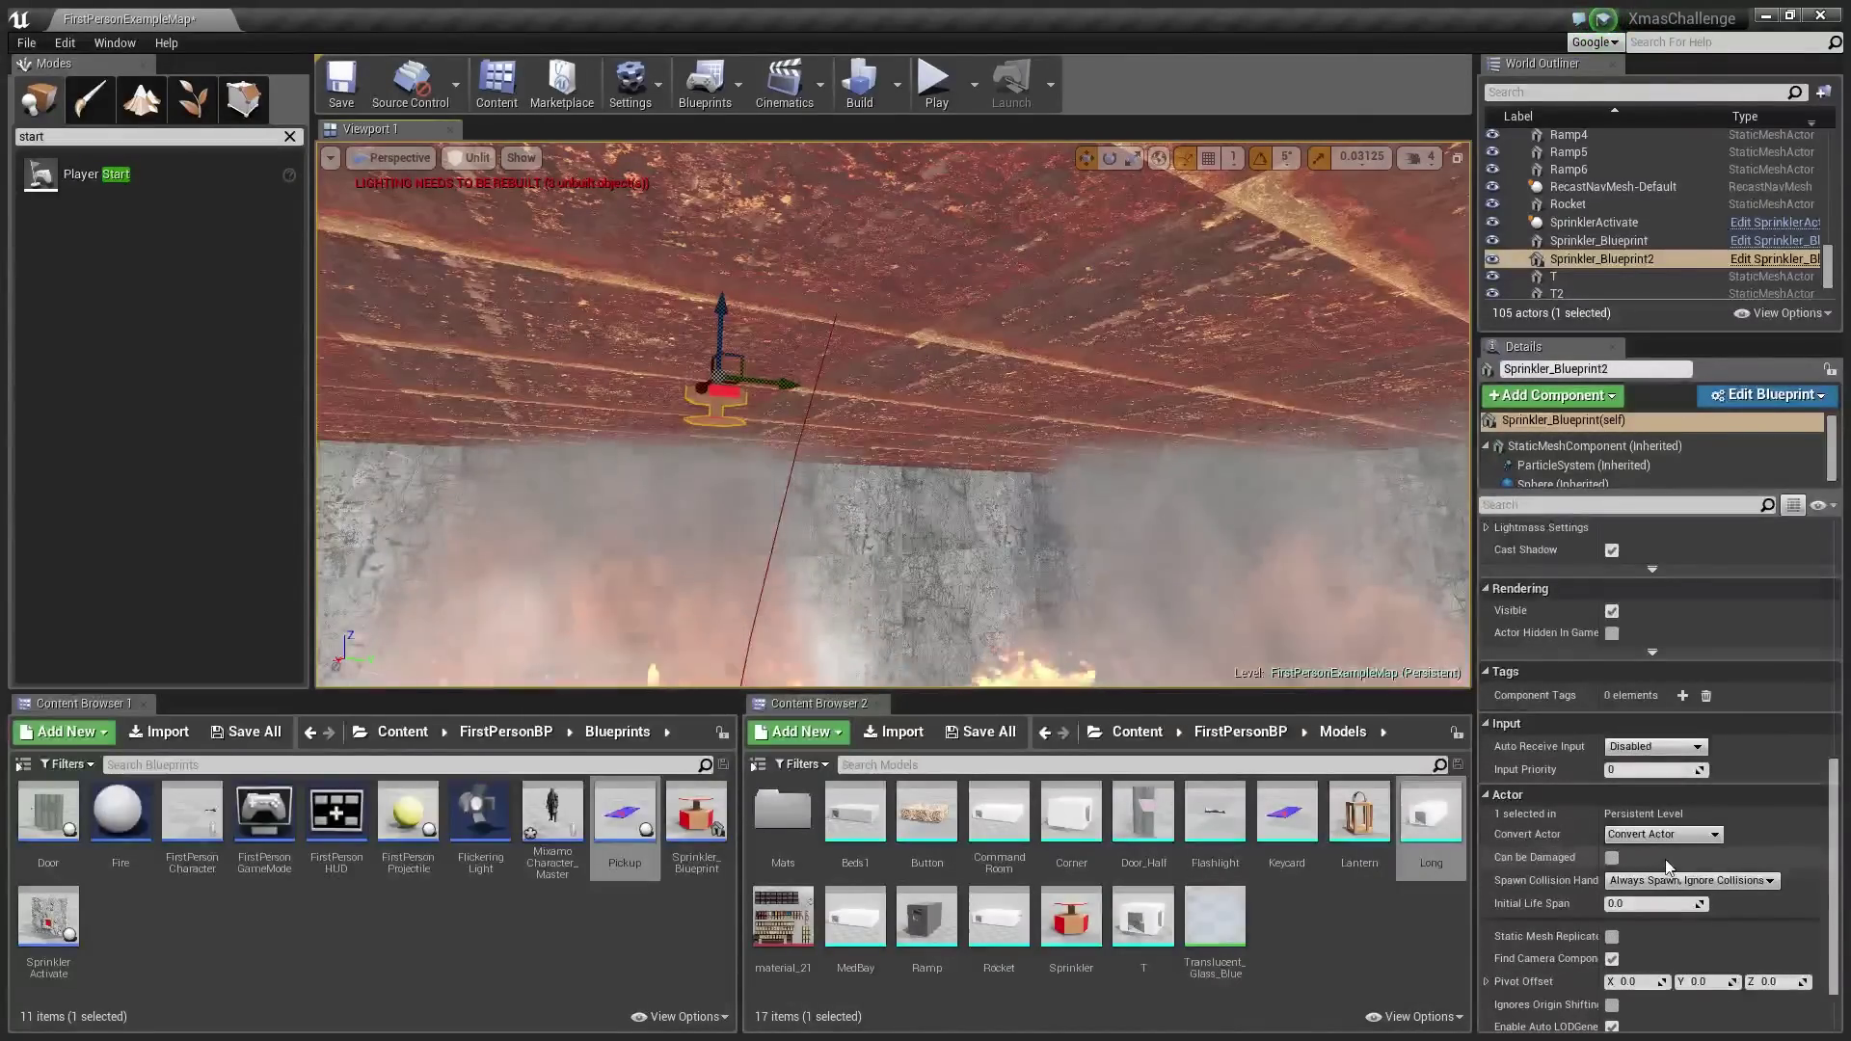
{"action": "scroll", "coordinate": [1644, 871], "scroll_direction": "down", "scroll_amount": 3}
{"action": "scroll", "coordinate": [1675, 935], "scroll_direction": "up", "scroll_amount": 3}
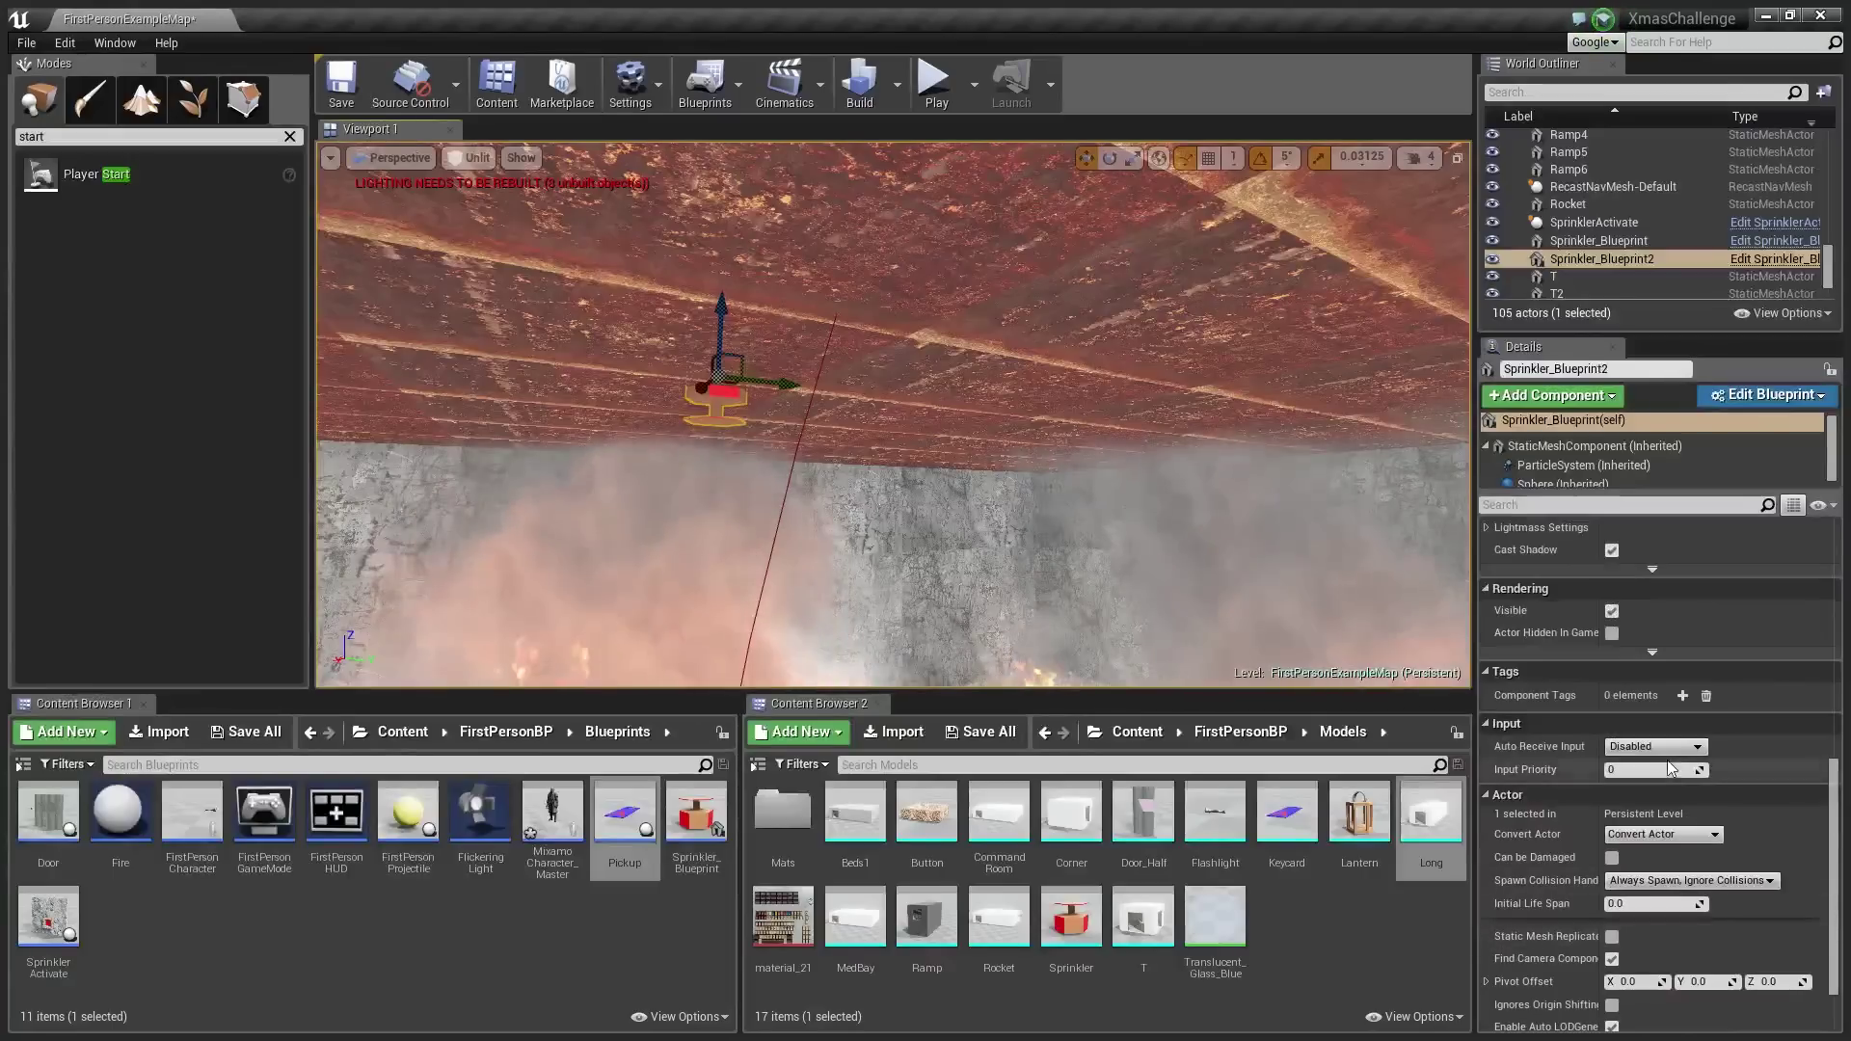
{"action": "scroll", "coordinate": [1669, 713], "scroll_direction": "down", "scroll_amount": 3}
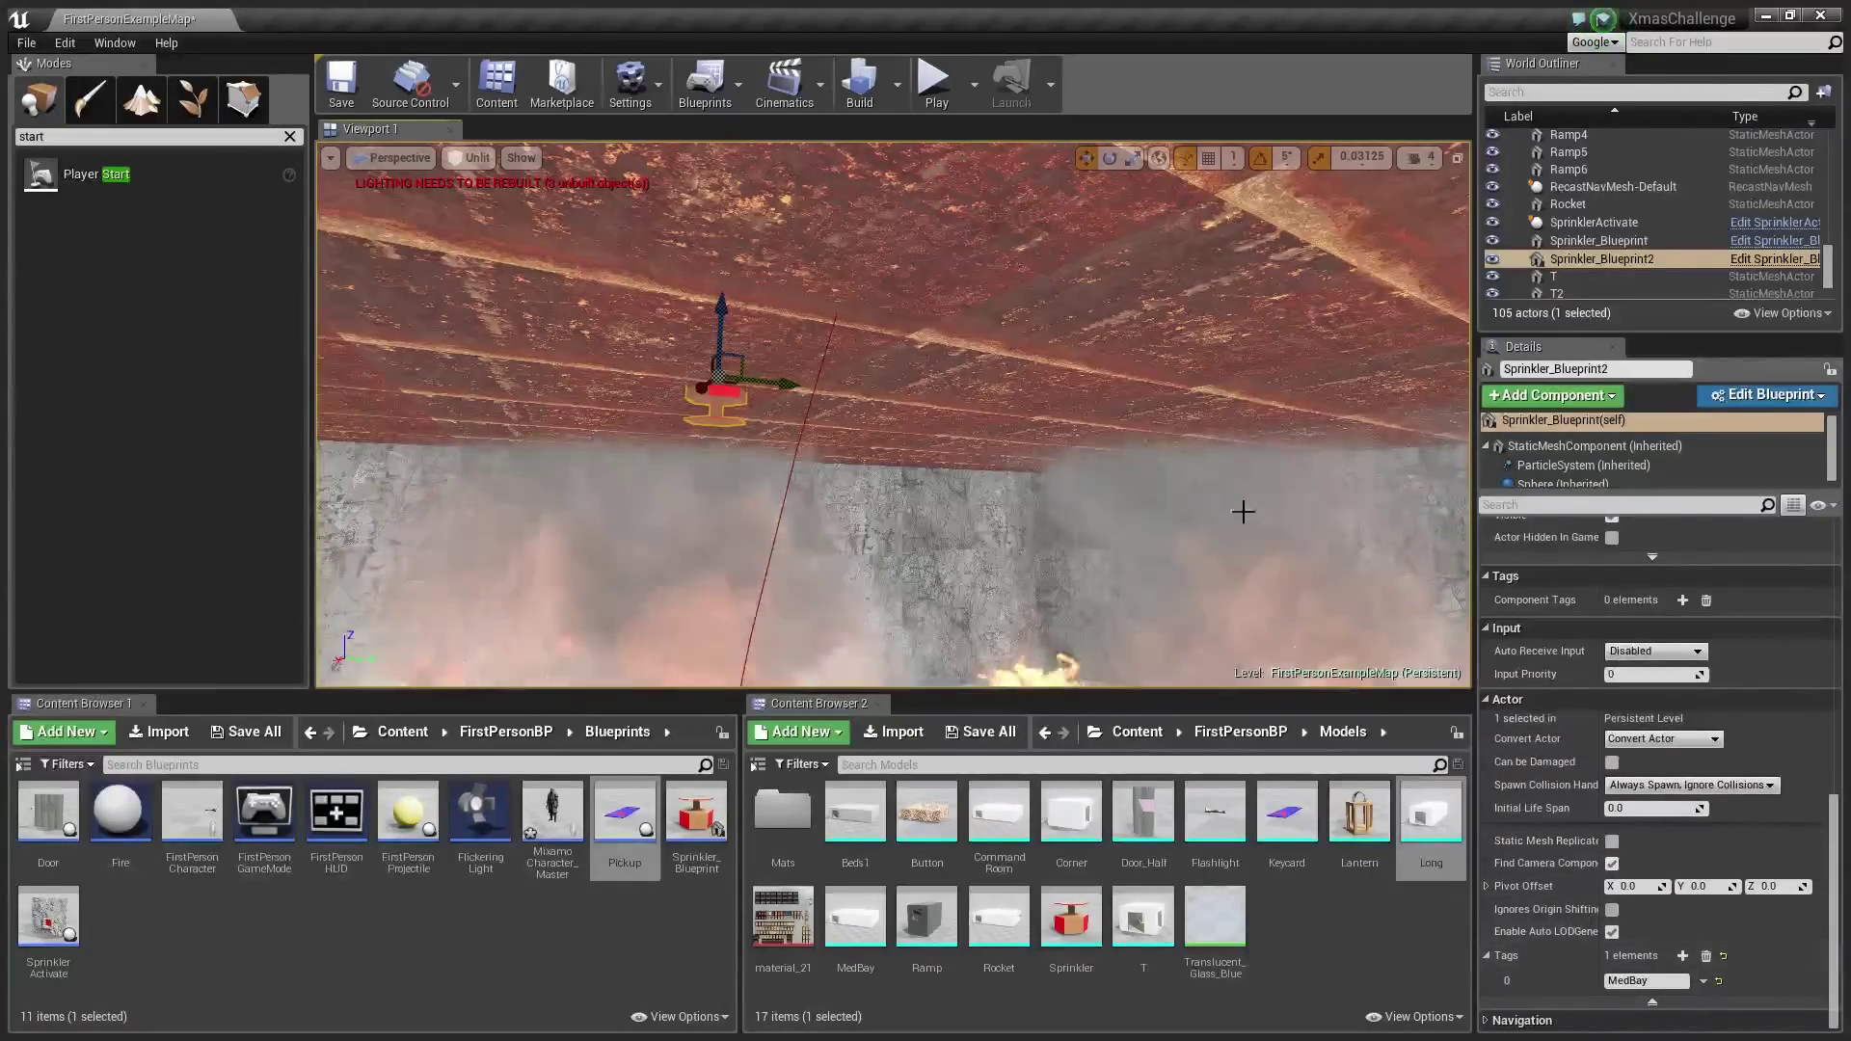
Select the SprinklerActivate actor and change its actor tag to Med
{"action": "mouse_move", "coordinate": [1166, 484]}
{"action": "right_mouse_down"}
{"action": "mouse_move", "coordinate": [1214, 484]}
{"action": "mouse_move", "coordinate": [1166, 484]}
{"action": "right_mouse_up"}
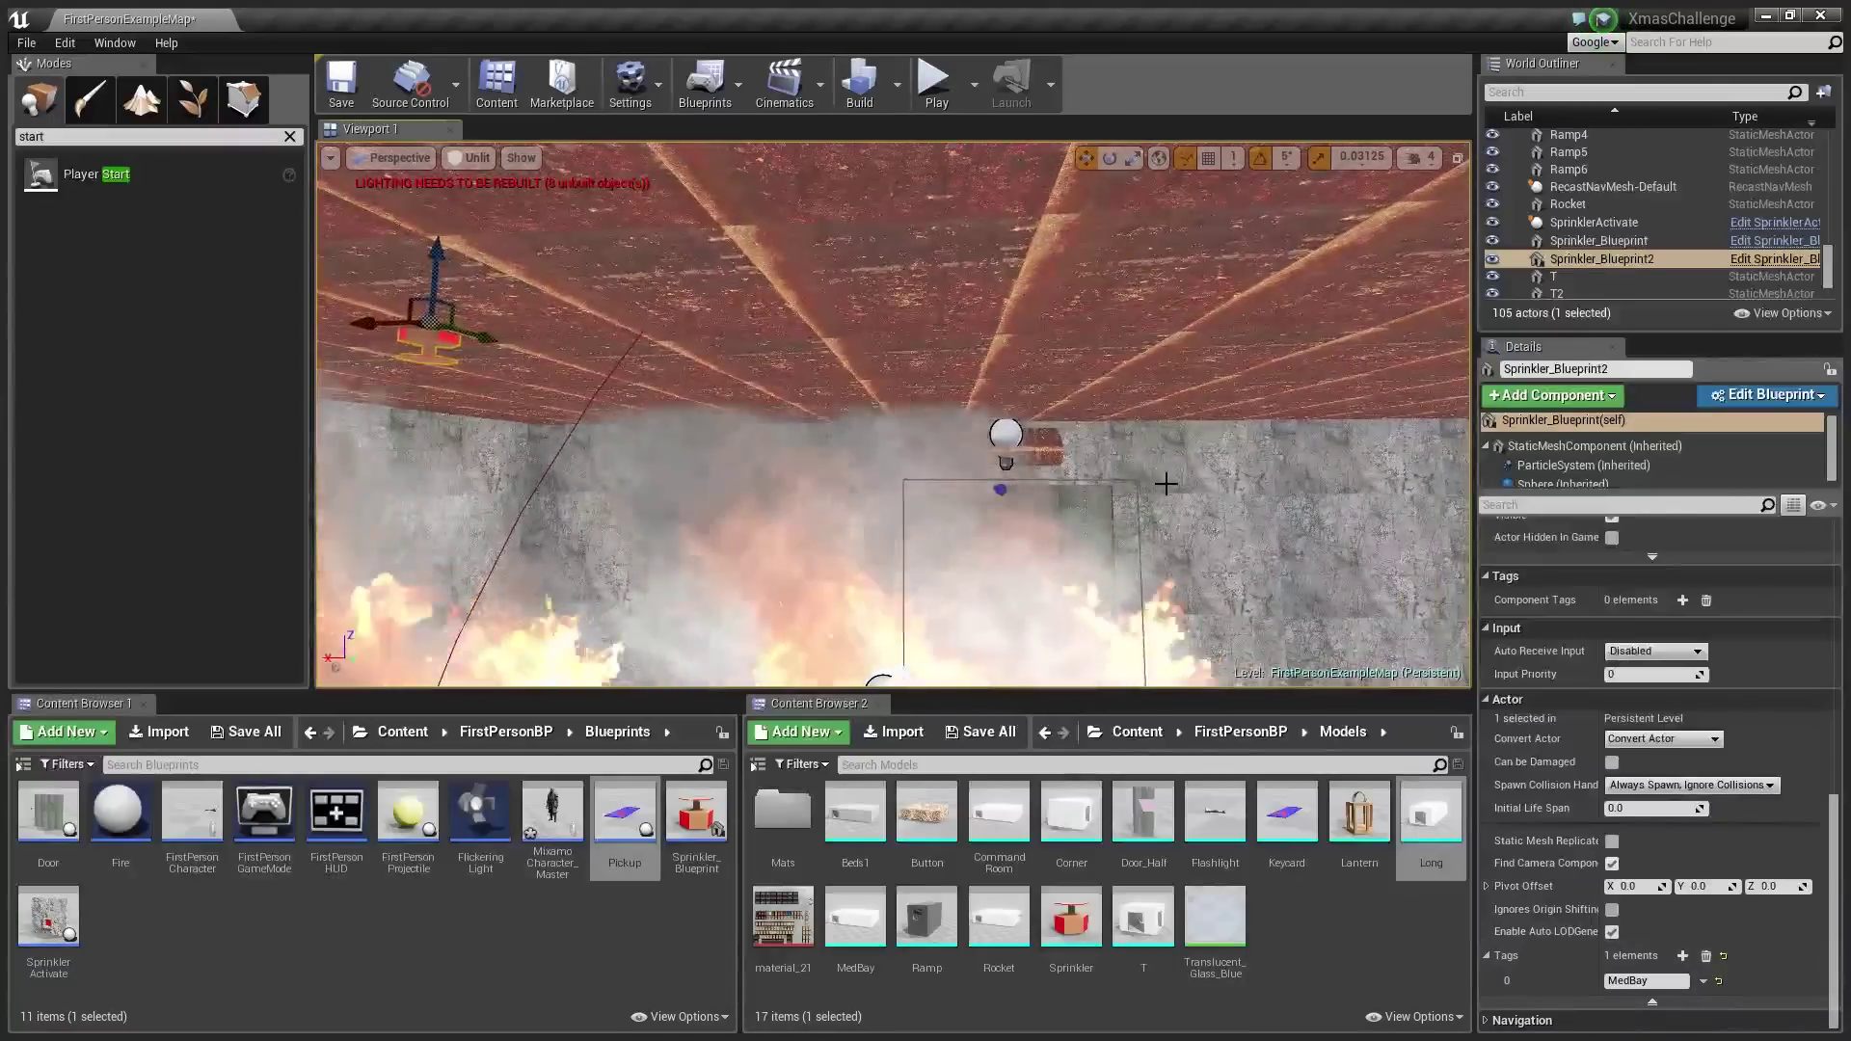
{"action": "left_click", "coordinate": [1650, 220]}
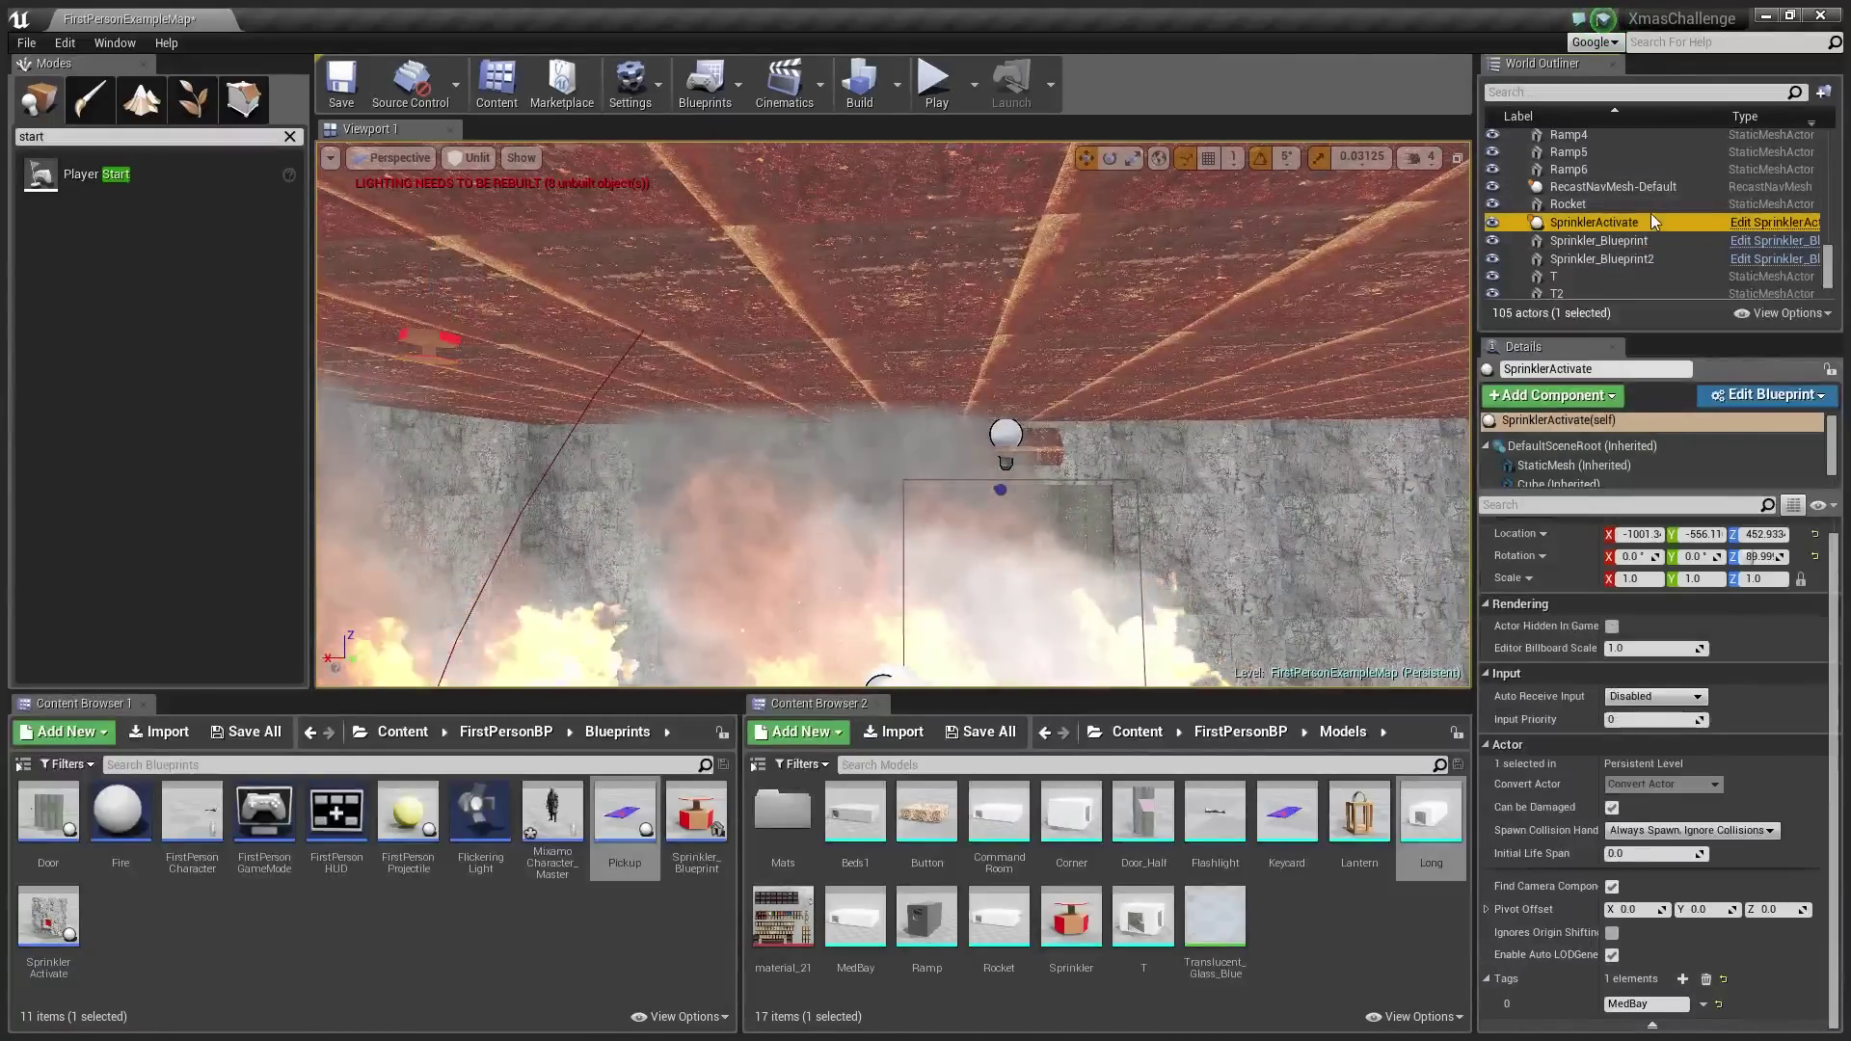
{"action": "left_click", "coordinate": [1644, 243]}
{"action": "left_click", "coordinate": [1617, 226]}
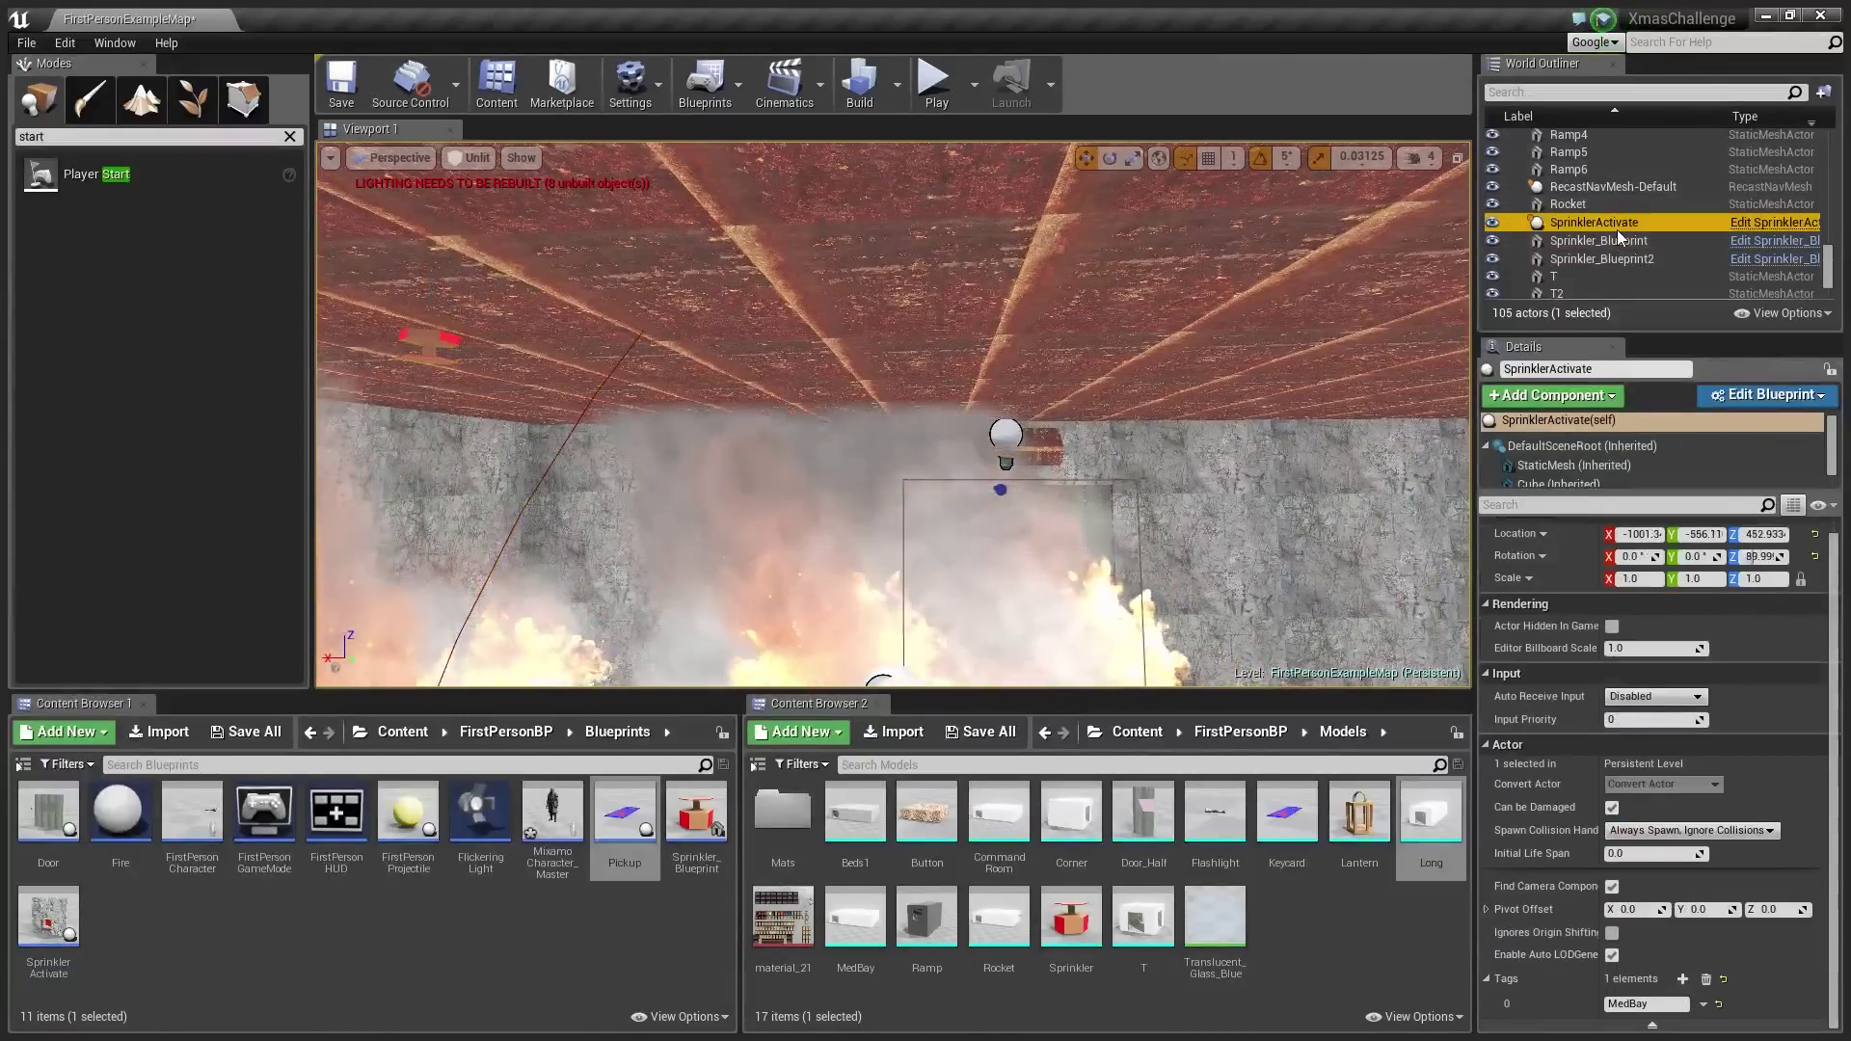
{"action": "left_click", "coordinate": [1650, 1001]}
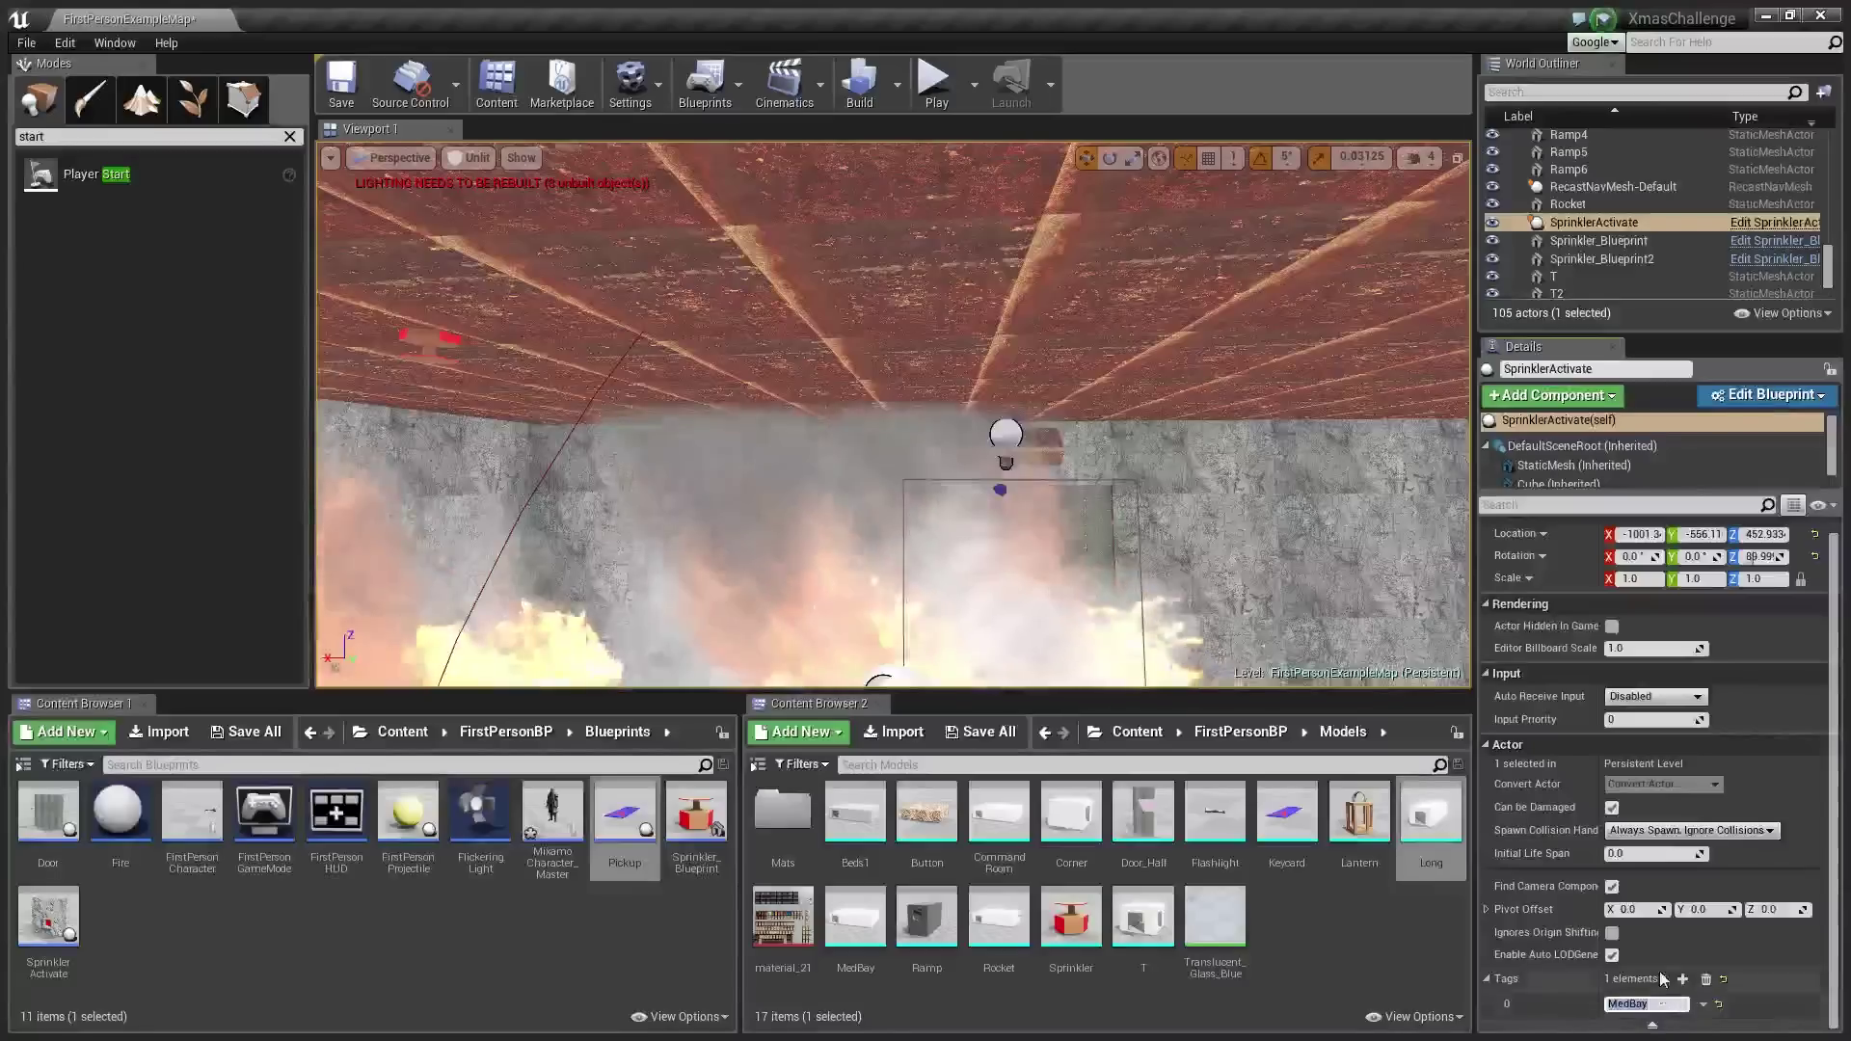
{"action": "key", "text": "Return"}
{"action": "key", "text": "BackSpace"}
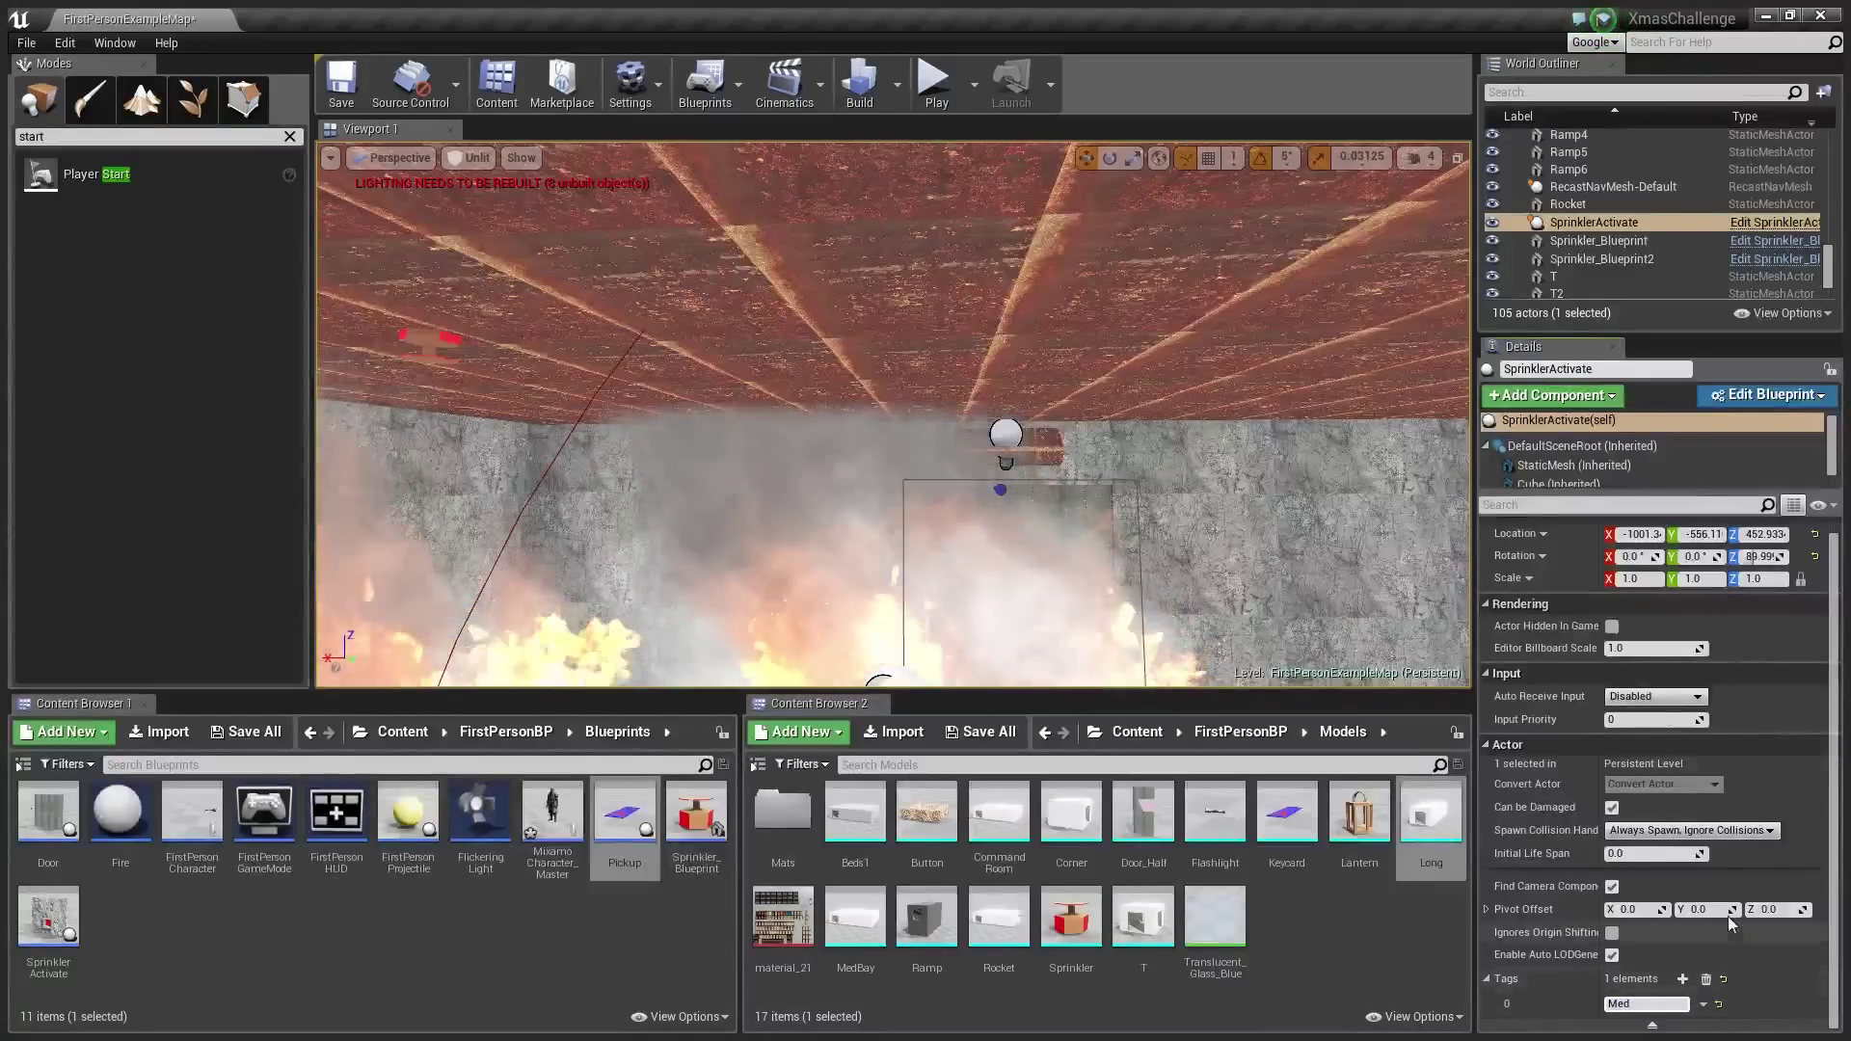
Change the actor tag of the ceiling sprinkler Sprinkler_Blueprint2 to Med and save the level
{"action": "right_click_drag", "start_coordinate": [1220, 457], "coordinate": [814, 380]}
{"action": "left_click", "coordinate": [787, 343]}
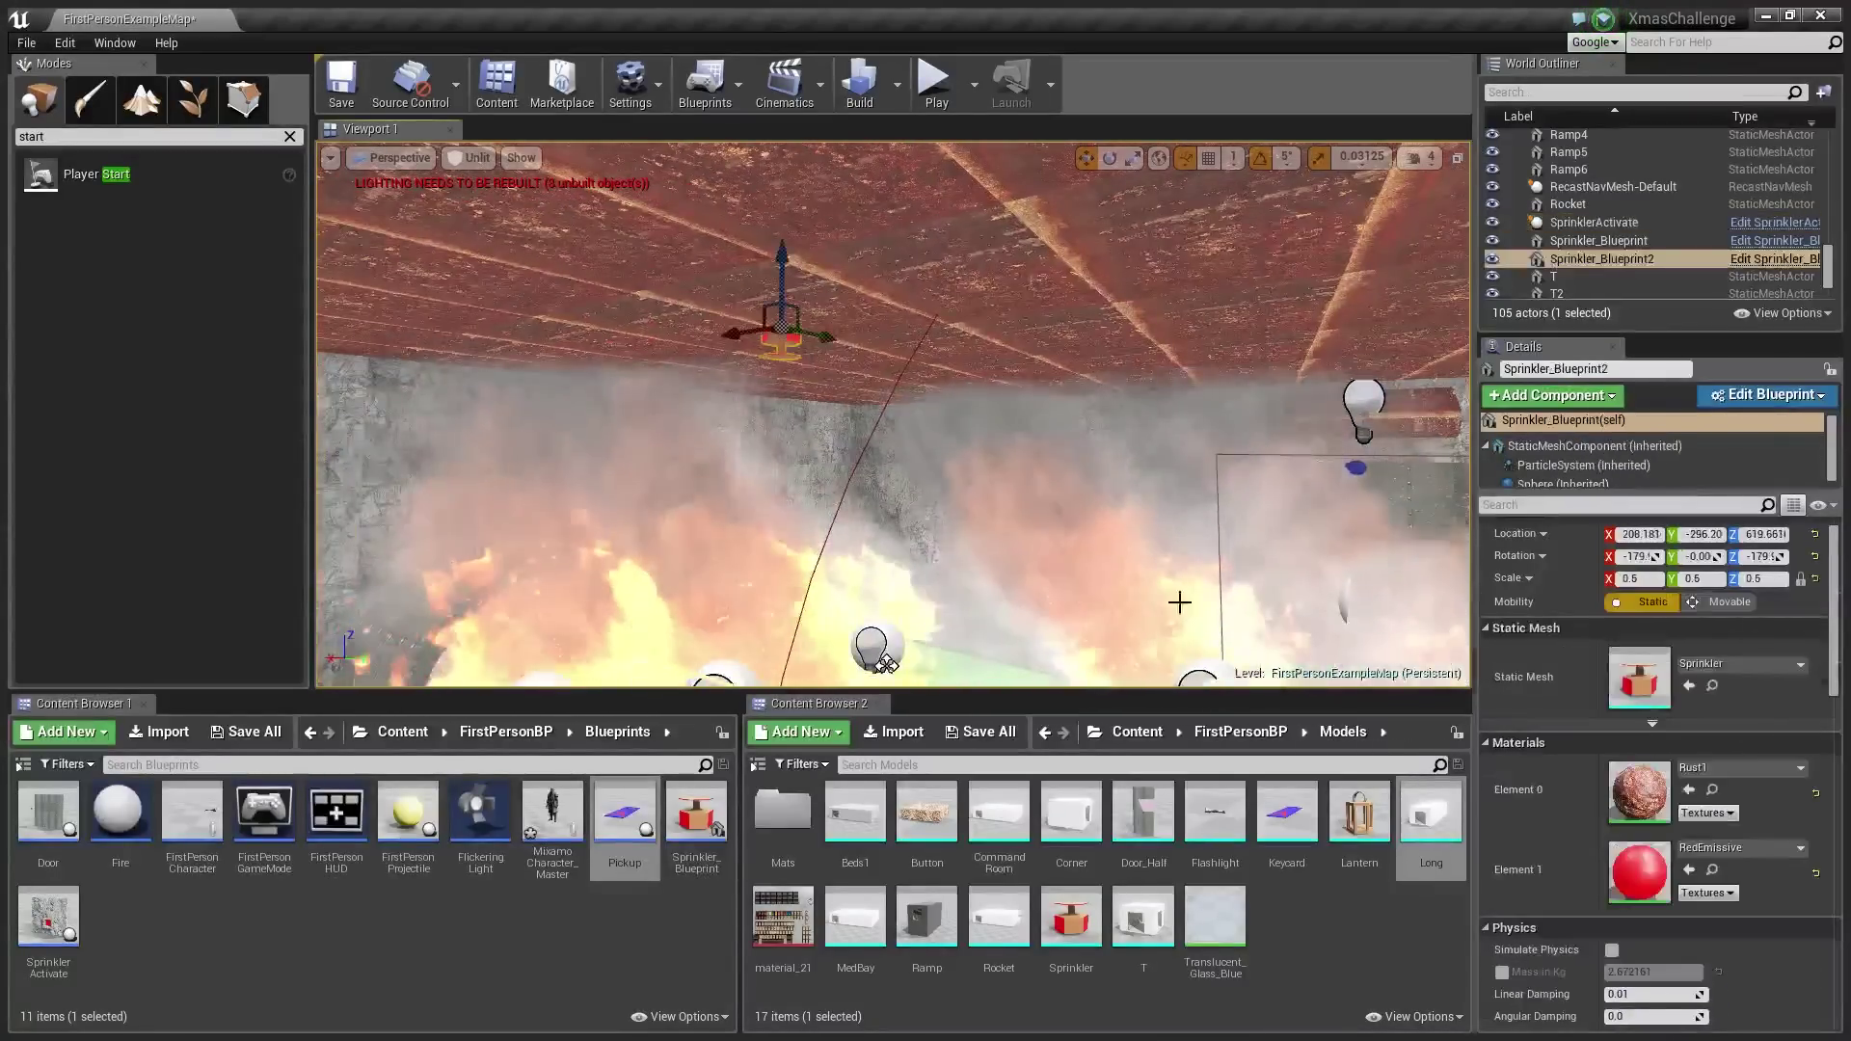
{"action": "scroll", "coordinate": [1670, 980], "scroll_direction": "down", "scroll_amount": 3}
{"action": "scroll", "coordinate": [1663, 973], "scroll_direction": "down", "scroll_amount": 10}
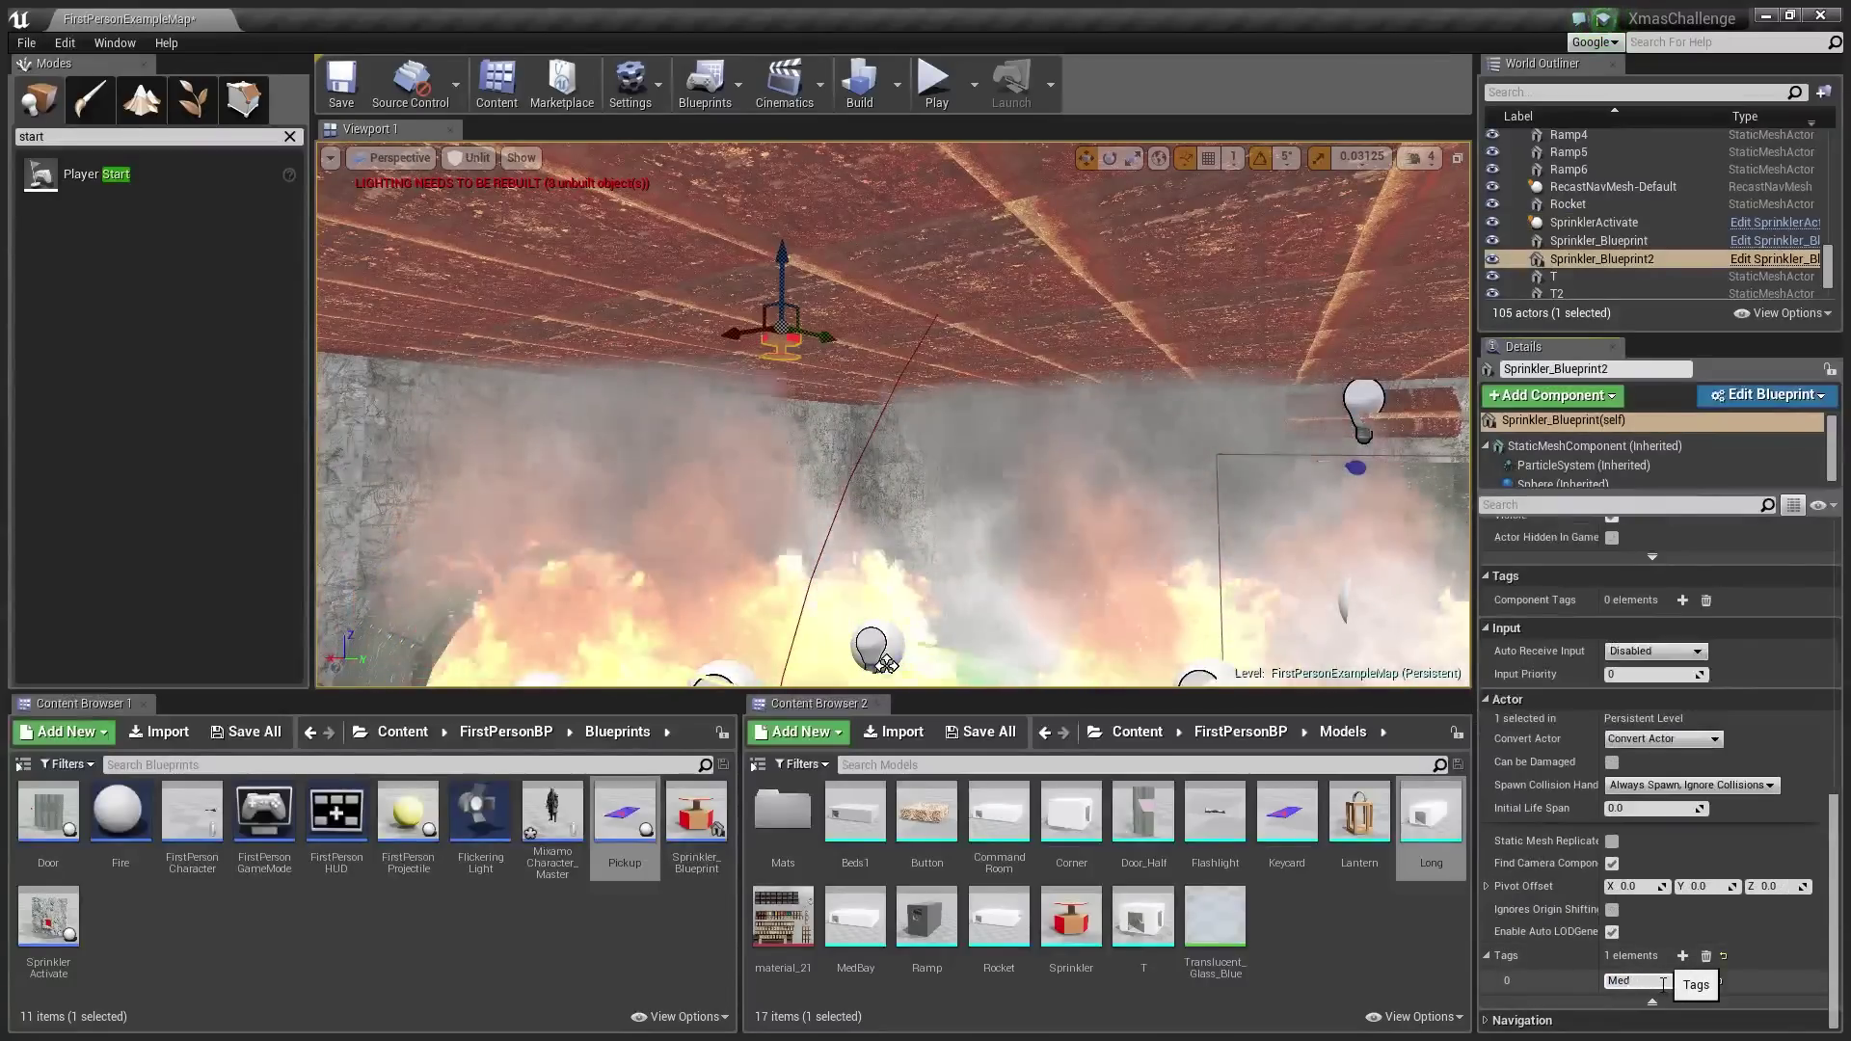
{"action": "key", "text": "BackSpace"}
{"action": "key", "text": "BackSpace"}
{"action": "key", "text": "BackSpace"}
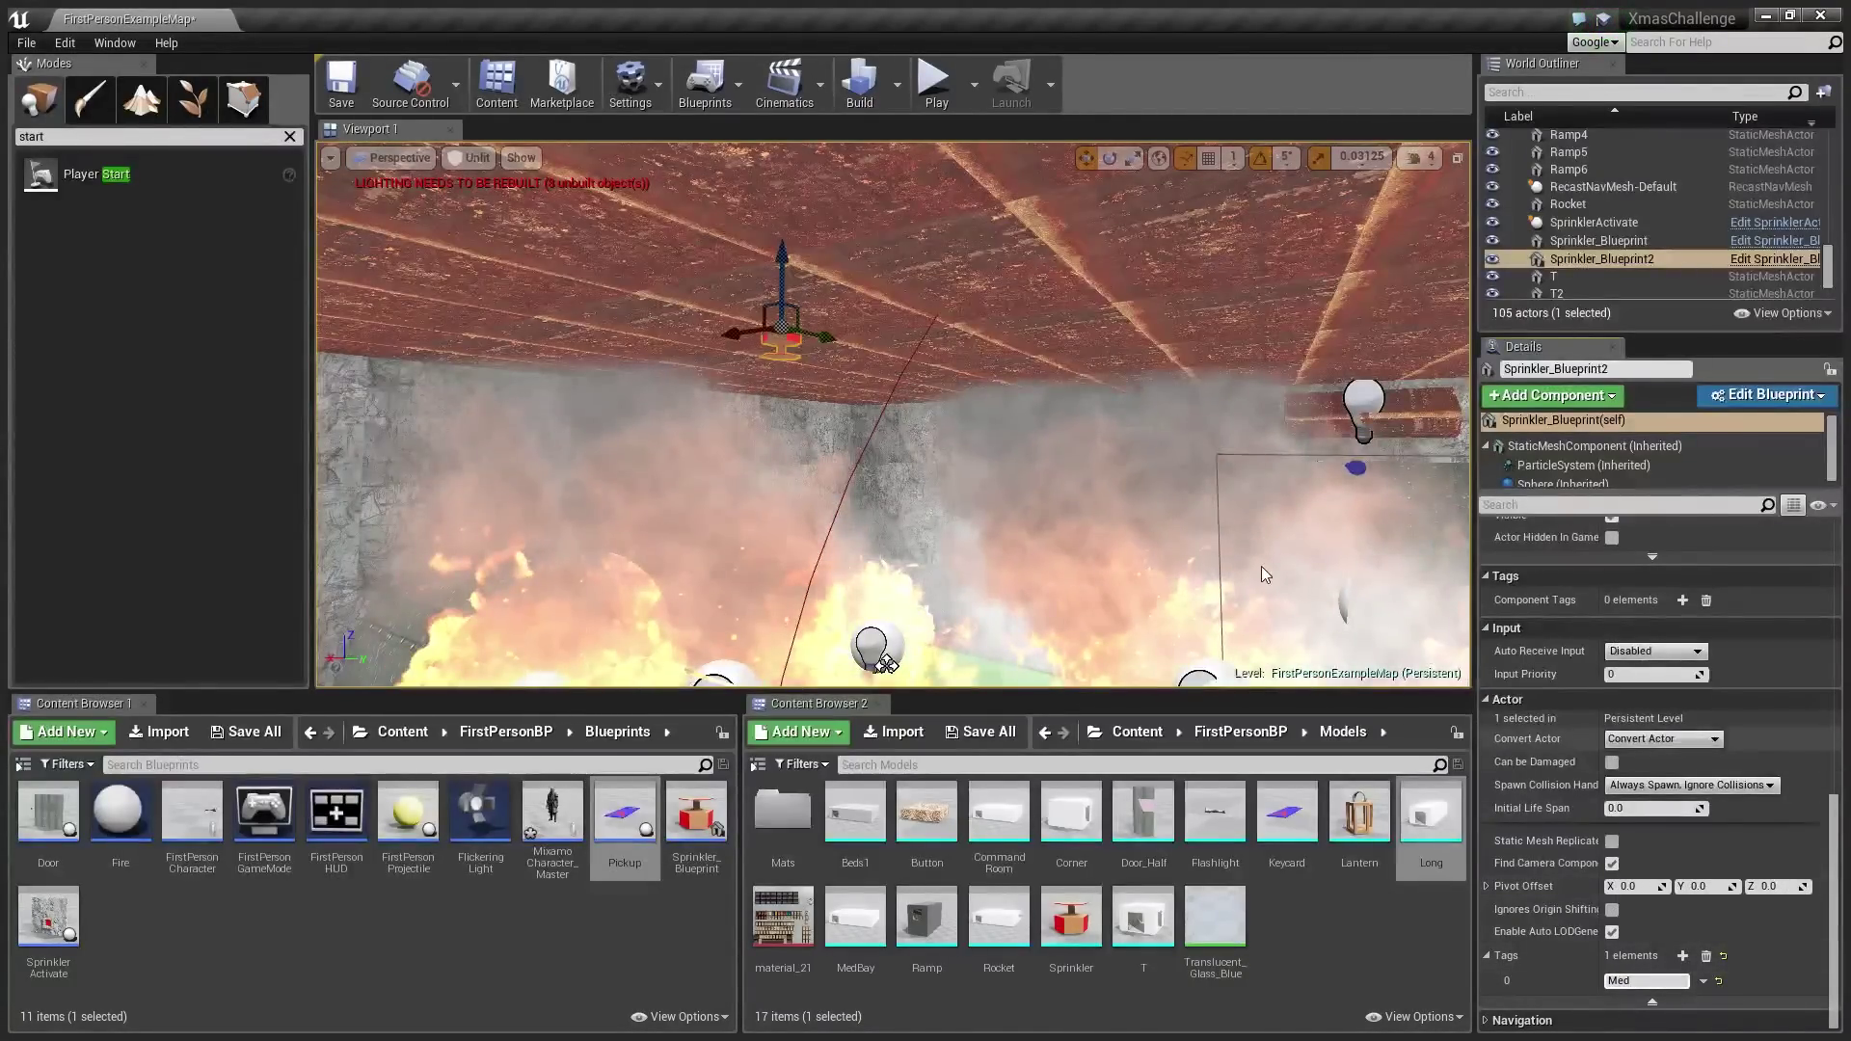
{"action": "key", "text": "ctrl+s"}
Select the other ceiling sprinkler, Sprinkler_Blueprint, and check its actor tag for comparison
{"action": "right_click_drag", "start_coordinate": [1261, 565], "coordinate": [1437, 564]}
{"action": "left_click", "coordinate": [1301, 516]}
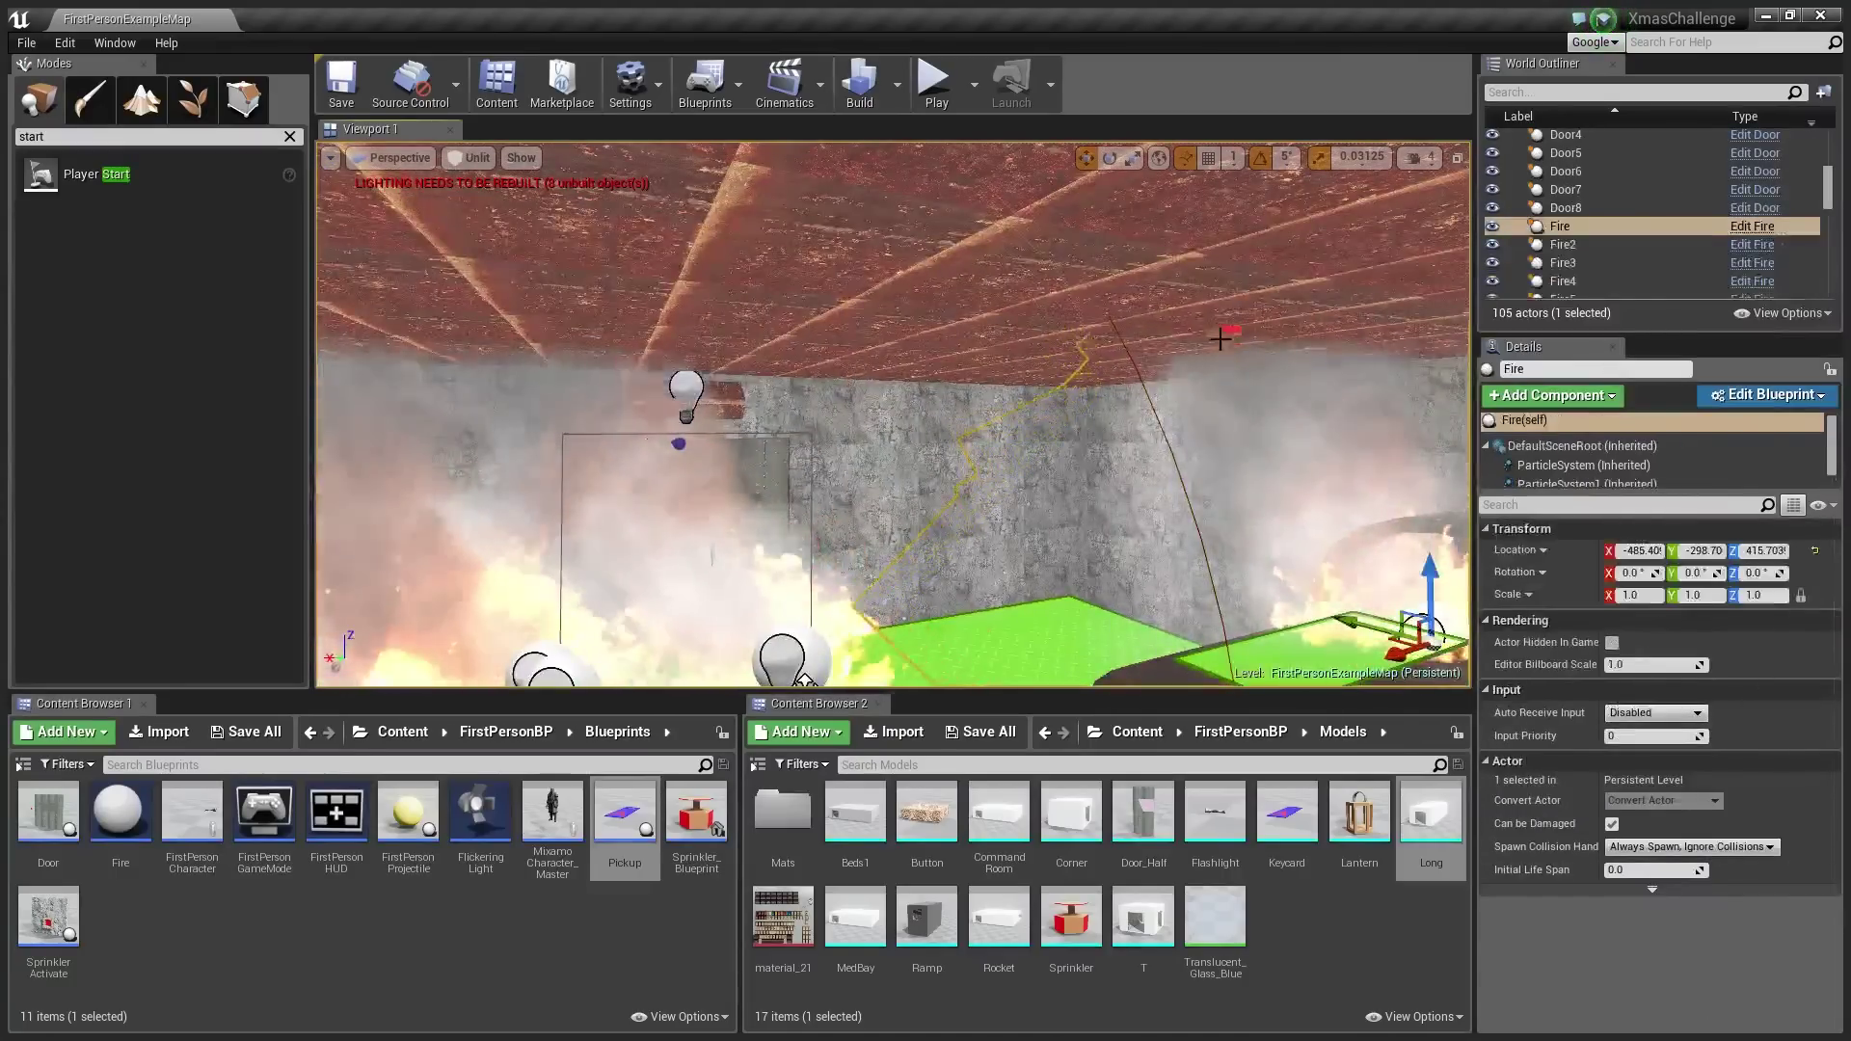
{"action": "key", "text": "w"}
{"action": "right_click_drag", "start_coordinate": [1219, 338], "coordinate": [1323, 349]}
{"action": "left_click", "coordinate": [1284, 328]}
{"action": "scroll", "coordinate": [1628, 922], "scroll_direction": "down", "scroll_amount": 6}
{"action": "scroll", "coordinate": [1628, 929], "scroll_direction": "down", "scroll_amount": 14}
Place a Pickup keycard on the green corridor floor and give it the actor tag Yellow
{"action": "right_click_drag", "start_coordinate": [1282, 463], "coordinate": [617, 502]}
{"action": "key", "text": "w"}
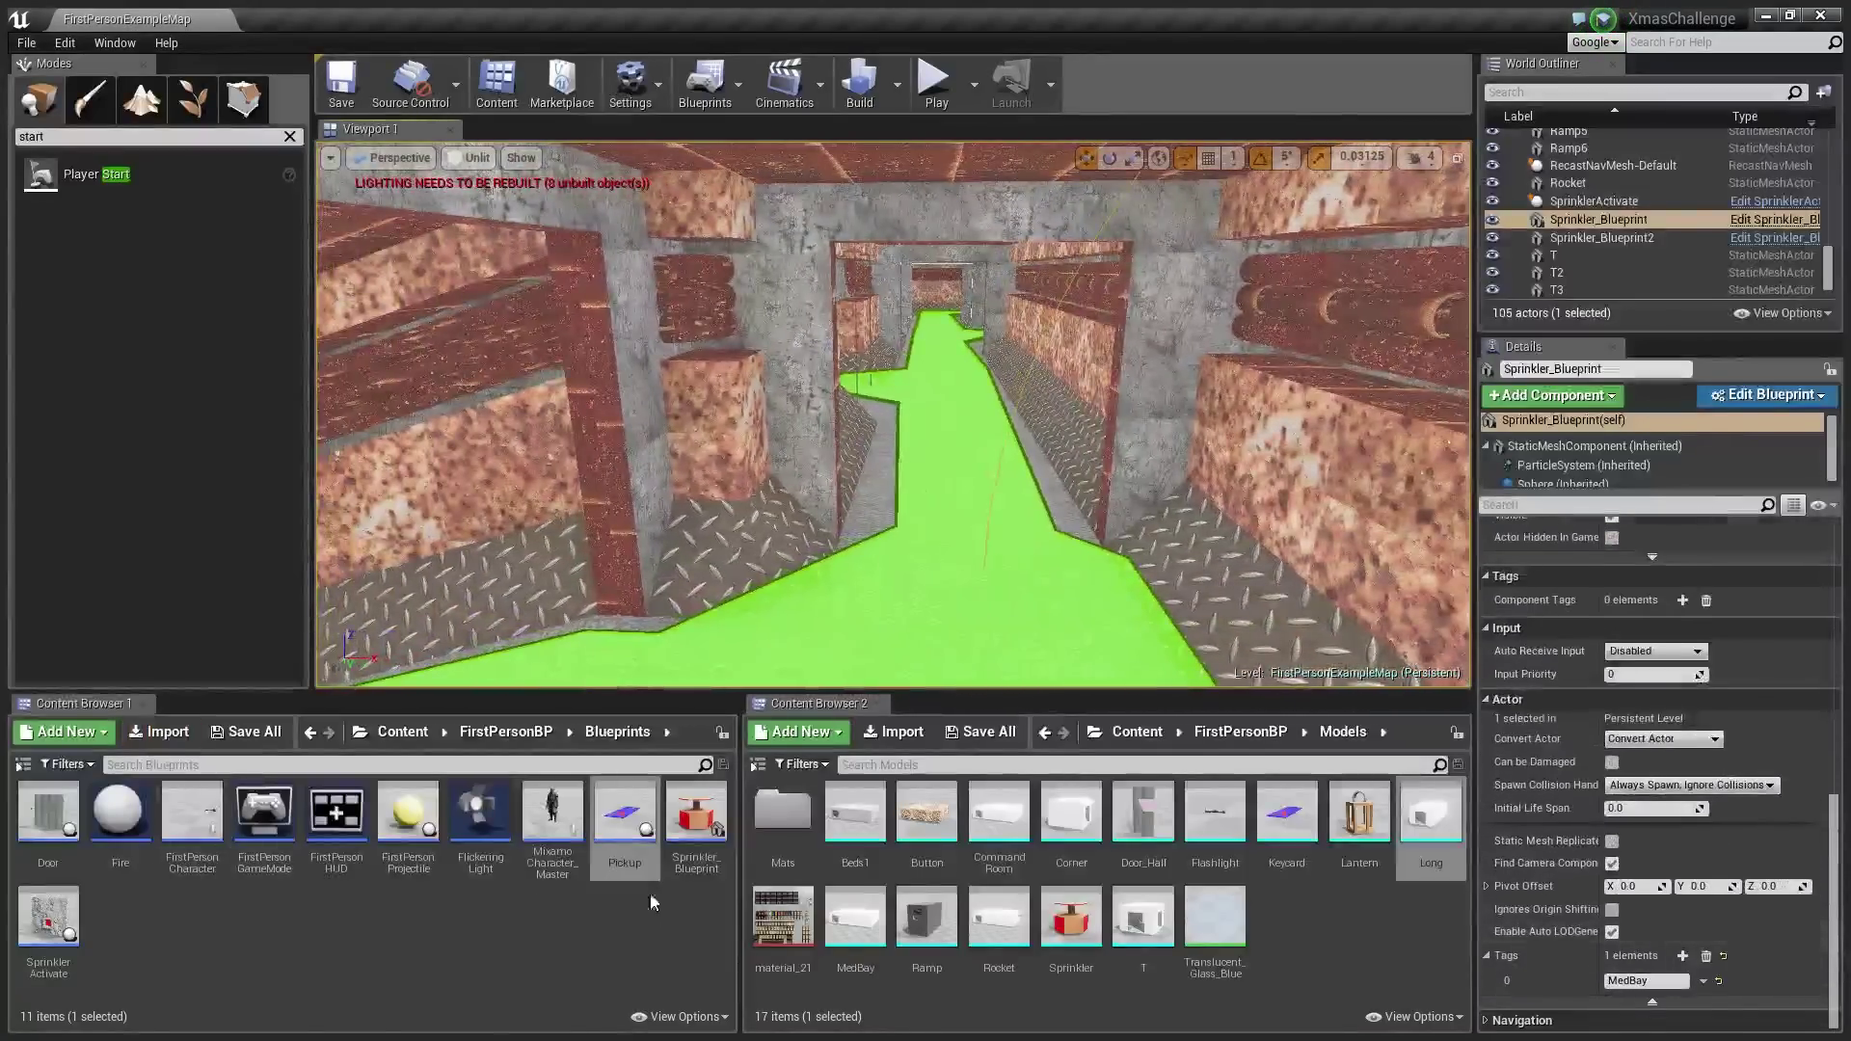
{"action": "left_click_drag", "start_coordinate": [910, 617], "coordinate": [911, 618]}
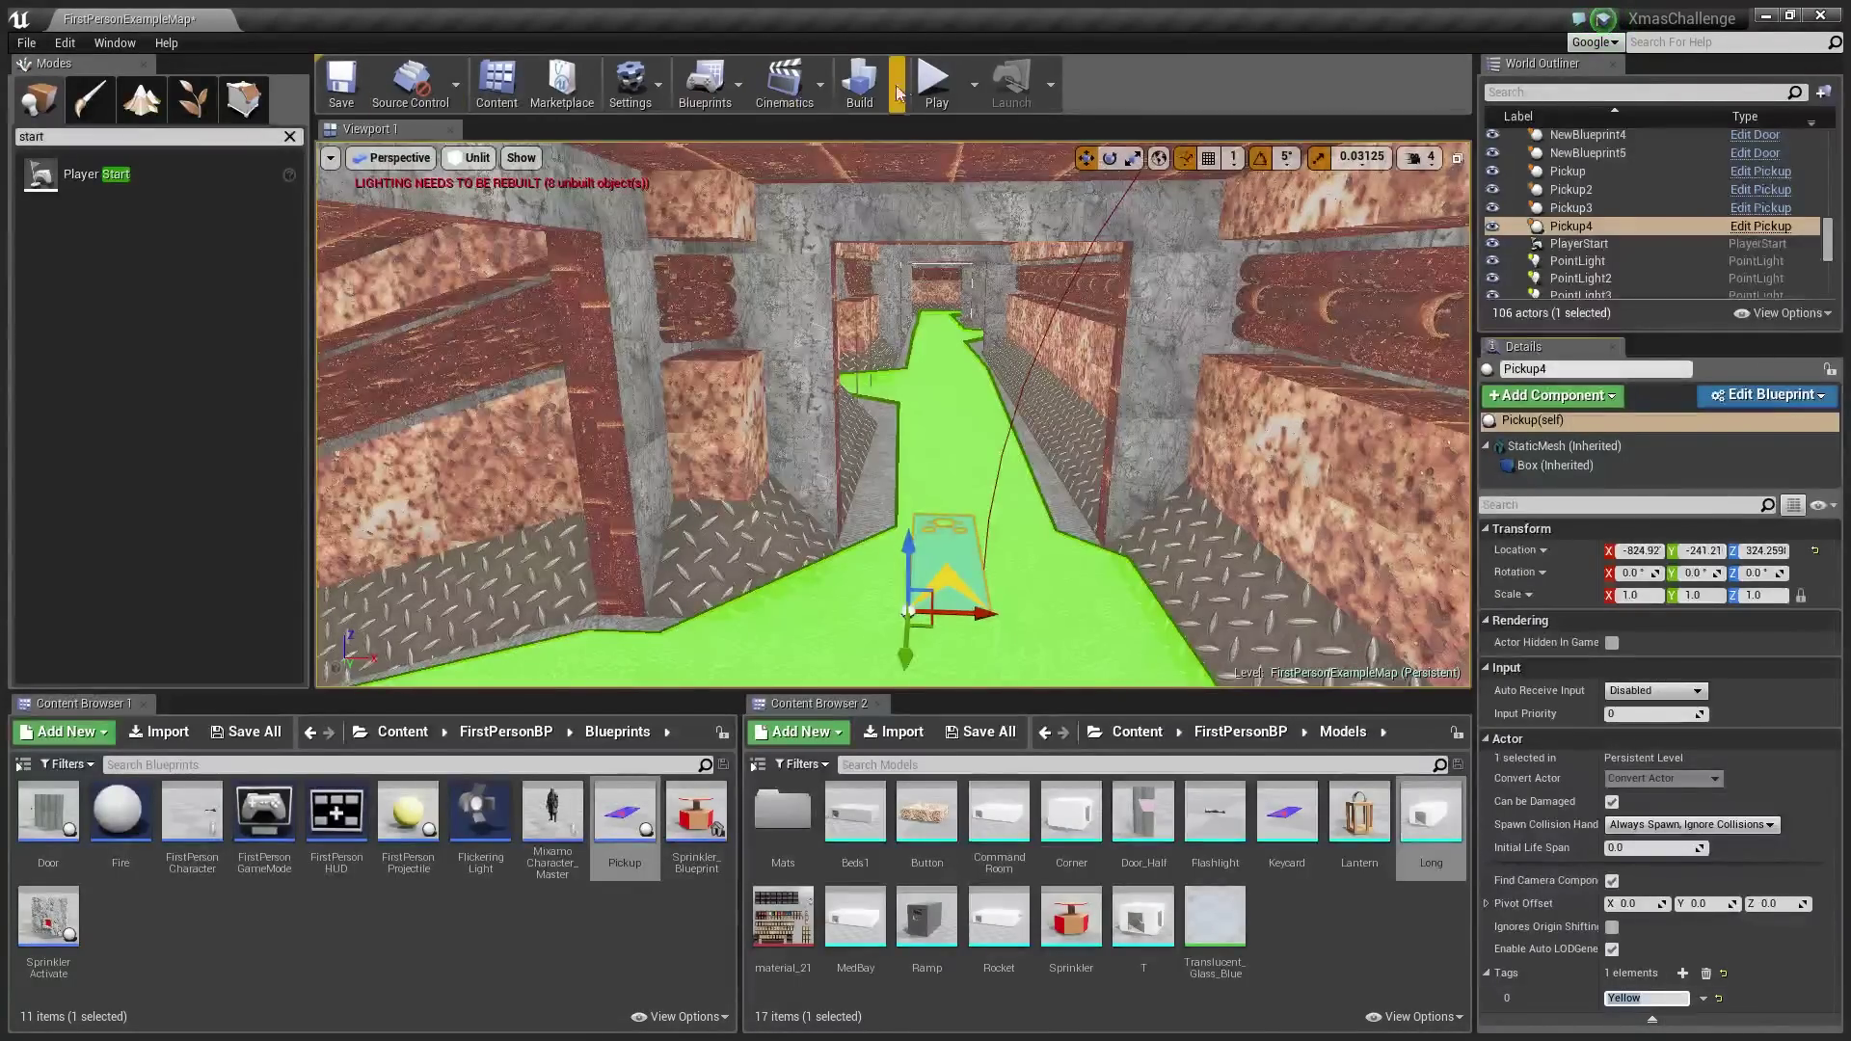
Play-test the level with the yellow keycard, opening the doors leading into the burning Med-Bay
{"action": "left_click", "coordinate": [933, 79]}
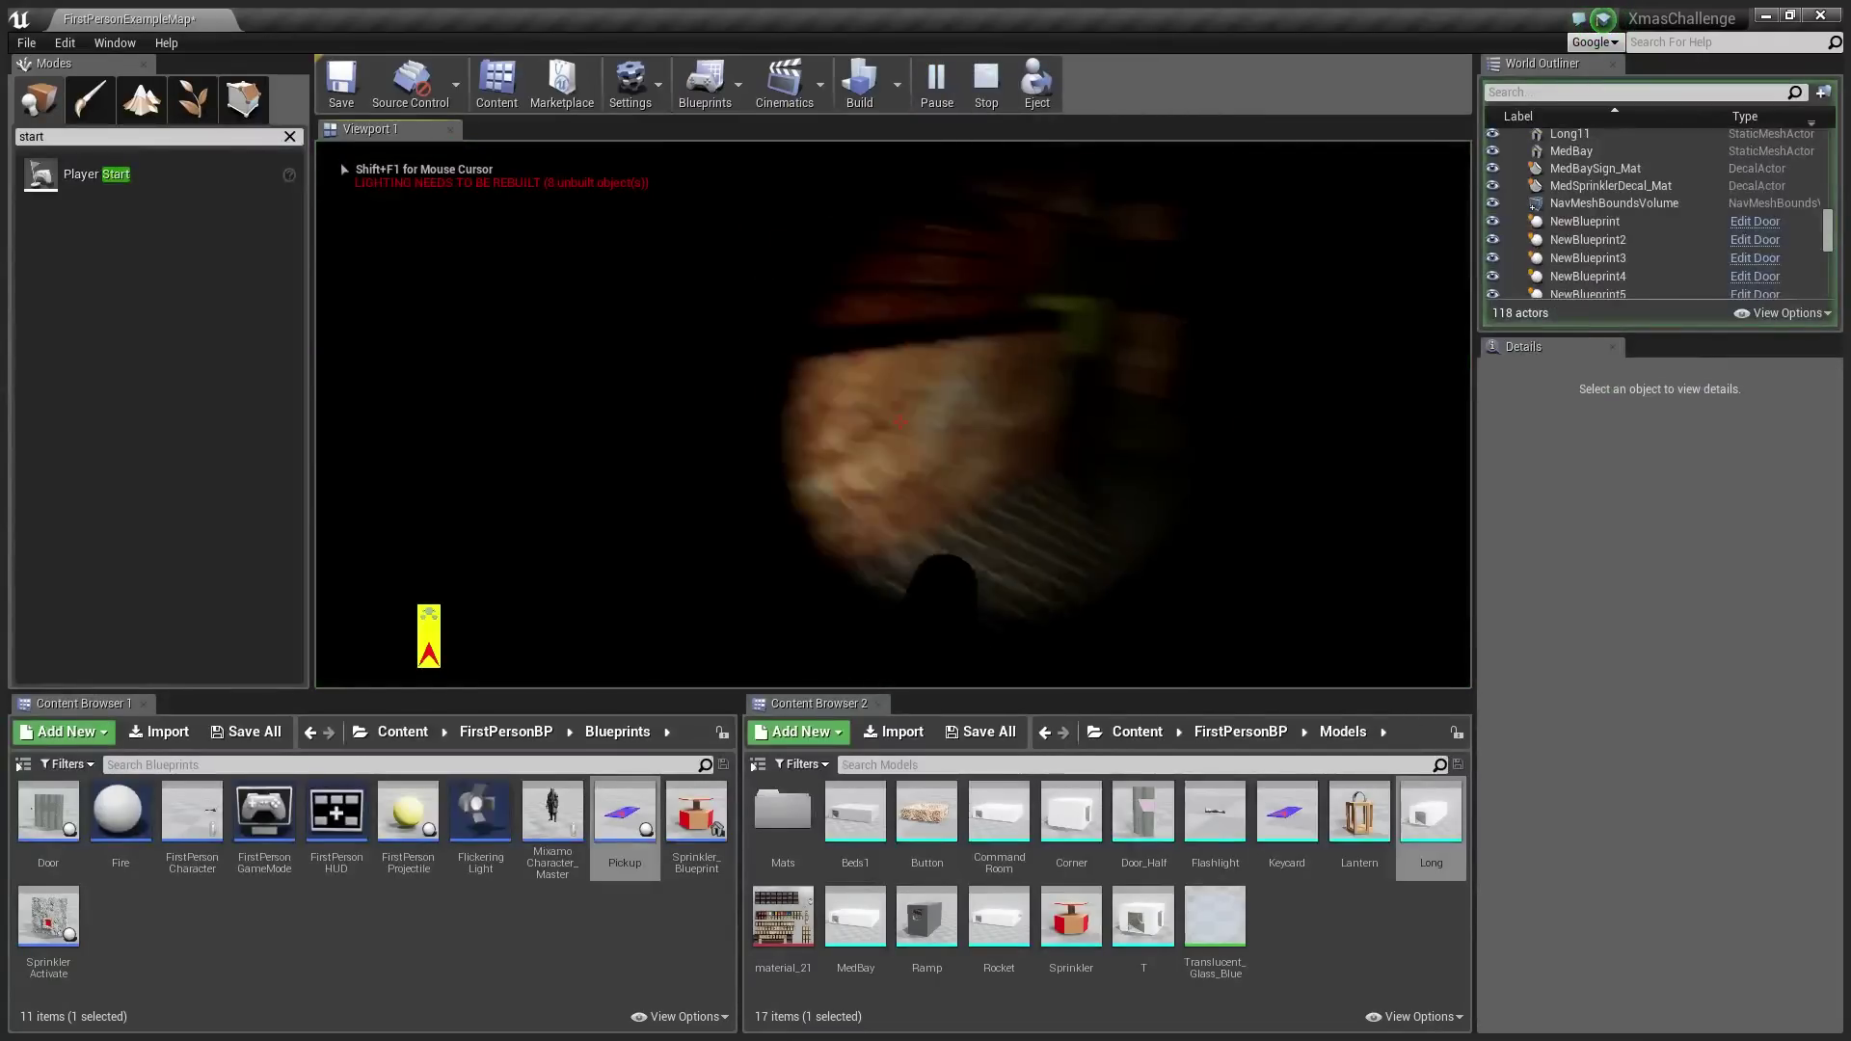
{"action": "key", "text": "w"}
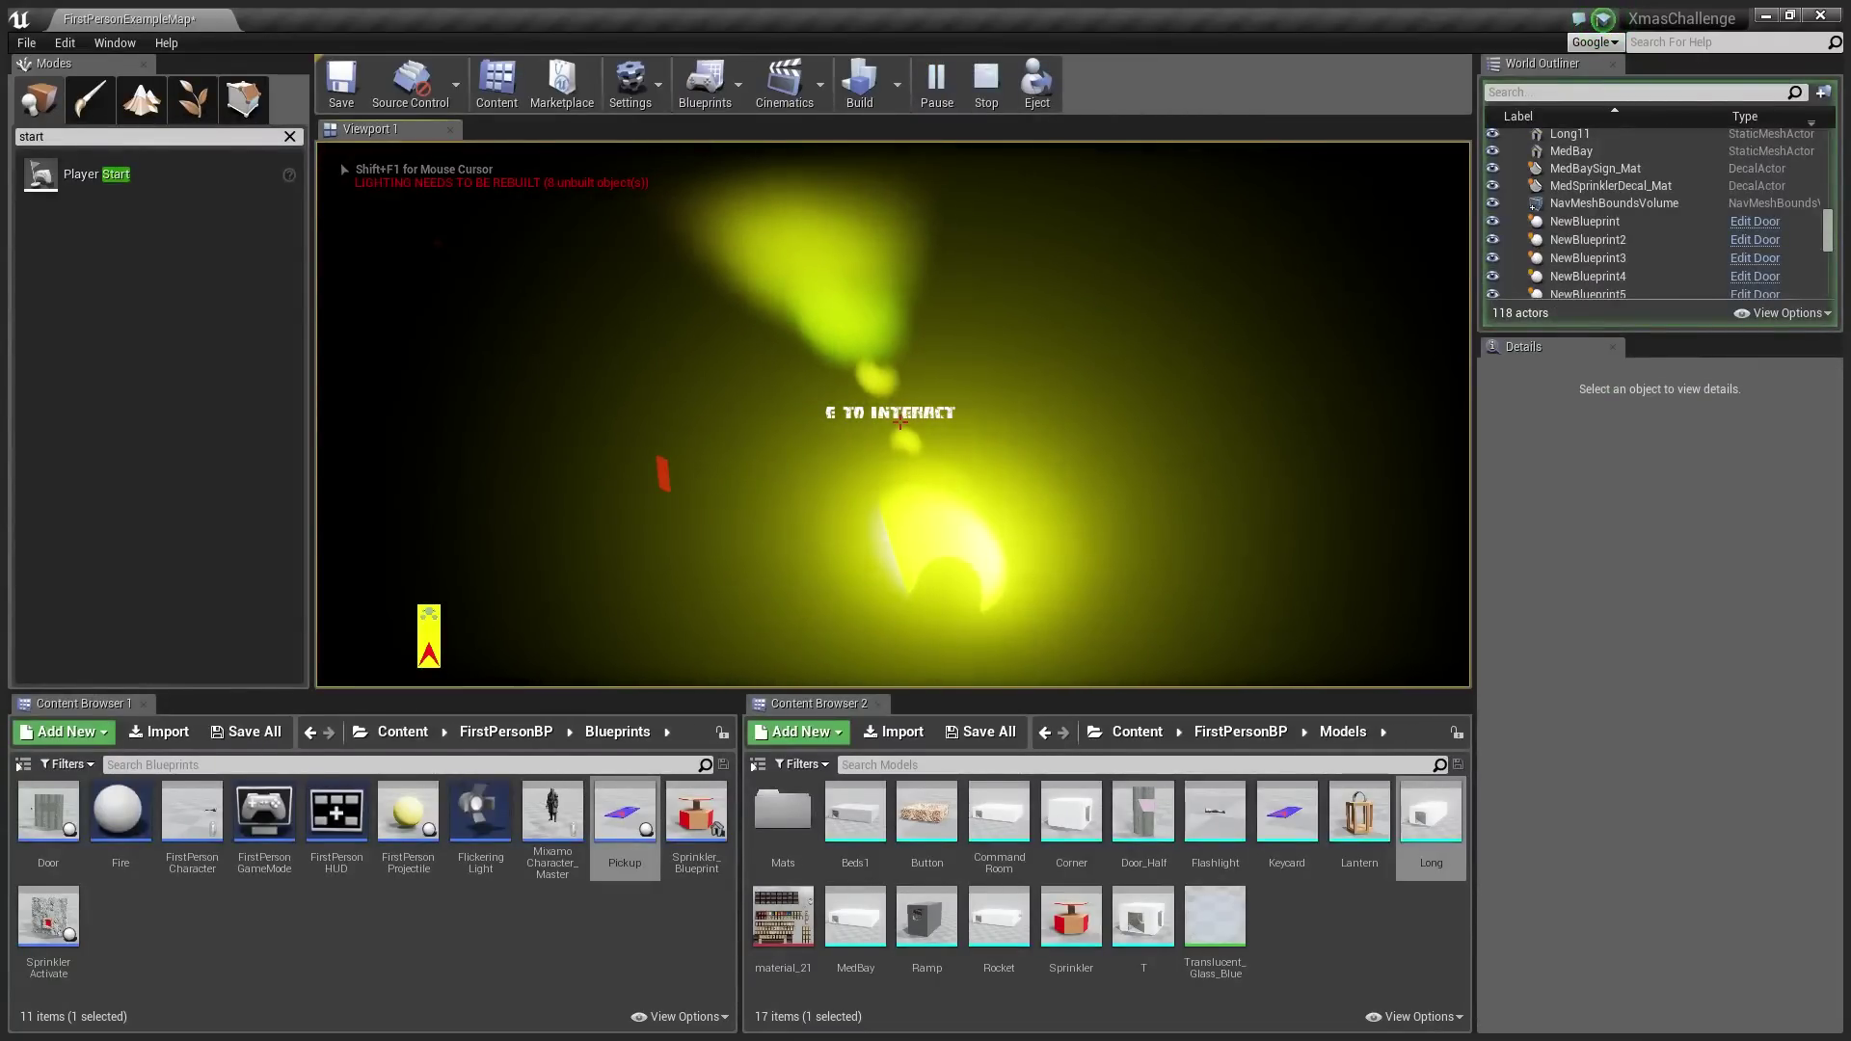
{"action": "key", "text": "s"}
{"action": "key", "text": "w"}
{"action": "key", "text": "e"}
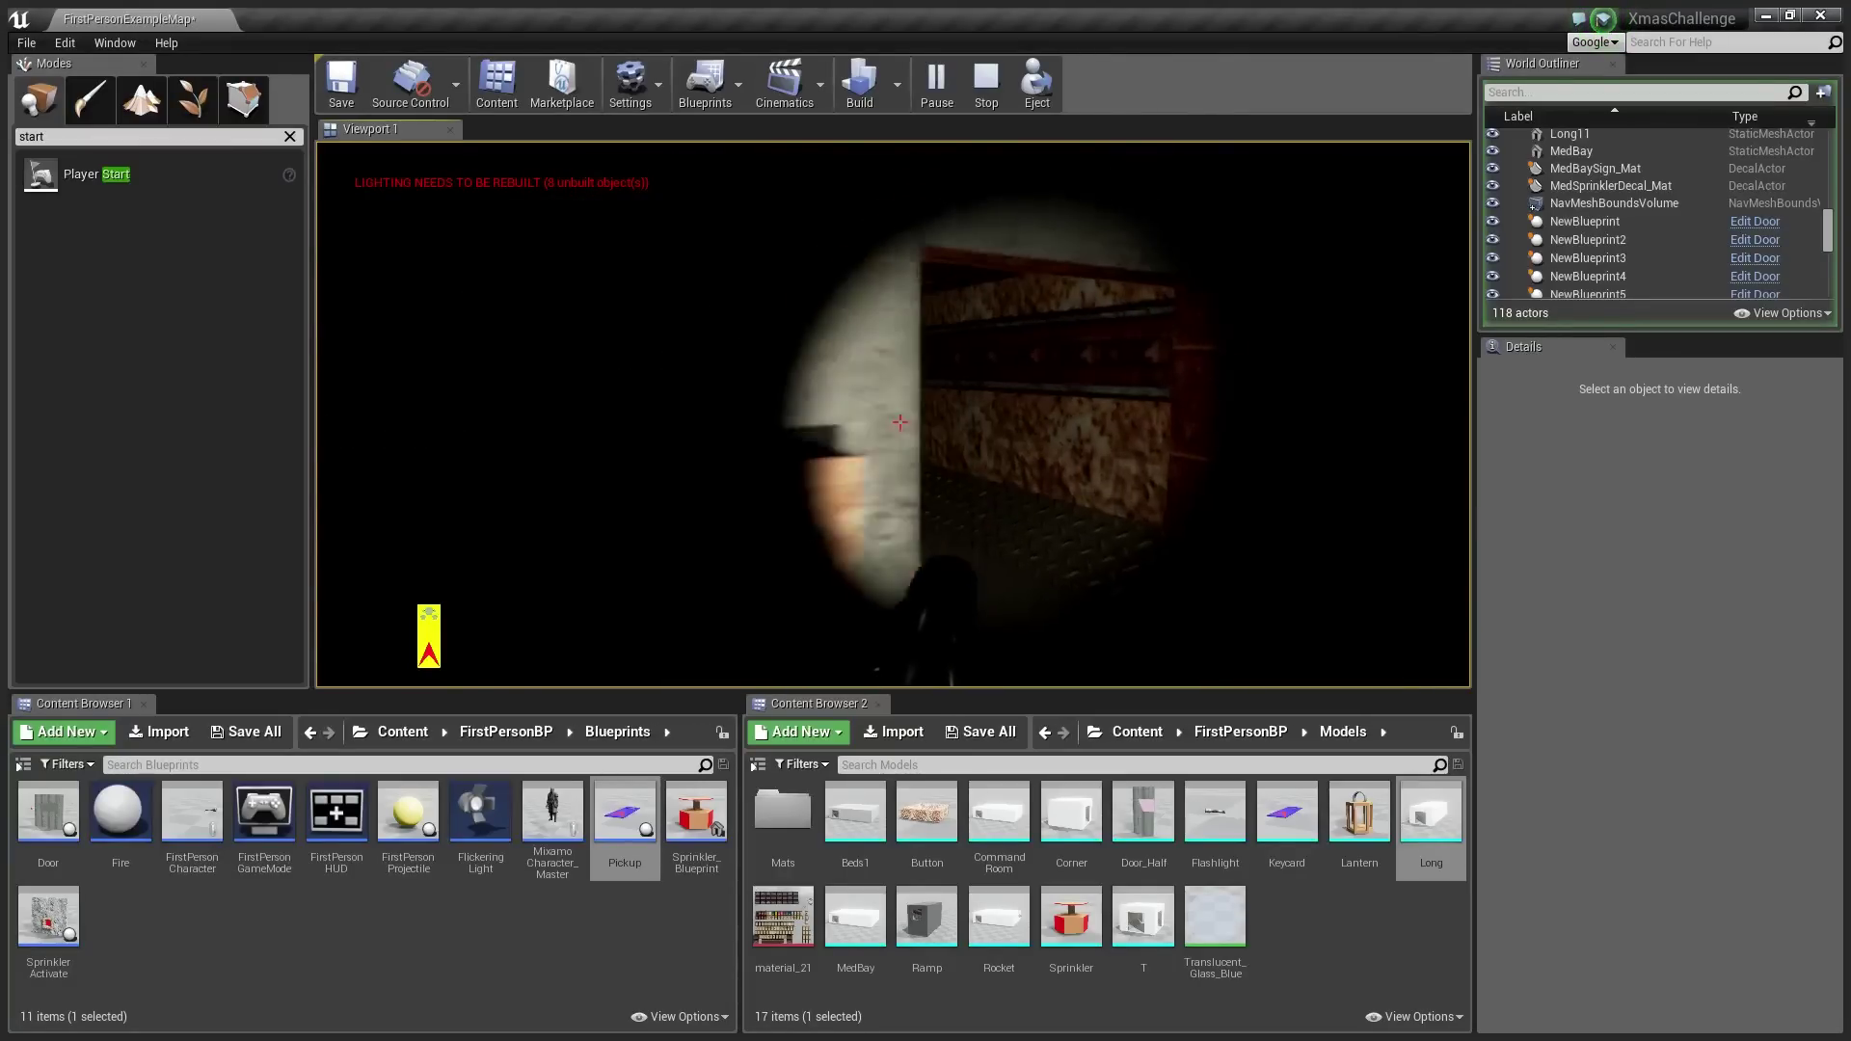
{"action": "key", "text": "w"}
{"action": "key", "text": "e"}
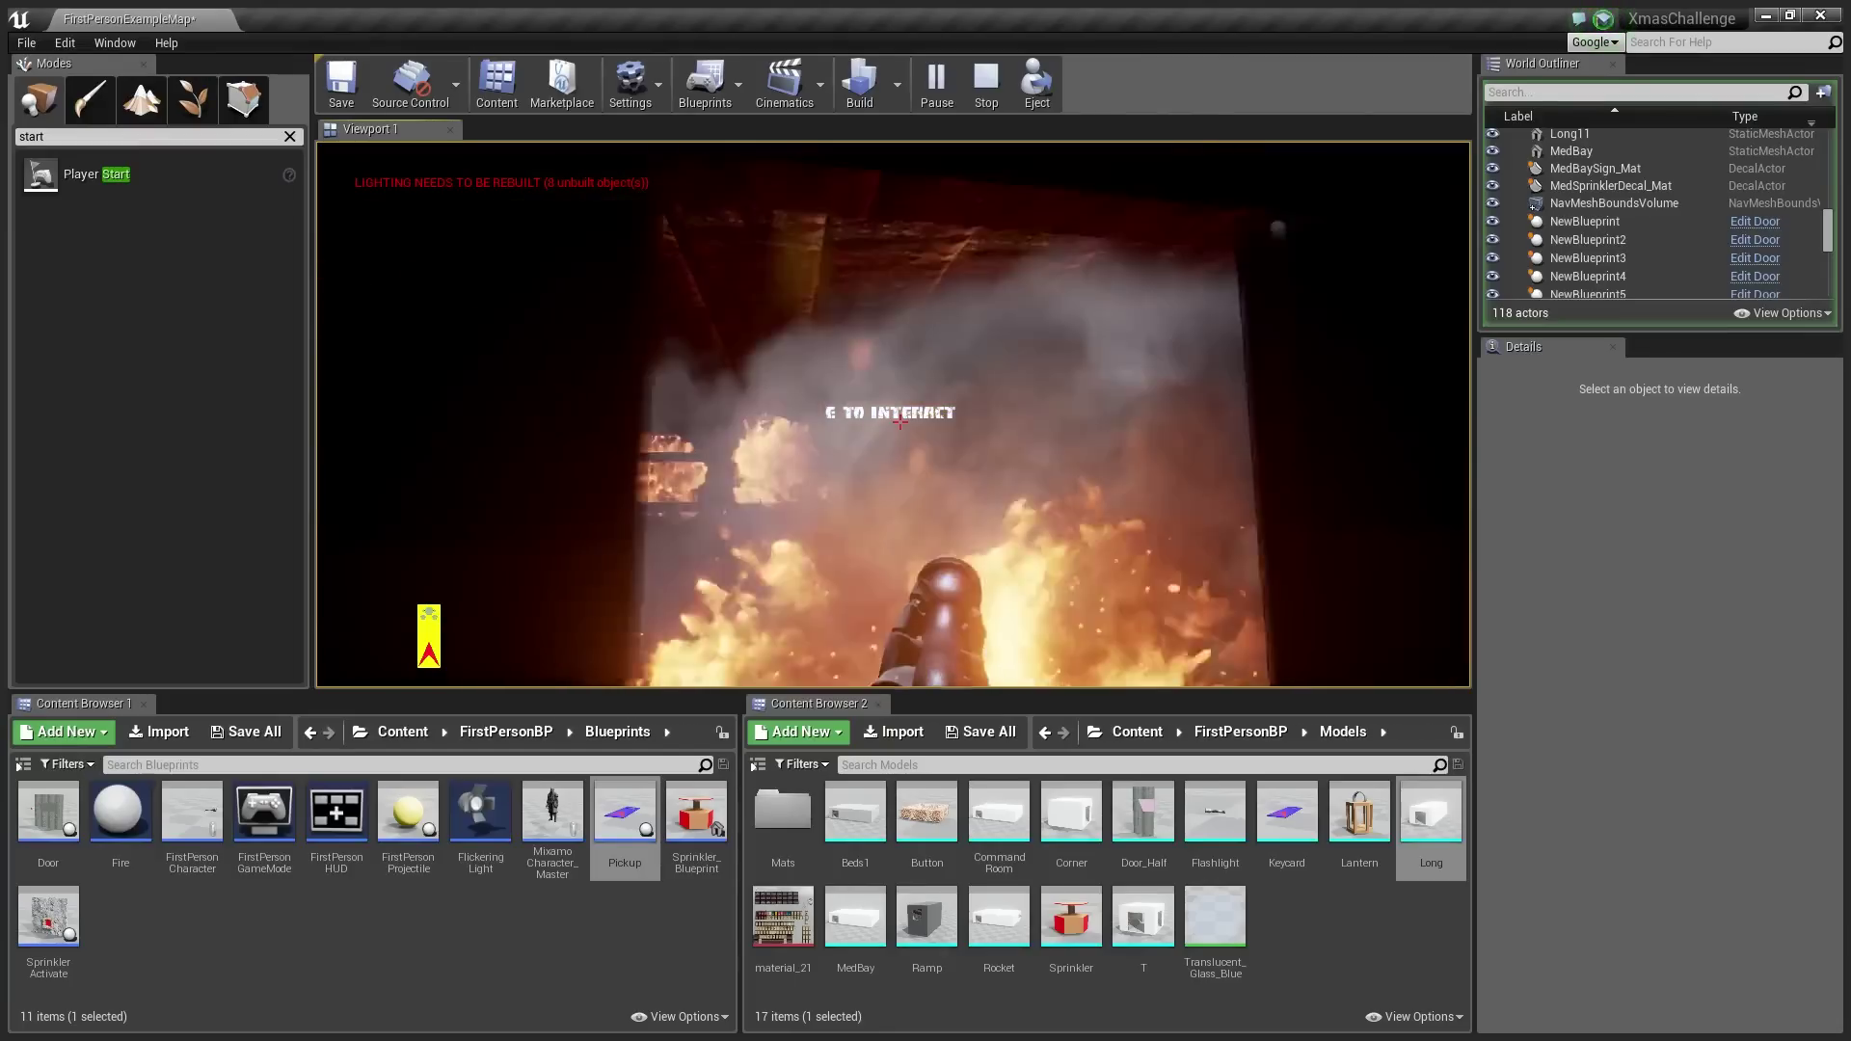
Walk around the Med-Bay to check which sprinklers spray and which fires go out, and end the play session
{"action": "key", "text": "w"}
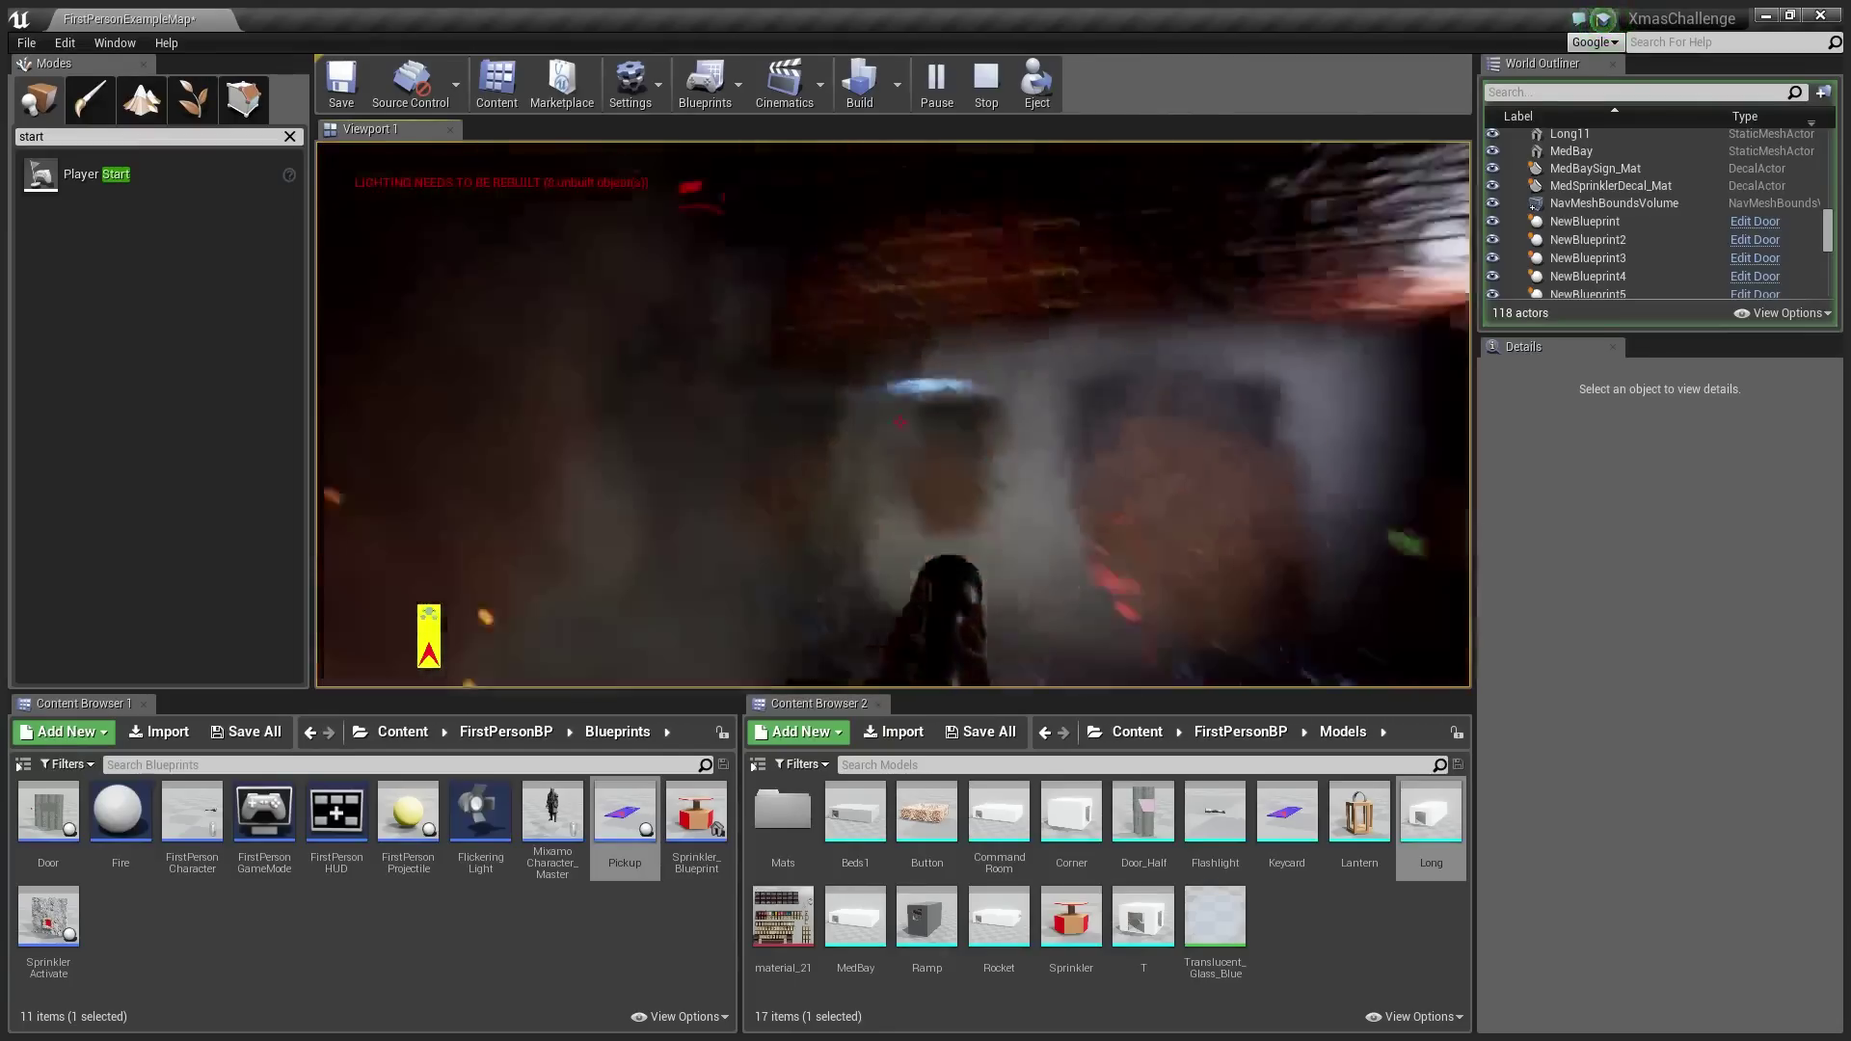
{"action": "key", "text": "s"}
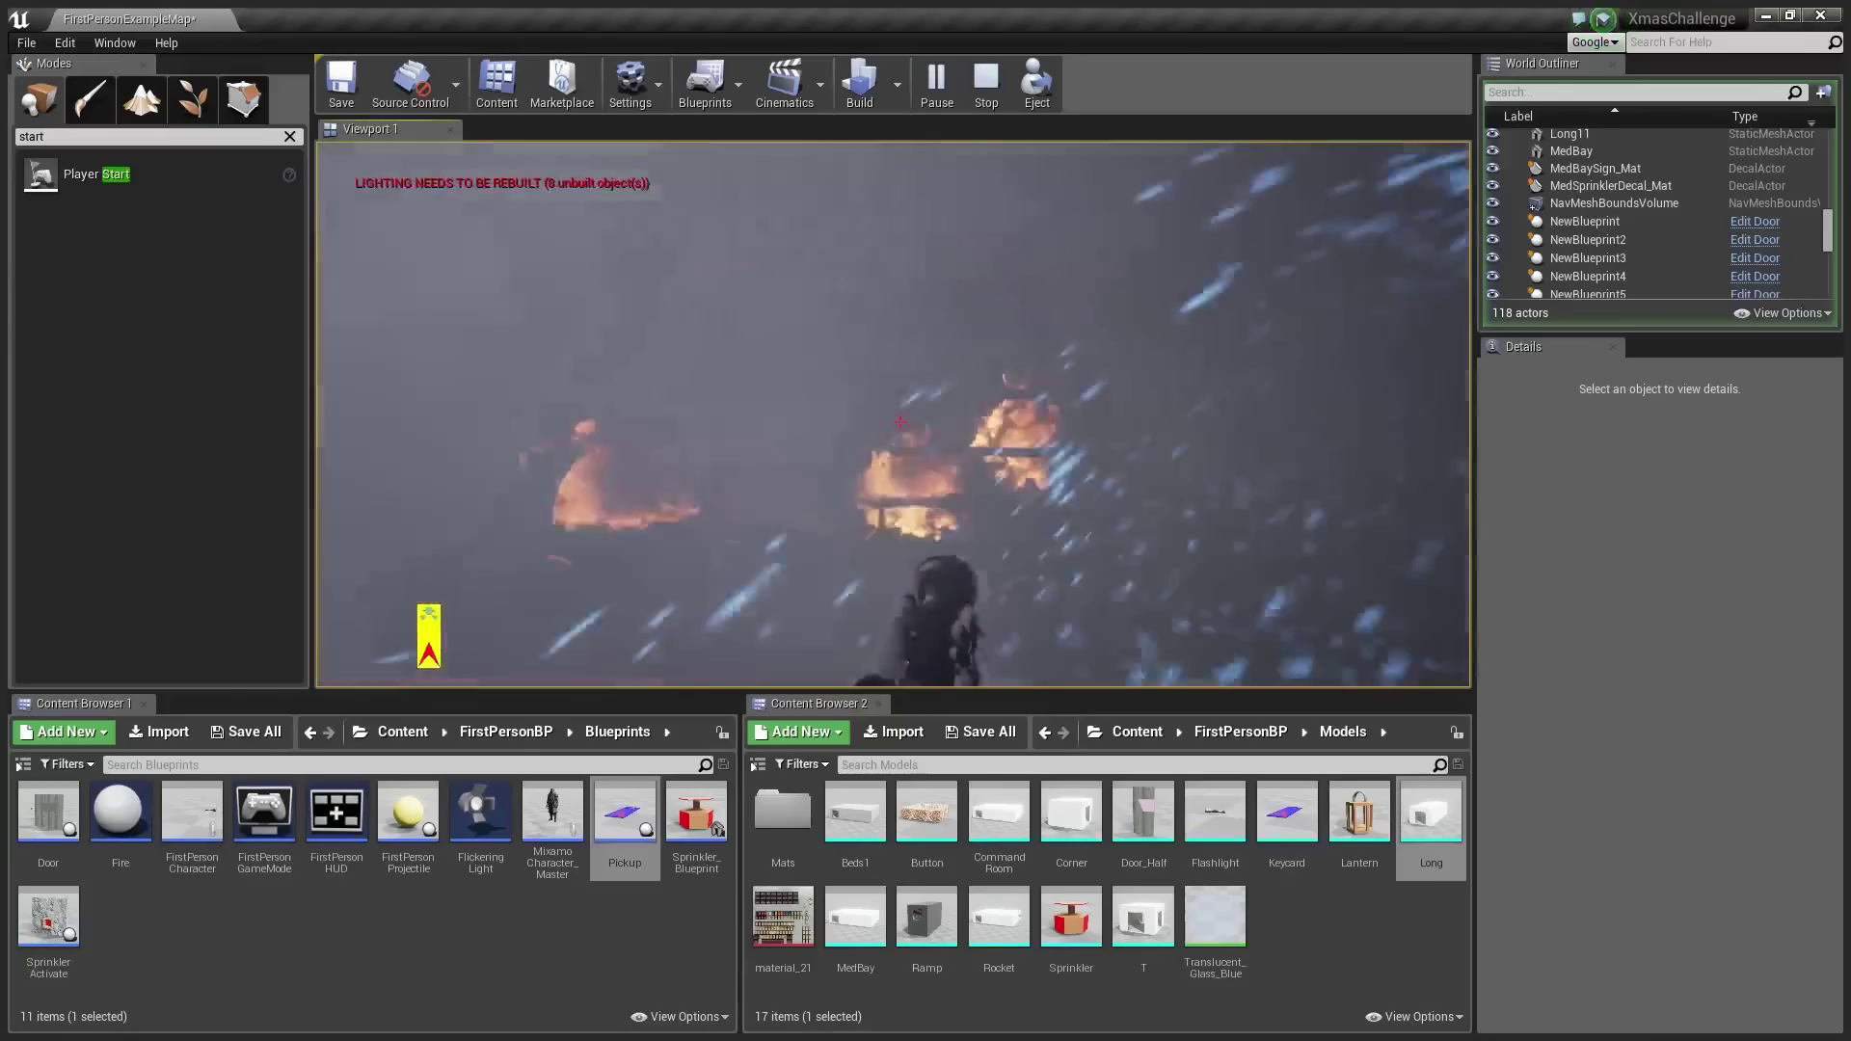
{"action": "key", "text": "w"}
{"action": "key", "text": "w"}
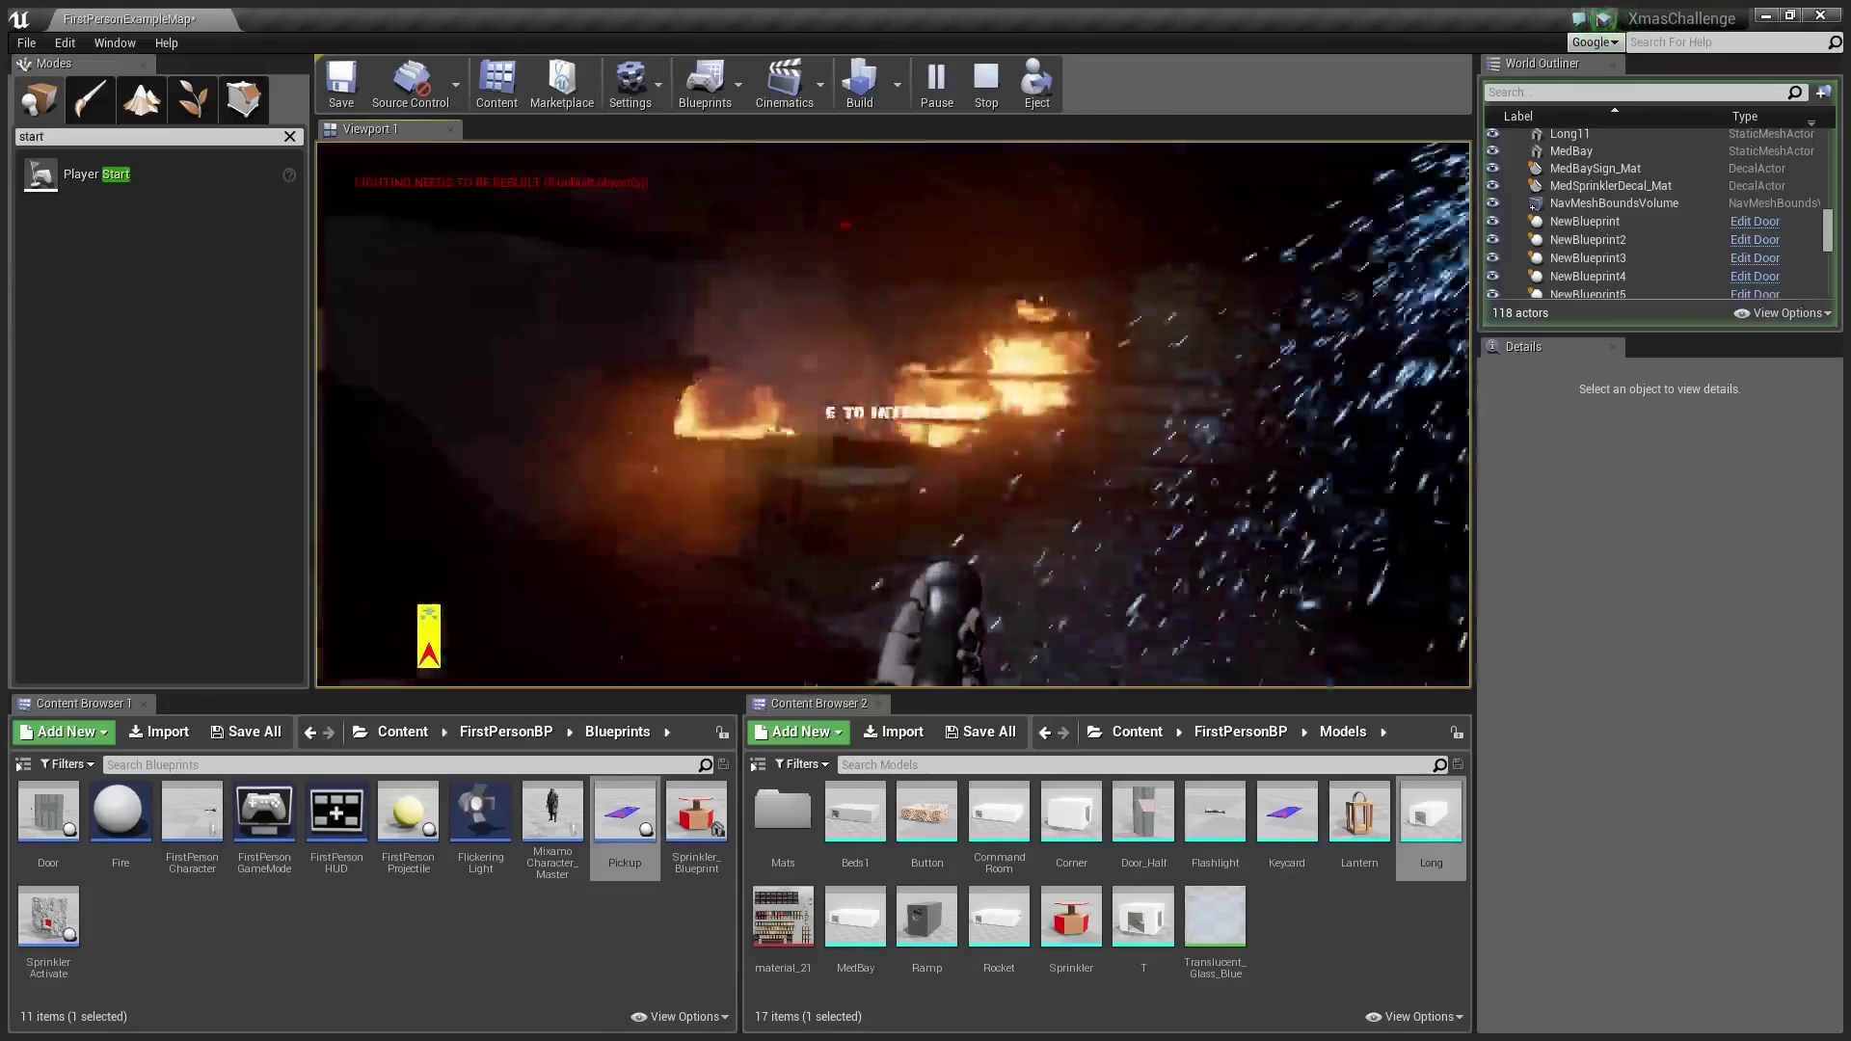
{"action": "key", "text": "s"}
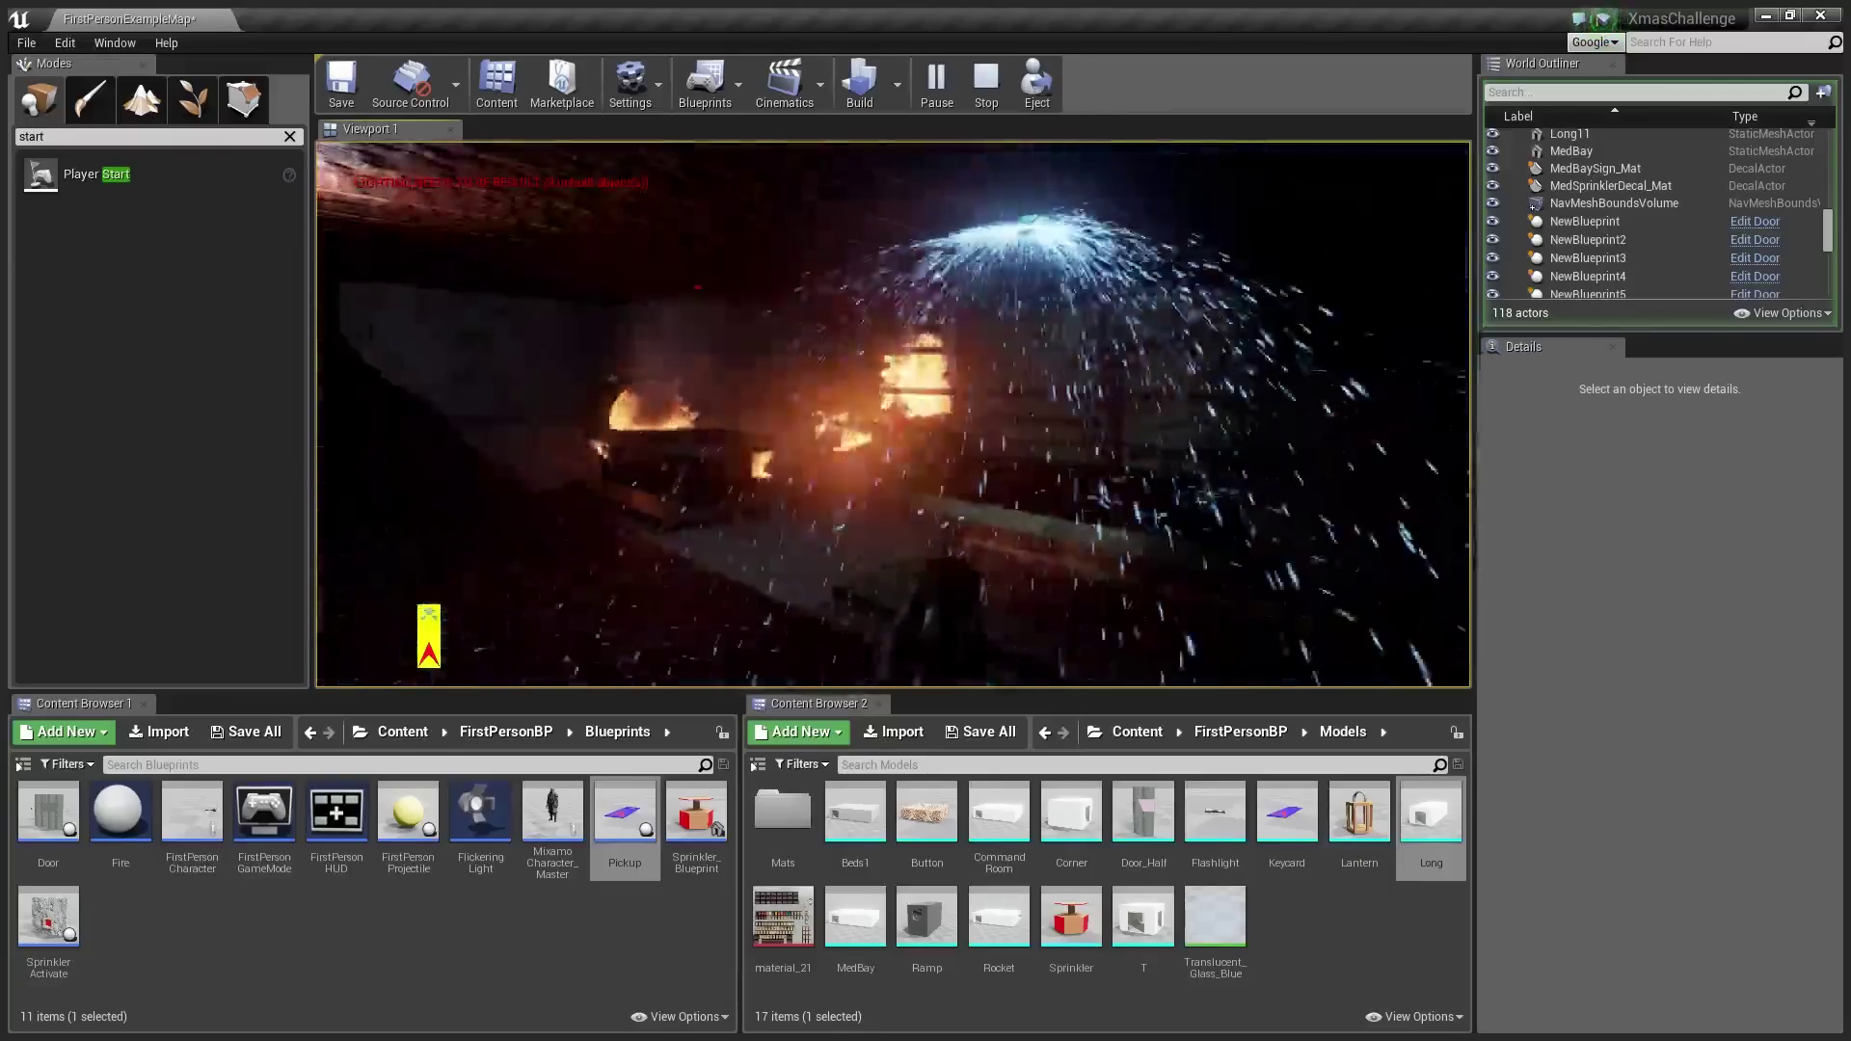
{"action": "key", "text": "w"}
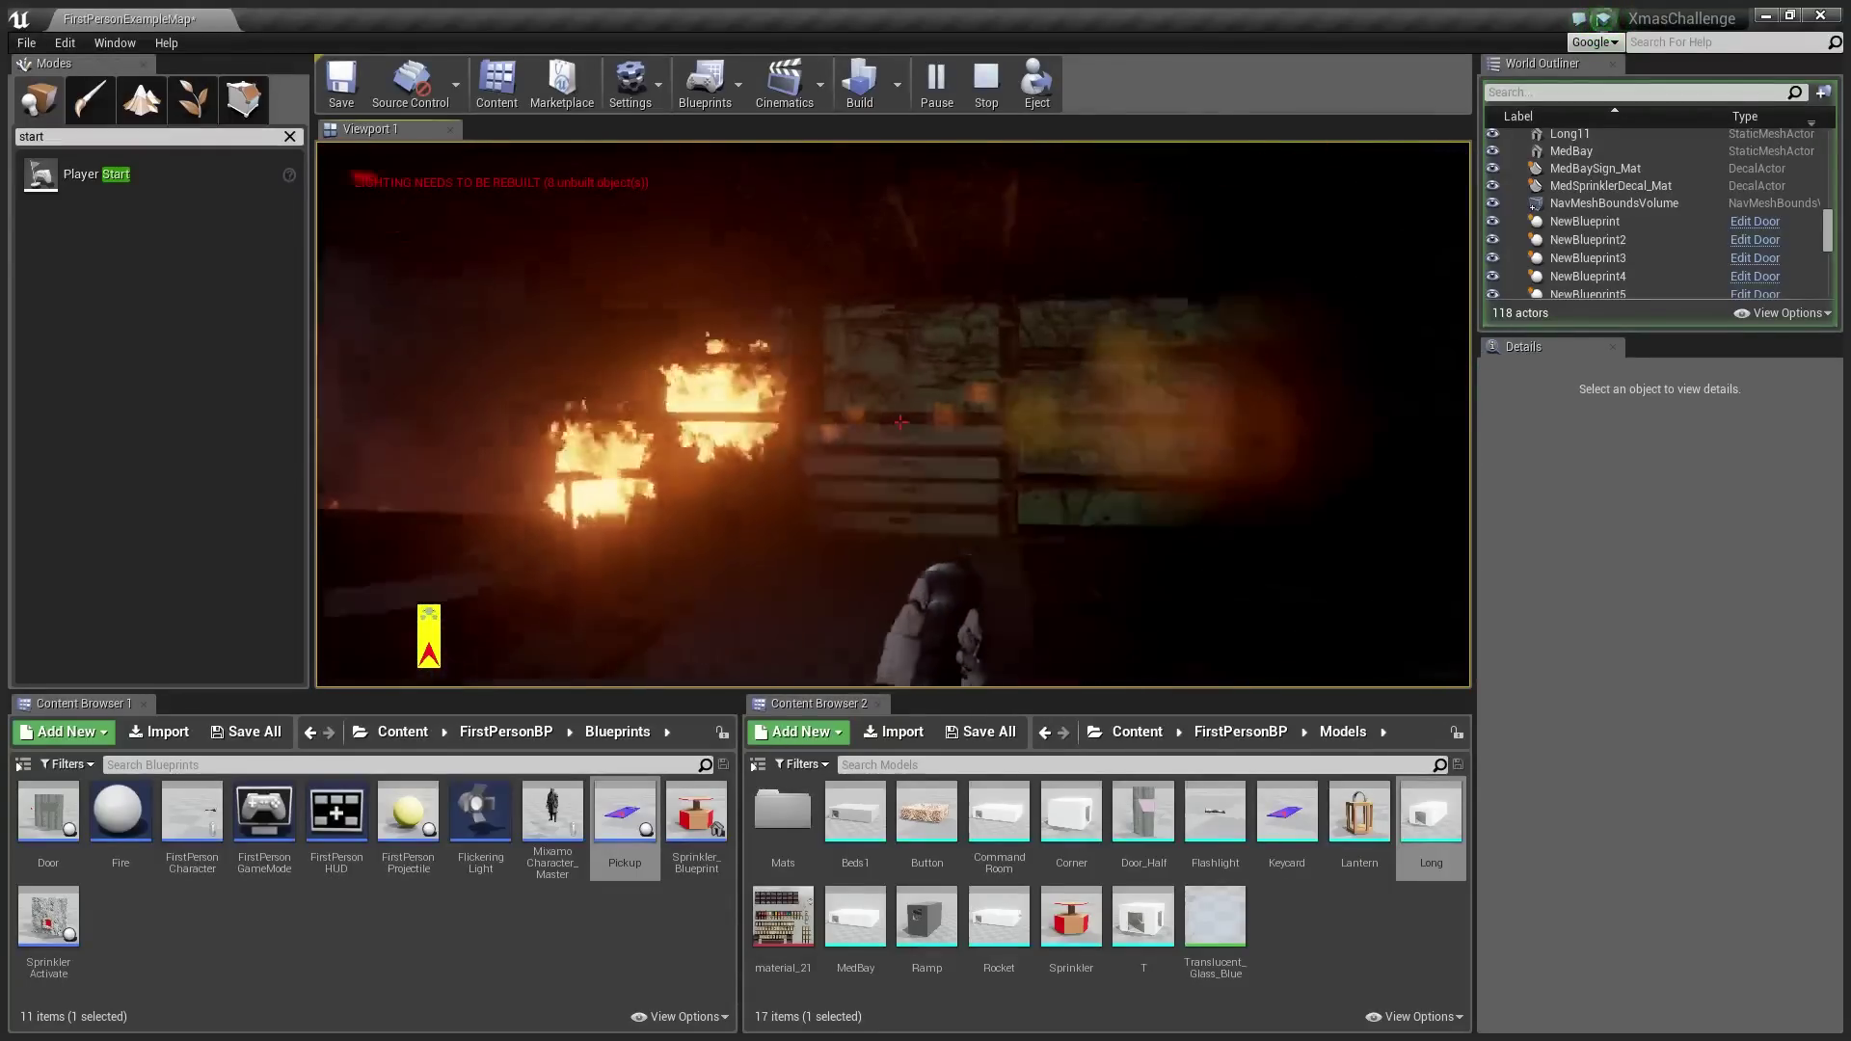
{"action": "key", "text": "s"}
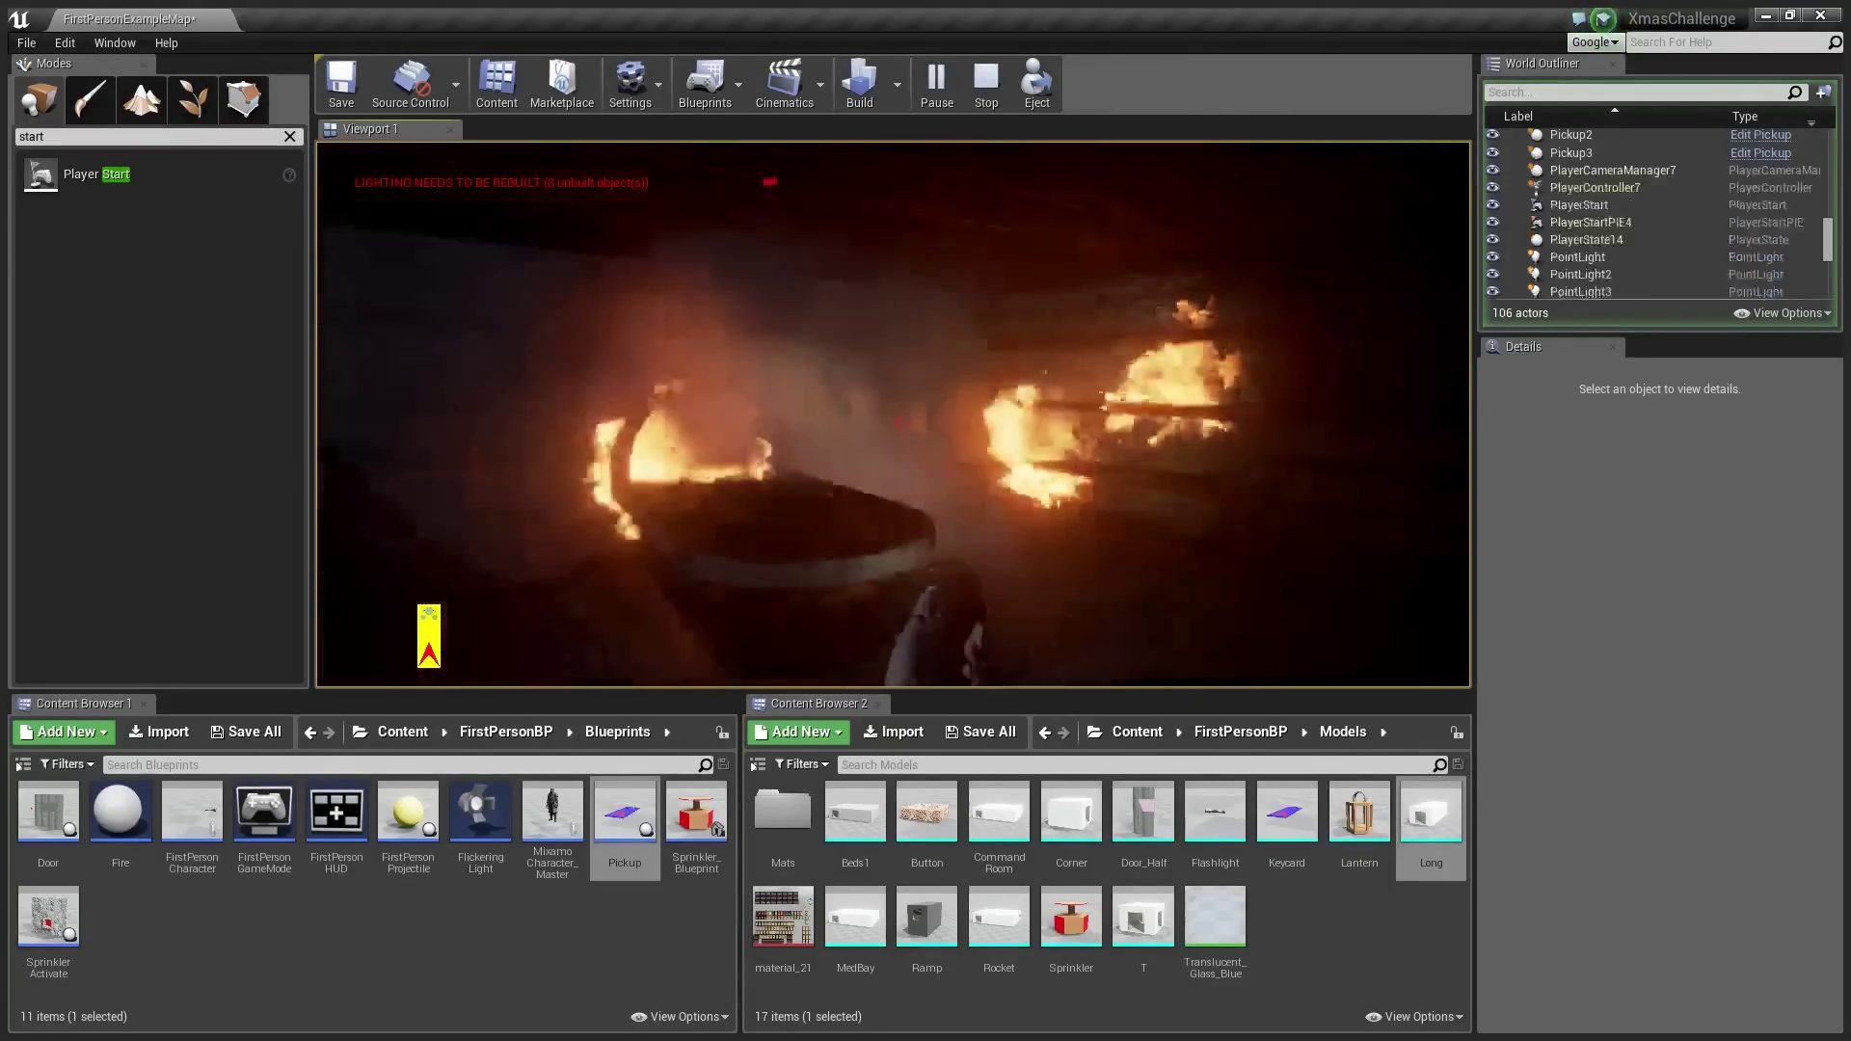
{"action": "key", "text": "s"}
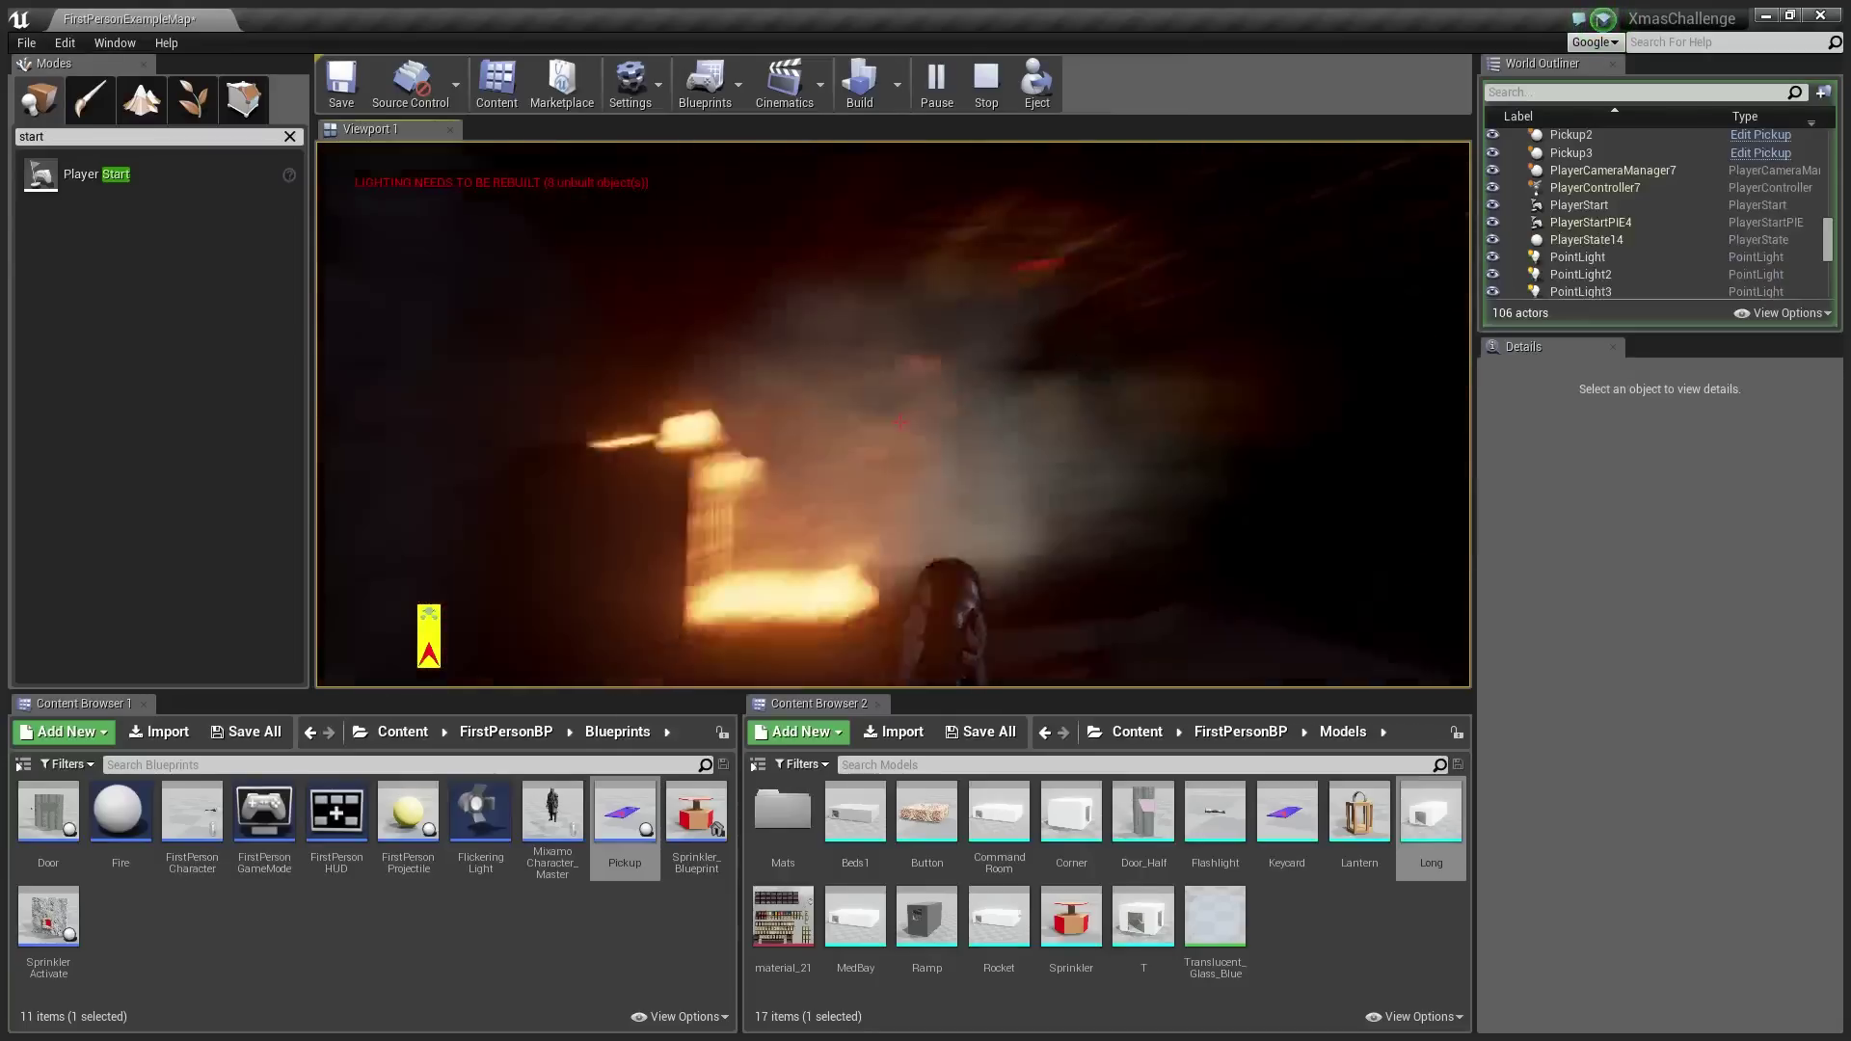
{"action": "key", "text": "w"}
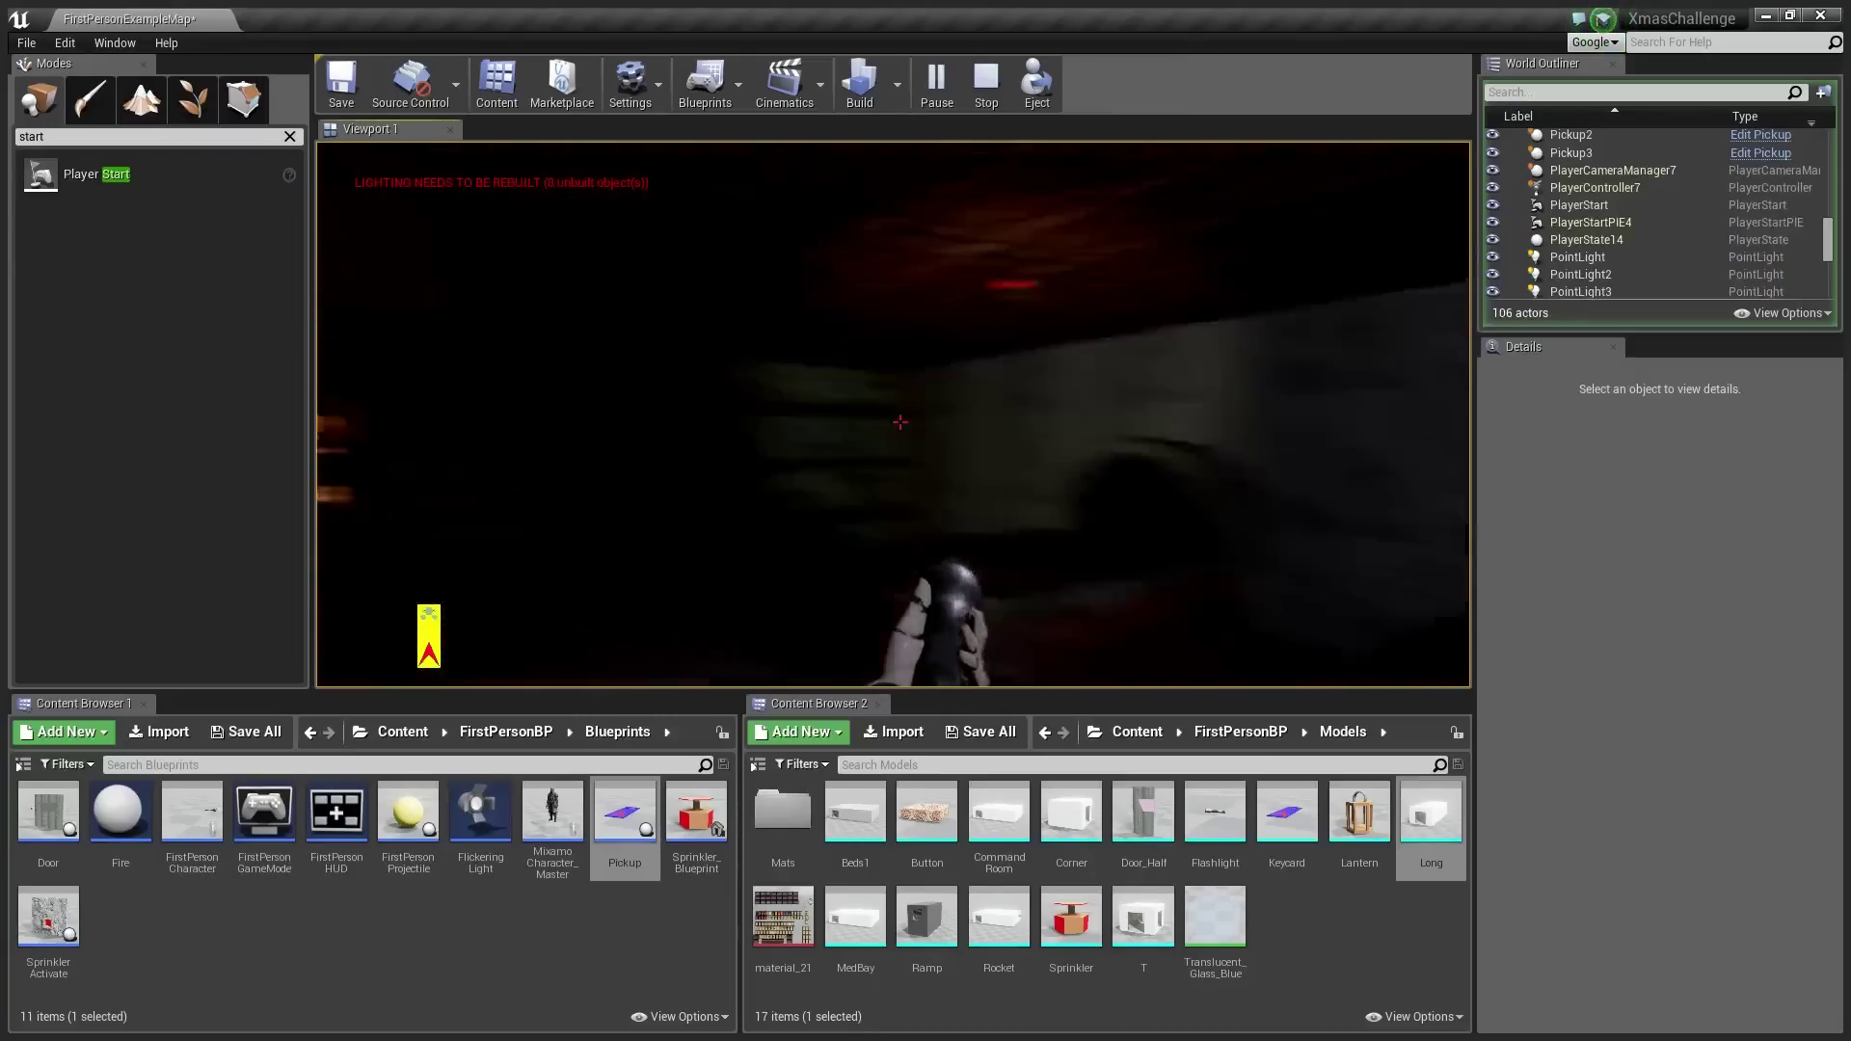
{"action": "key", "text": "w"}
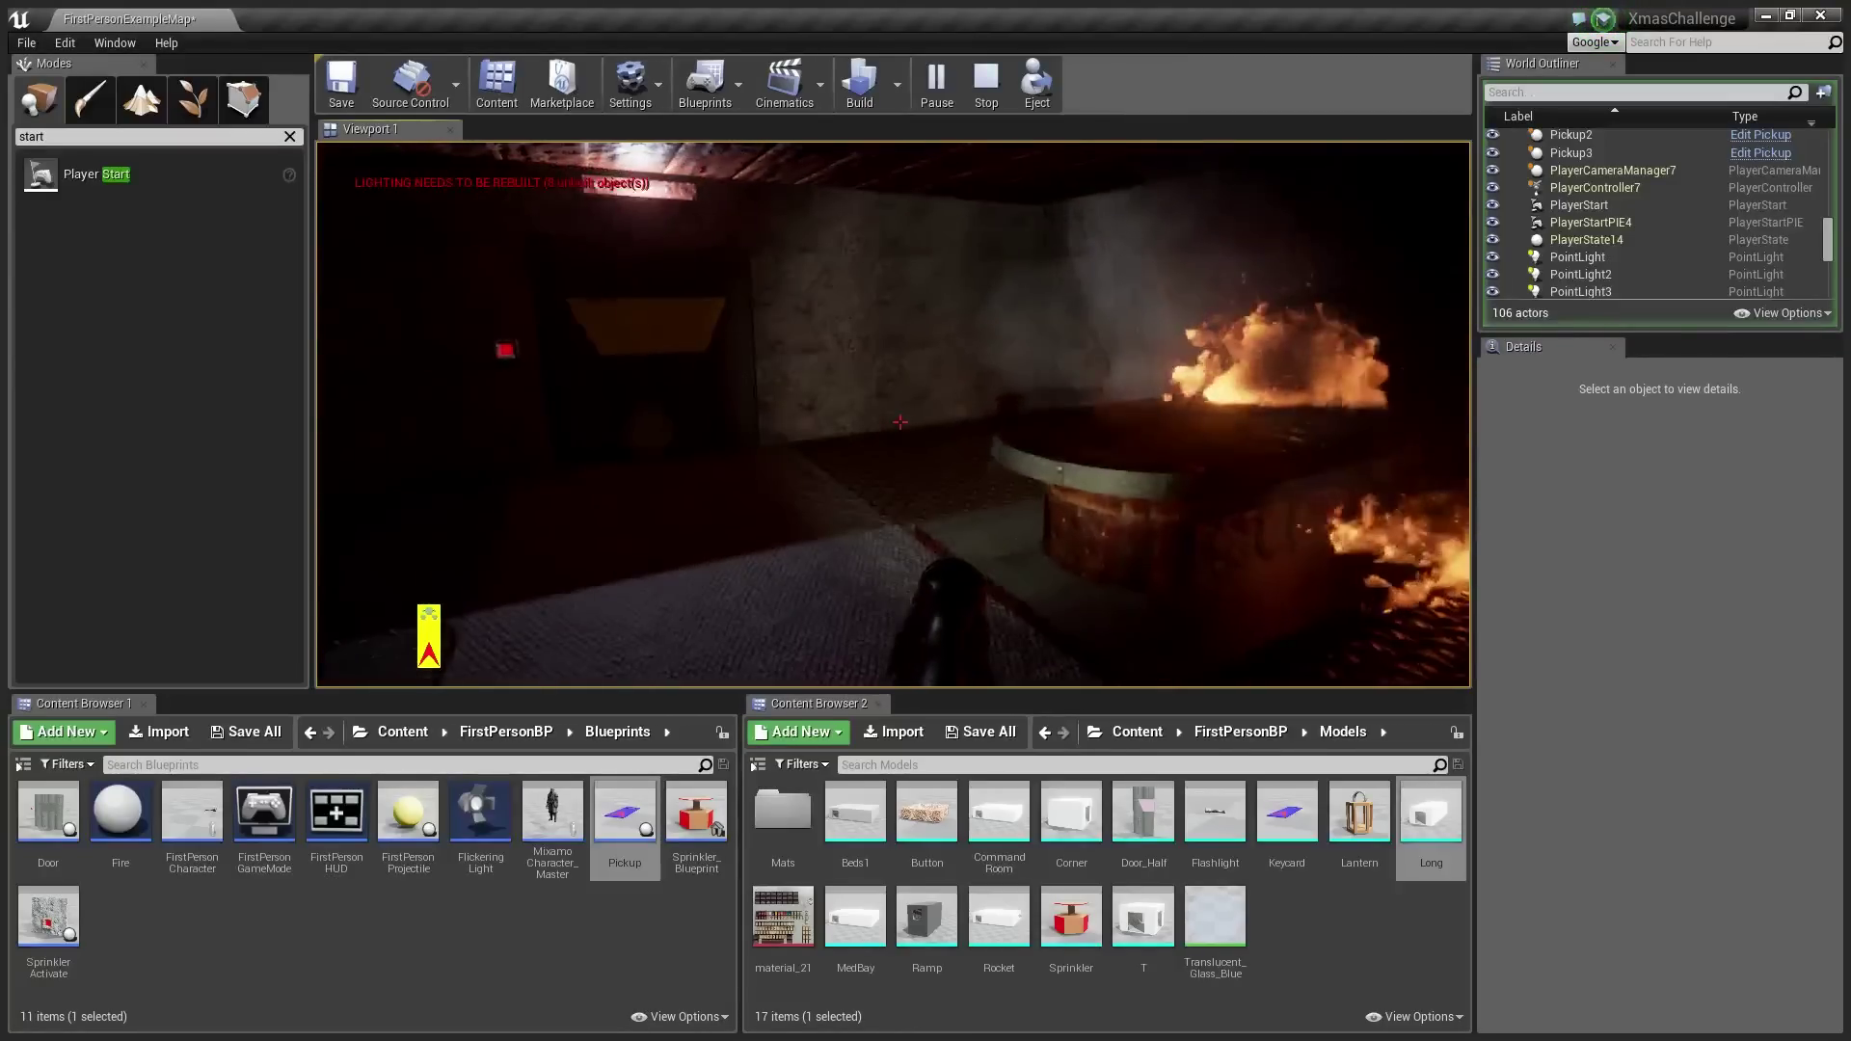
{"action": "key", "text": "Escape"}
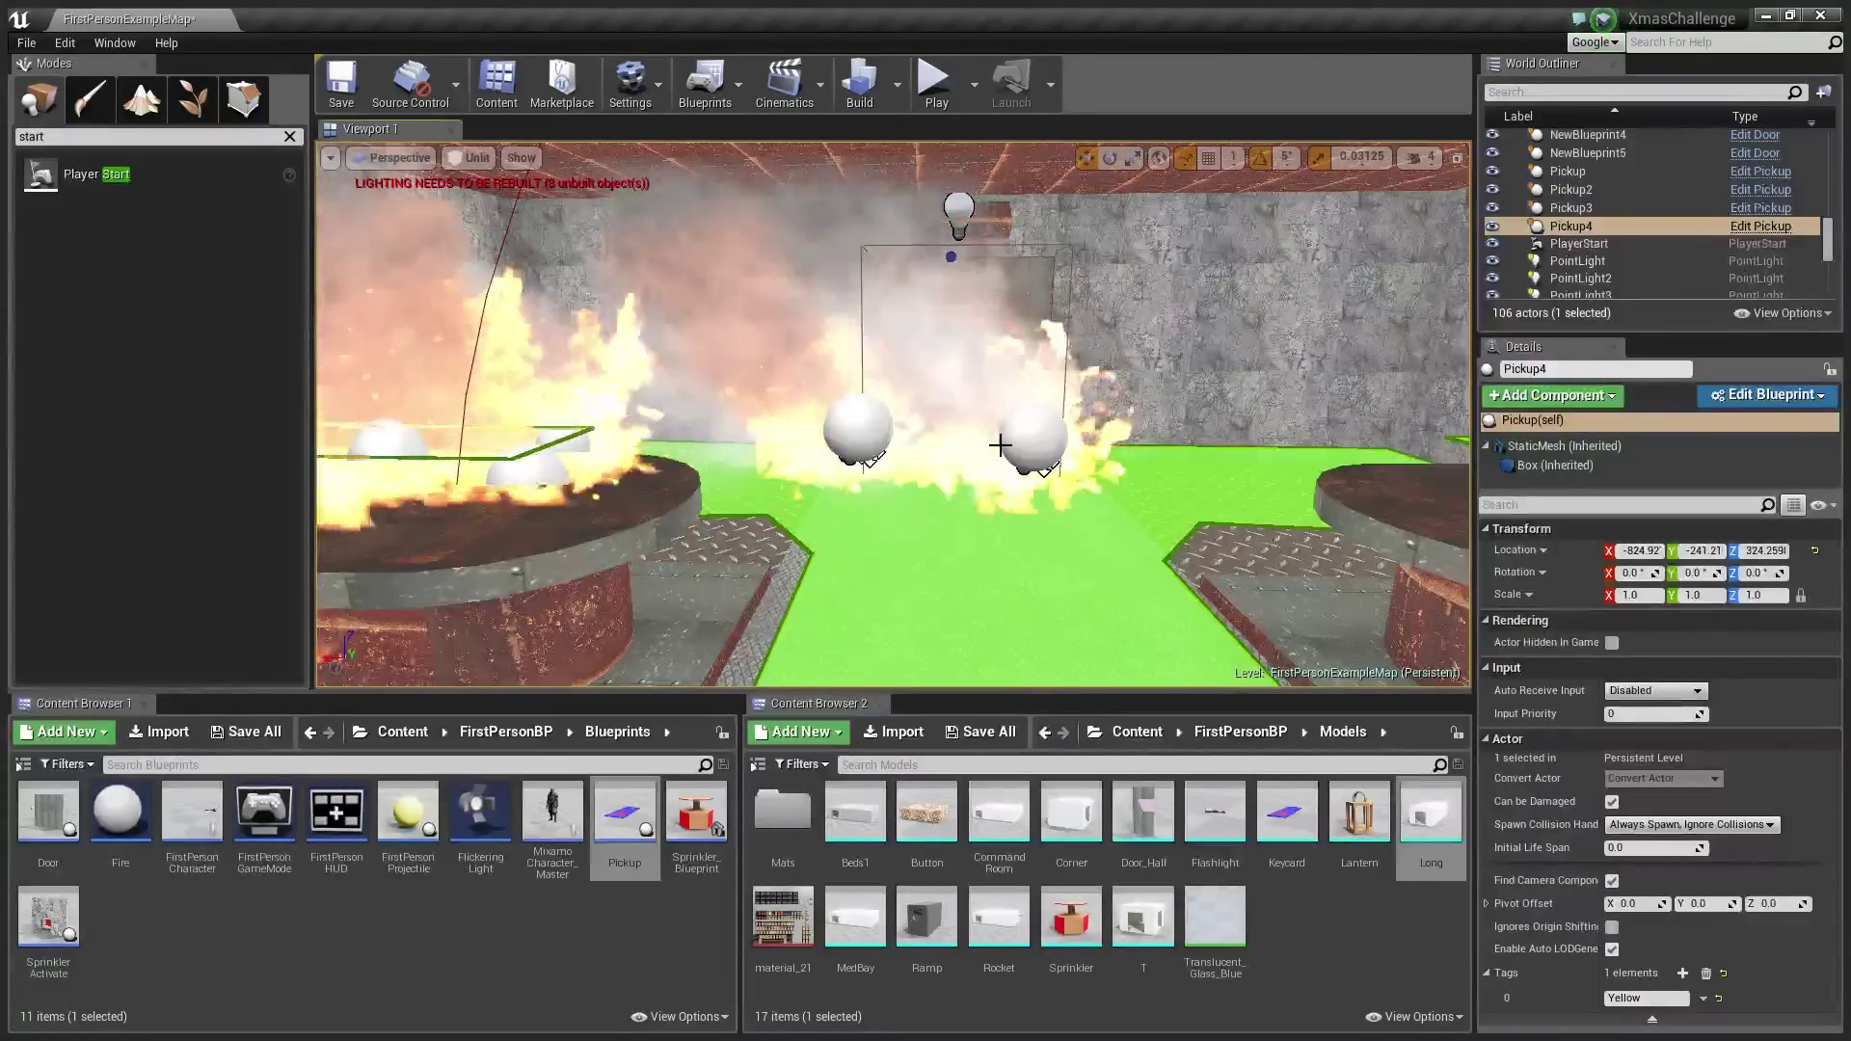
{"action": "mouse_move", "coordinate": [1000, 444]}
{"action": "right_mouse_down"}
{"action": "mouse_move", "coordinate": [1000, 357]}
{"action": "mouse_move", "coordinate": [1292, 424]}
{"action": "mouse_move", "coordinate": [975, 435]}
{"action": "right_mouse_up"}
{"action": "key", "text": "w"}
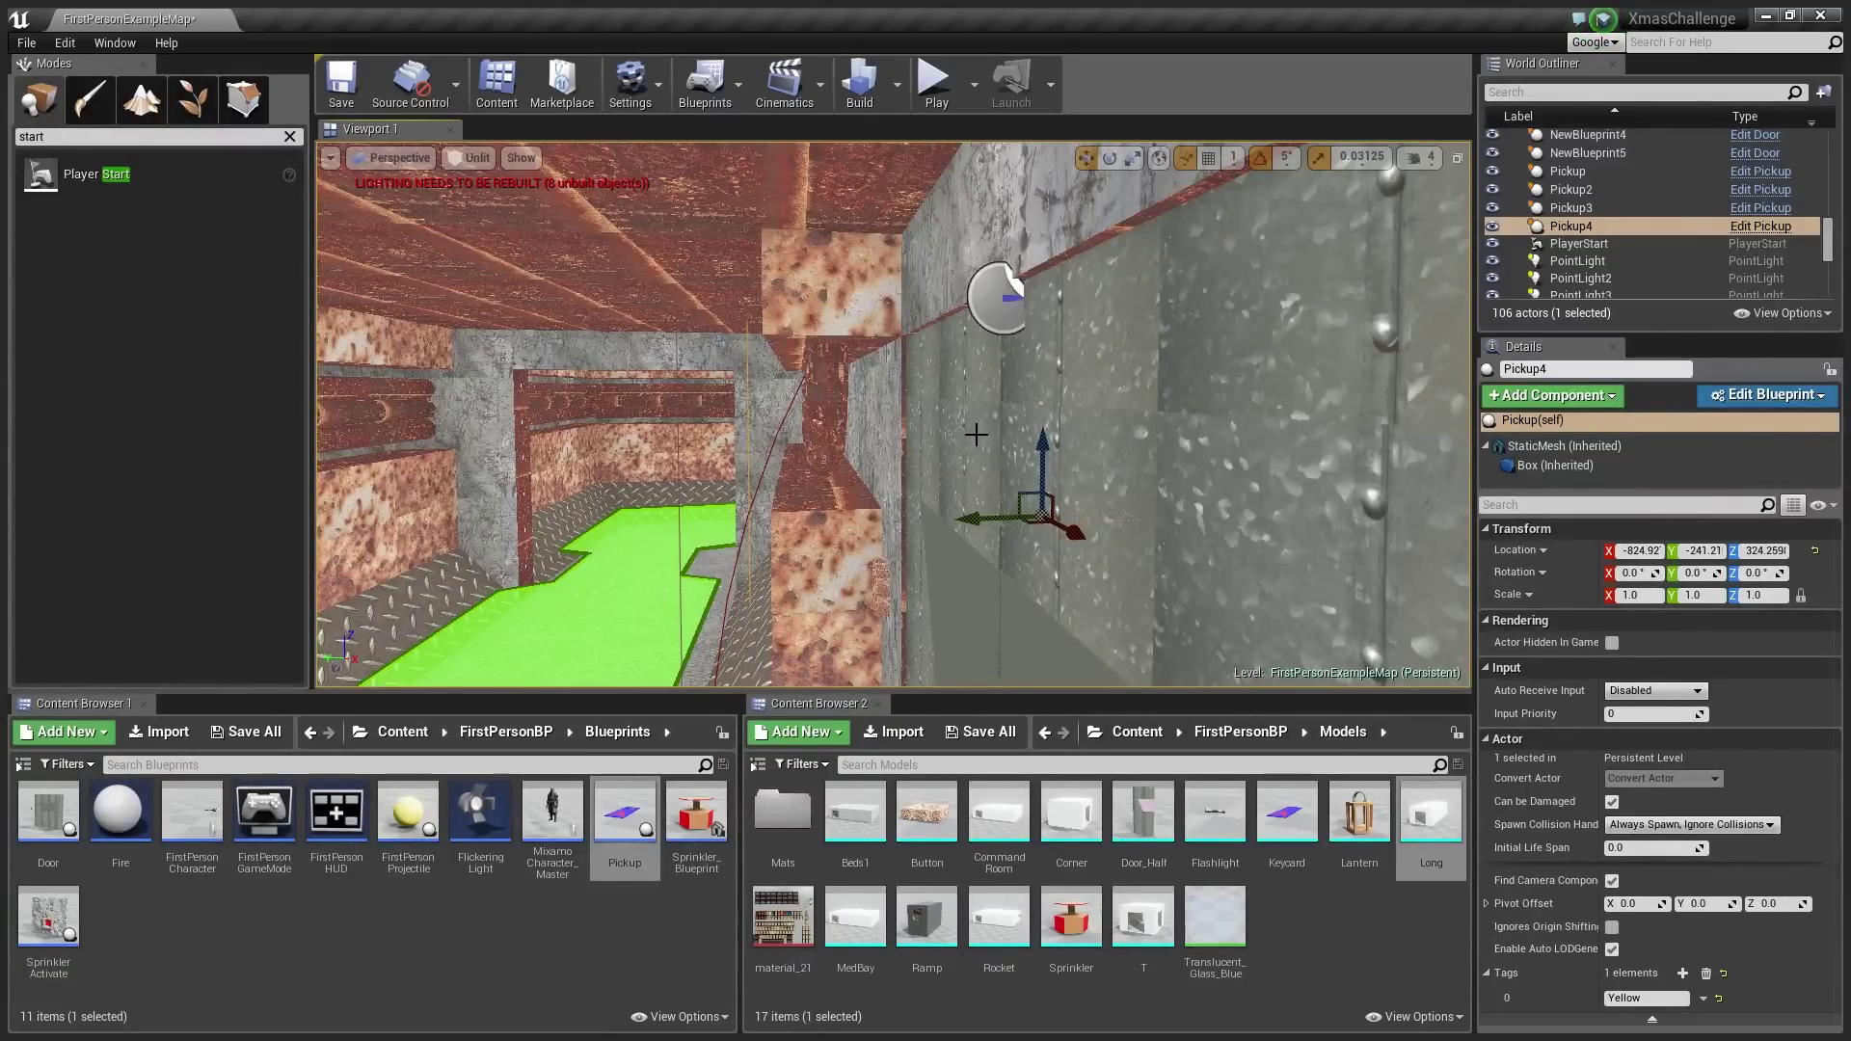
{"action": "right_click_drag", "start_coordinate": [976, 435], "coordinate": [942, 454]}
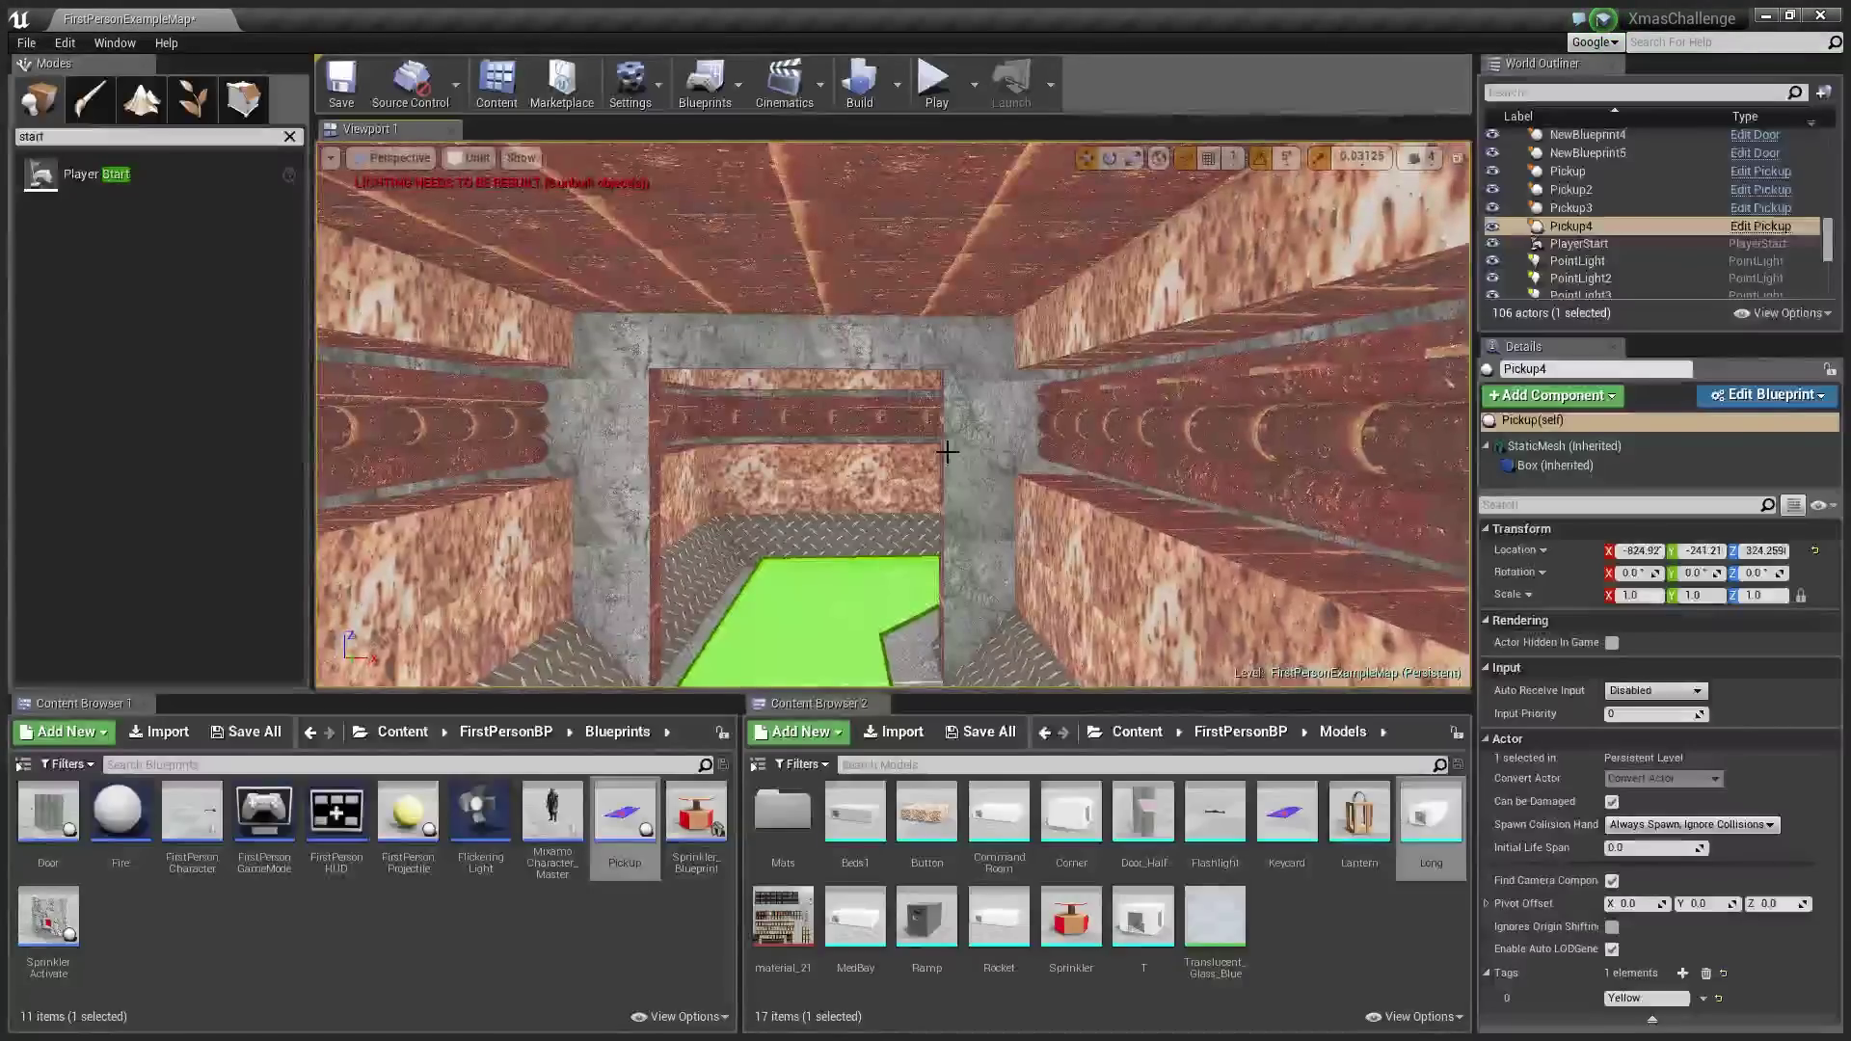